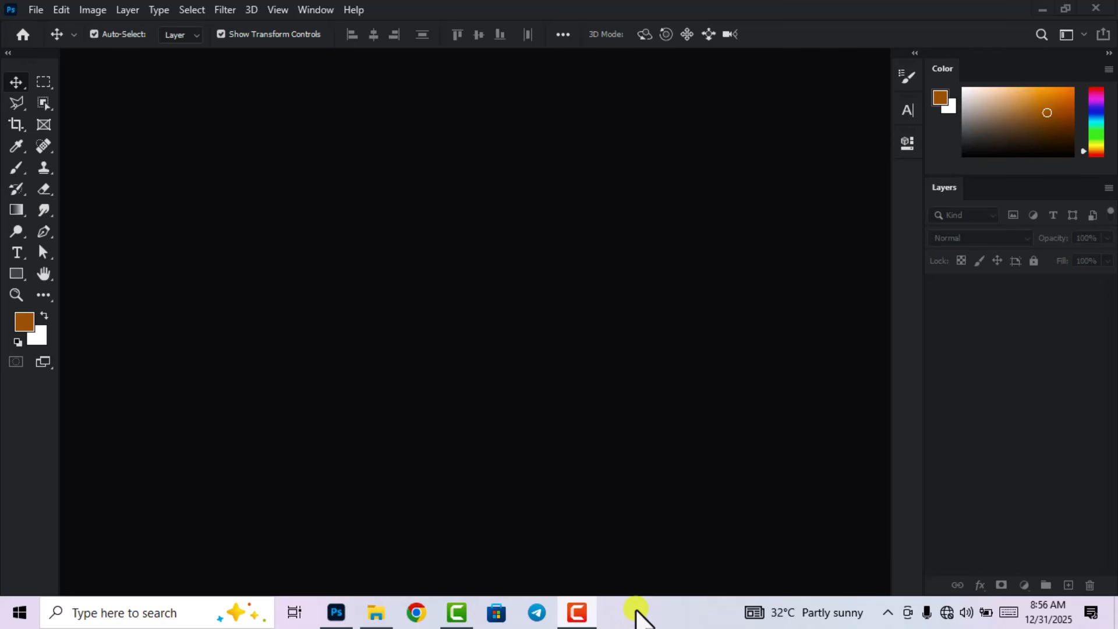
Create a new 8 x 10 inch, 300 ppi RGB document (2400 x 3000 px).
{"action": "left_click", "coordinate": [34, 10]}
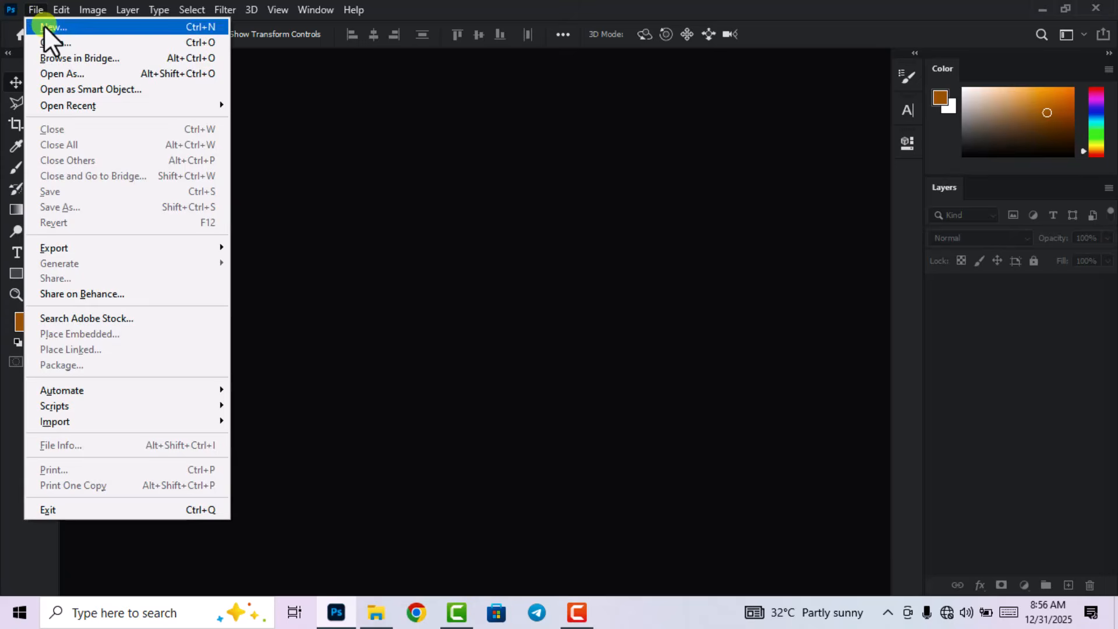
{"action": "left_click", "coordinate": [44, 26]}
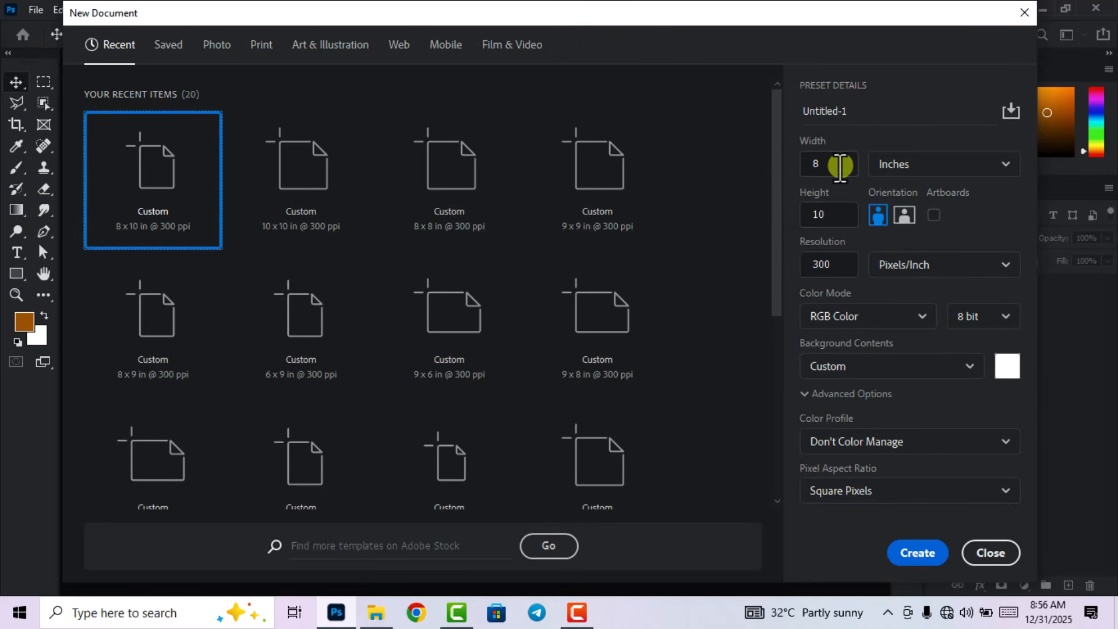
{"action": "left_click", "coordinate": [825, 213]}
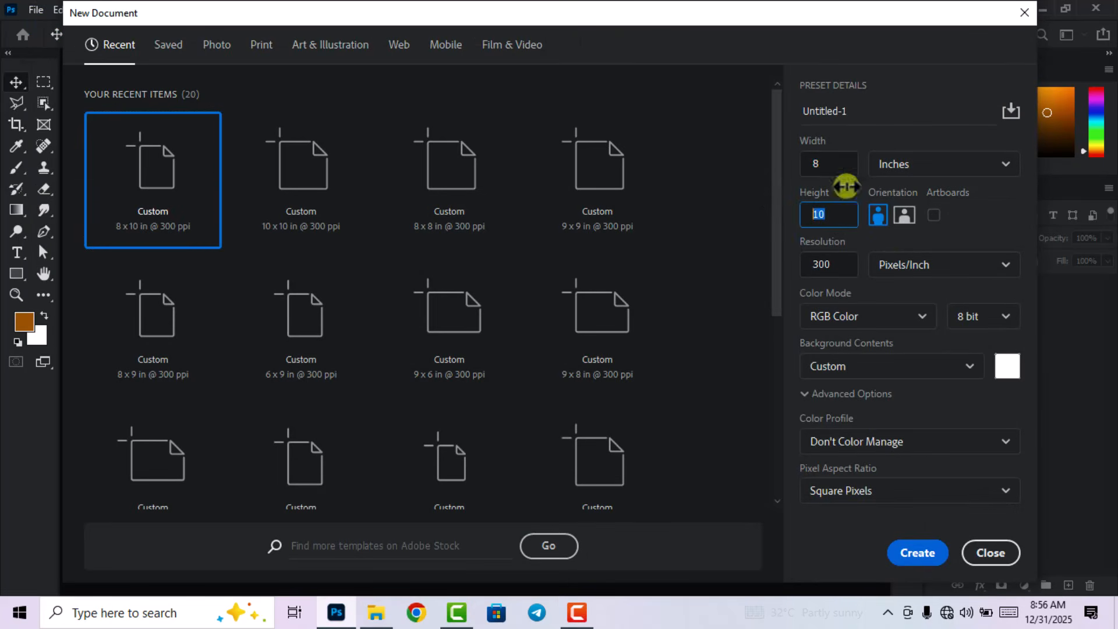
{"action": "left_click", "coordinate": [827, 164]}
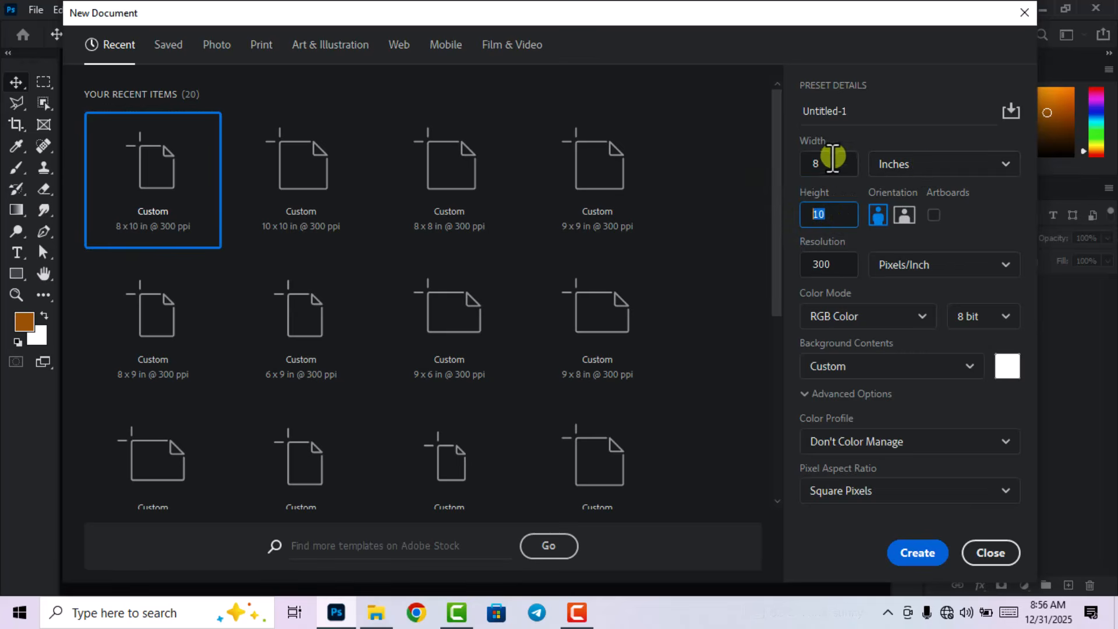
{"action": "left_click", "coordinate": [837, 213]}
{"action": "left_click", "coordinate": [833, 265]}
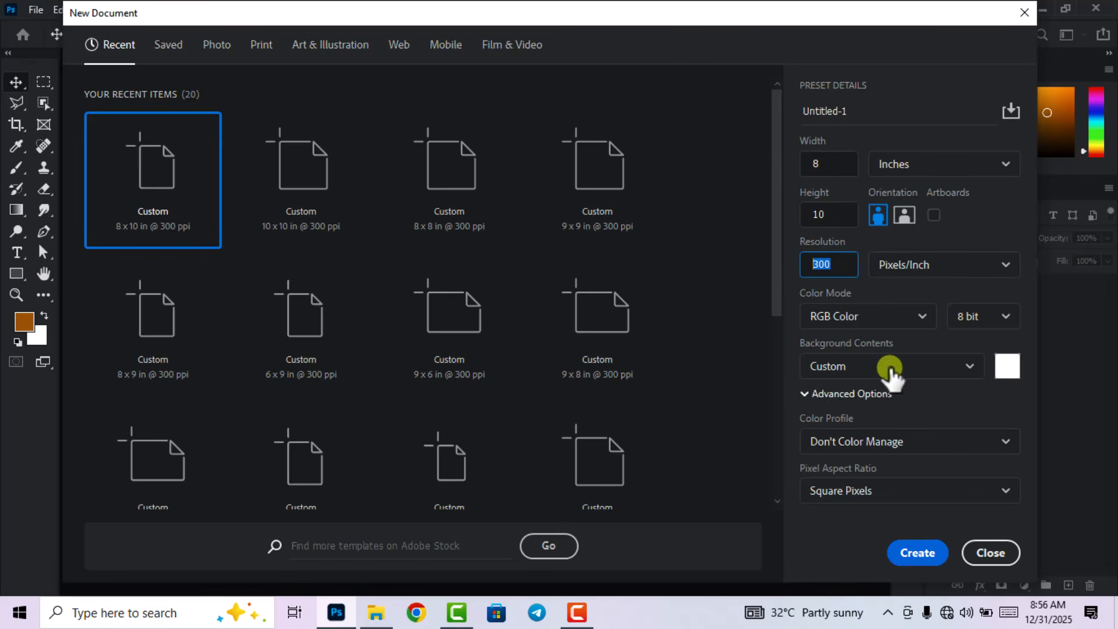
{"action": "left_click", "coordinate": [918, 556]}
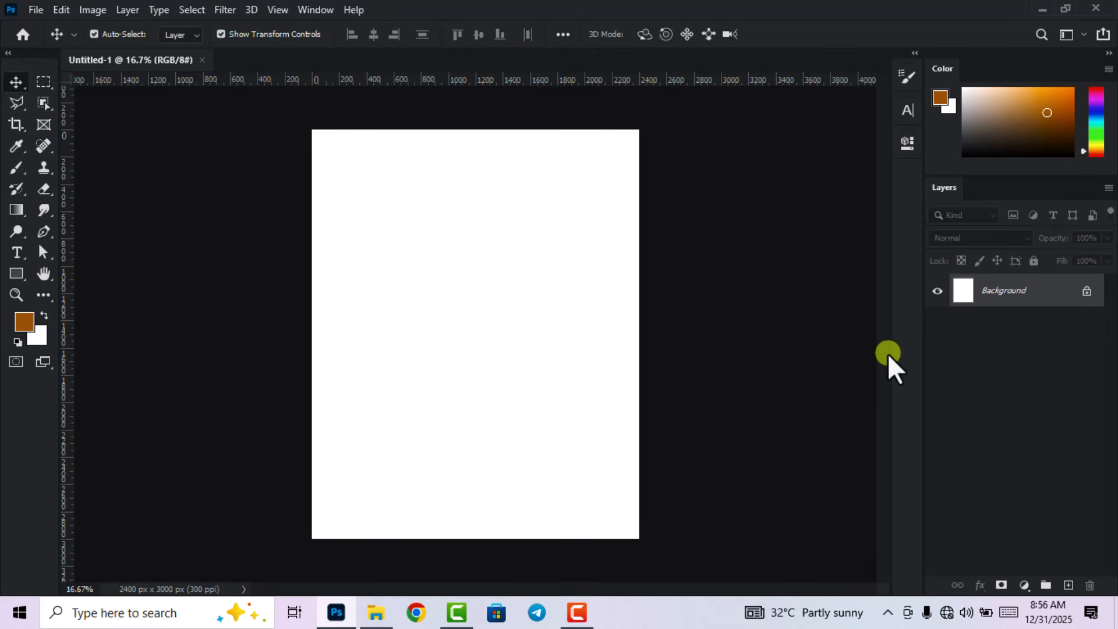
Add a #13001a dark purple Solid Color fill layer, with an empty Layer 1 above it.
{"action": "left_click", "coordinate": [1024, 586]}
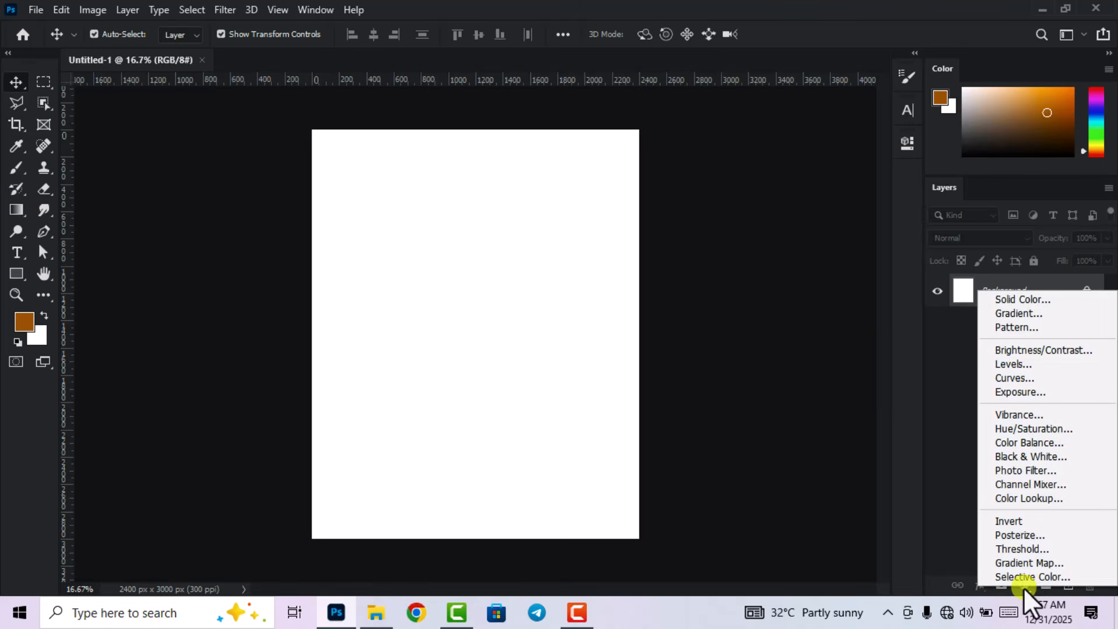
{"action": "left_click", "coordinate": [1011, 295]}
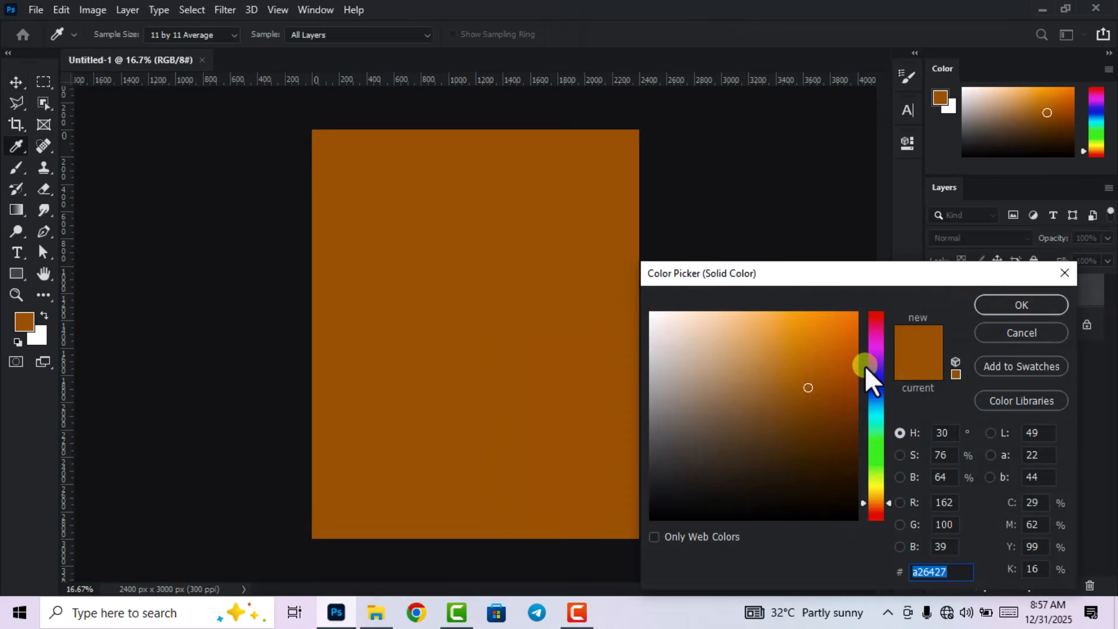
{"action": "left_click", "coordinate": [878, 356]}
{"action": "mouse_move", "coordinate": [865, 474]}
{"action": "left_mouse_down"}
{"action": "mouse_move", "coordinate": [851, 483]}
{"action": "mouse_move", "coordinate": [855, 500]}
{"action": "left_mouse_up"}
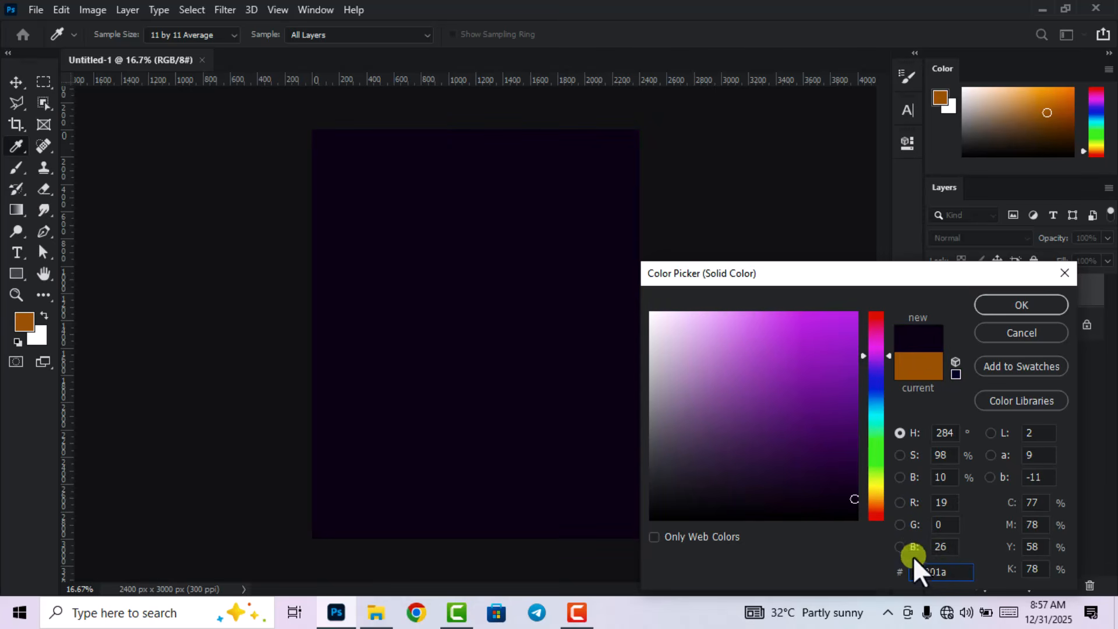
{"action": "left_click_drag", "start_coordinate": [943, 572], "coordinate": [901, 570]}
{"action": "left_click", "coordinate": [1023, 304]}
{"action": "key", "text": "v"}
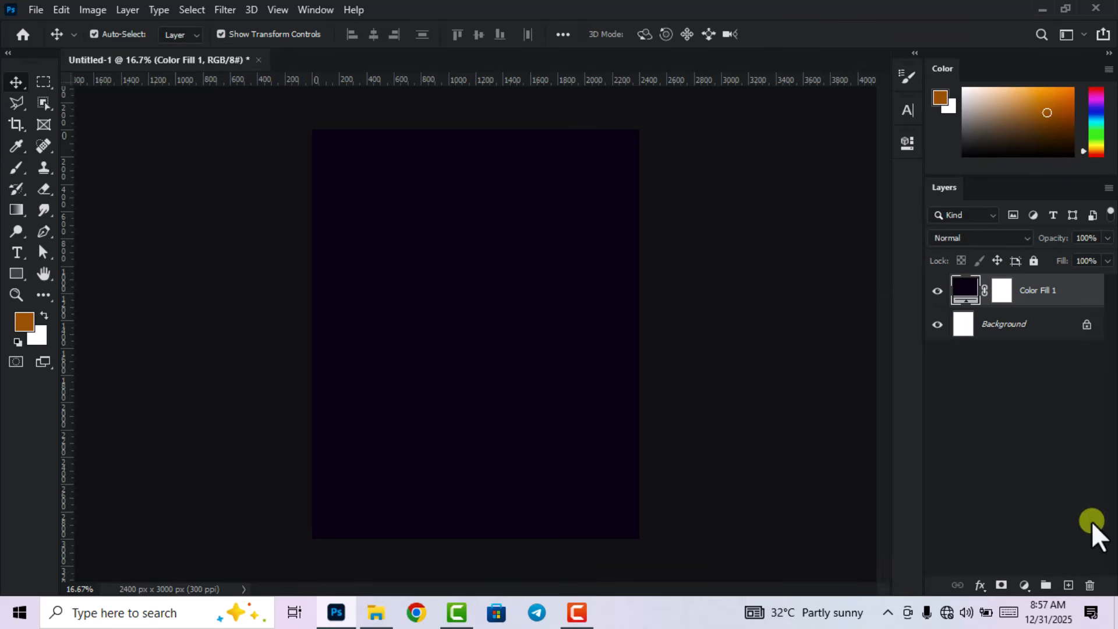
{"action": "left_click", "coordinate": [1067, 585]}
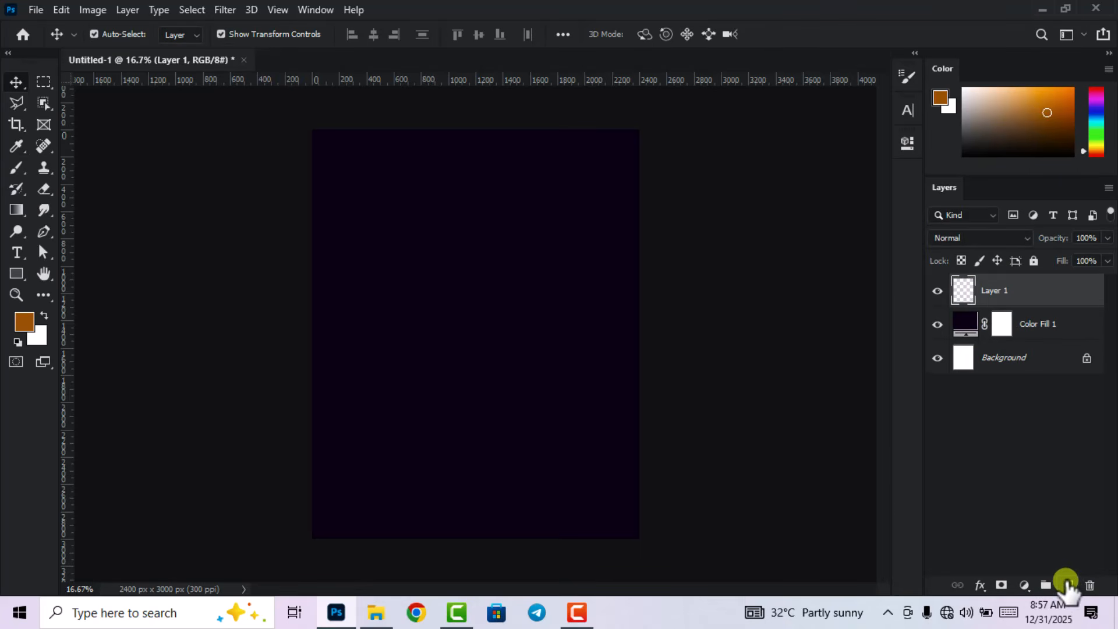
Set the foreground painting colour to magenta #de00ff.
{"action": "left_click", "coordinate": [24, 320]}
{"action": "left_click", "coordinate": [876, 350]}
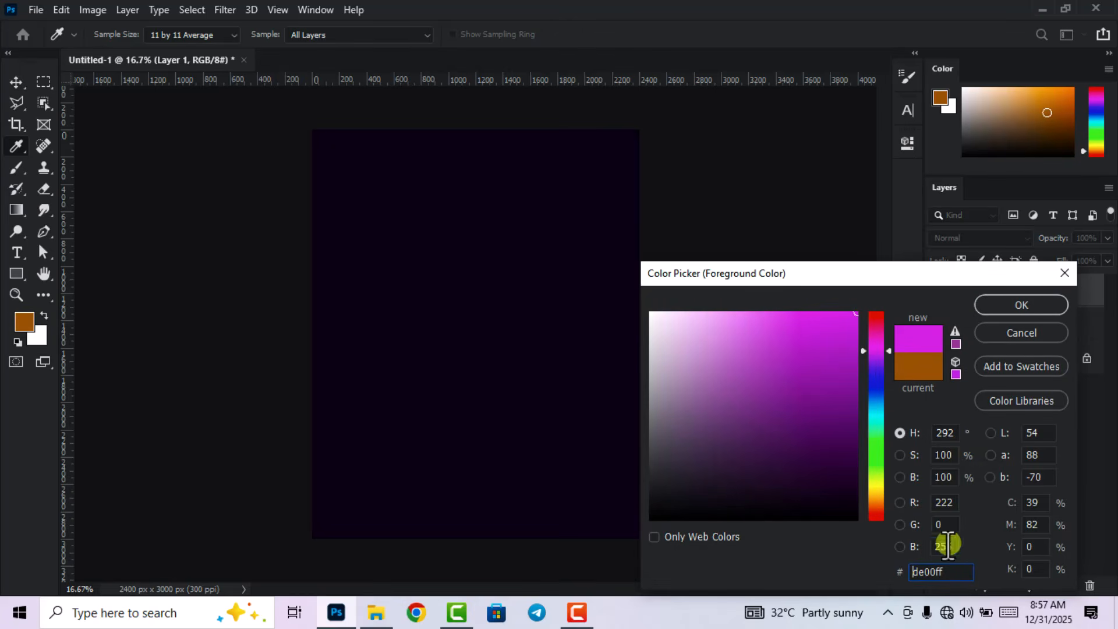
{"action": "left_click_drag", "start_coordinate": [948, 571], "coordinate": [884, 575]}
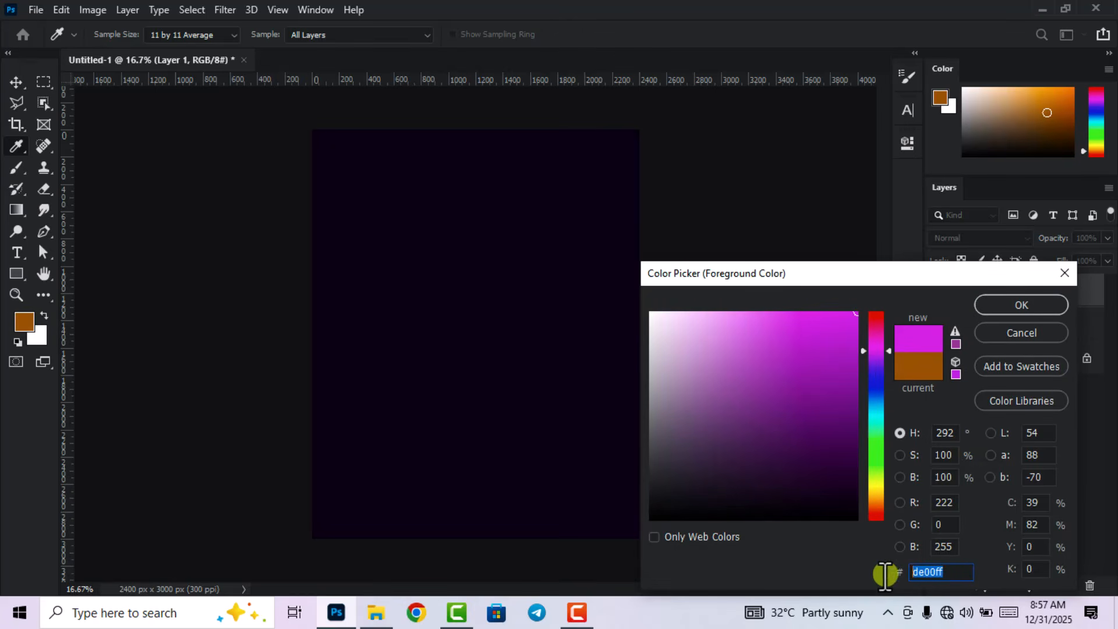
{"action": "left_click", "coordinate": [1008, 306]}
{"action": "key", "text": "v"}
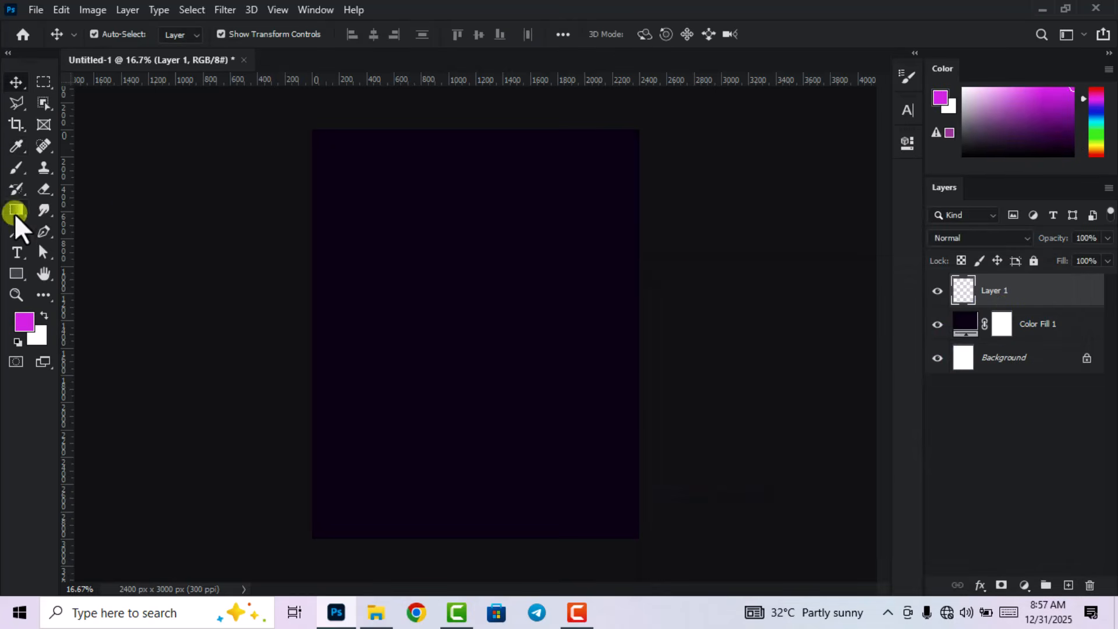
Choose the Brush Tool with a soft round tip enlarged to 2165 px.
{"action": "left_click", "coordinate": [16, 167]}
{"action": "left_click", "coordinate": [87, 167]}
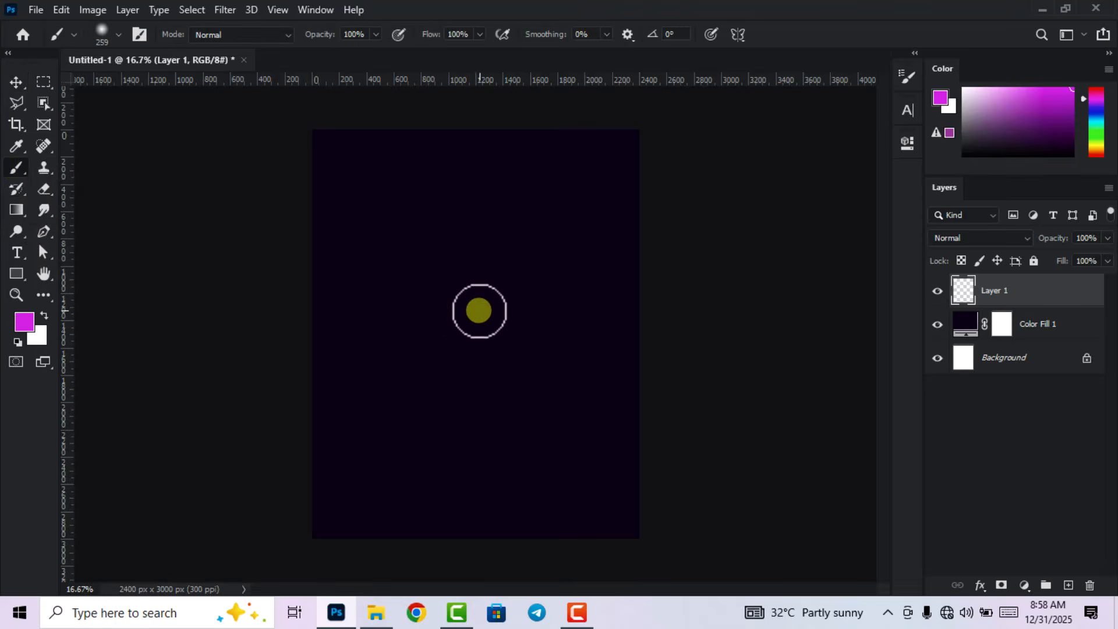
{"action": "right_click", "coordinate": [551, 255]}
{"action": "left_click_drag", "start_coordinate": [730, 299], "coordinate": [736, 293]}
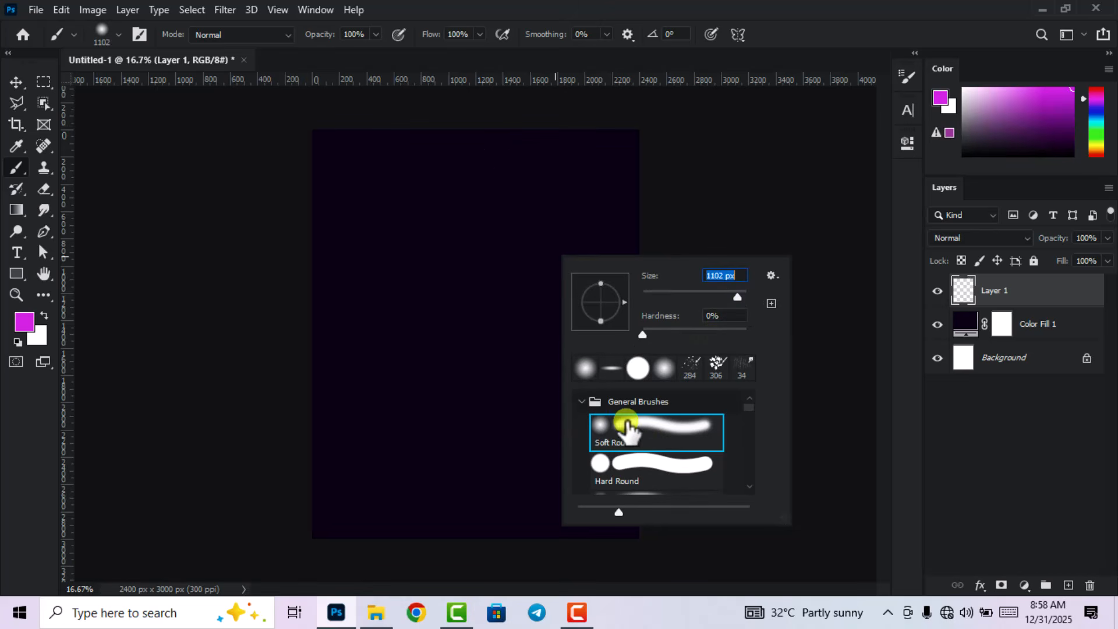
{"action": "left_click_drag", "start_coordinate": [738, 295], "coordinate": [741, 294]}
{"action": "left_click", "coordinate": [800, 23]}
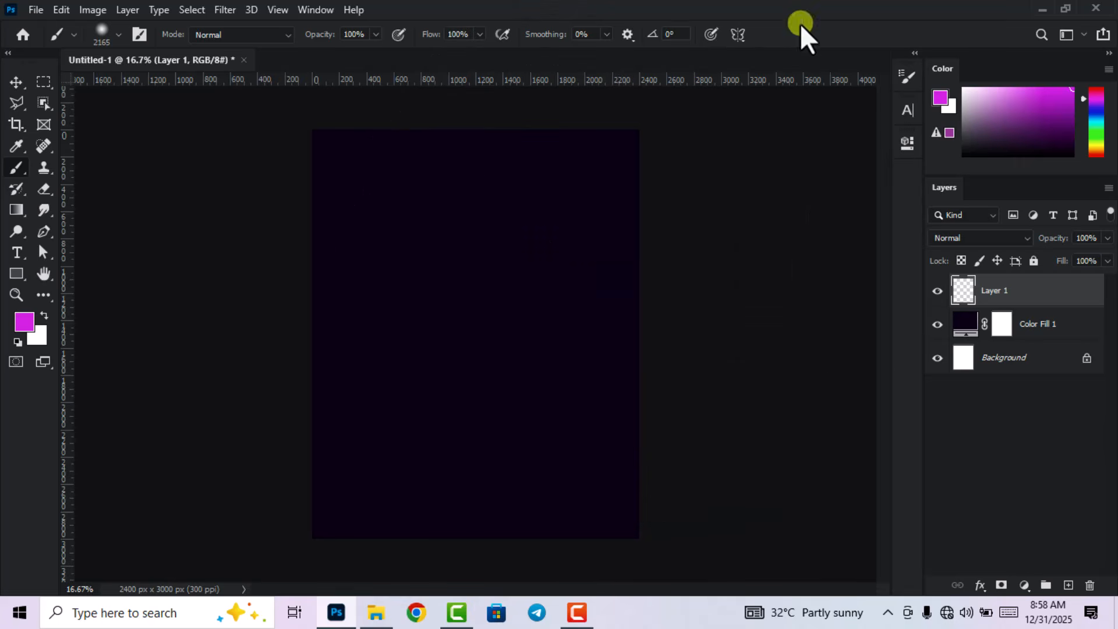
Paint three soft magenta brush dabs over the upper right of the canvas.
{"action": "left_click", "coordinate": [581, 198]}
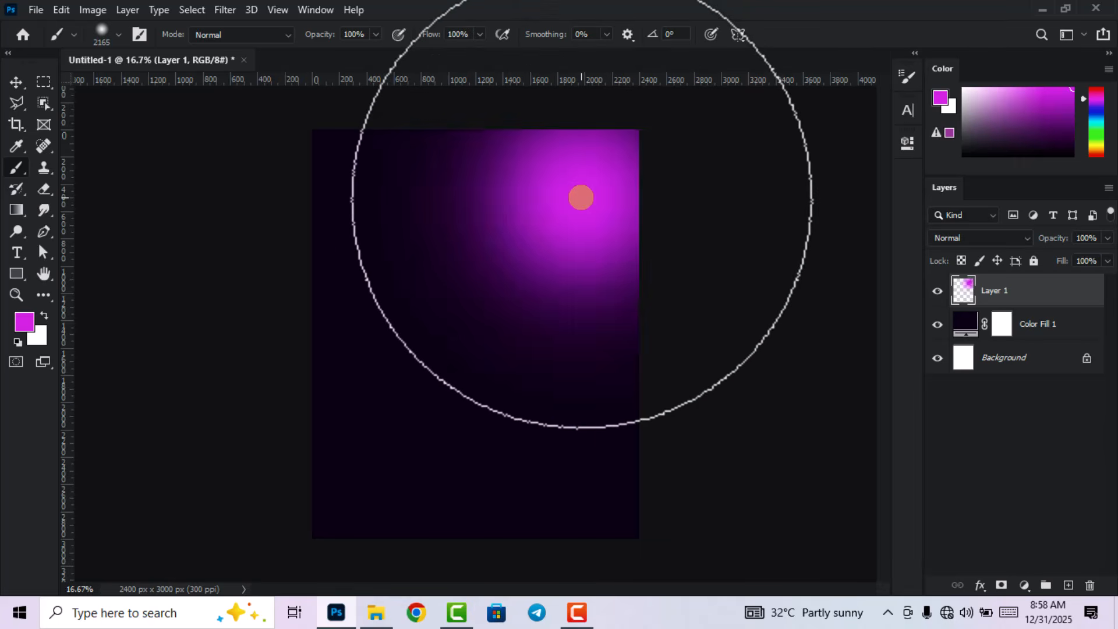
{"action": "left_click", "coordinate": [551, 220]}
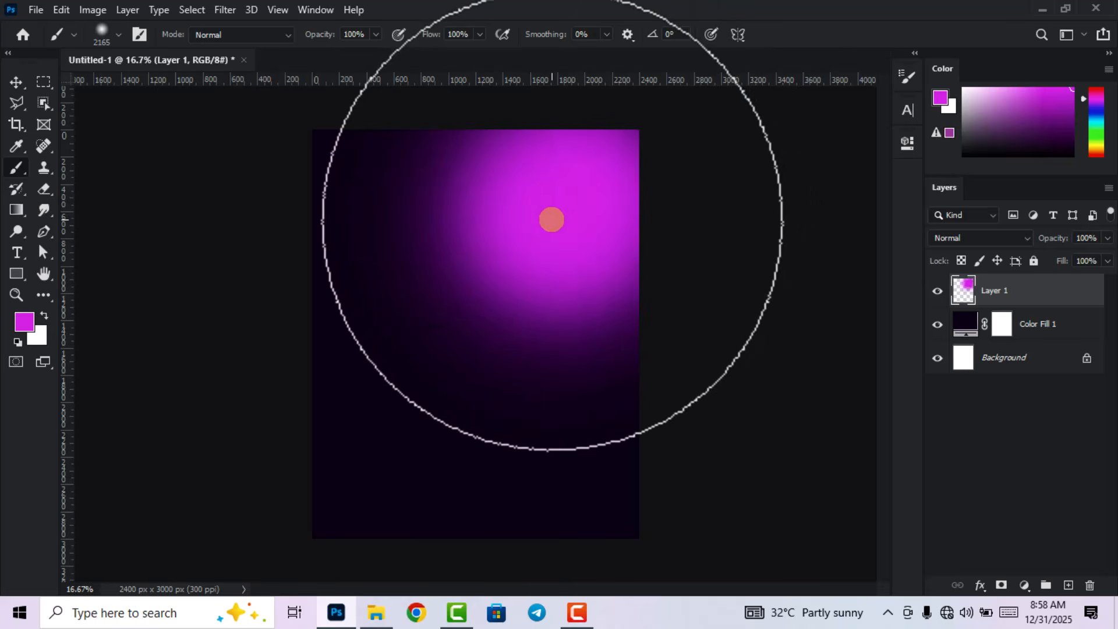
{"action": "left_click", "coordinate": [547, 213]}
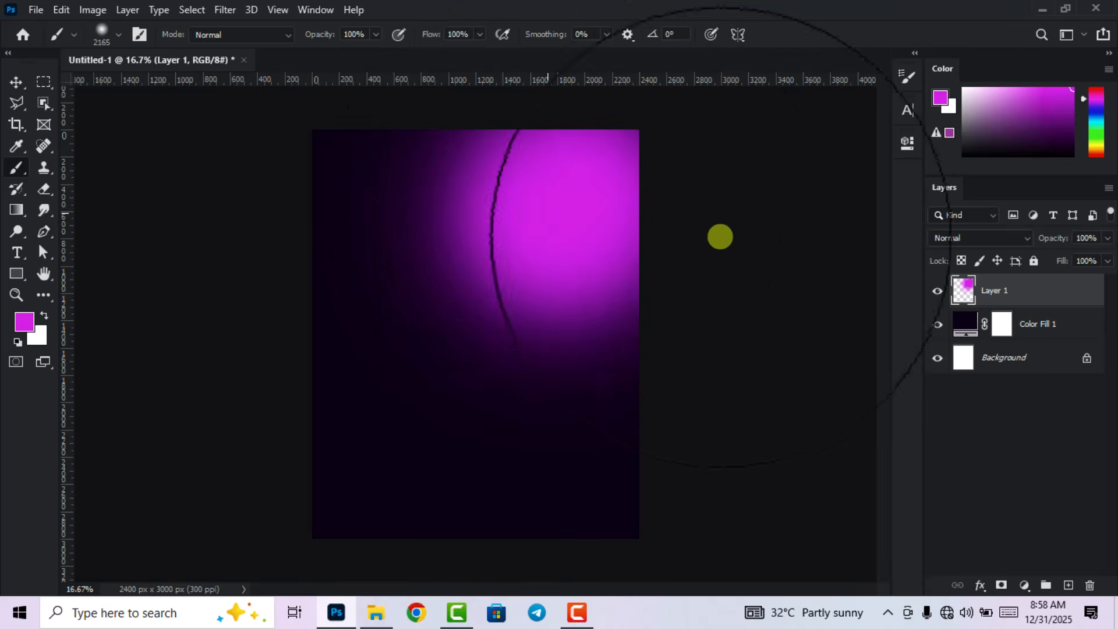
Stretch the glow layer slightly taller (about 104%) and duplicate it as Layer 1 copy.
{"action": "left_click", "coordinate": [15, 82]}
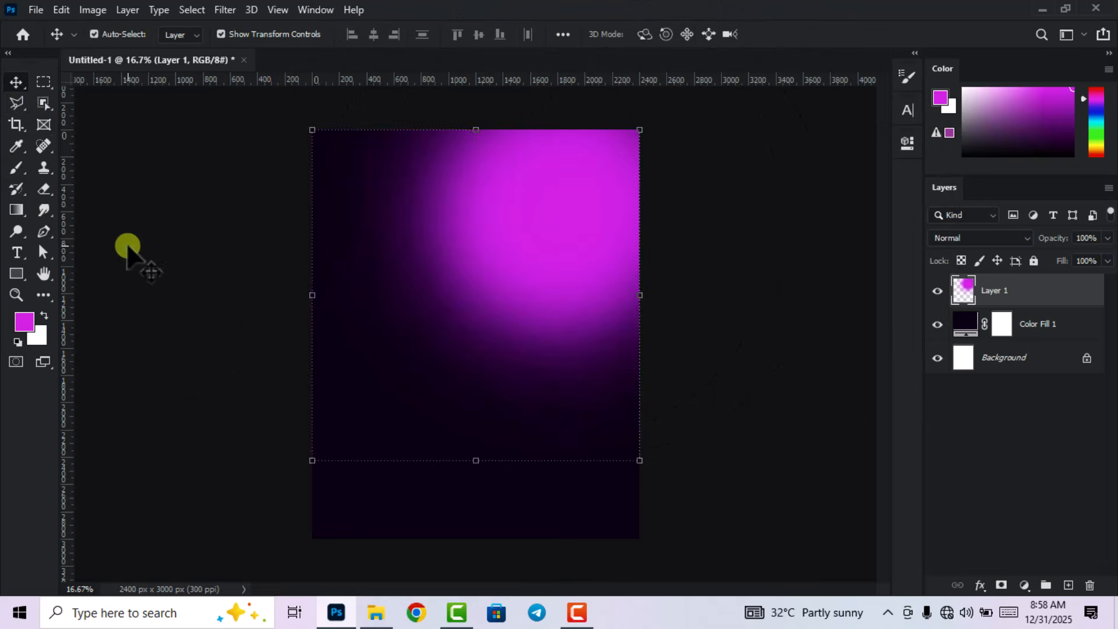
{"action": "left_click", "coordinate": [362, 270]}
{"action": "left_click", "coordinate": [462, 266]}
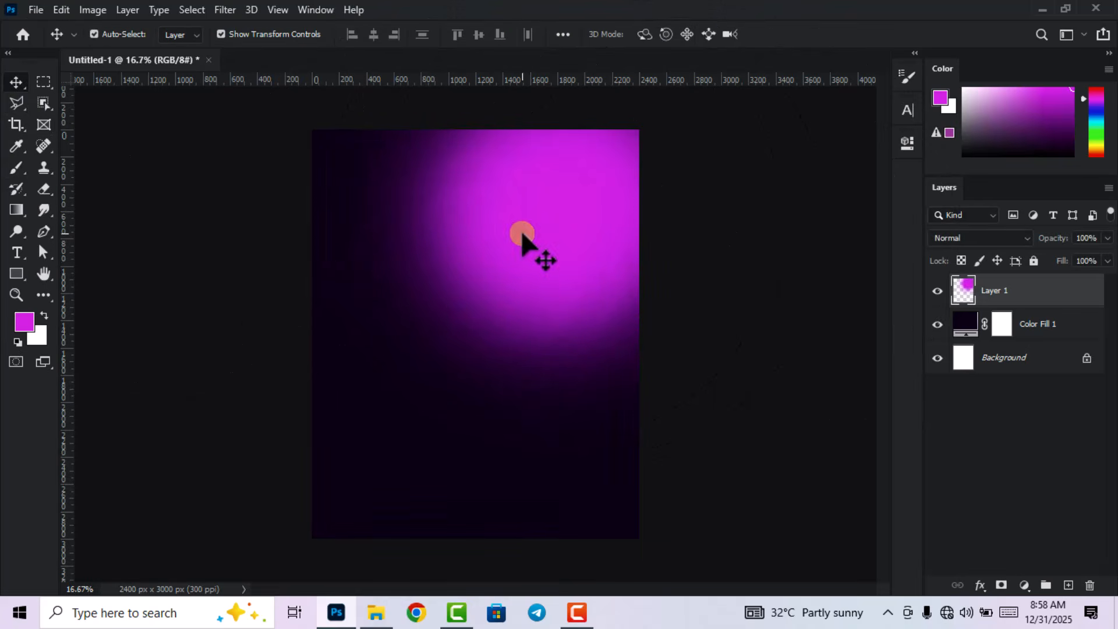
{"action": "left_click_drag", "start_coordinate": [472, 464], "coordinate": [471, 475]}
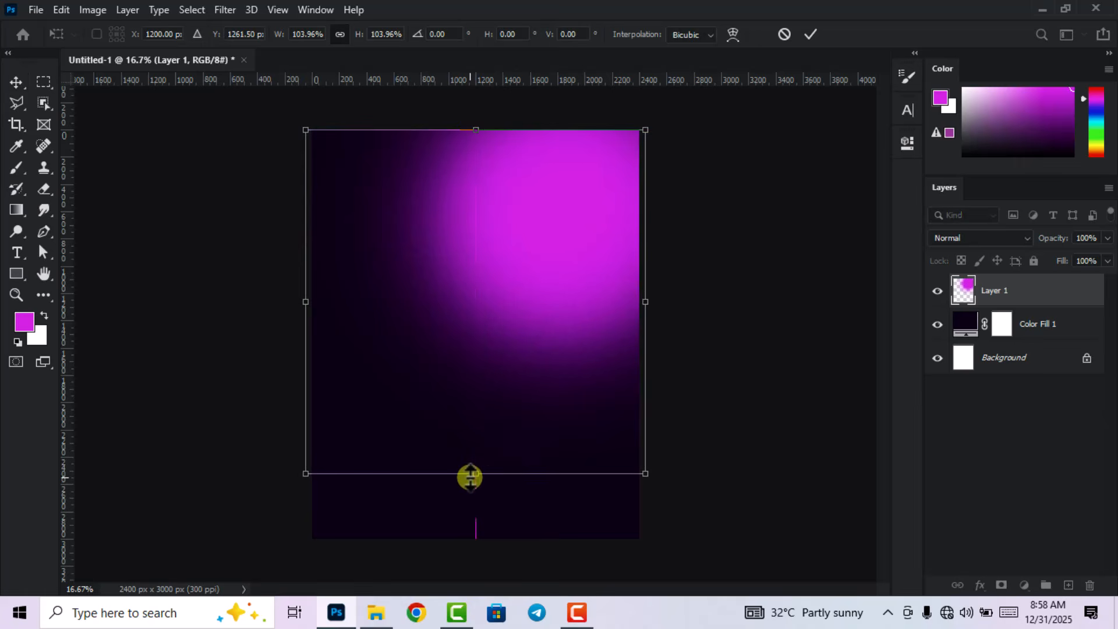
{"action": "left_click", "coordinate": [811, 35]}
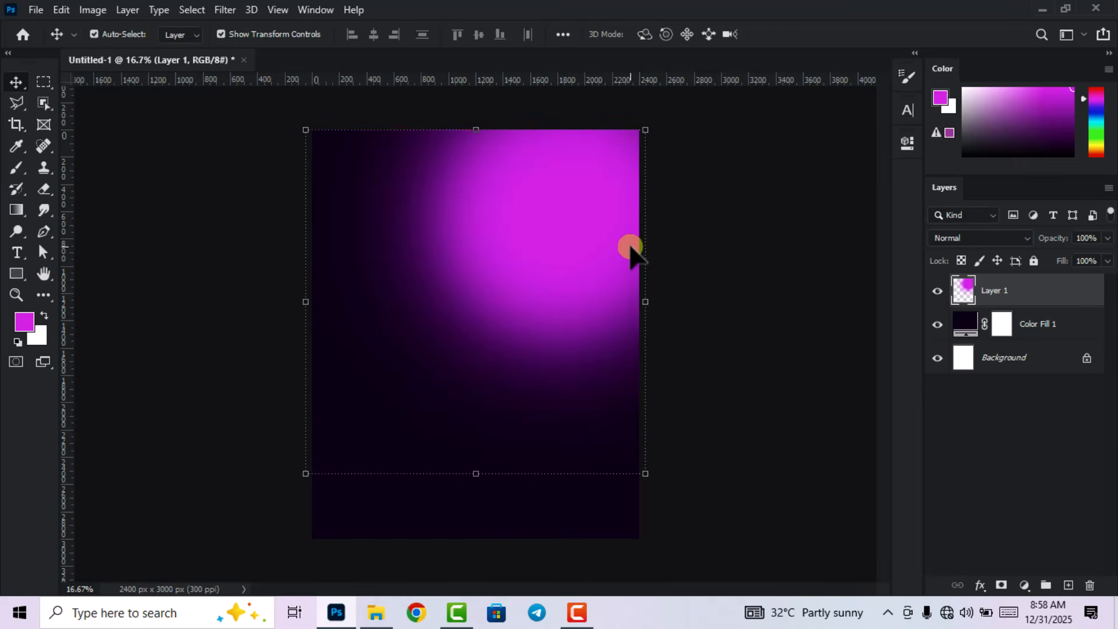
{"action": "key", "text": "ctrl"}
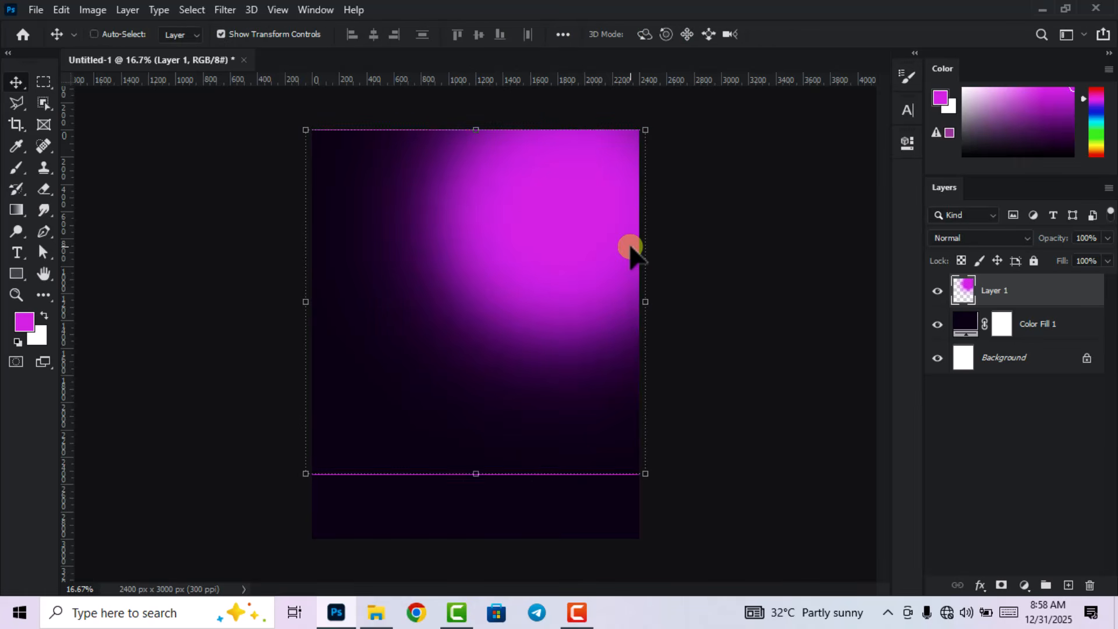
{"action": "key", "text": "ctrl+j"}
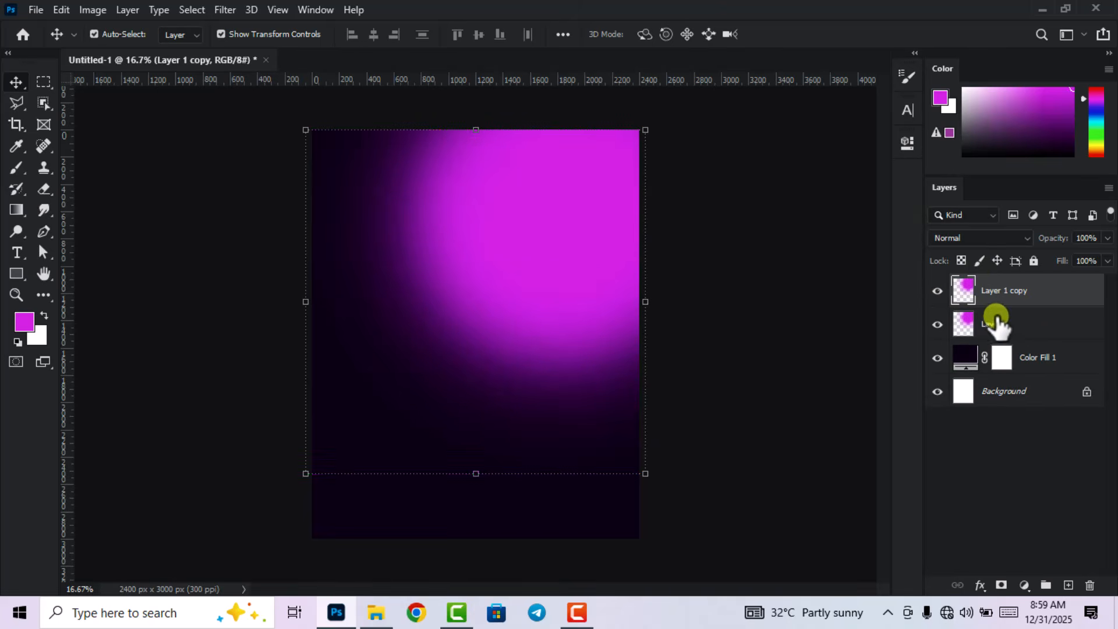
Set Layer 1's blend mode to Dissolve.
{"action": "left_click", "coordinate": [1026, 330]}
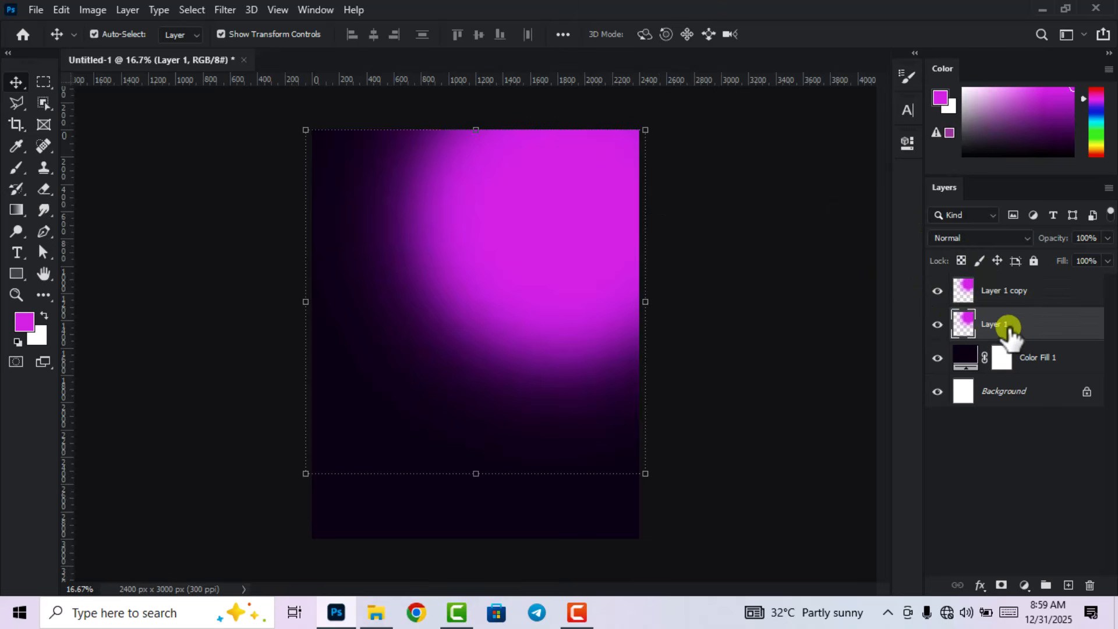
{"action": "left_click", "coordinate": [986, 240]}
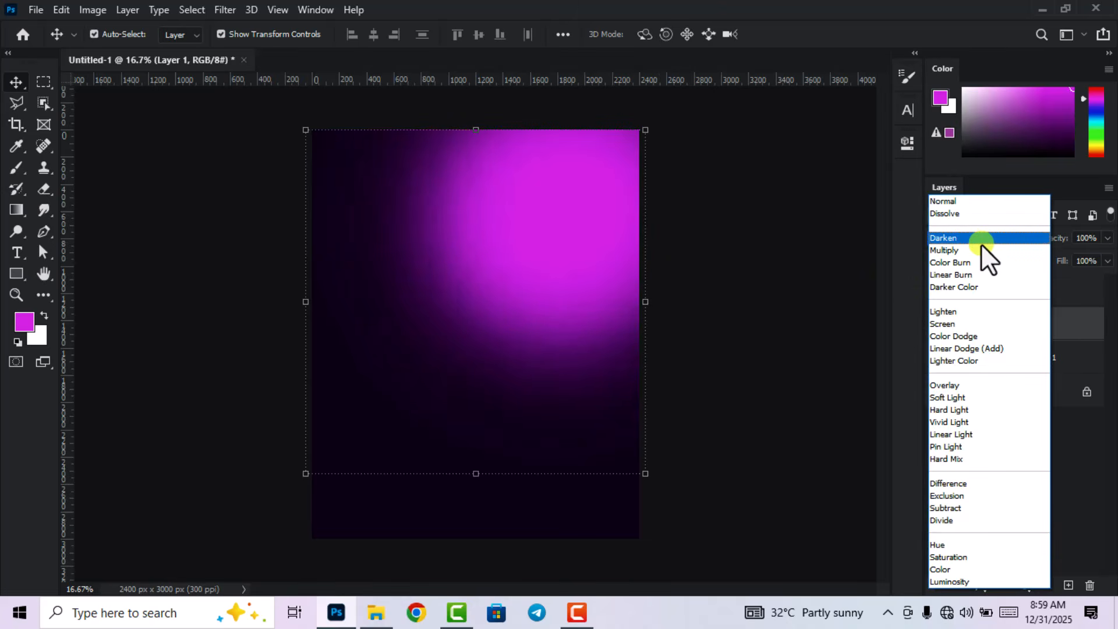
{"action": "left_click", "coordinate": [970, 213]}
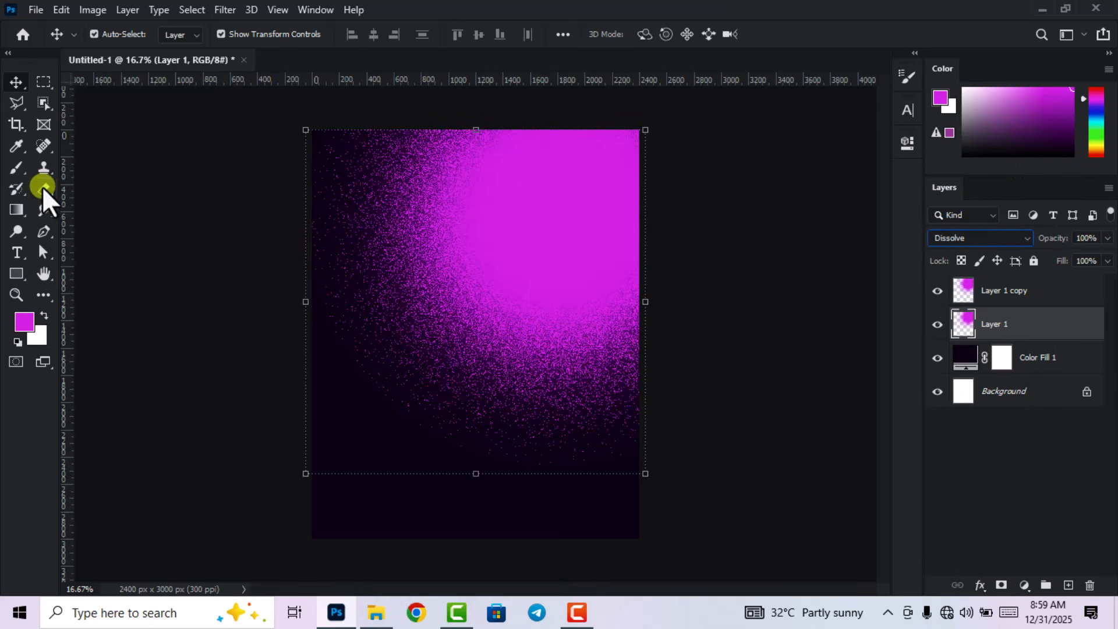
Erase the speckled magenta on the left with a 1811 px eraser at 100% opacity and flow.
{"action": "left_click_drag", "start_coordinate": [42, 186], "coordinate": [111, 190]}
{"action": "right_click", "coordinate": [414, 335]}
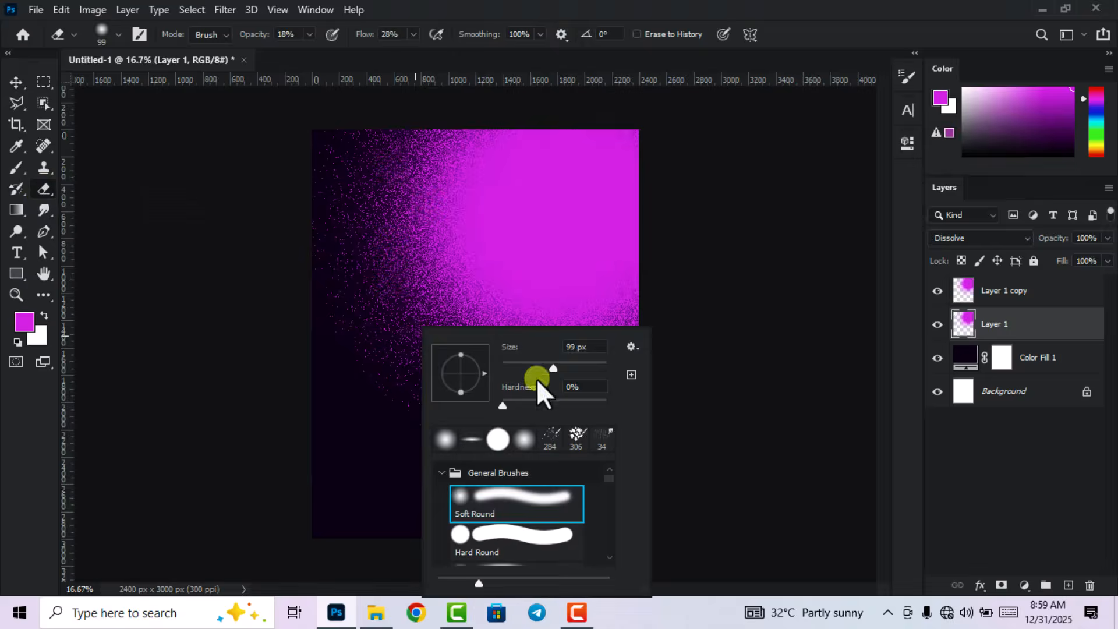
{"action": "left_click", "coordinate": [589, 363]}
{"action": "left_click", "coordinate": [599, 366]}
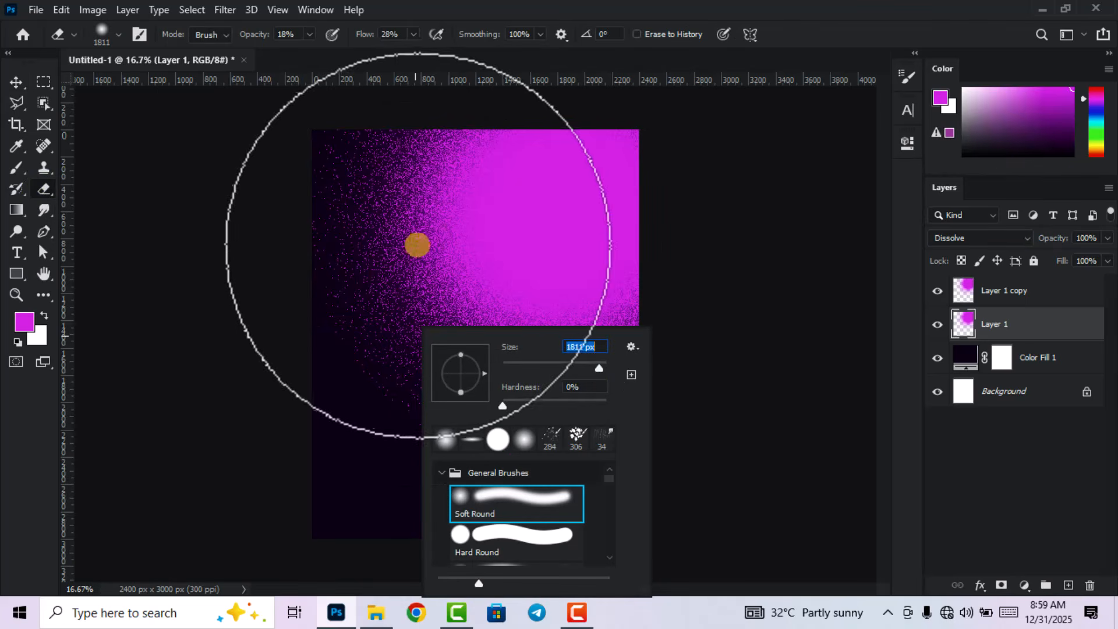
{"action": "left_click", "coordinate": [499, 505]}
{"action": "left_click", "coordinate": [791, 32]}
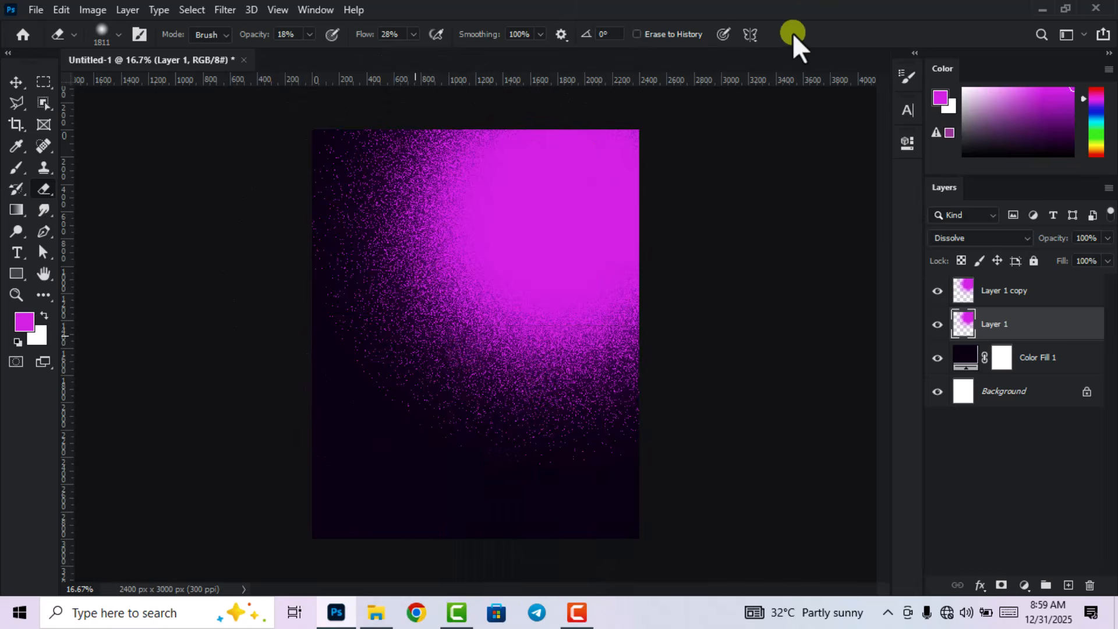
{"action": "mouse_move", "coordinate": [386, 397]}
{"action": "left_mouse_down"}
{"action": "mouse_move", "coordinate": [302, 249]}
{"action": "mouse_move", "coordinate": [307, 173]}
{"action": "mouse_move", "coordinate": [447, 422]}
{"action": "mouse_move", "coordinate": [496, 467]}
{"action": "mouse_move", "coordinate": [697, 432]}
{"action": "mouse_move", "coordinate": [566, 460]}
{"action": "mouse_move", "coordinate": [445, 390]}
{"action": "mouse_move", "coordinate": [363, 313]}
{"action": "mouse_move", "coordinate": [321, 179]}
{"action": "mouse_move", "coordinate": [328, 114]}
{"action": "mouse_move", "coordinate": [313, 180]}
{"action": "mouse_move", "coordinate": [345, 248]}
{"action": "mouse_move", "coordinate": [334, 163]}
{"action": "mouse_move", "coordinate": [363, 237]}
{"action": "mouse_move", "coordinate": [466, 371]}
{"action": "mouse_move", "coordinate": [575, 438]}
{"action": "mouse_move", "coordinate": [658, 437]}
{"action": "left_mouse_up"}
Lower Layer 1's opacity to 83% and add an empty Layer 2 on top.
{"action": "left_click", "coordinate": [16, 81]}
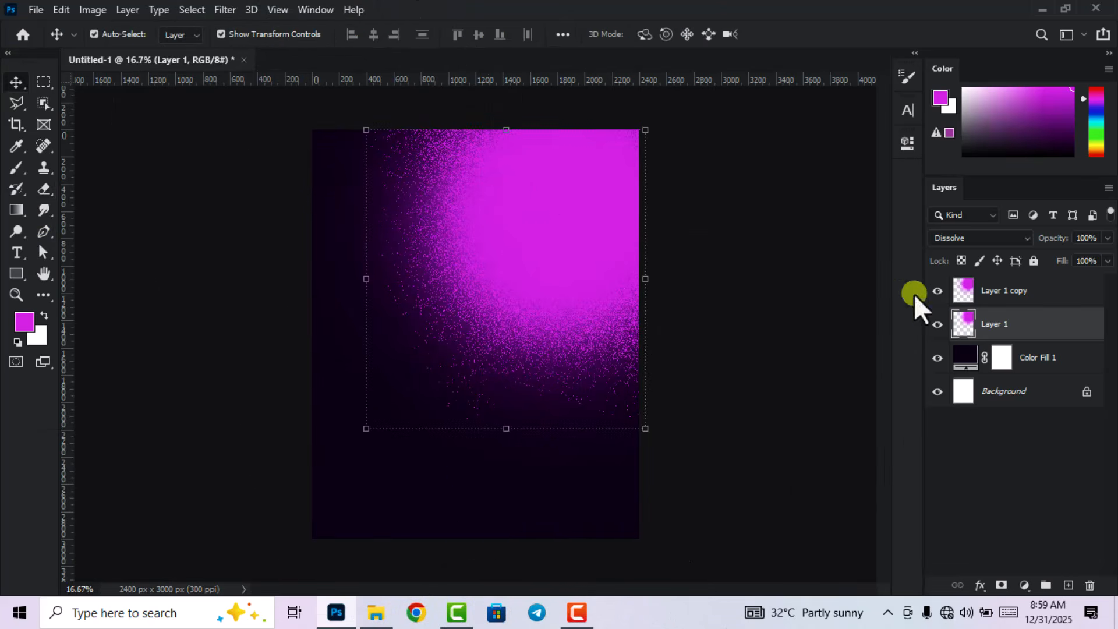
{"action": "mouse_move", "coordinate": [1061, 243]}
{"action": "left_mouse_down"}
{"action": "mouse_move", "coordinate": [1048, 243]}
{"action": "mouse_move", "coordinate": [1058, 247]}
{"action": "left_mouse_up"}
{"action": "left_click", "coordinate": [766, 376]}
{"action": "scroll", "coordinate": [733, 376], "scroll_direction": "down", "scroll_amount": 1}
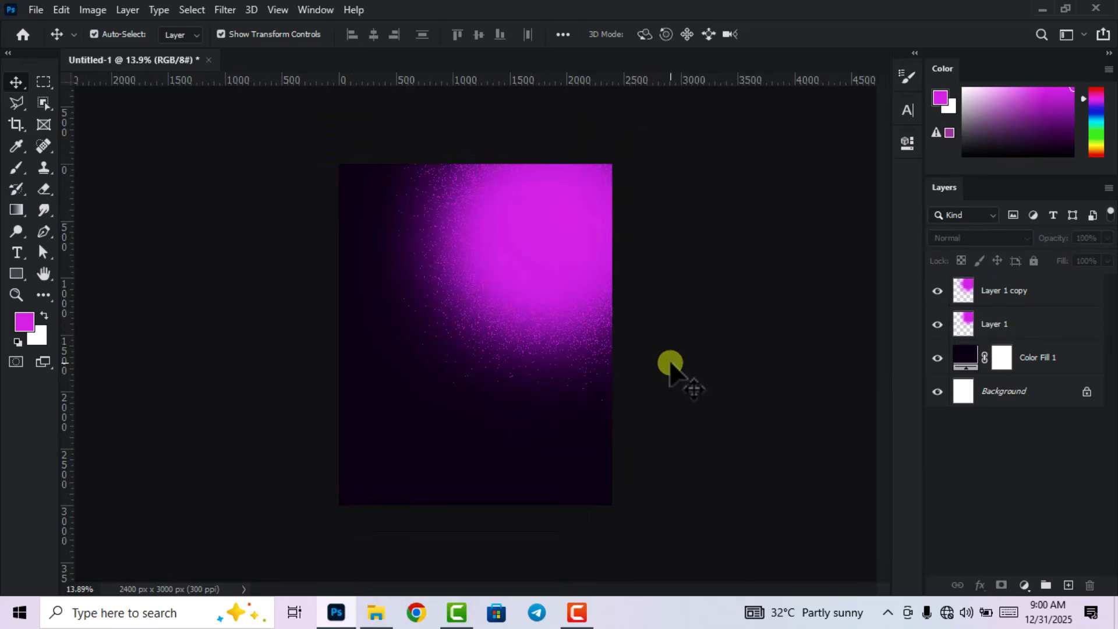
{"action": "left_click", "coordinate": [1068, 585]}
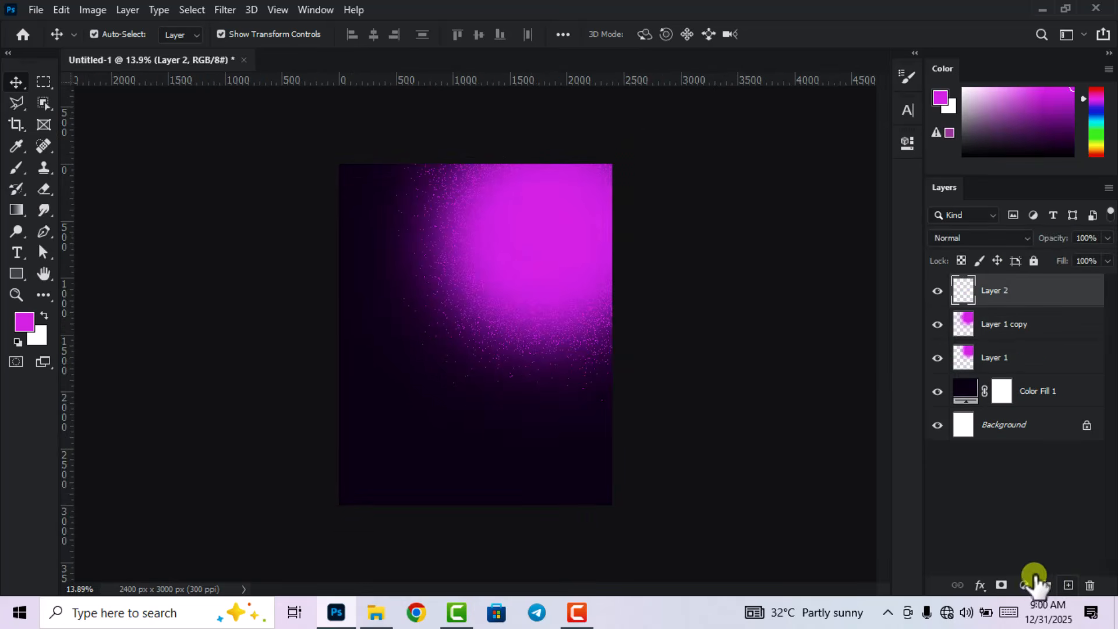
Make a pale pink, lightened from the sampled magenta, the painting colour.
{"action": "left_click", "coordinate": [22, 323]}
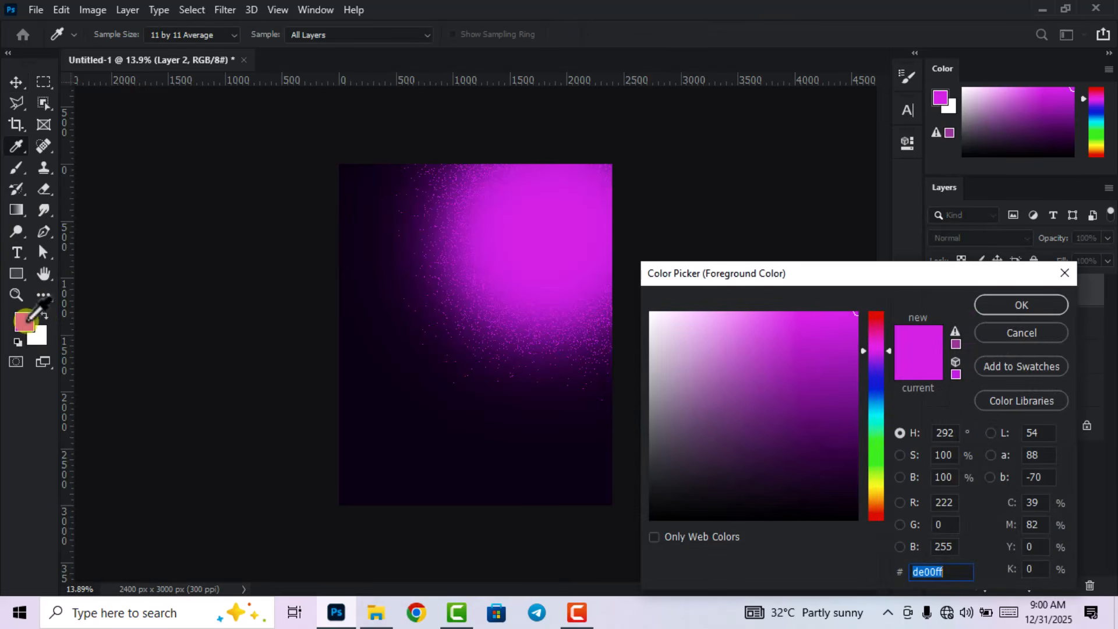
{"action": "left_click", "coordinate": [580, 211]}
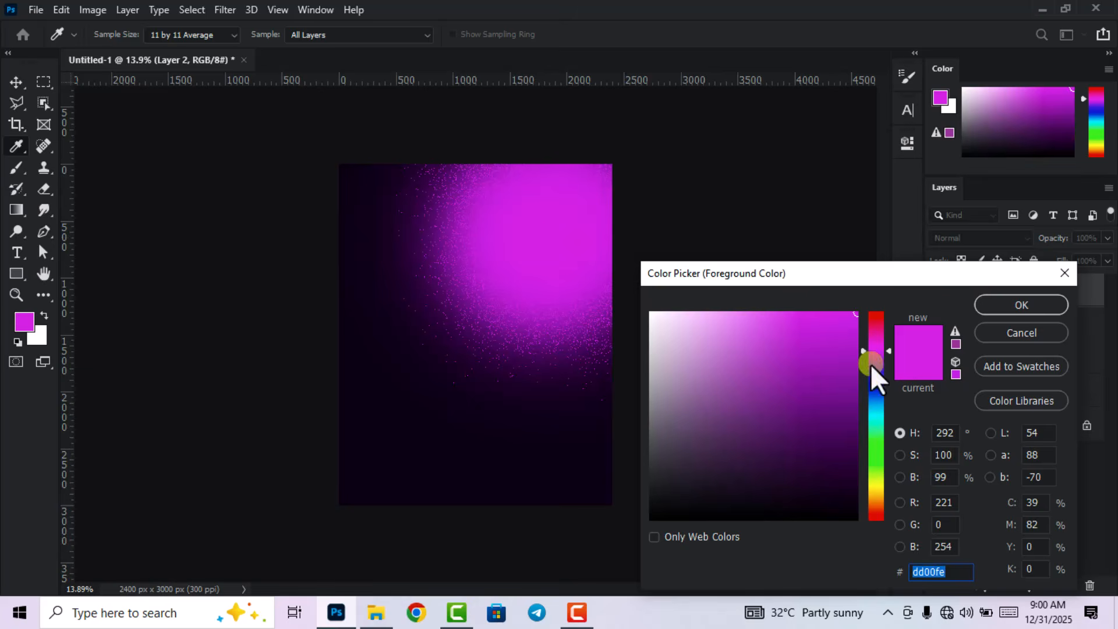
{"action": "left_click_drag", "start_coordinate": [786, 325], "coordinate": [723, 315]}
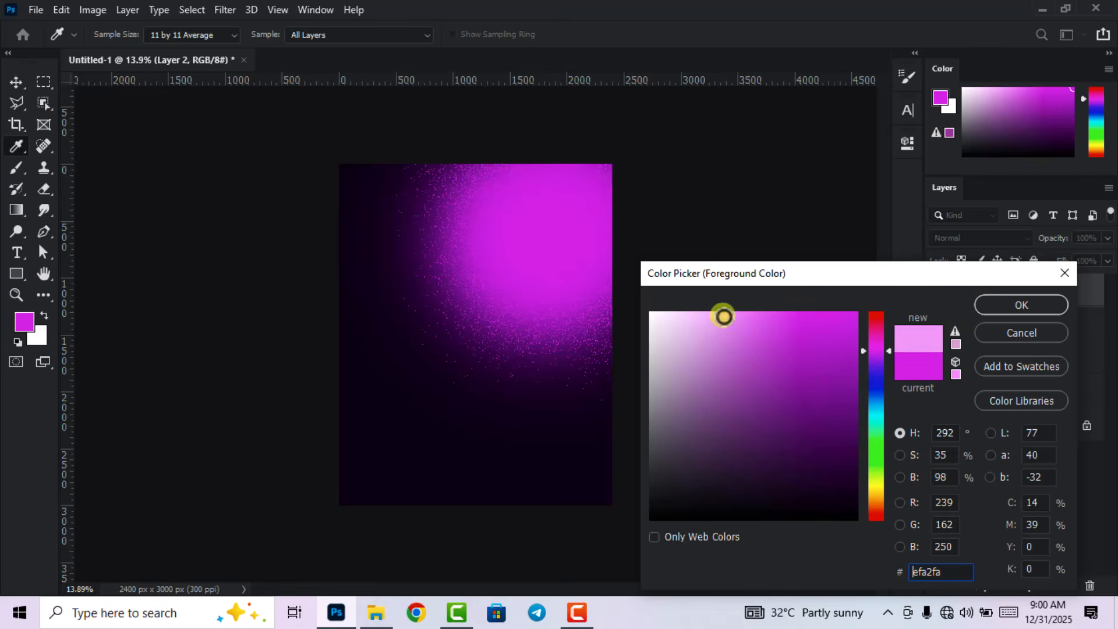
{"action": "left_click", "coordinate": [1020, 305]}
{"action": "key", "text": "v"}
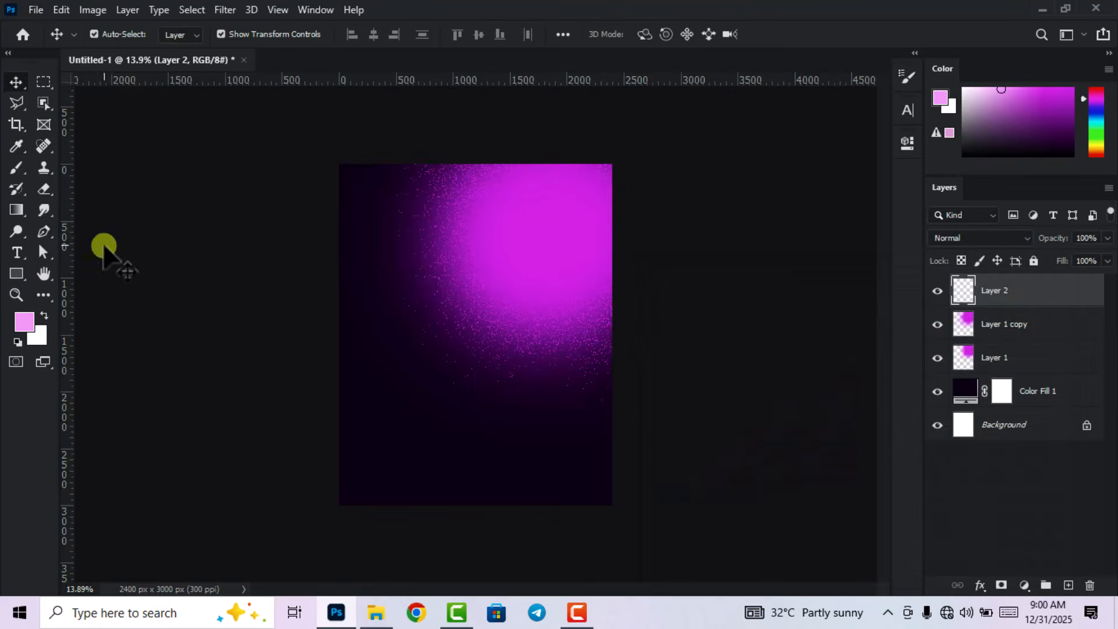
Switch to the soft round brush and resize it, first to 700 px, then 1457 px.
{"action": "left_click", "coordinate": [13, 167]}
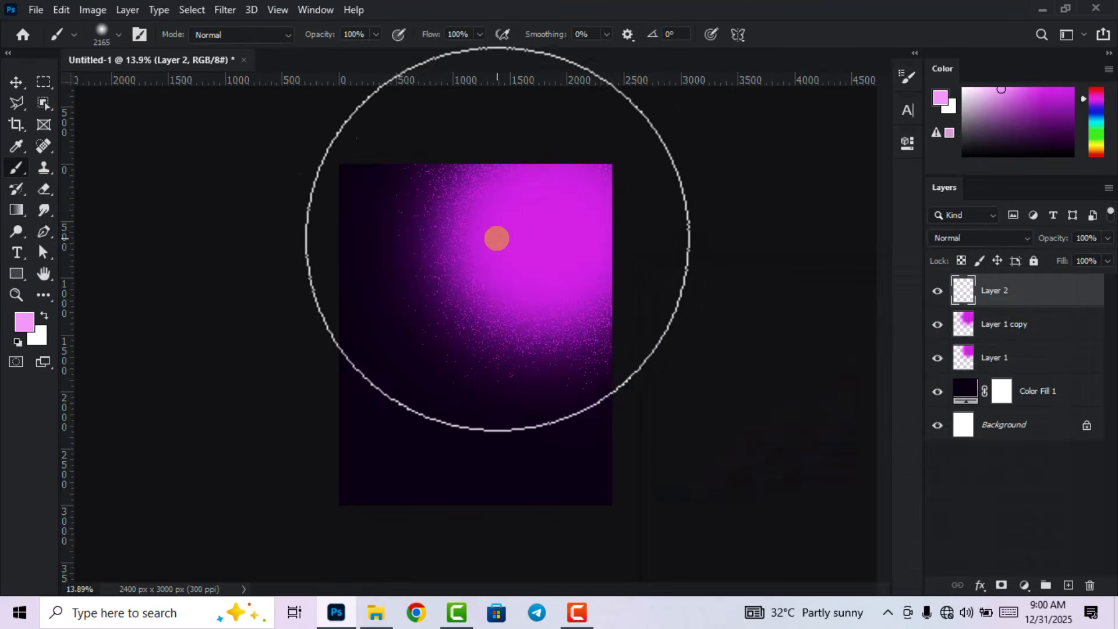
{"action": "right_click", "coordinate": [528, 234]}
{"action": "left_click", "coordinate": [709, 276]}
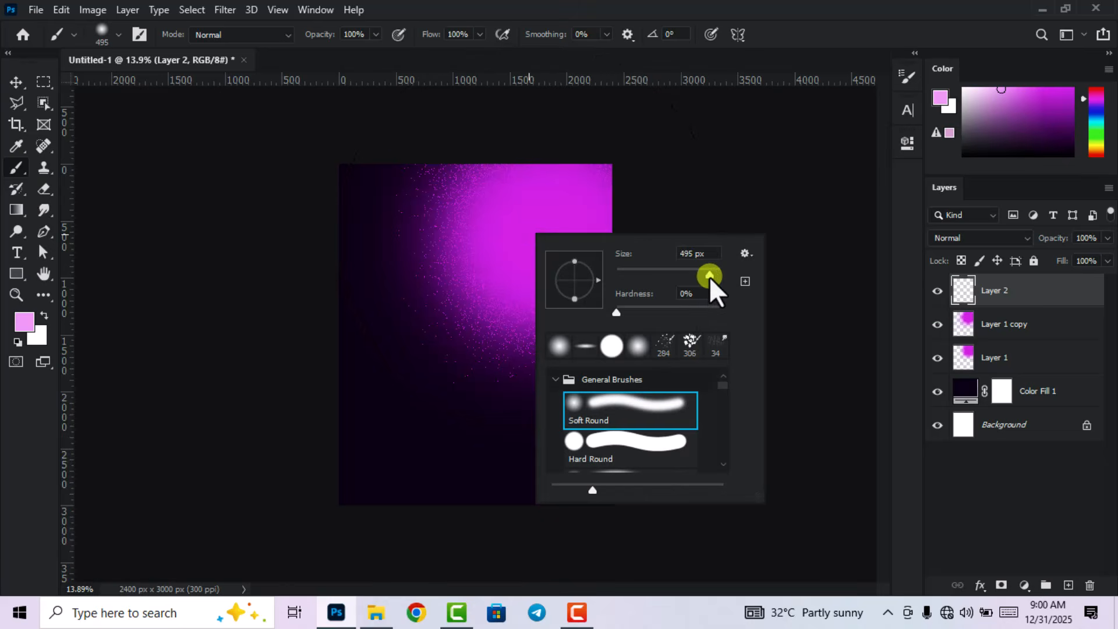
{"action": "left_click", "coordinate": [714, 273]}
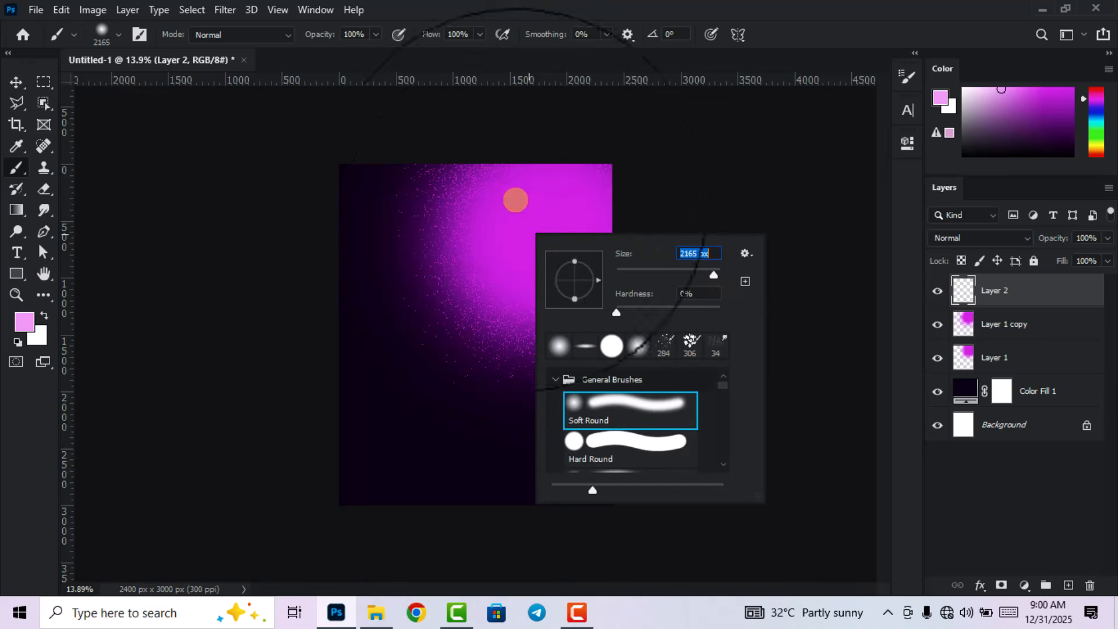
{"action": "left_click_drag", "start_coordinate": [699, 255], "coordinate": [671, 256]}
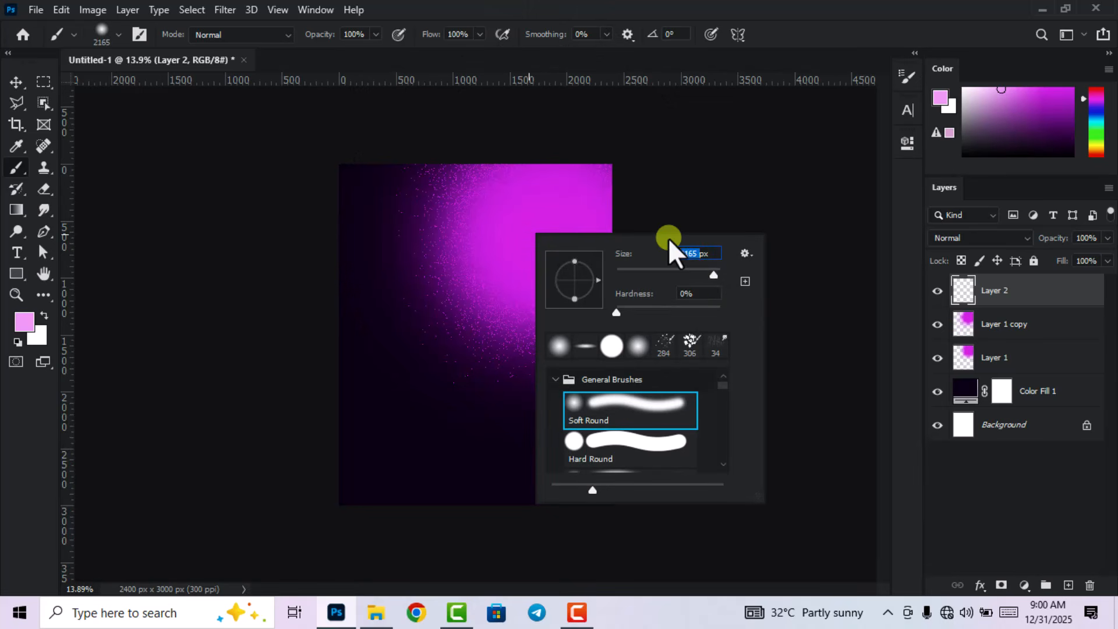
{"action": "type", "text": "700"}
{"action": "key", "text": "Return"}
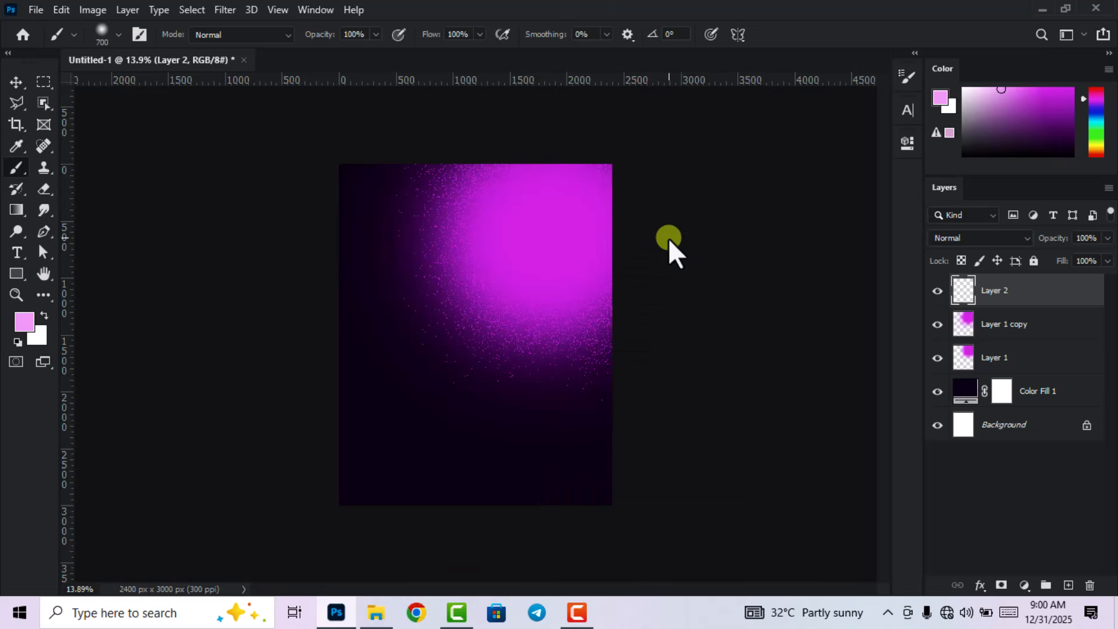
{"action": "scroll", "coordinate": [567, 146], "scroll_direction": "up", "scroll_amount": 5}
{"action": "right_click", "coordinate": [598, 217]}
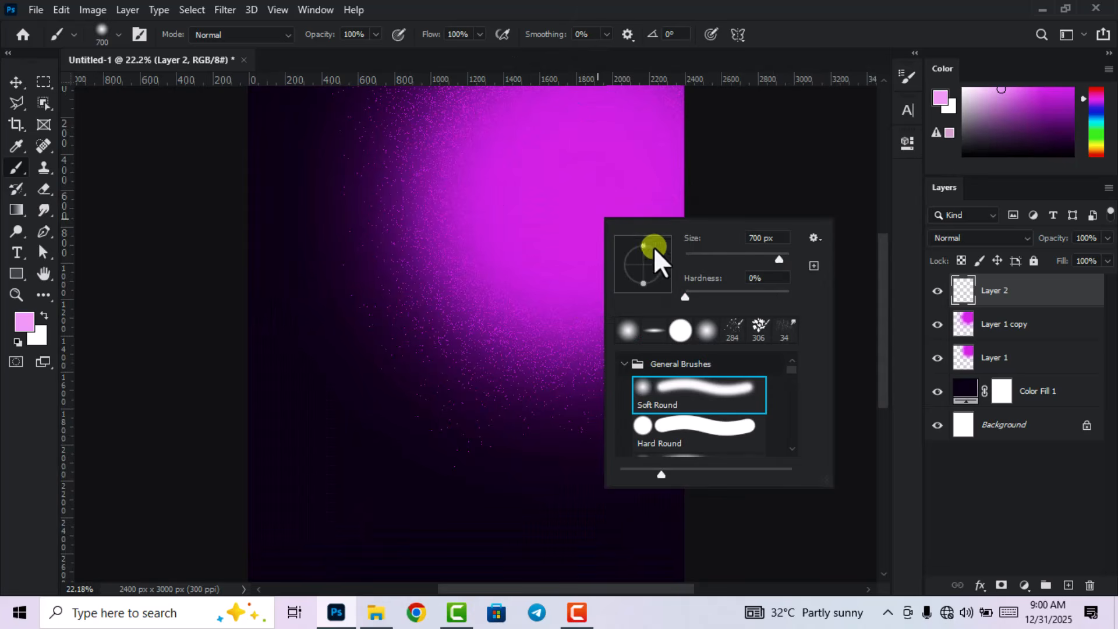
{"action": "left_click", "coordinate": [781, 258]}
{"action": "left_click", "coordinate": [785, 5]}
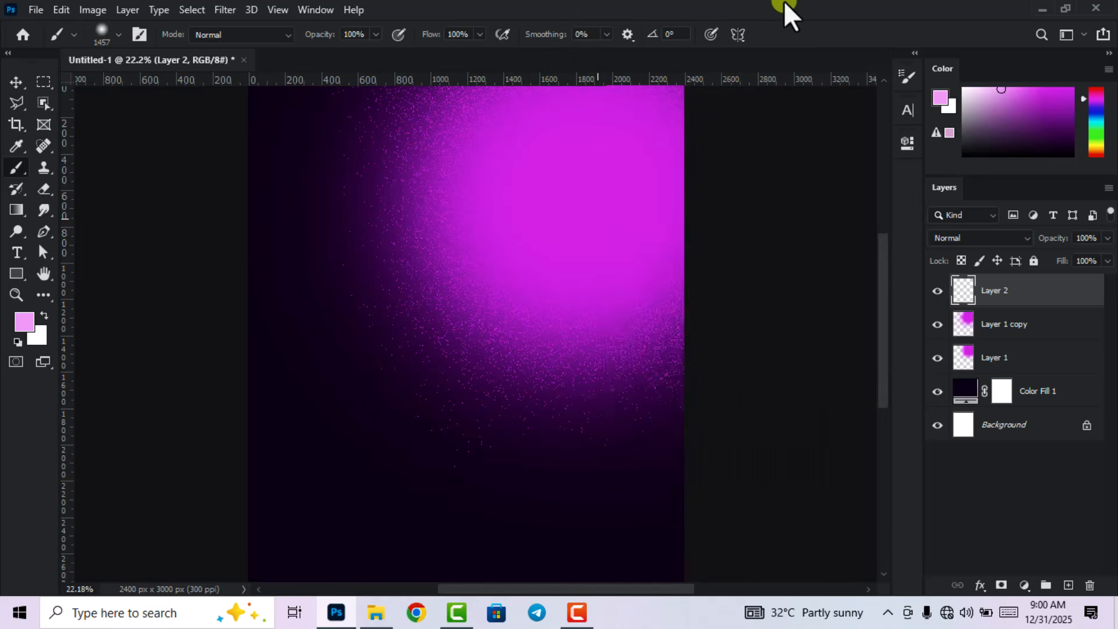
{"action": "scroll", "coordinate": [681, 210], "scroll_direction": "down", "scroll_amount": 5}
{"action": "scroll", "coordinate": [599, 170], "scroll_direction": "up", "scroll_amount": 2}
Dab a pale pink glow over the top right on Layer 2, enlarging the brush to 1811 px.
{"action": "left_click", "coordinate": [571, 176]}
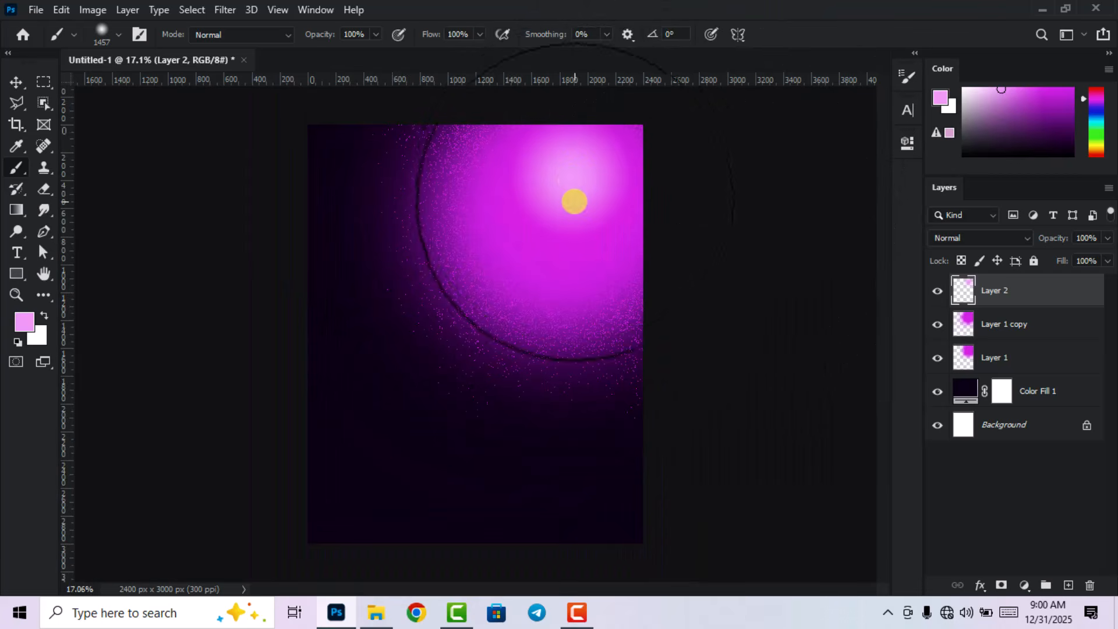
{"action": "left_click", "coordinate": [573, 184]}
{"action": "left_click", "coordinate": [573, 185]}
{"action": "right_click", "coordinate": [559, 221]}
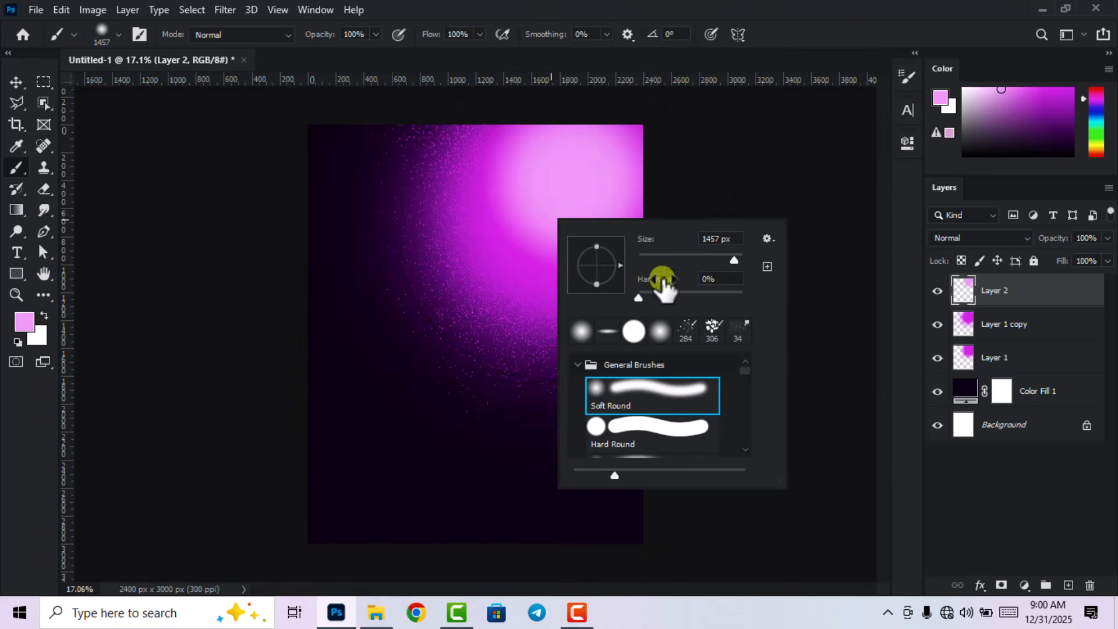
{"action": "left_click_drag", "start_coordinate": [734, 259], "coordinate": [736, 259]}
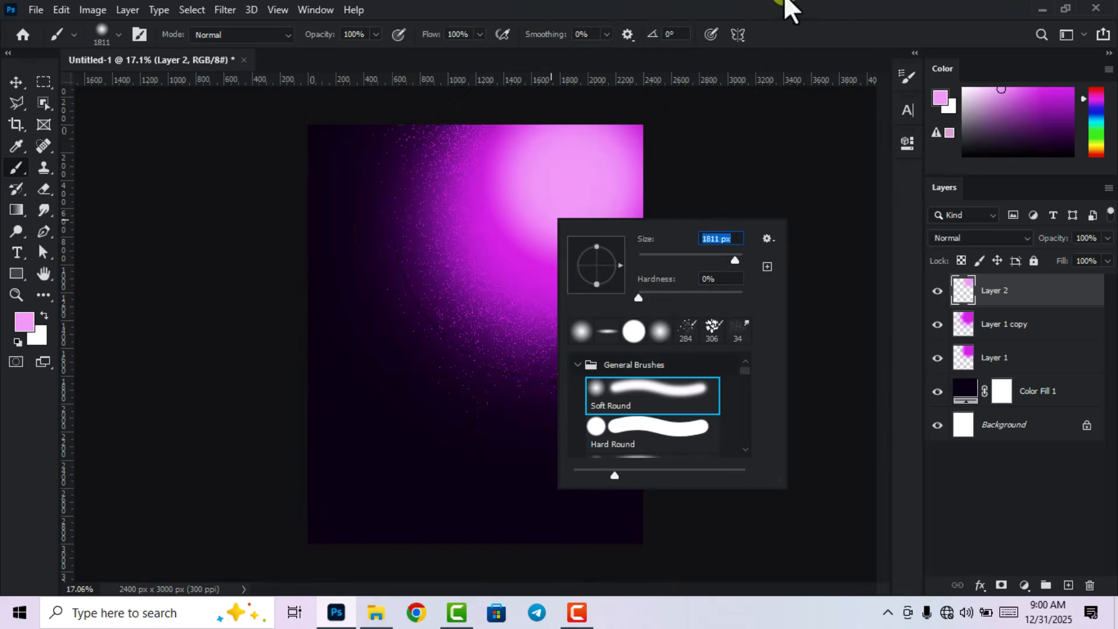
{"action": "left_click", "coordinate": [787, 11]}
{"action": "left_click", "coordinate": [558, 187]}
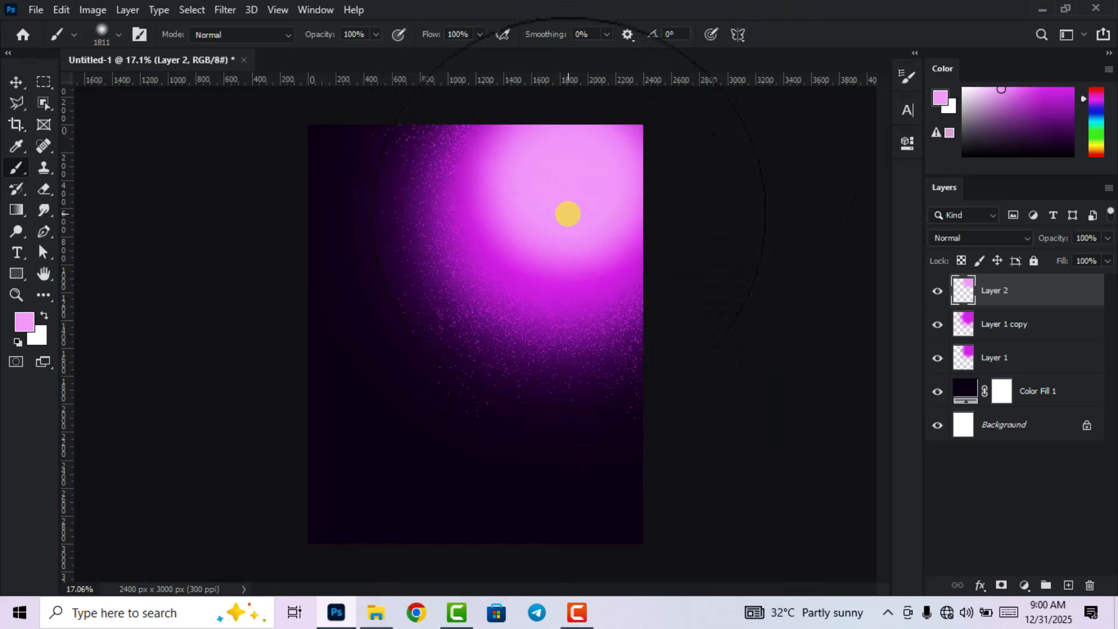
{"action": "left_click", "coordinate": [566, 220]}
{"action": "left_click", "coordinate": [556, 228]}
{"action": "left_click", "coordinate": [547, 230]}
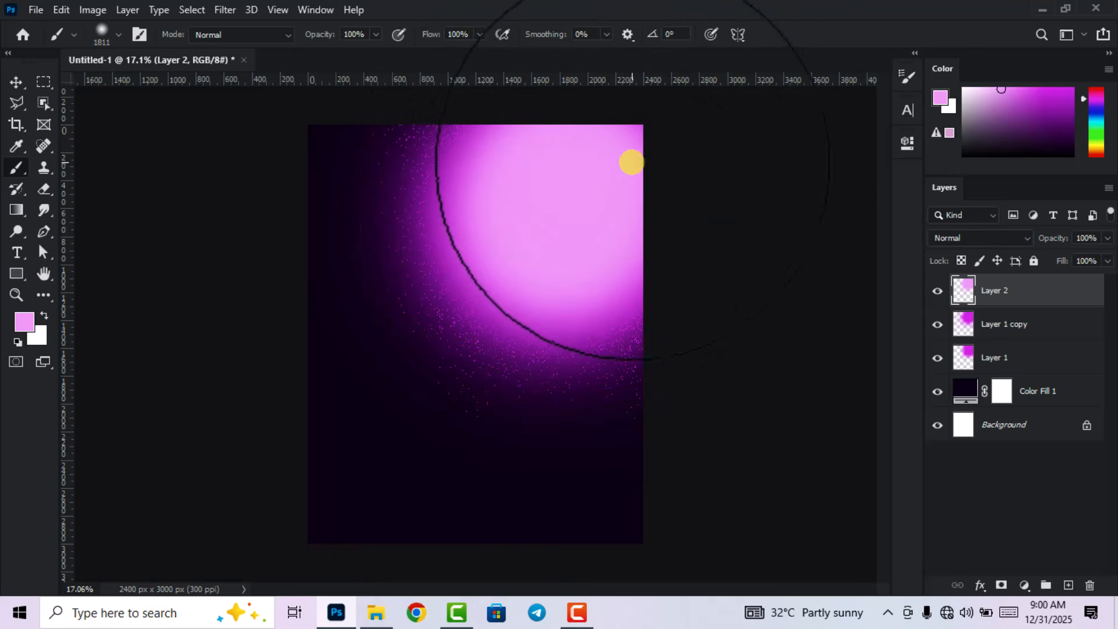
Nudge the pink glow slightly up and to the right with the Move tool.
{"action": "left_click", "coordinate": [16, 83]}
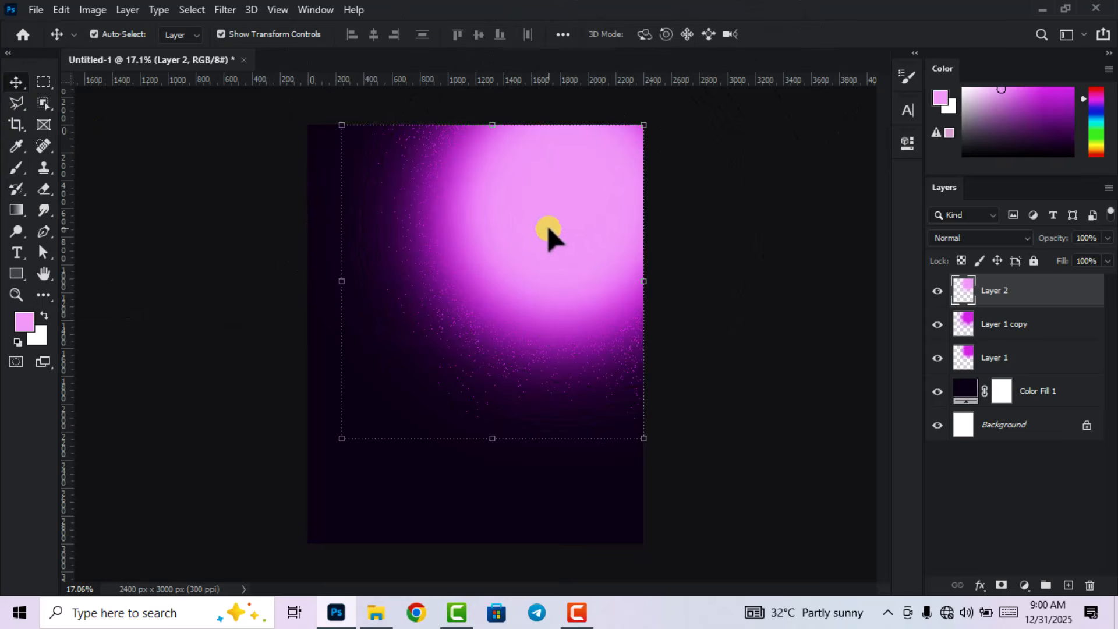
{"action": "left_click_drag", "start_coordinate": [559, 220], "coordinate": [579, 208]}
{"action": "left_click", "coordinate": [781, 313]}
{"action": "scroll", "coordinate": [593, 291], "scroll_direction": "down", "scroll_amount": 4}
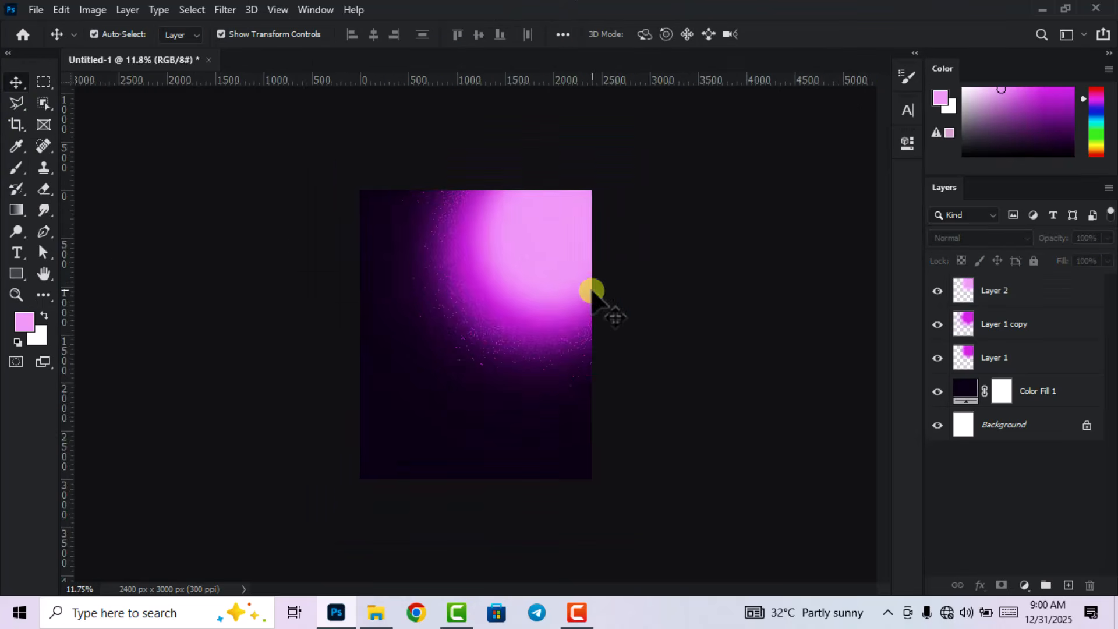
{"action": "scroll", "coordinate": [584, 288], "scroll_direction": "up", "scroll_amount": 3}
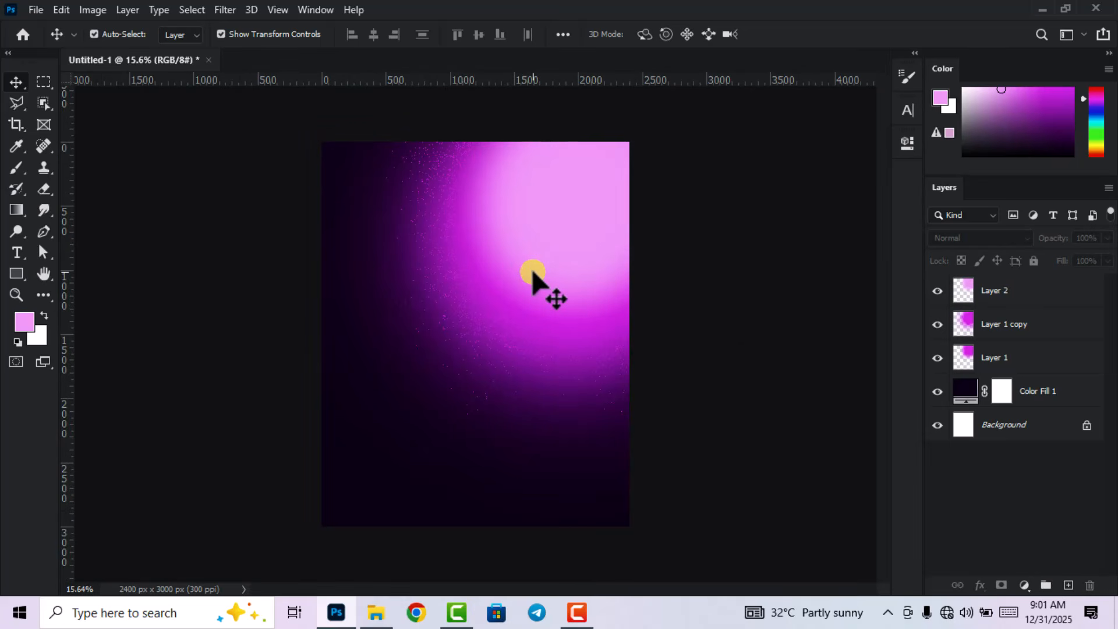
Drag the grey light-rays image from the perfume flyer resources folder onto the Photoshop canvas.
{"action": "left_click", "coordinate": [376, 612]}
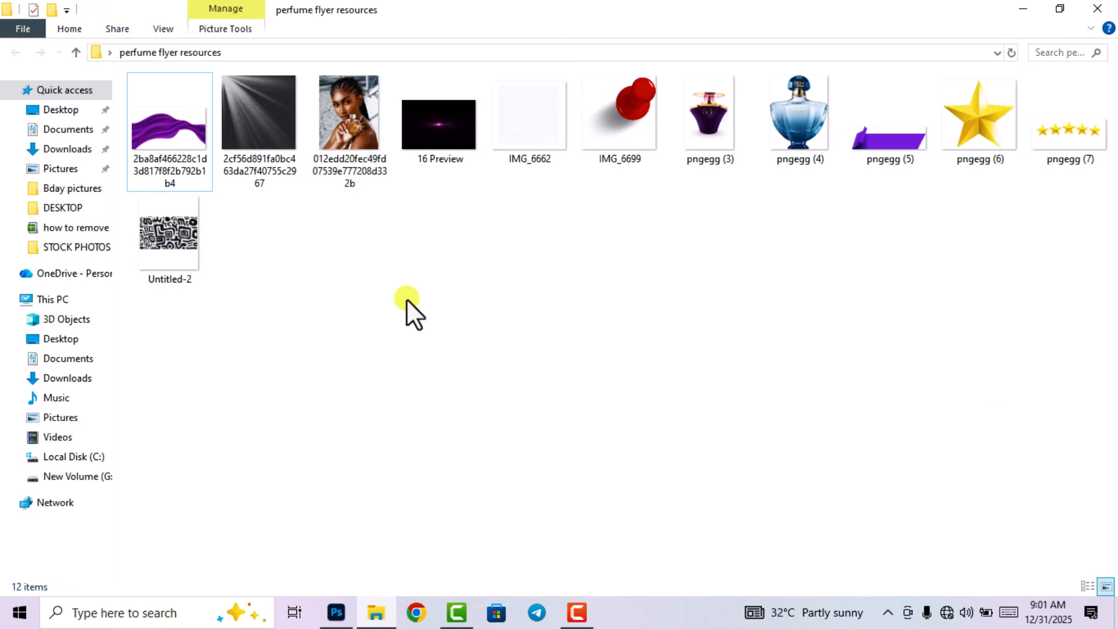
{"action": "left_click_drag", "start_coordinate": [250, 113], "coordinate": [507, 373]}
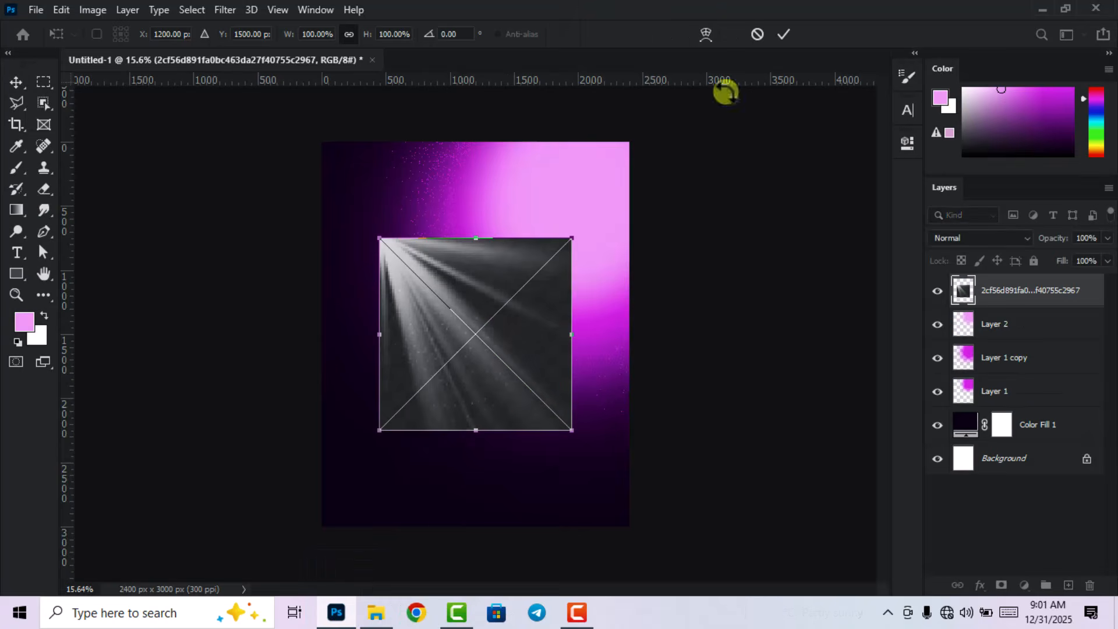
Rotate the light-rays layer about 90° and fit it into the top-right corner.
{"action": "left_click", "coordinate": [783, 34]}
{"action": "left_click_drag", "start_coordinate": [376, 222], "coordinate": [586, 237]}
{"action": "left_click_drag", "start_coordinate": [506, 320], "coordinate": [560, 230]}
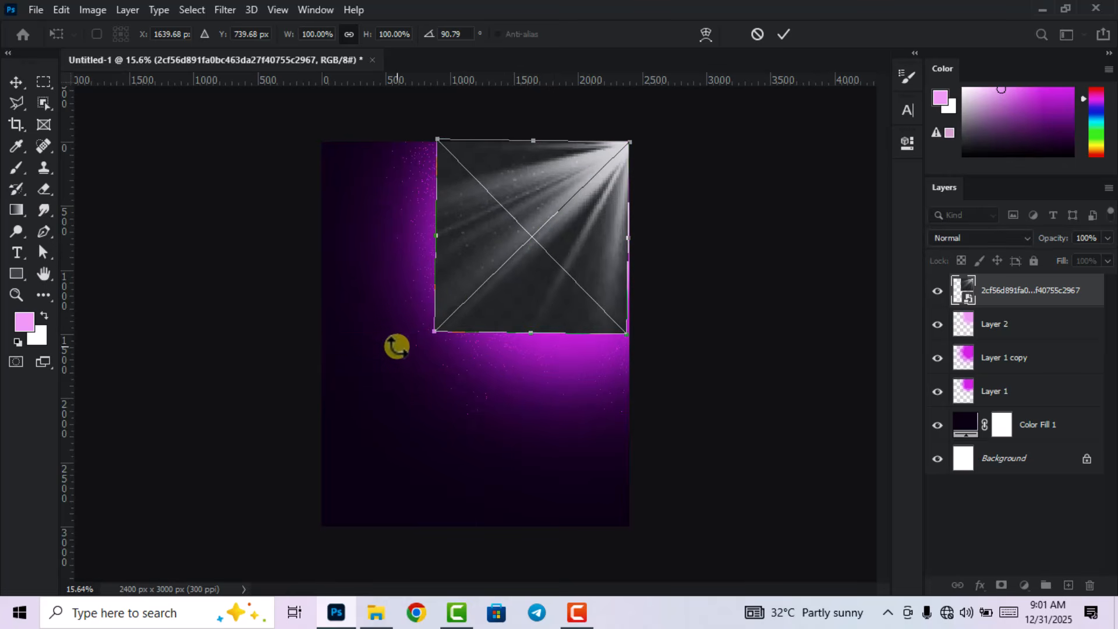
{"action": "left_click_drag", "start_coordinate": [397, 346], "coordinate": [411, 342]}
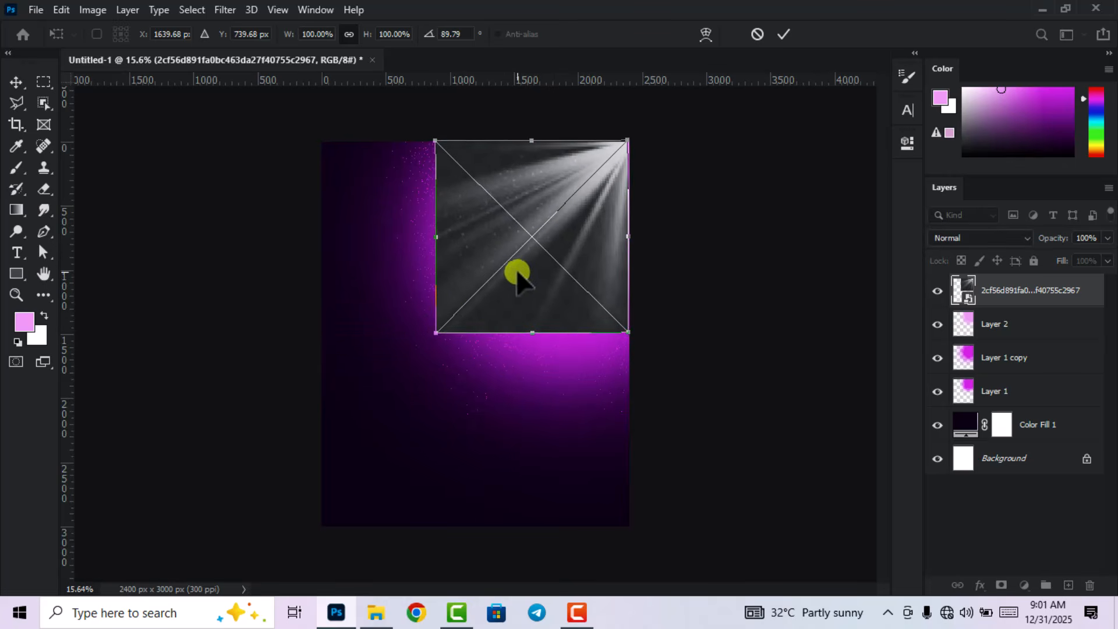
{"action": "left_click_drag", "start_coordinate": [517, 273], "coordinate": [521, 274]}
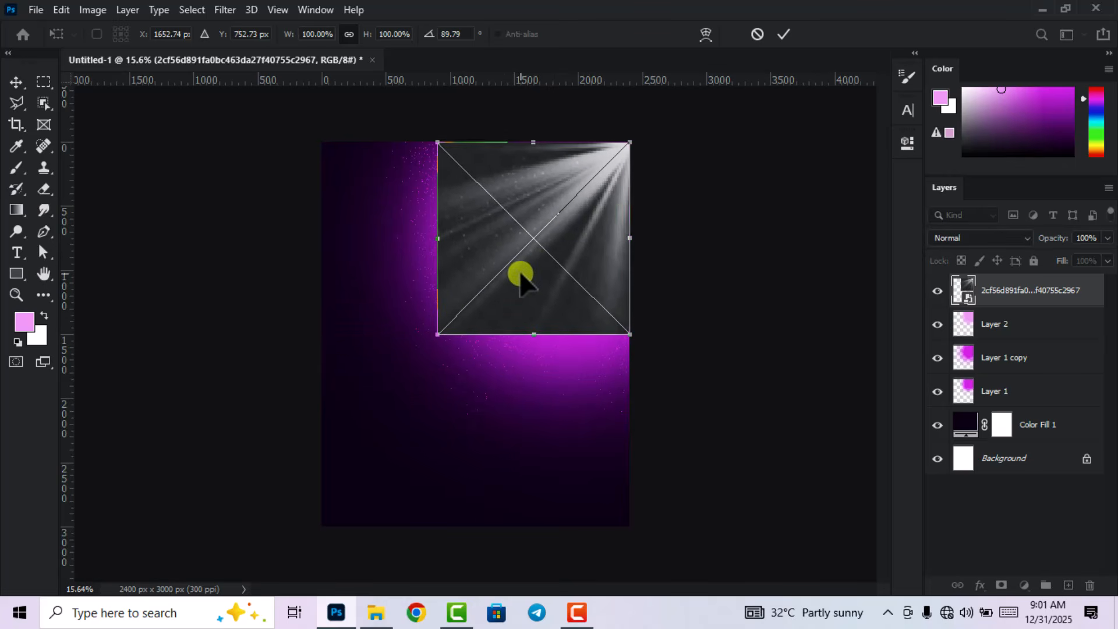
{"action": "left_click", "coordinate": [788, 33]}
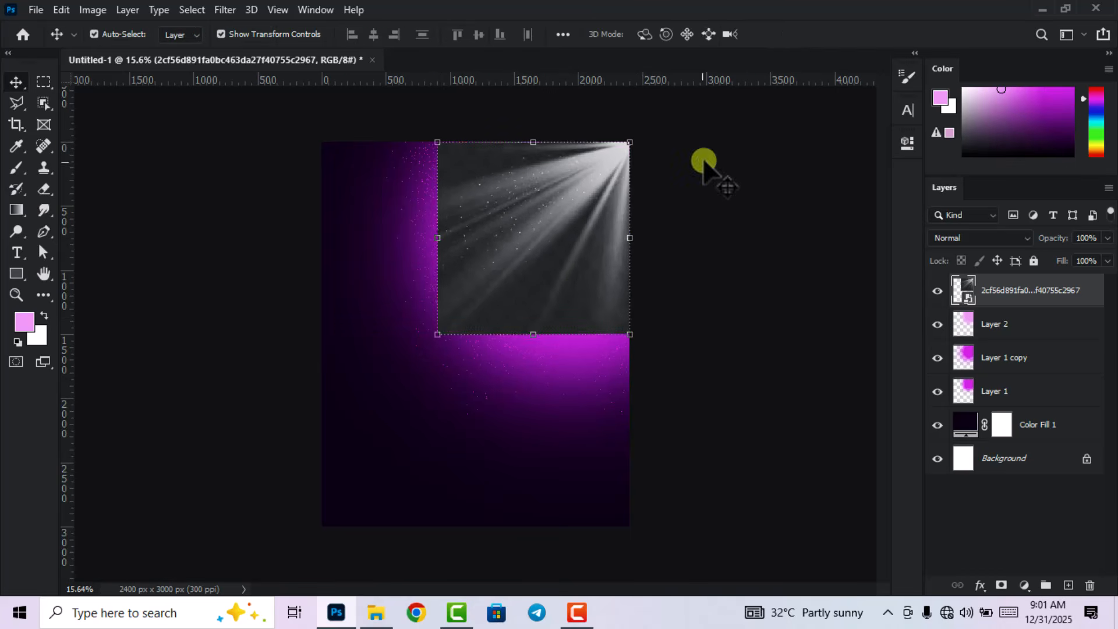
{"action": "scroll", "coordinate": [641, 221], "scroll_direction": "up", "scroll_amount": 1}
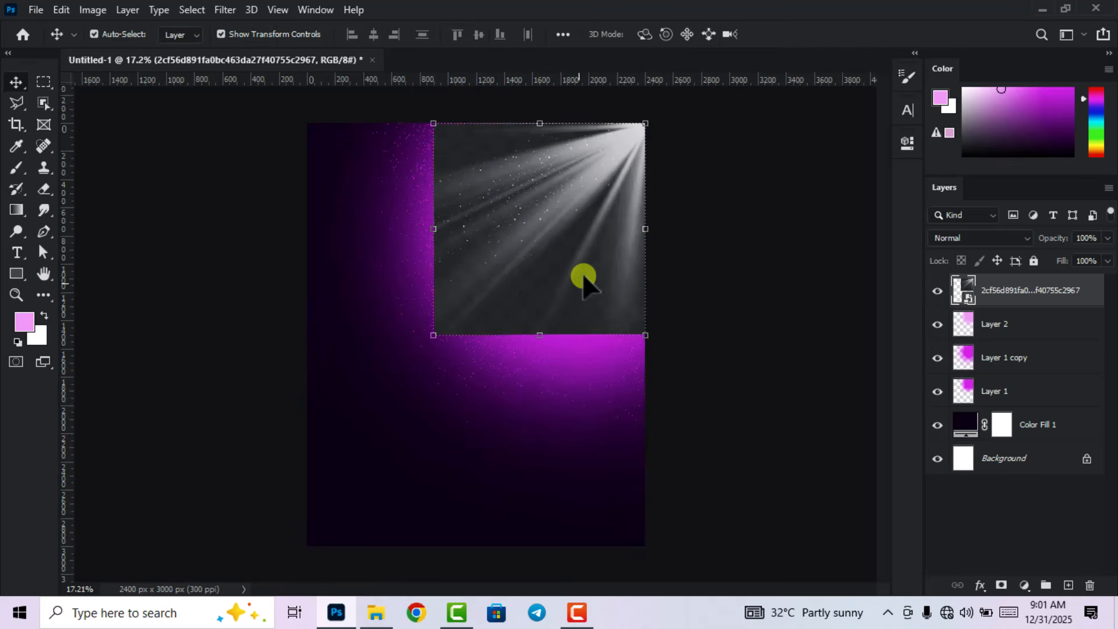
Blend the rays layer with Linear Dodge (Add) and scale it to about 120.52%.
{"action": "left_click", "coordinate": [970, 240]}
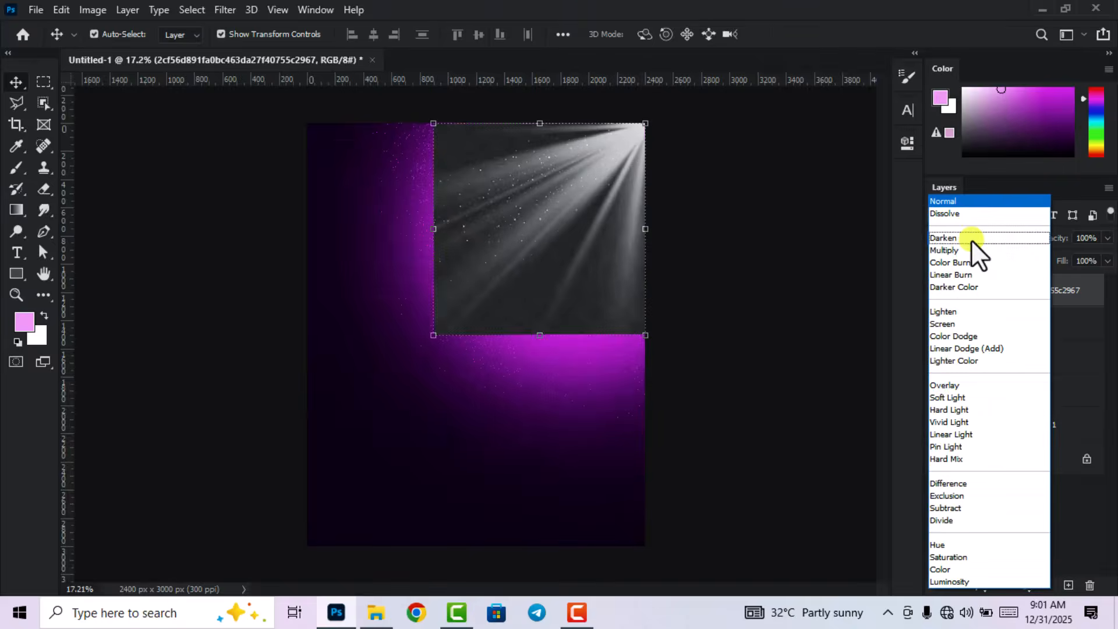
{"action": "left_click", "coordinate": [955, 347]}
{"action": "left_click", "coordinate": [435, 336]}
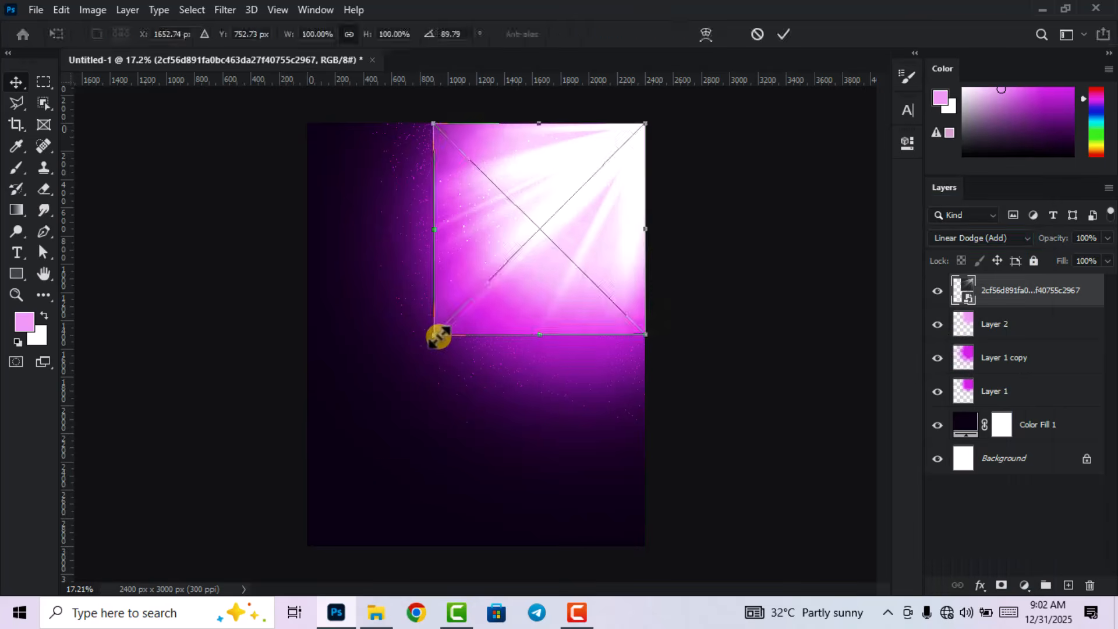
{"action": "left_click_drag", "start_coordinate": [438, 337], "coordinate": [397, 383]}
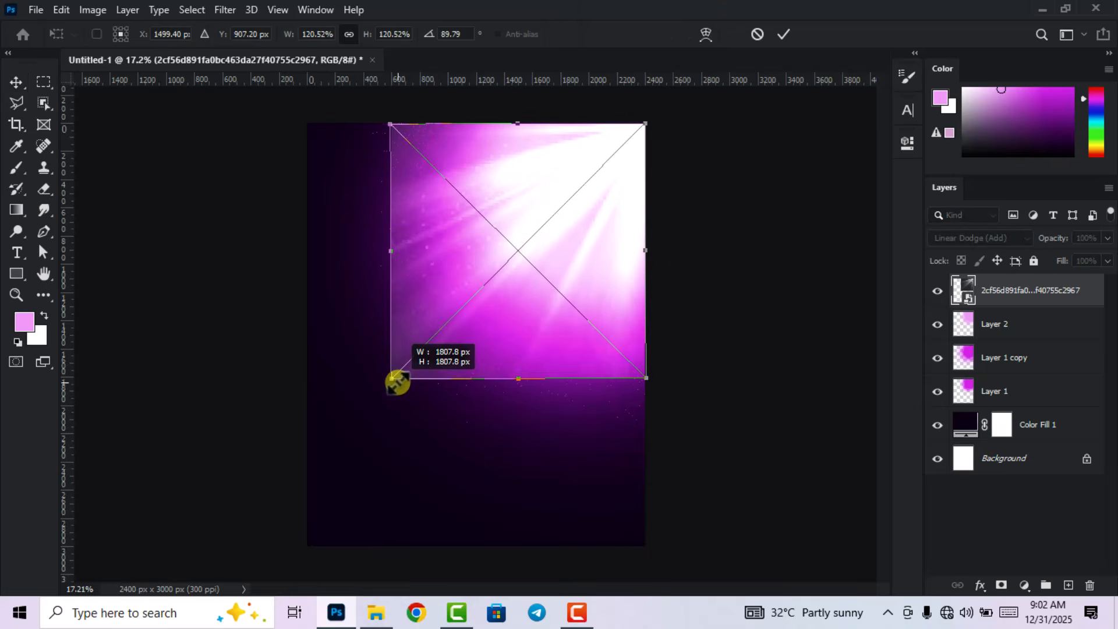
{"action": "left_click", "coordinate": [780, 33]}
Reselect the light-rays layer and bring up the eraser tools.
{"action": "left_click", "coordinate": [818, 222]}
{"action": "scroll", "coordinate": [786, 279], "scroll_direction": "down", "scroll_amount": 1}
{"action": "left_click", "coordinate": [561, 307]}
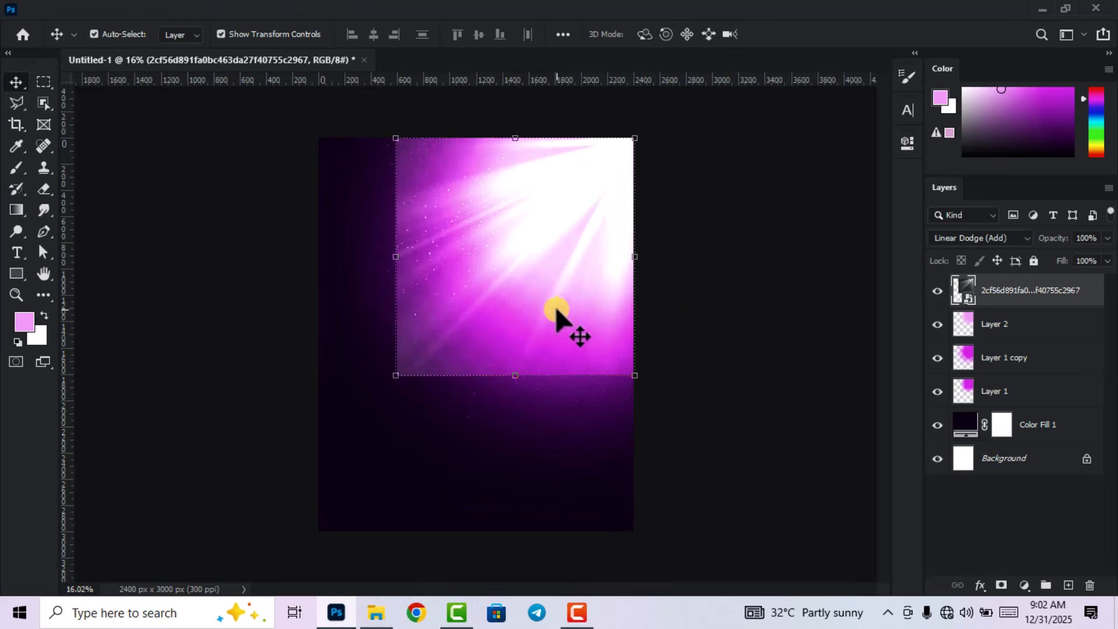
{"action": "left_click", "coordinate": [44, 188]}
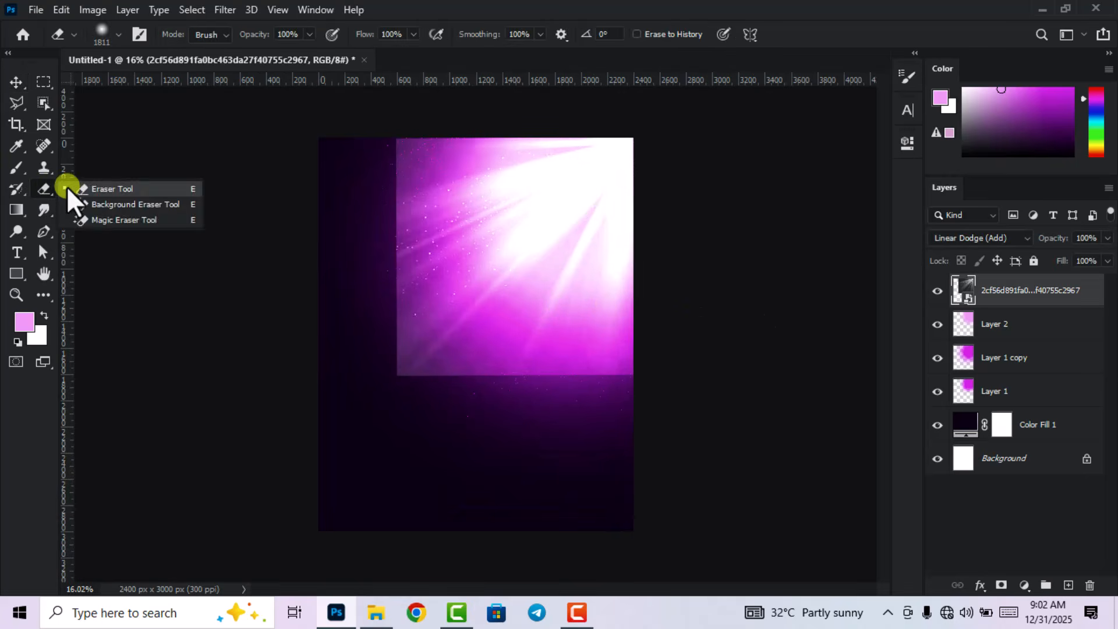
Rasterize the light-rays glow layer and erase its hard bottom and left edges.
{"action": "left_click", "coordinate": [67, 186]}
{"action": "right_click", "coordinate": [1037, 296]}
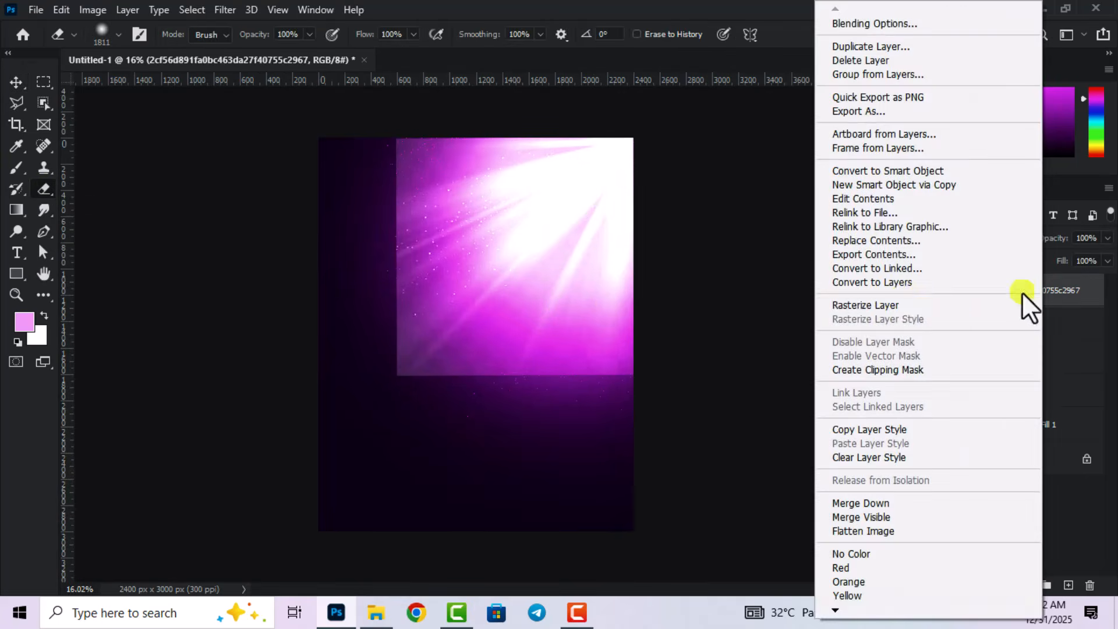
{"action": "left_click", "coordinate": [893, 305]}
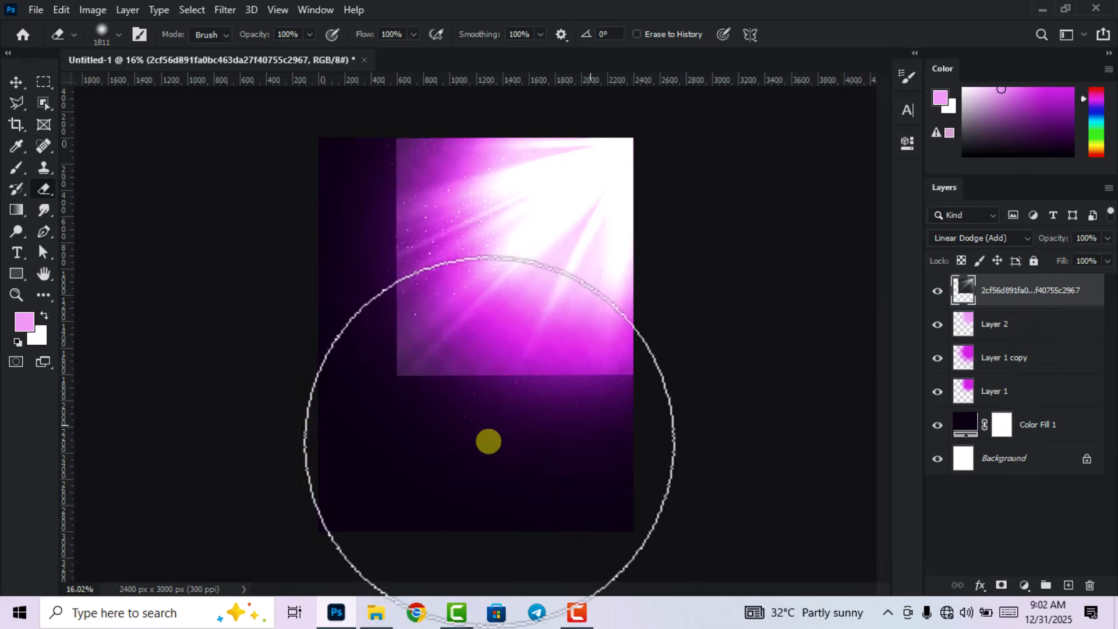
{"action": "mouse_move", "coordinate": [321, 390]}
{"action": "left_mouse_down"}
{"action": "mouse_move", "coordinate": [417, 396]}
{"action": "mouse_move", "coordinate": [395, 377]}
{"action": "mouse_move", "coordinate": [398, 304]}
{"action": "mouse_move", "coordinate": [386, 324]}
{"action": "mouse_move", "coordinate": [342, 283]}
{"action": "mouse_move", "coordinate": [354, 172]}
{"action": "mouse_move", "coordinate": [397, 151]}
{"action": "left_mouse_up"}
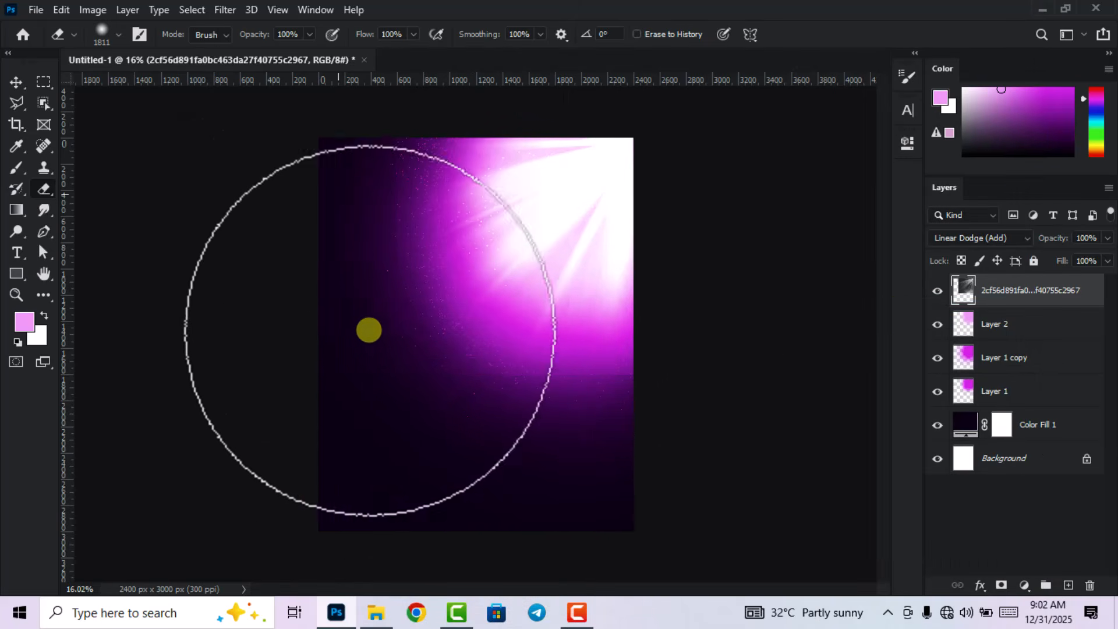
{"action": "mouse_move", "coordinate": [577, 454]}
{"action": "left_mouse_down"}
{"action": "mouse_move", "coordinate": [638, 470]}
{"action": "mouse_move", "coordinate": [400, 440]}
{"action": "mouse_move", "coordinate": [330, 341]}
{"action": "mouse_move", "coordinate": [321, 295]}
{"action": "left_mouse_up"}
{"action": "left_click", "coordinate": [16, 85]}
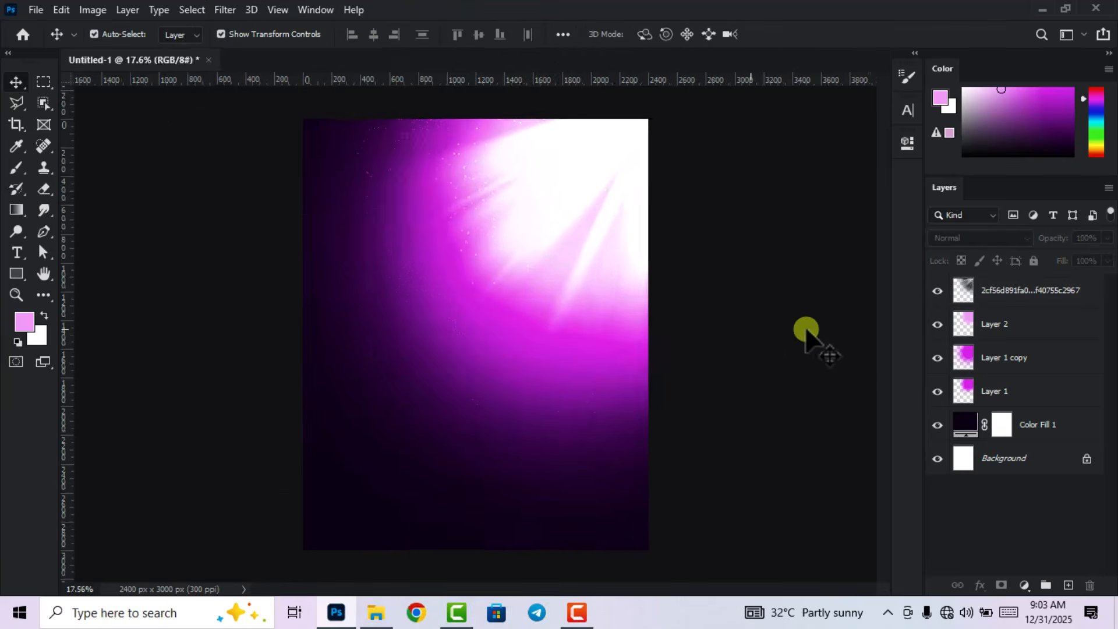
{"action": "scroll", "coordinate": [805, 329], "scroll_direction": "down", "scroll_amount": 1}
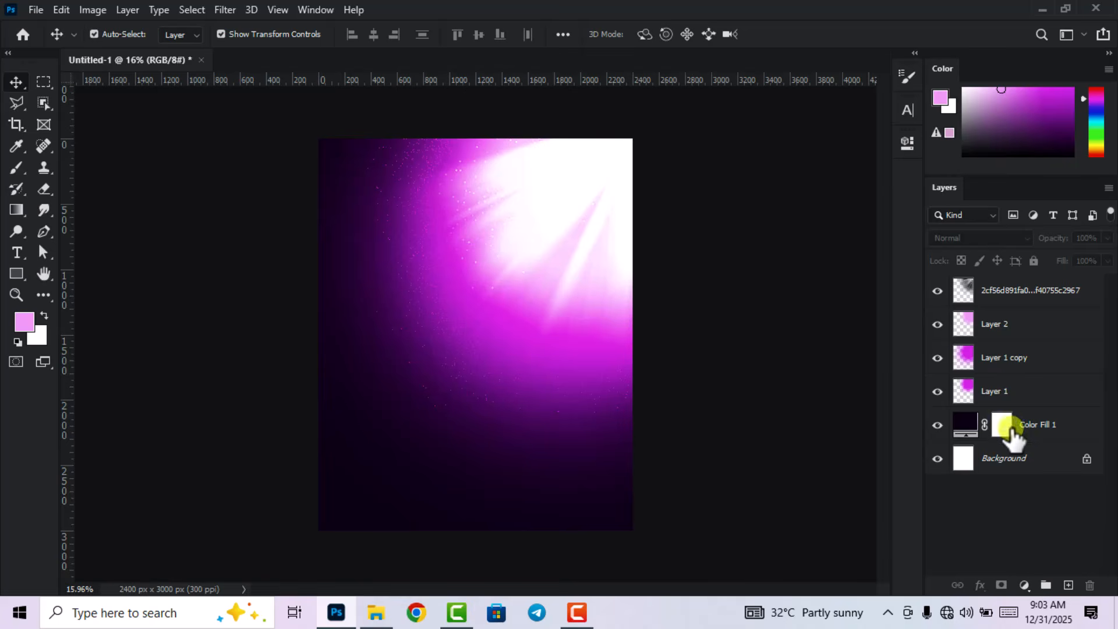
Group the layers from Color Fill 1 up to the glow layer into a group named 'bg'.
{"action": "left_click", "coordinate": [1048, 428]}
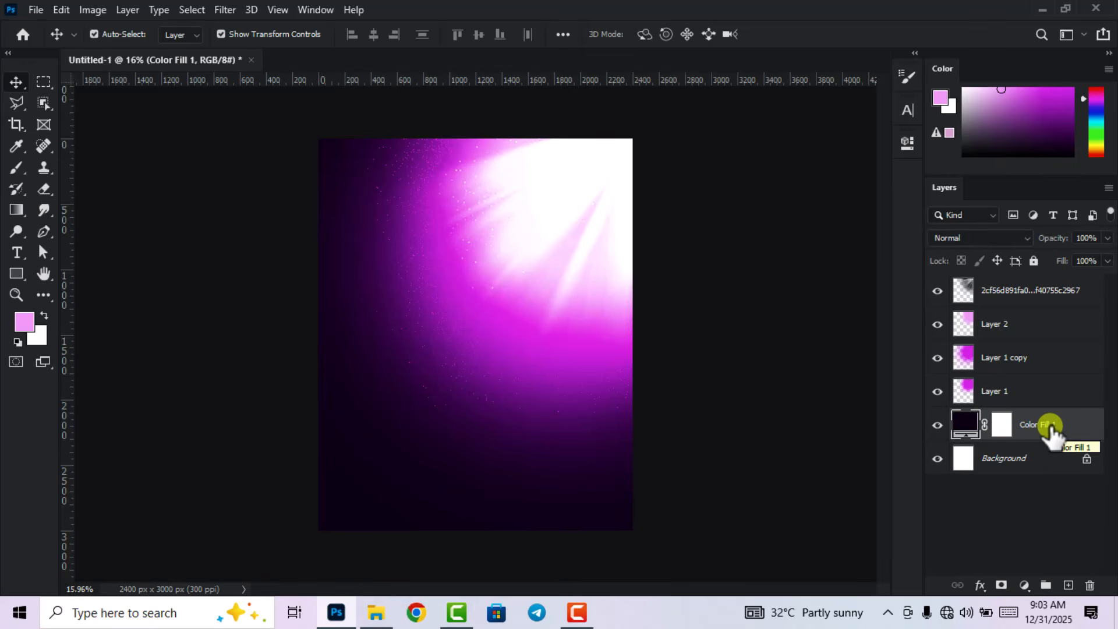
{"action": "left_click", "coordinate": [1040, 288], "text": "shift"}
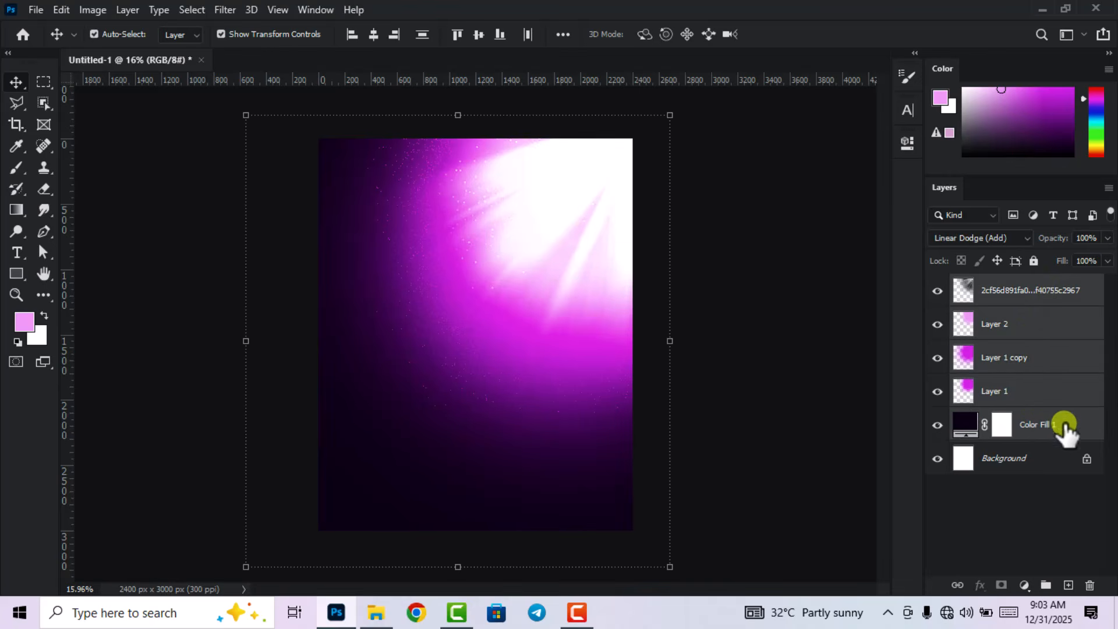
{"action": "left_click_drag", "start_coordinate": [1065, 431], "coordinate": [1046, 585]}
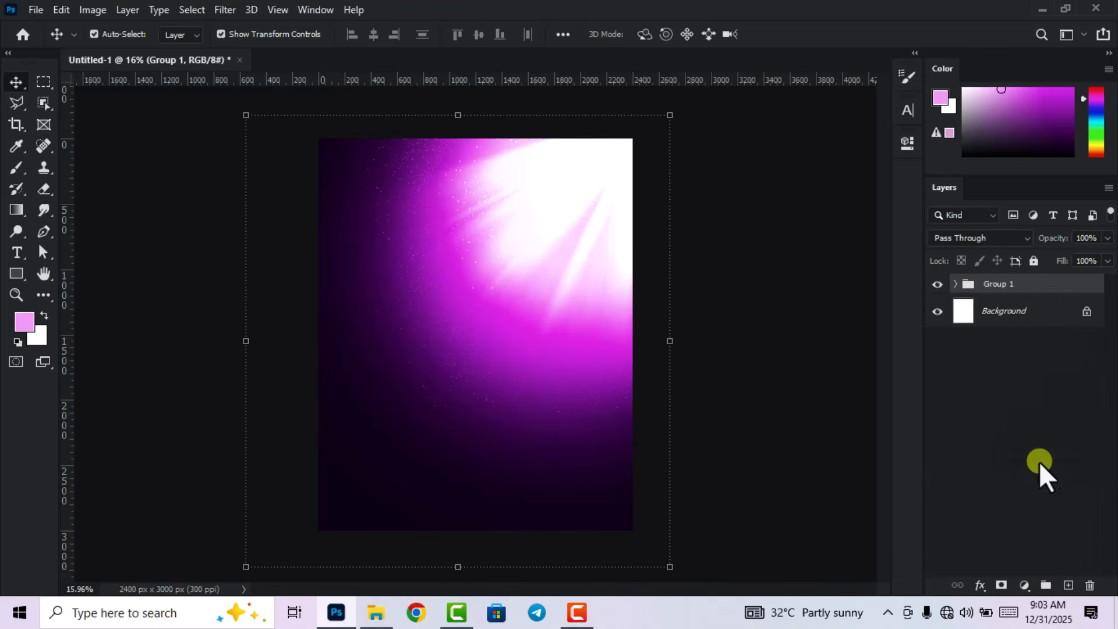
{"action": "double_click", "coordinate": [995, 285]}
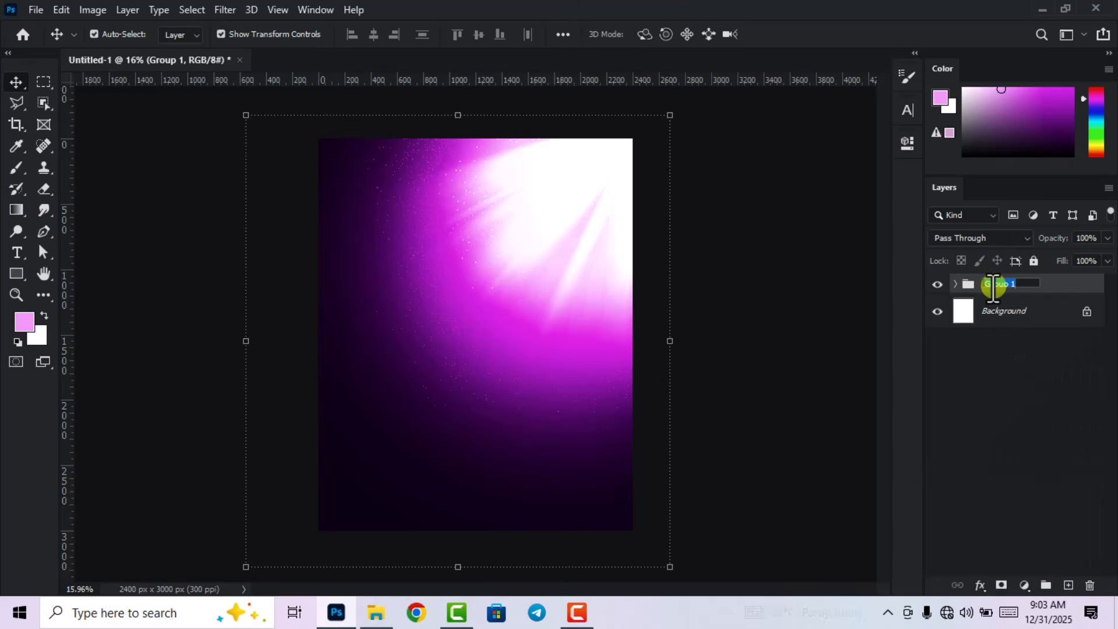
{"action": "type", "text": "b"}
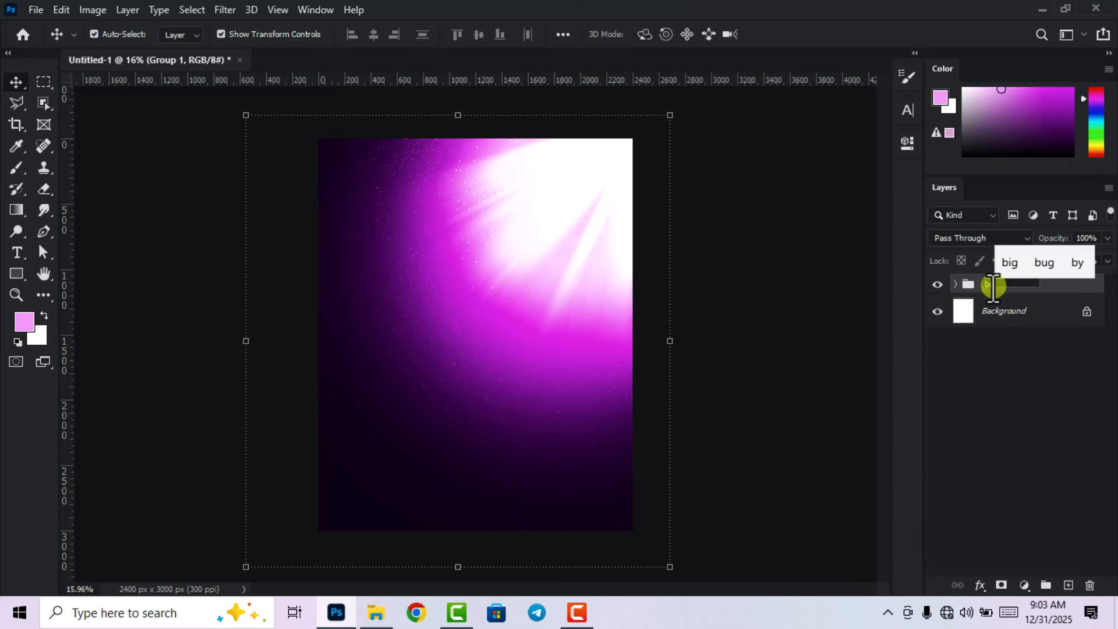
{"action": "type", "text": "g"}
{"action": "key", "text": "Return"}
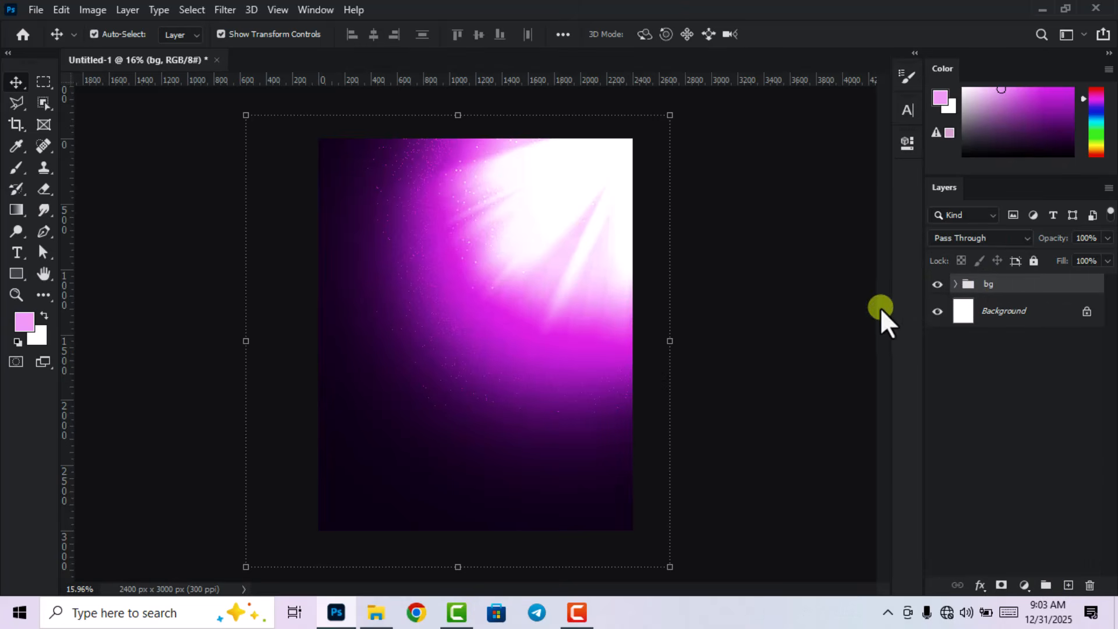
{"action": "left_click", "coordinate": [798, 324]}
{"action": "scroll", "coordinate": [798, 325], "scroll_direction": "down", "scroll_amount": 1}
{"action": "scroll", "coordinate": [554, 359], "scroll_direction": "up", "scroll_amount": 1}
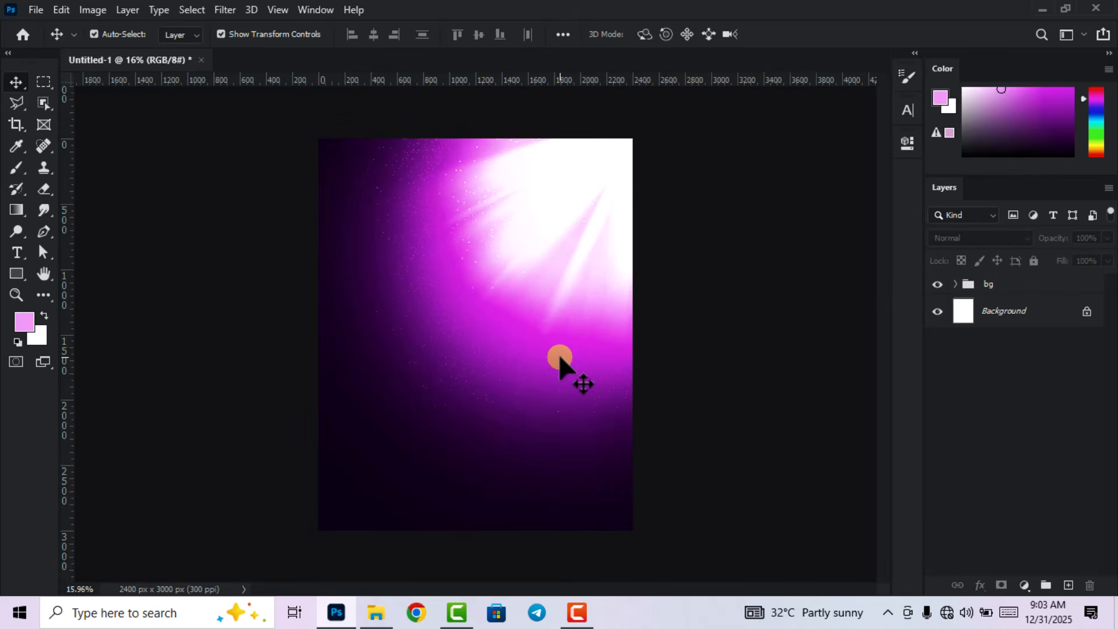
Place the purple fabric wave image from the resources folder onto the poster.
{"action": "left_click", "coordinate": [376, 613]}
{"action": "left_click_drag", "start_coordinate": [159, 127], "coordinate": [497, 247]}
{"action": "left_click", "coordinate": [783, 34]}
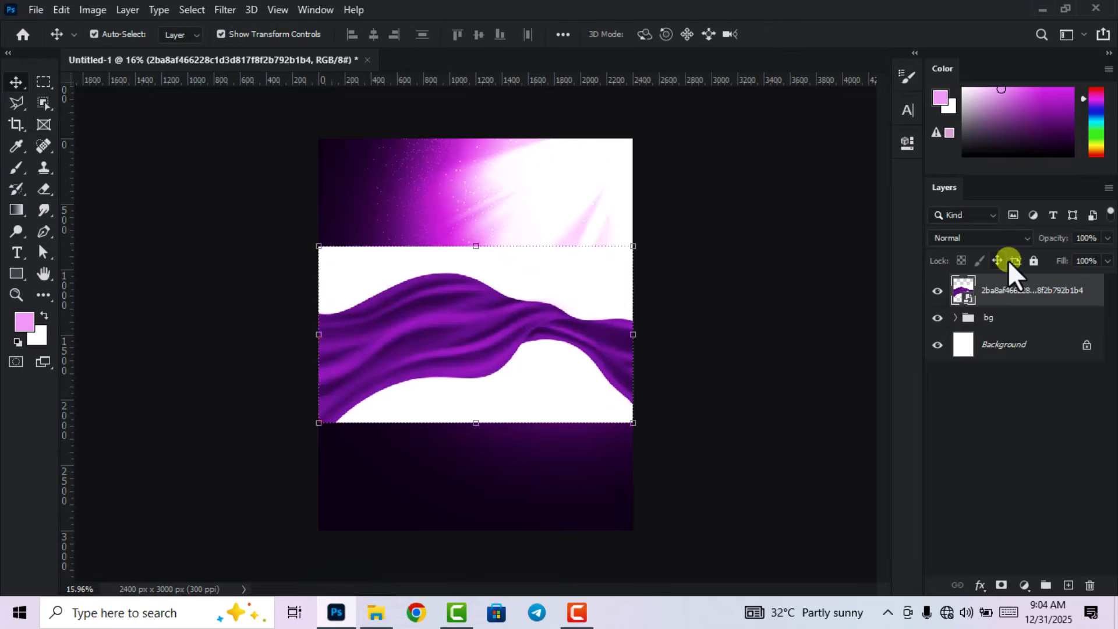
Rasterize the fabric layer and nudge it slightly higher on the poster.
{"action": "right_click", "coordinate": [1043, 294]}
{"action": "left_click", "coordinate": [887, 305]}
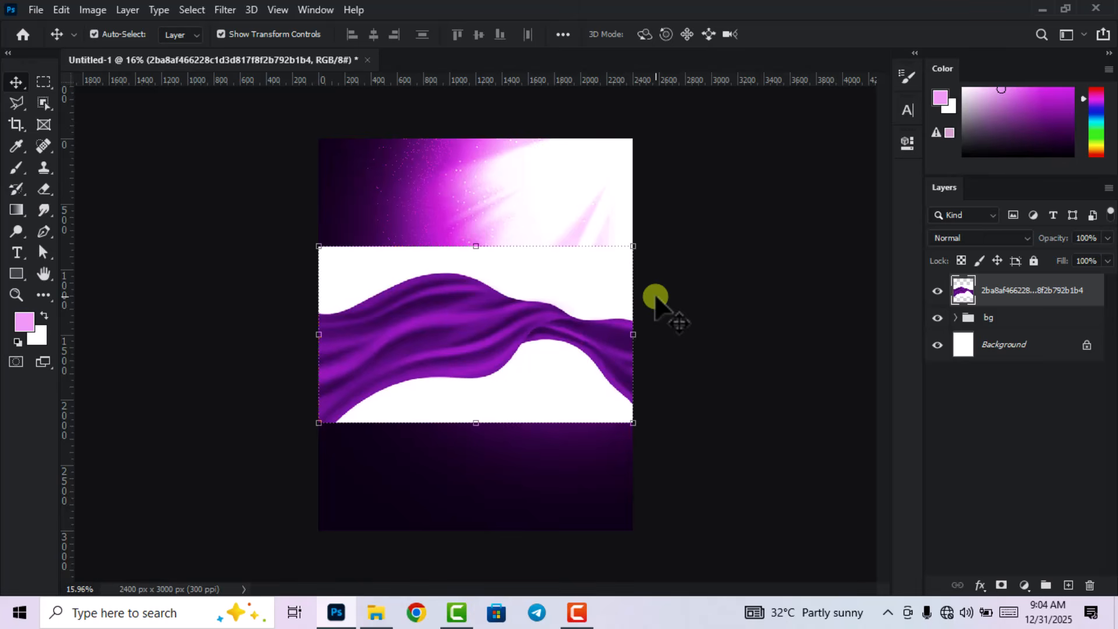
{"action": "left_click_drag", "start_coordinate": [564, 321], "coordinate": [566, 315]}
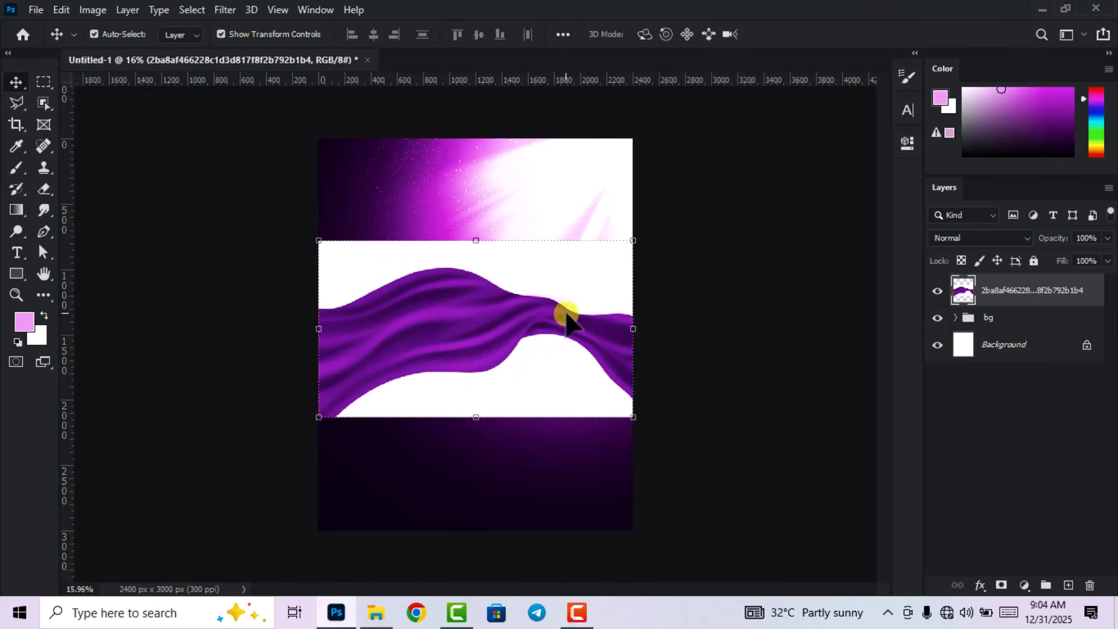
{"action": "scroll", "coordinate": [556, 310], "scroll_direction": "up", "scroll_amount": 2}
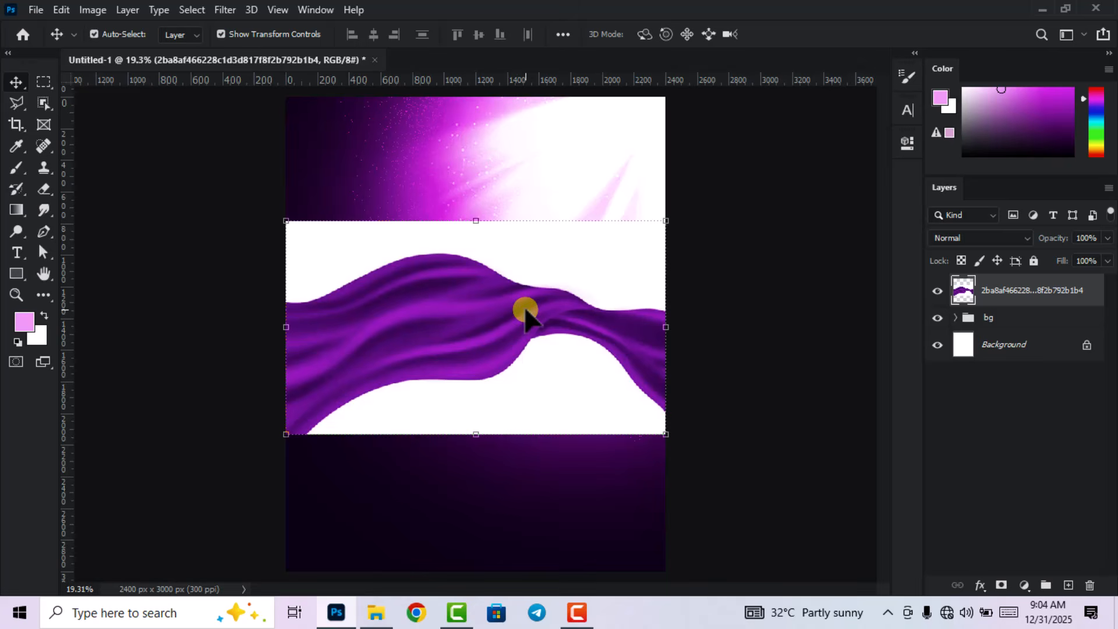
{"action": "left_click", "coordinate": [739, 295]}
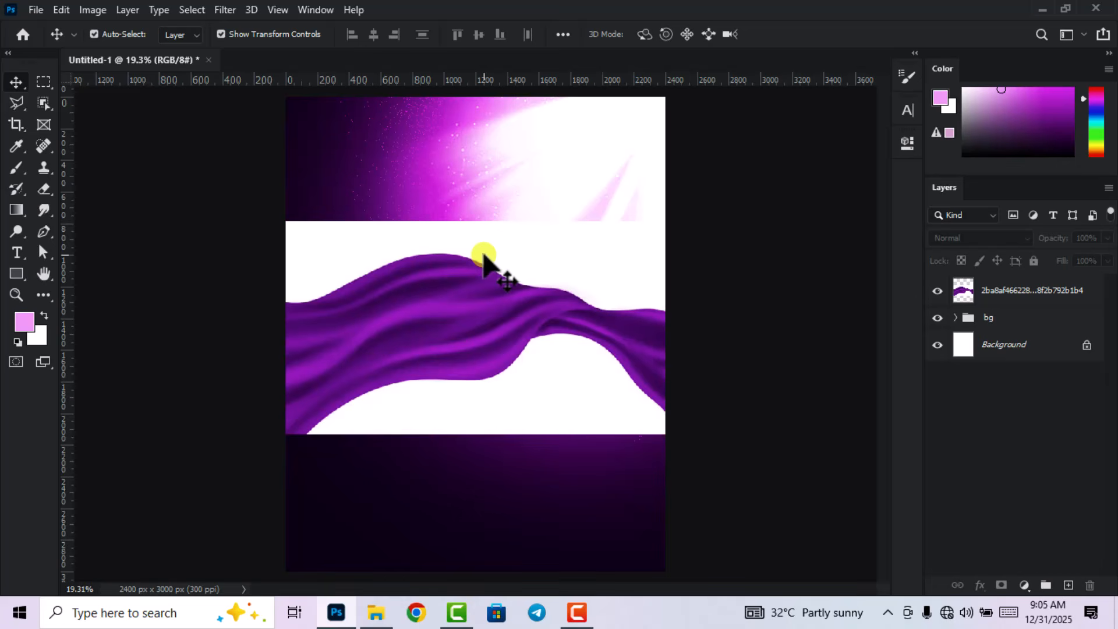
Magic-erase the white areas above and below the fabric on its layer.
{"action": "left_click", "coordinate": [45, 191]}
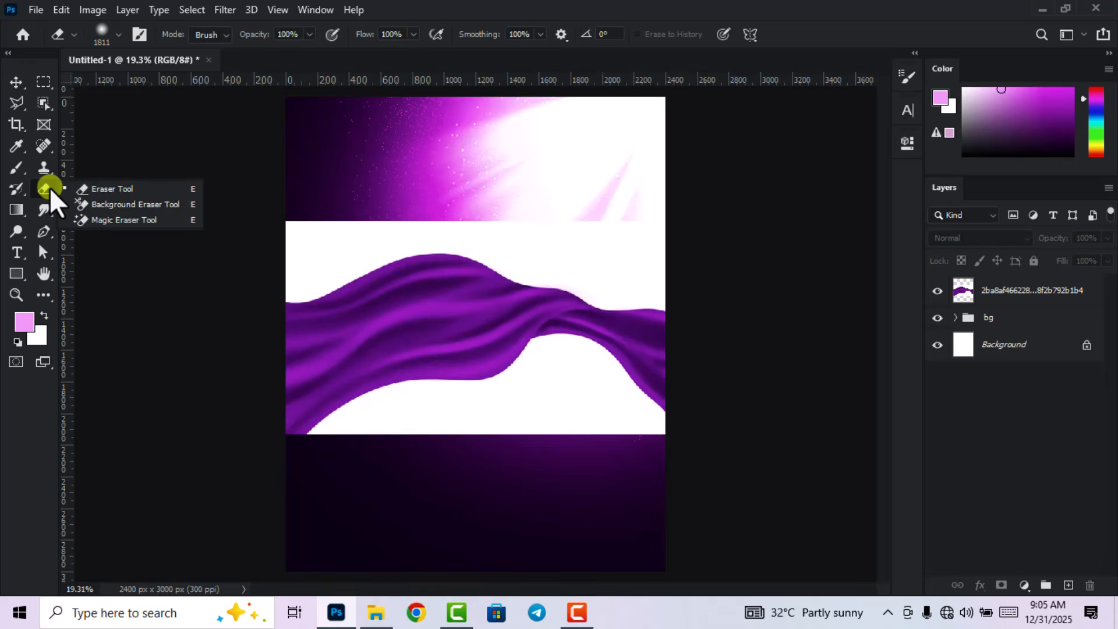
{"action": "left_click", "coordinate": [143, 221]}
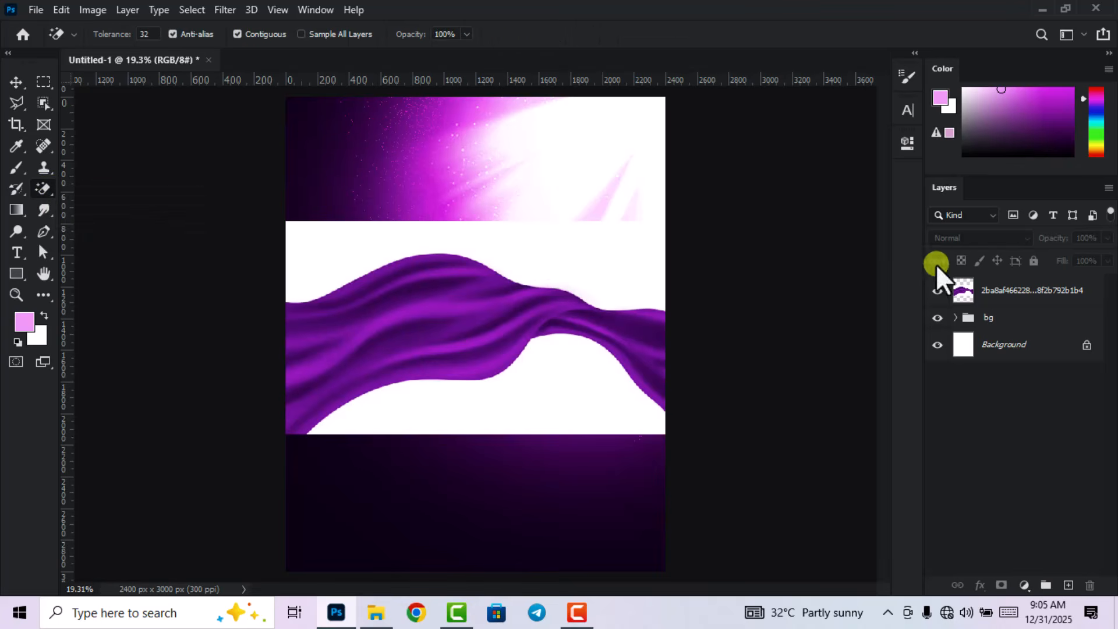
{"action": "left_click", "coordinate": [1034, 296]}
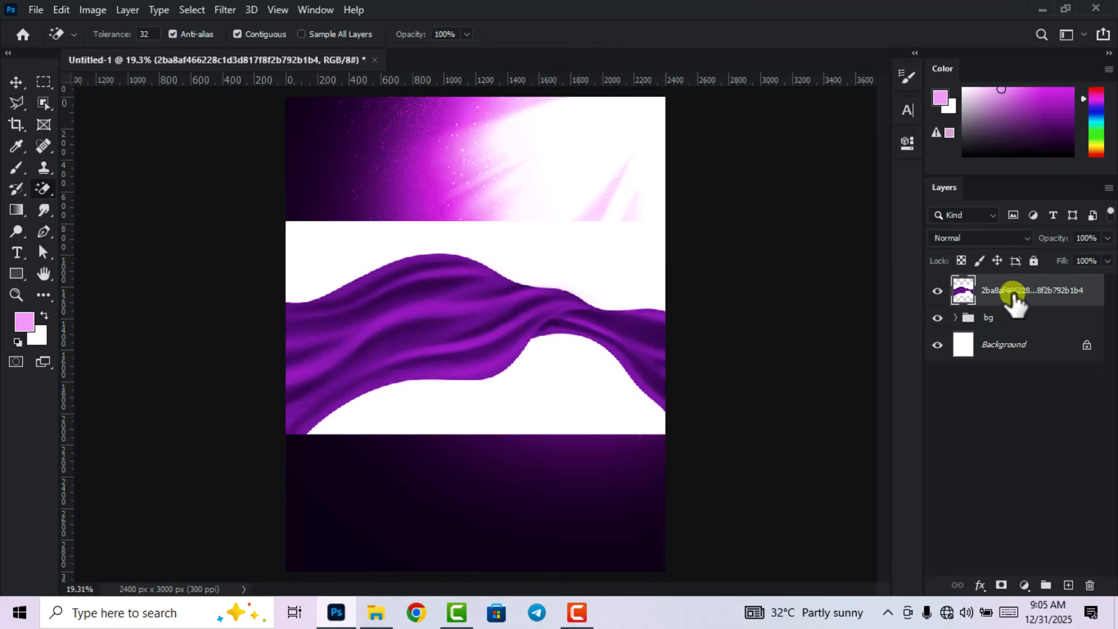
{"action": "left_click", "coordinate": [592, 251]}
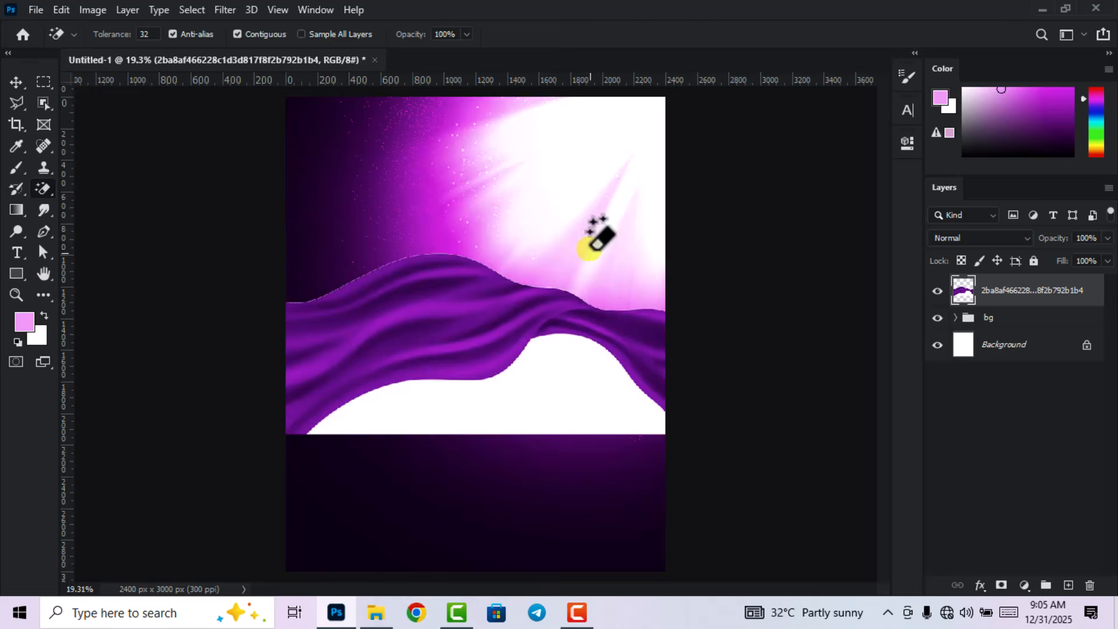
{"action": "left_click", "coordinate": [564, 398]}
{"action": "left_click", "coordinate": [16, 81]}
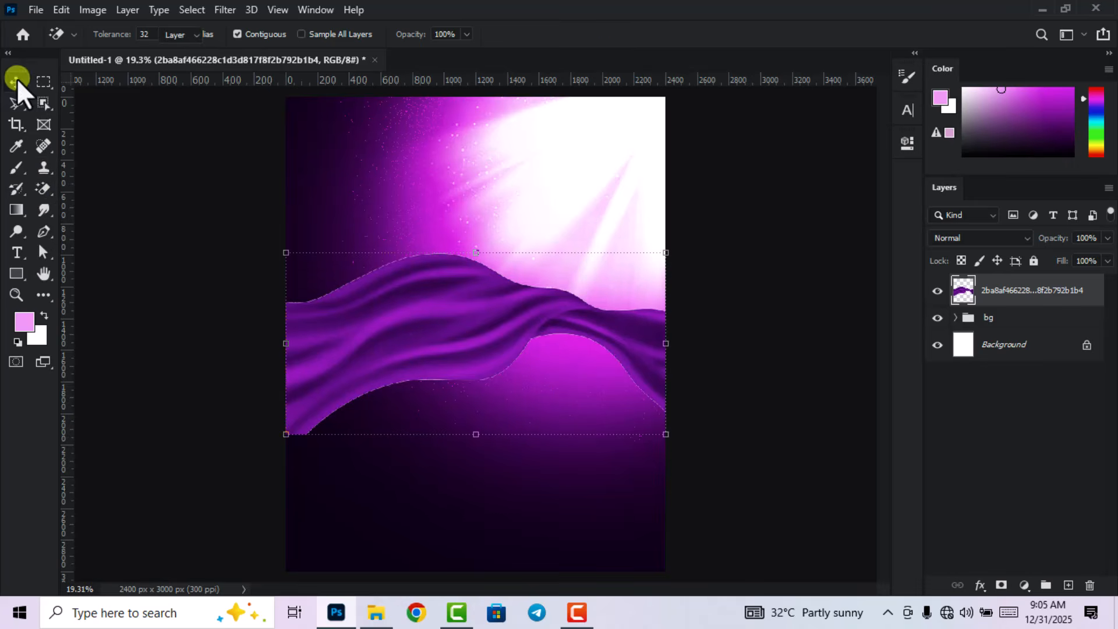
Scale the fabric to 80.39%, tilt it about 35° and push it into the top-left corner.
{"action": "left_click_drag", "start_coordinate": [665, 343], "coordinate": [591, 351]}
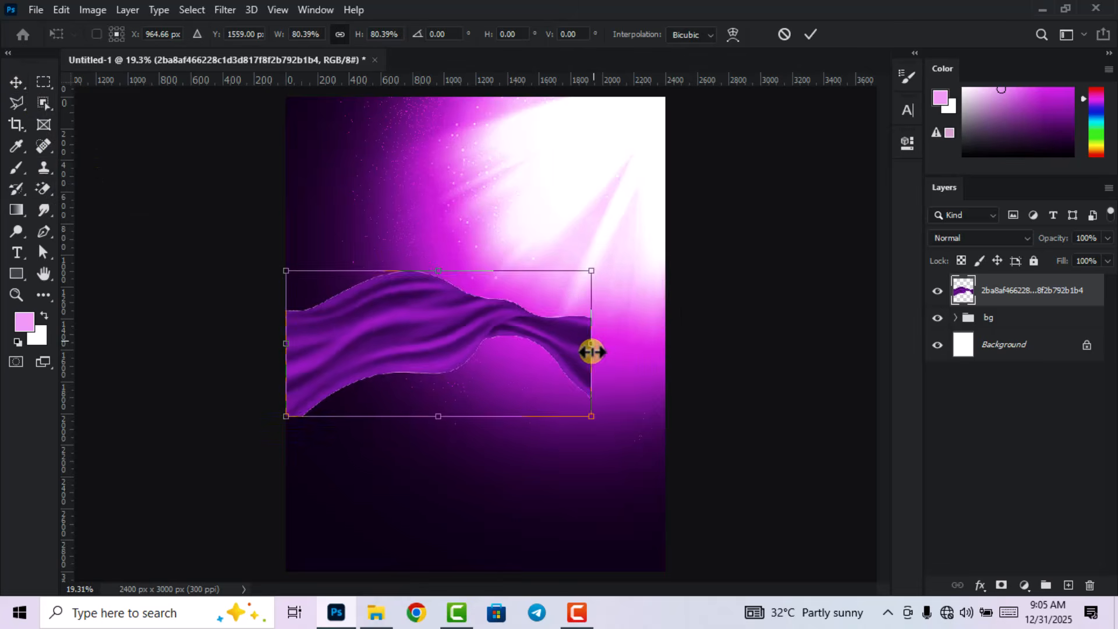
{"action": "left_click_drag", "start_coordinate": [591, 456], "coordinate": [601, 387]}
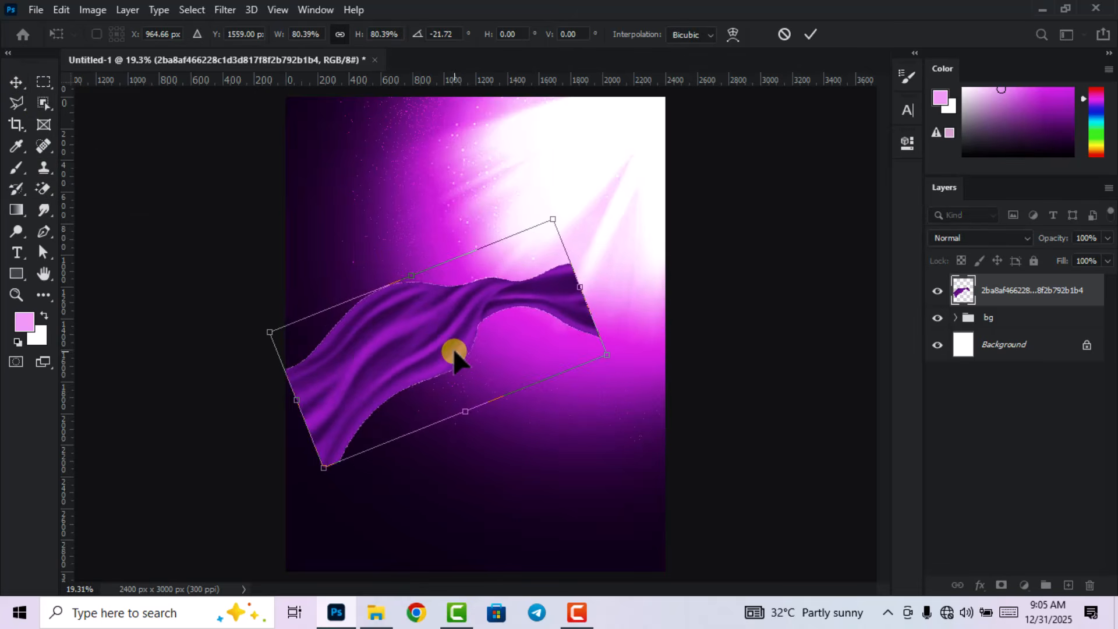
{"action": "left_click_drag", "start_coordinate": [457, 352], "coordinate": [349, 115]}
{"action": "scroll", "coordinate": [466, 252], "scroll_direction": "down", "scroll_amount": 6}
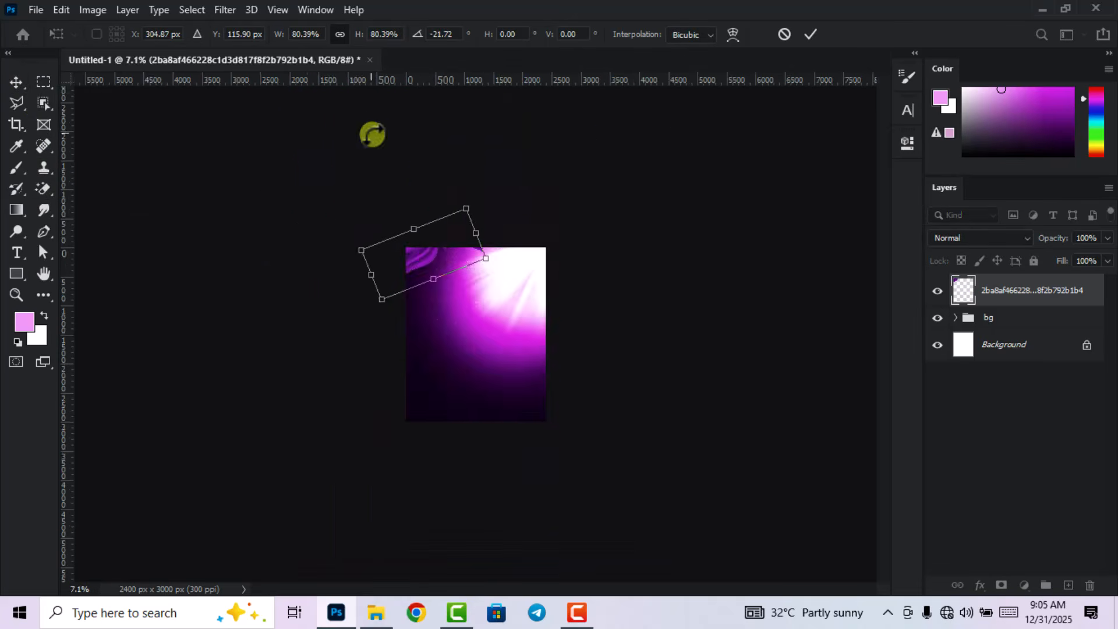
{"action": "scroll", "coordinate": [372, 134], "scroll_direction": "up", "scroll_amount": 5}
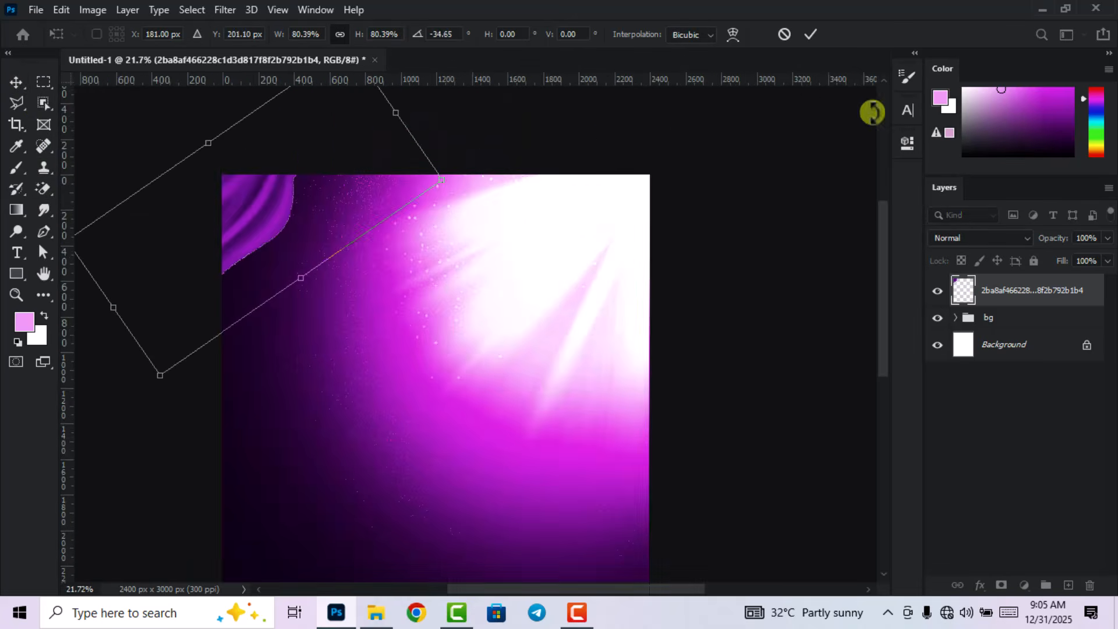
{"action": "left_click", "coordinate": [808, 35]}
{"action": "left_click", "coordinate": [785, 183]}
{"action": "scroll", "coordinate": [788, 213], "scroll_direction": "down", "scroll_amount": 5}
{"action": "scroll", "coordinate": [523, 217], "scroll_direction": "up", "scroll_amount": 2}
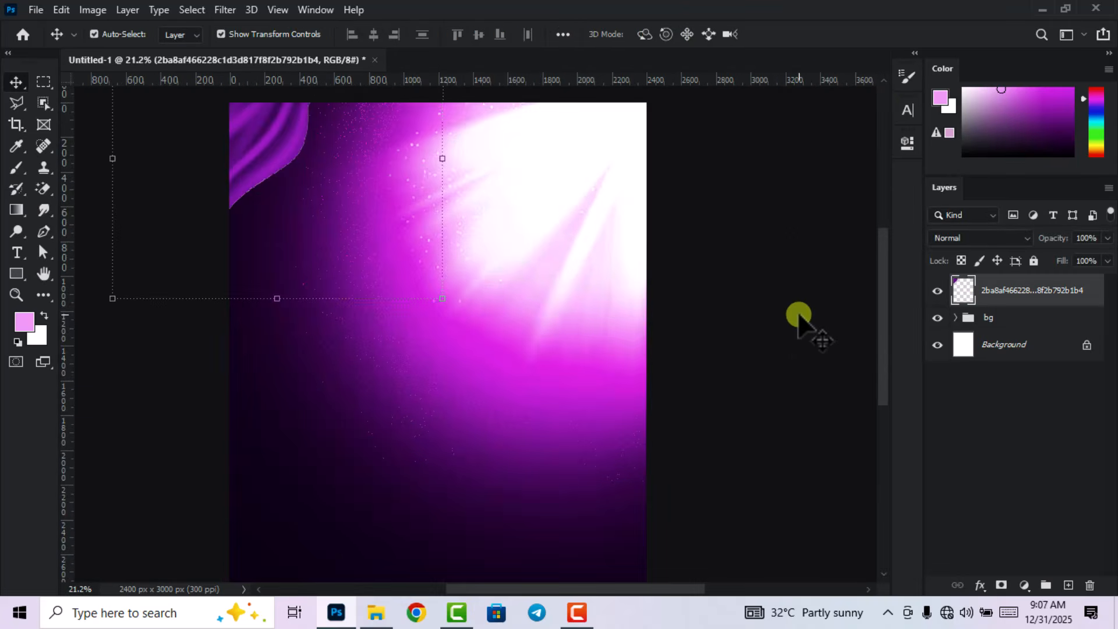
Add an Inner Glow to the fabric layer using a pale pink sampled from the canvas.
{"action": "scroll", "coordinate": [793, 320], "scroll_direction": "down", "scroll_amount": 2}
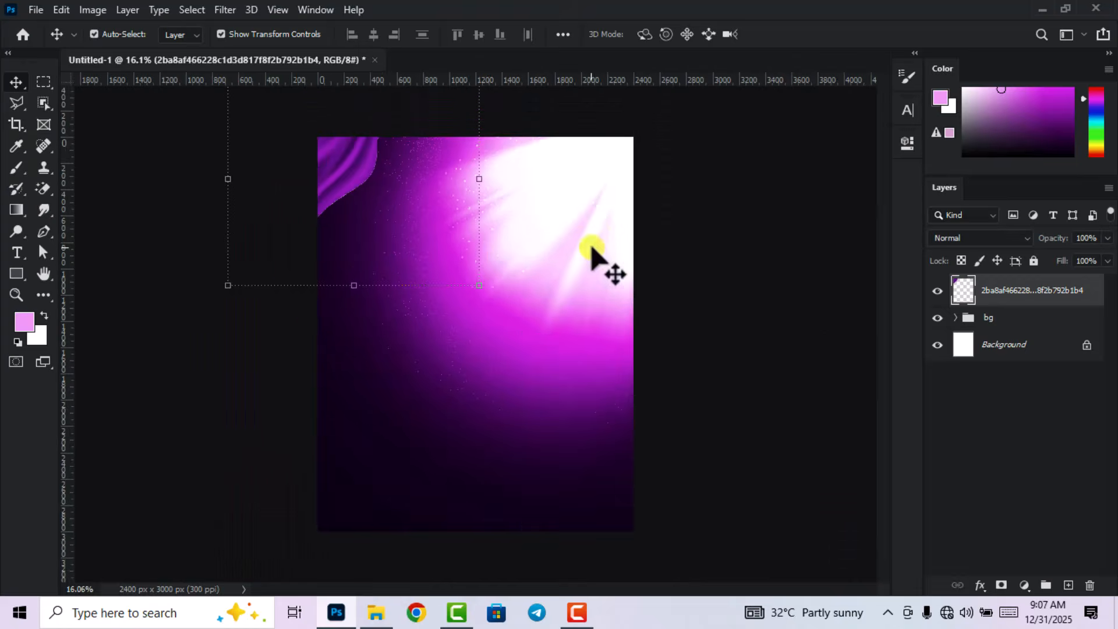
{"action": "scroll", "coordinate": [591, 249], "scroll_direction": "up", "scroll_amount": 1}
{"action": "left_click", "coordinate": [981, 585]}
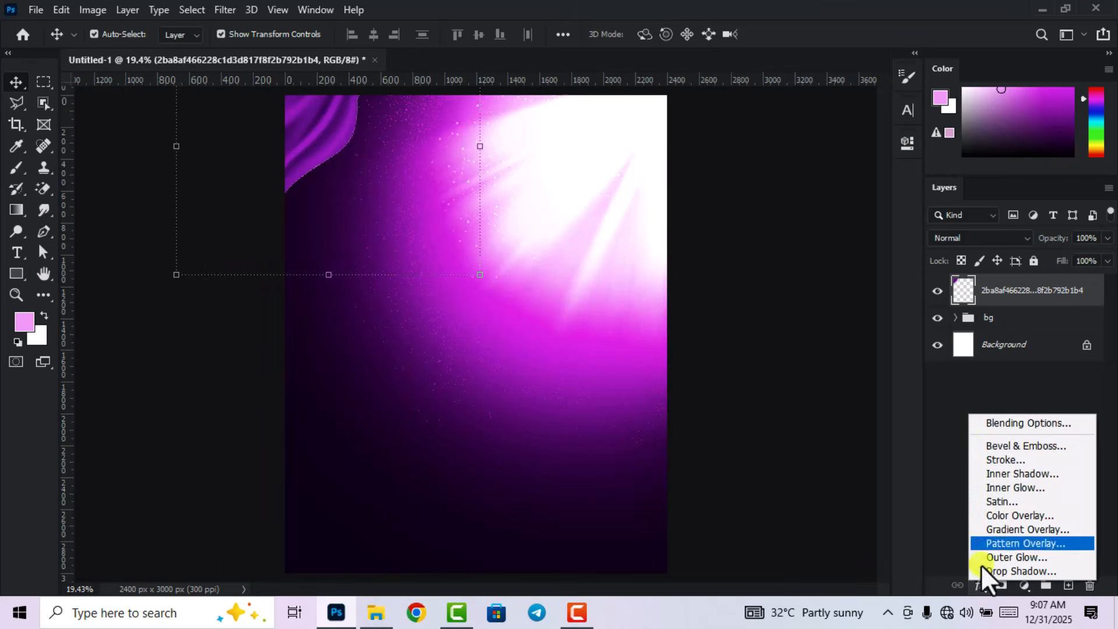
{"action": "left_click", "coordinate": [982, 423]}
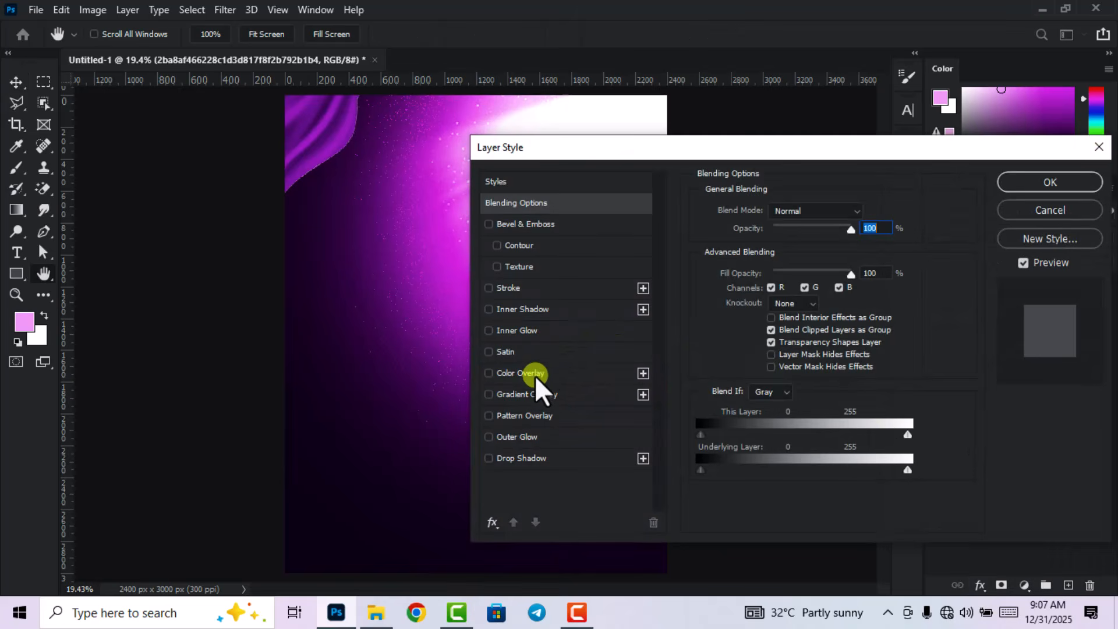
{"action": "left_click", "coordinate": [532, 327]}
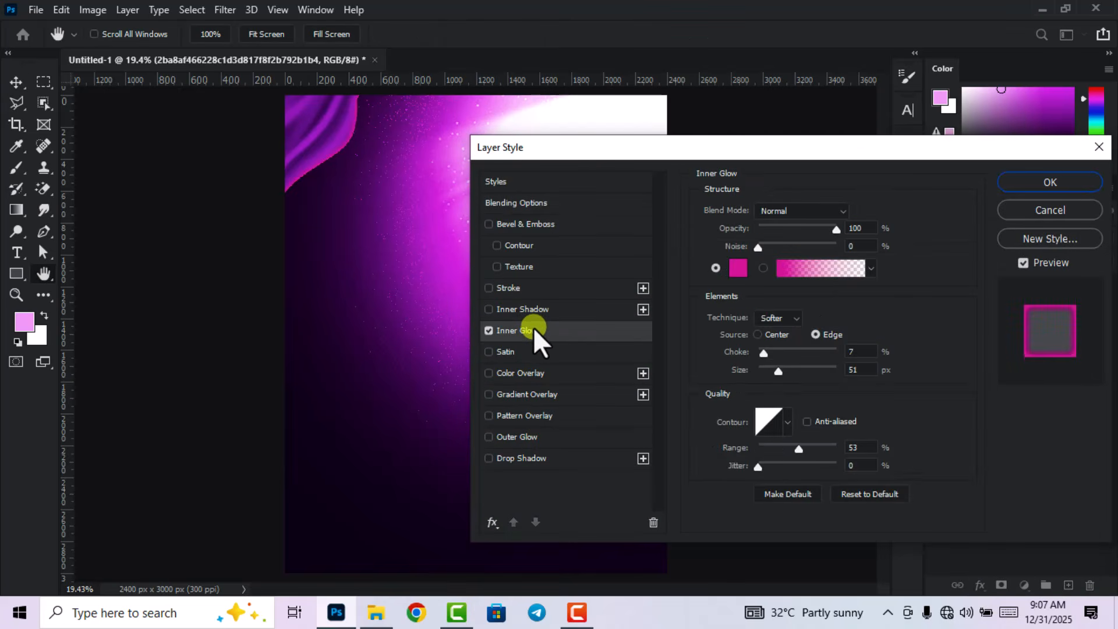
{"action": "left_click", "coordinate": [737, 269]}
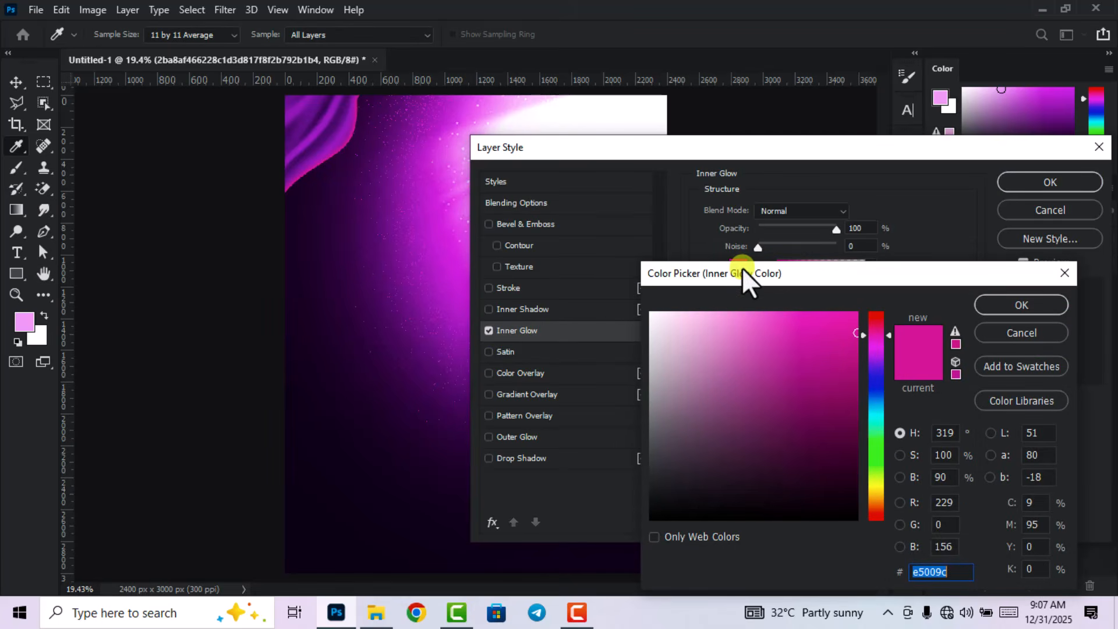
{"action": "left_click", "coordinate": [524, 112]}
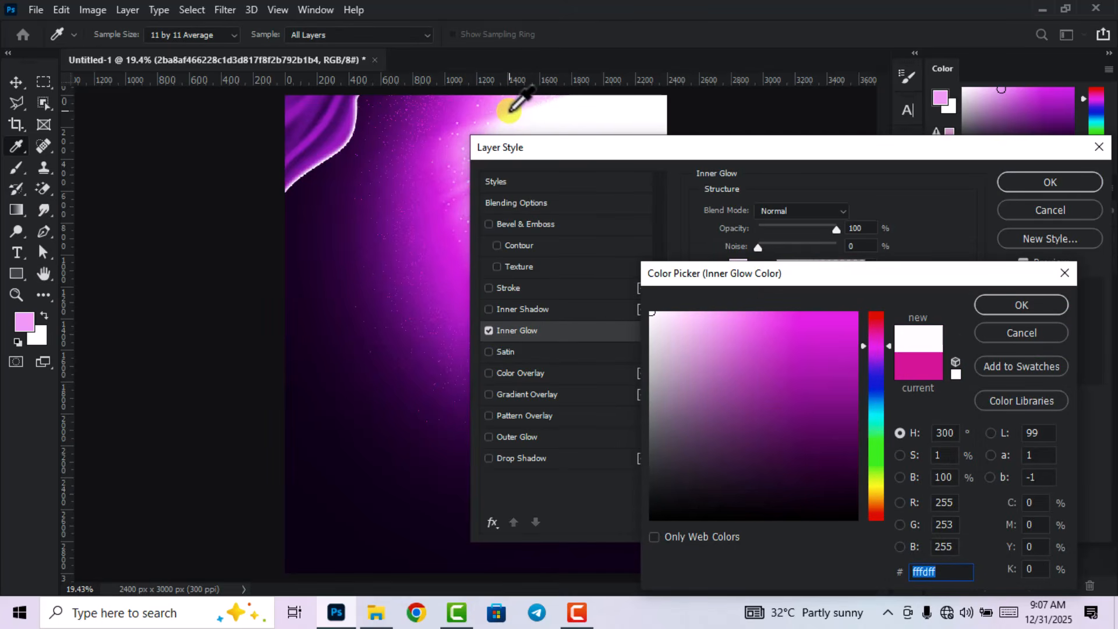
{"action": "left_click", "coordinate": [510, 110]}
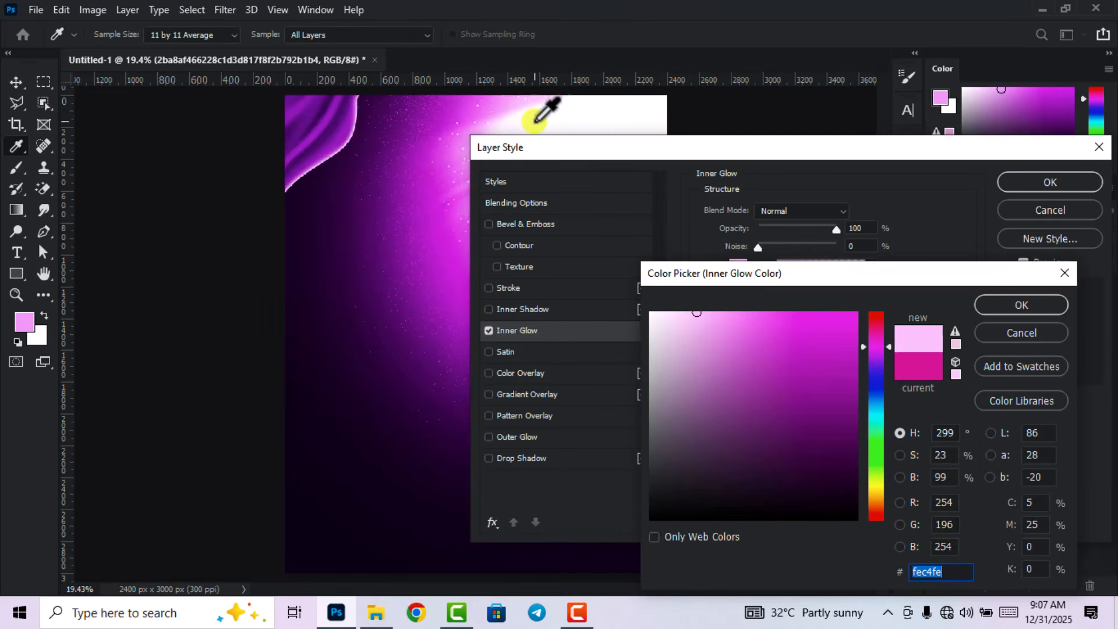
{"action": "left_click", "coordinate": [930, 573]}
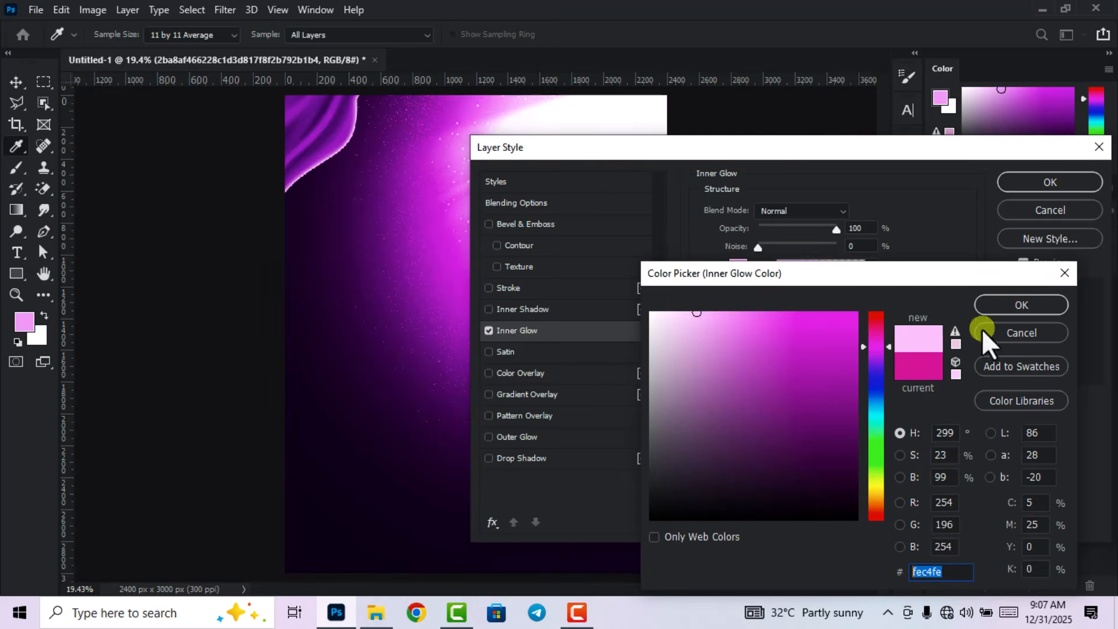
{"action": "left_click", "coordinate": [1006, 307]}
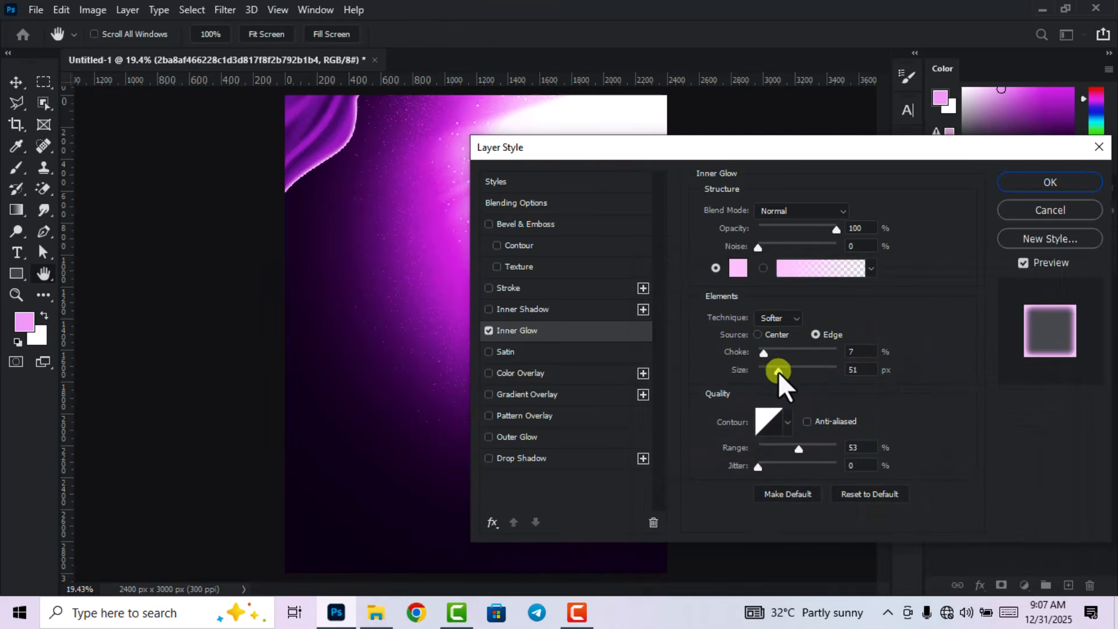
Set the inner glow size to 250 px with the ringed contour and apply it.
{"action": "left_click_drag", "start_coordinate": [778, 371], "coordinate": [847, 380]}
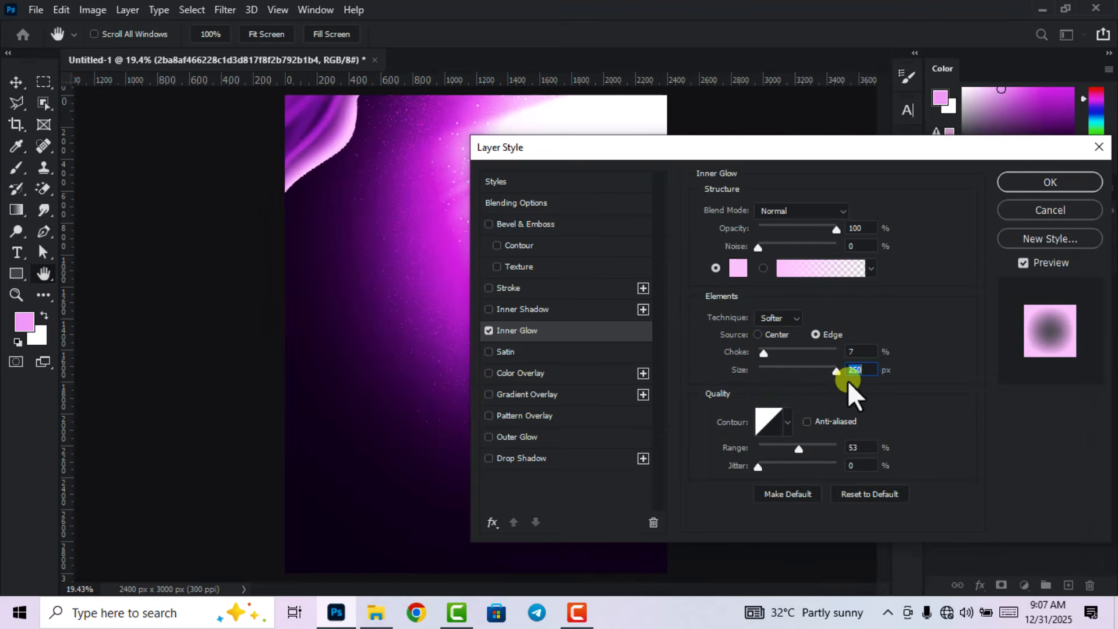
{"action": "left_click", "coordinate": [786, 422]}
{"action": "left_click", "coordinate": [821, 485]}
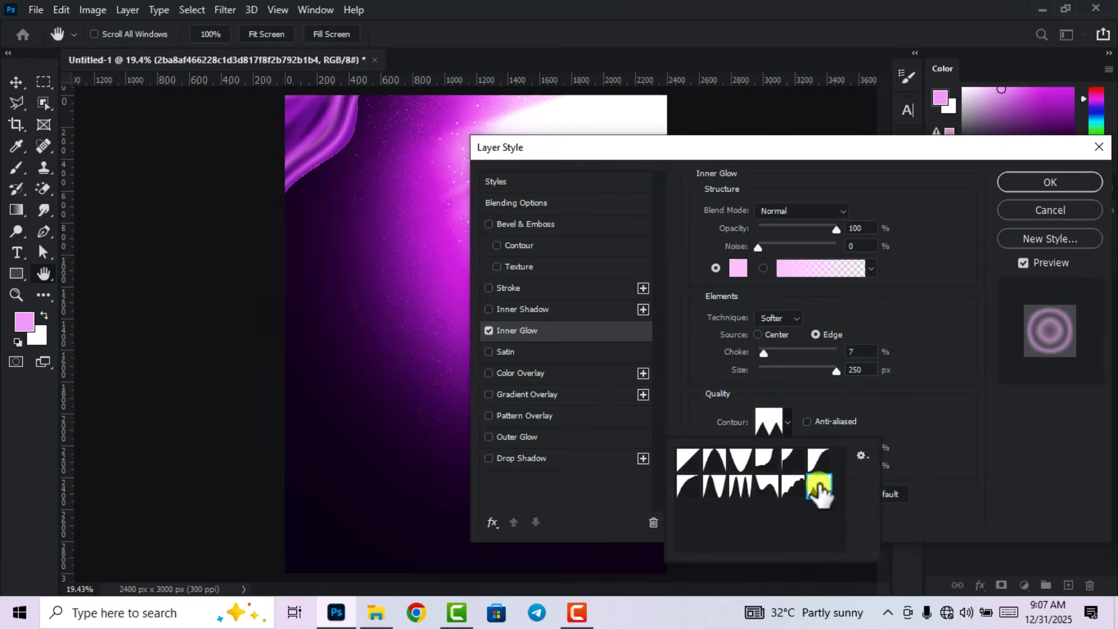
{"action": "left_click", "coordinate": [1034, 184]}
{"action": "left_click", "coordinate": [1034, 184]}
{"action": "key", "text": "v"}
{"action": "key", "text": "ctrl+minus"}
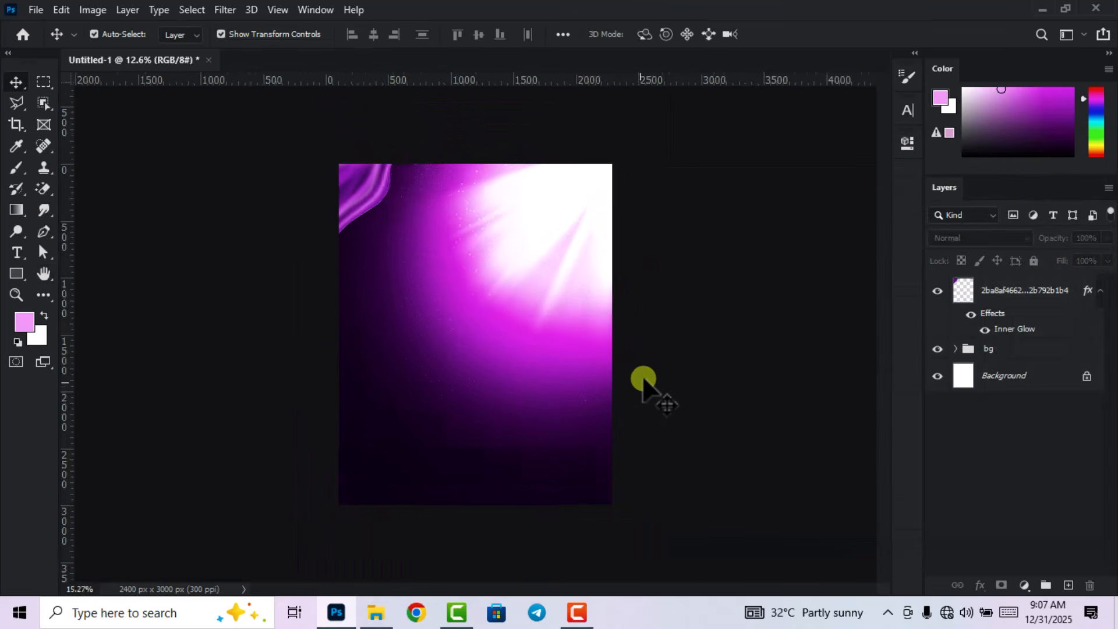
{"action": "scroll", "coordinate": [643, 378], "scroll_direction": "up", "scroll_amount": 1}
{"action": "left_click", "coordinate": [366, 179]}
Use Color Balance to push the fabric's midtones toward magenta, about -60.
{"action": "left_click", "coordinate": [93, 10]}
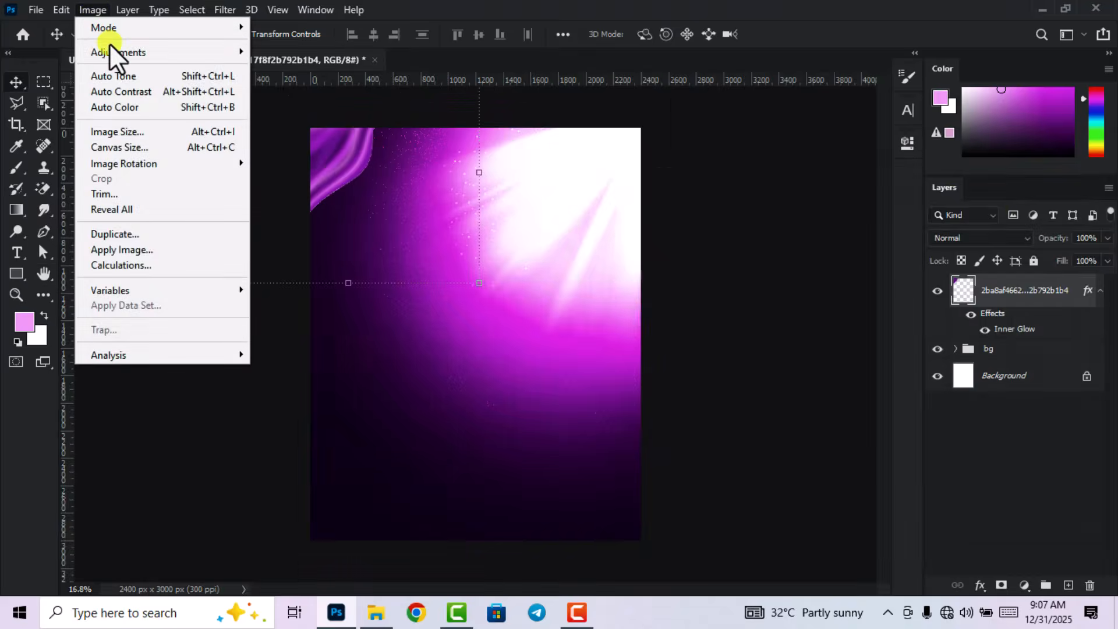
{"action": "mouse_move", "coordinate": [110, 51]}
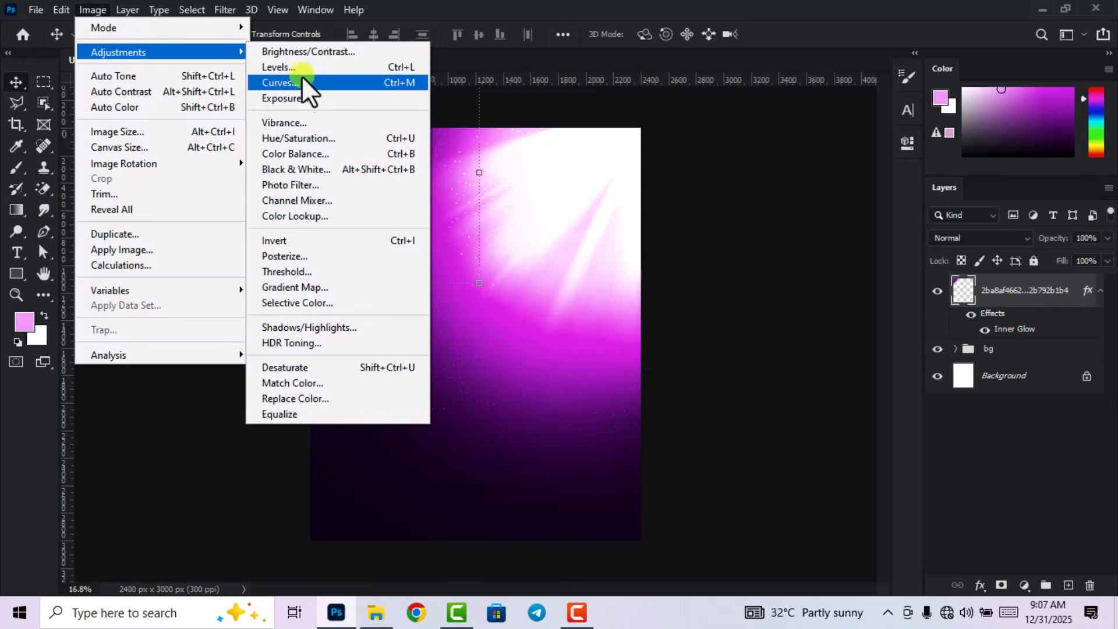
{"action": "left_click", "coordinate": [302, 153]}
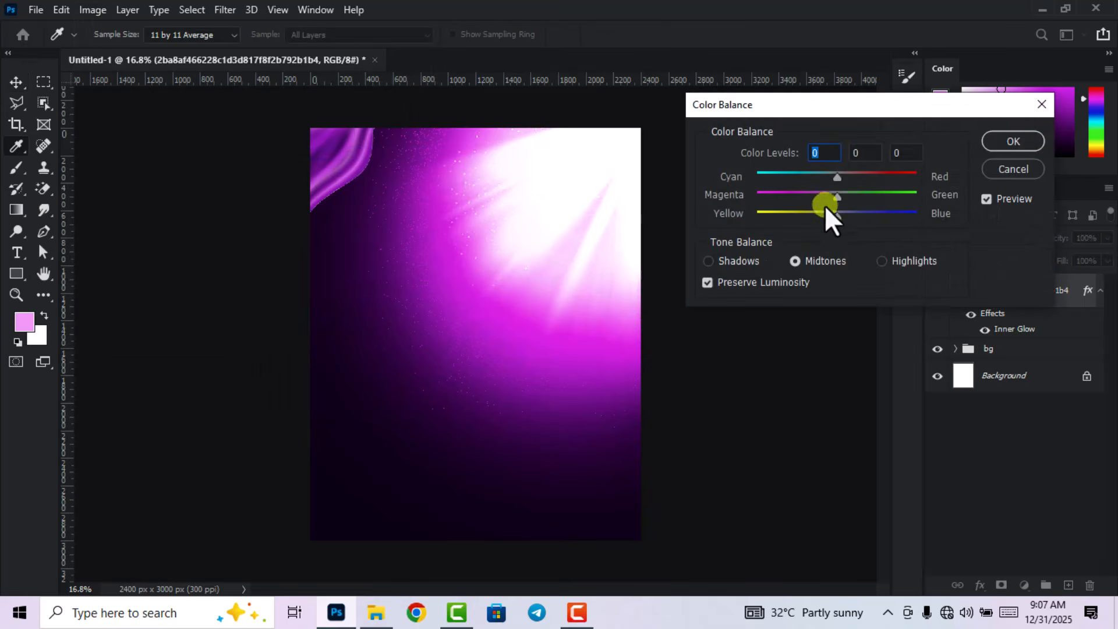
{"action": "left_click_drag", "start_coordinate": [835, 197], "coordinate": [832, 198]}
{"action": "left_click_drag", "start_coordinate": [822, 197], "coordinate": [791, 207]}
{"action": "left_click", "coordinate": [1013, 141]}
{"action": "key", "text": "v"}
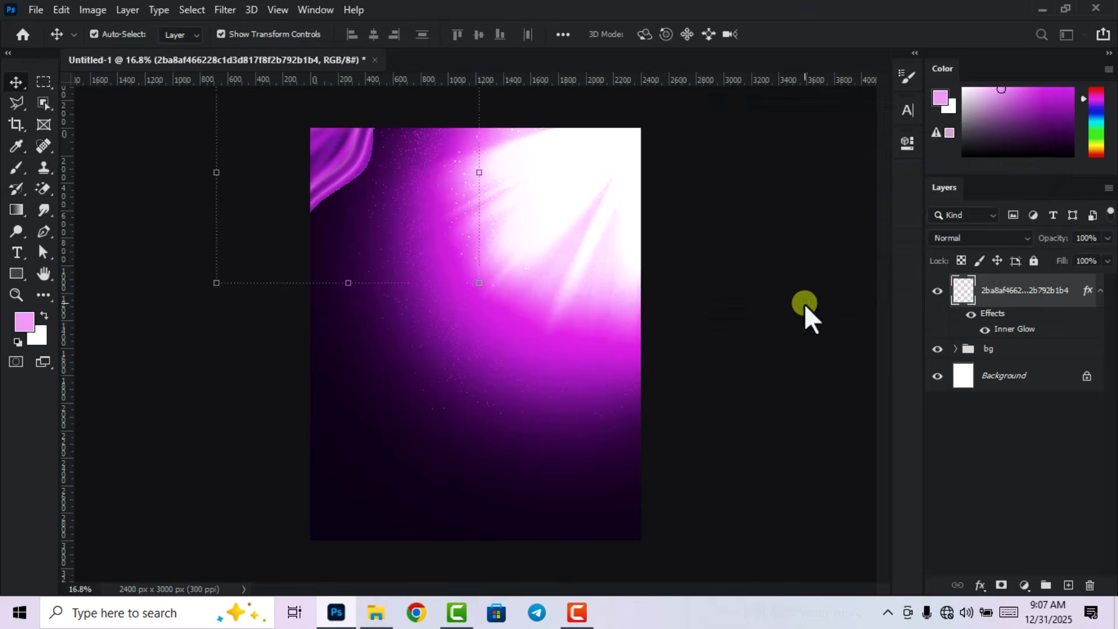
{"action": "key", "text": "ctrl+minus"}
{"action": "key", "text": "ctrl+plus"}
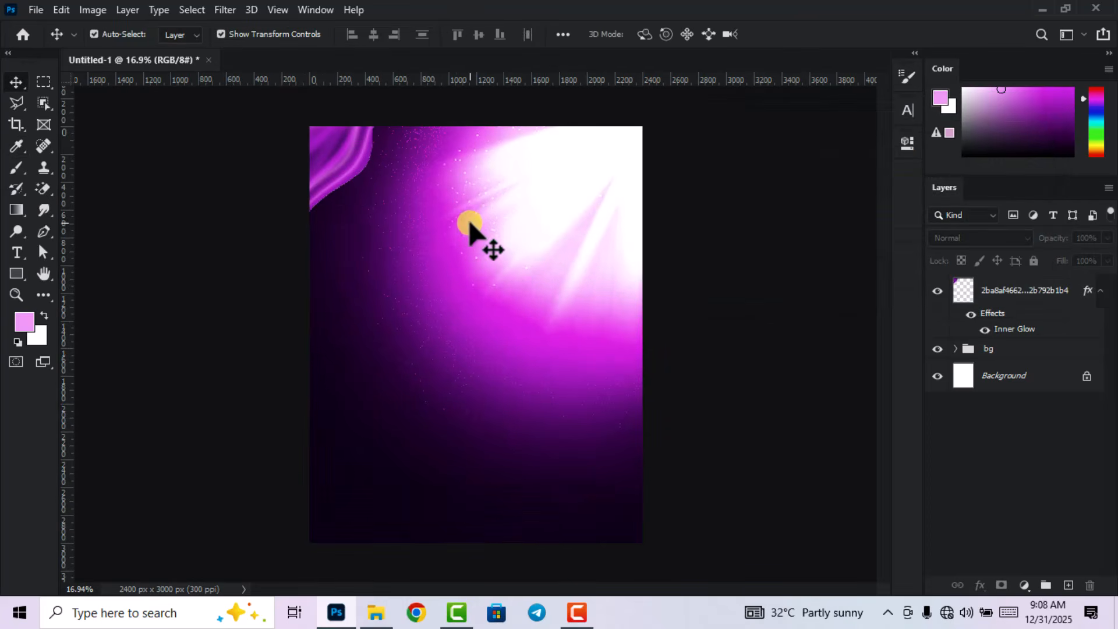
{"action": "key", "text": "ctrl+plus"}
{"action": "key", "text": "ctrl+minus"}
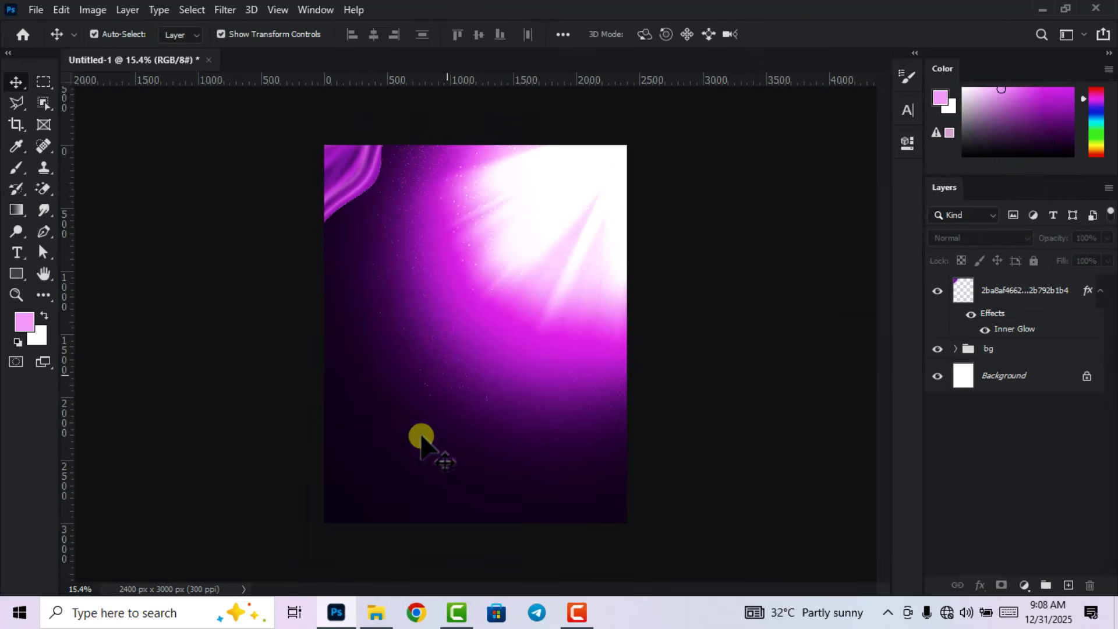
Place the pngegg (6) gold star image and shrink it to 19.12%.
{"action": "left_click", "coordinate": [376, 611]}
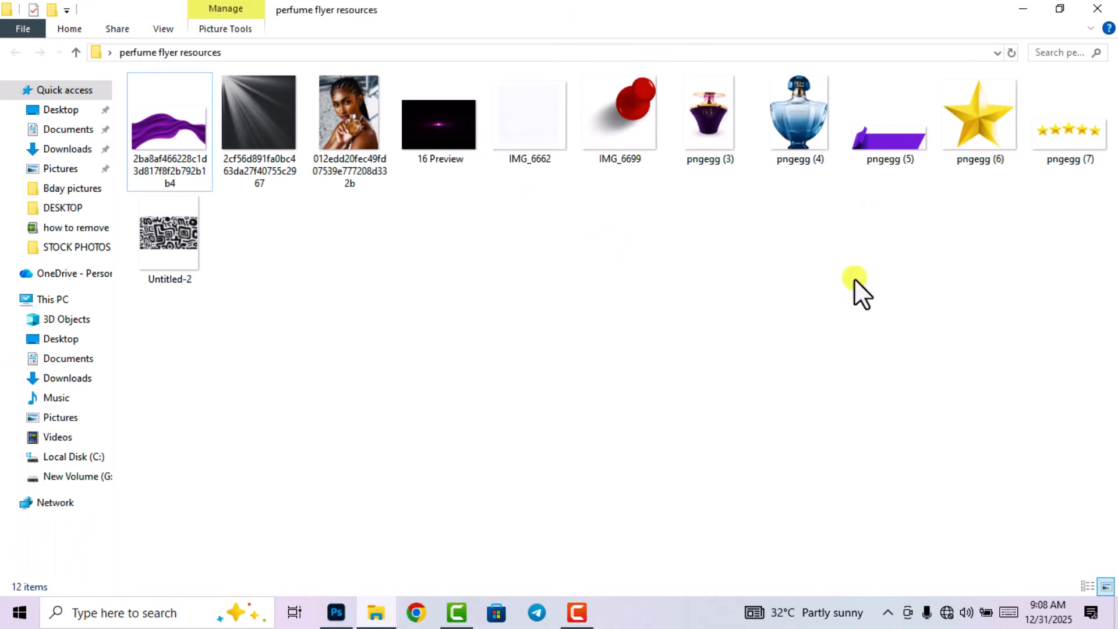
{"action": "left_click_drag", "start_coordinate": [985, 125], "coordinate": [524, 372]}
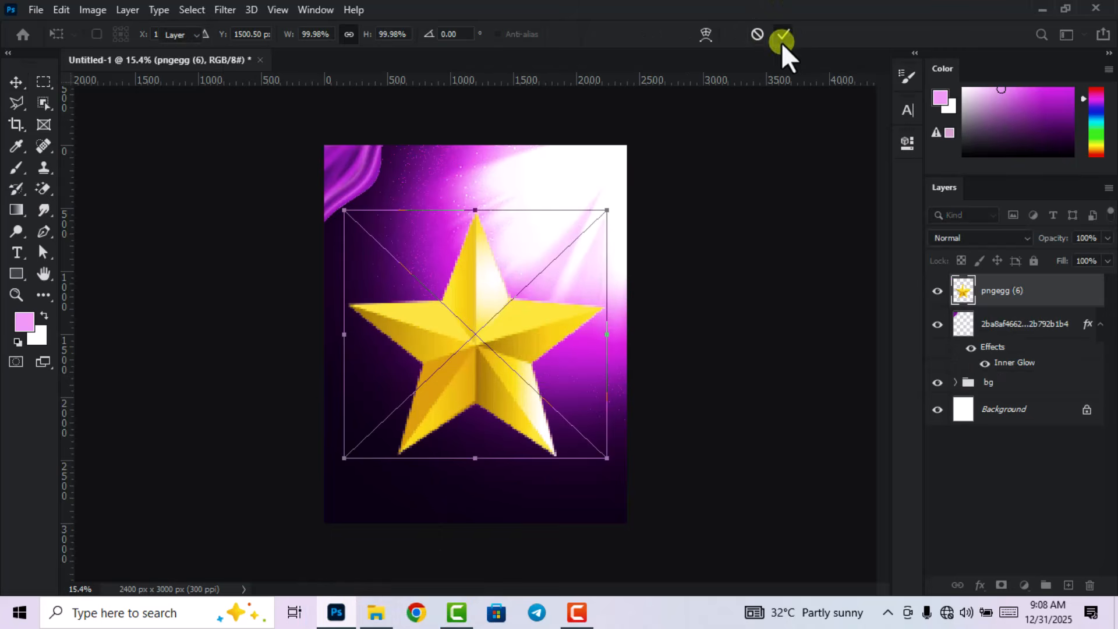
{"action": "left_click_drag", "start_coordinate": [475, 458], "coordinate": [476, 257]}
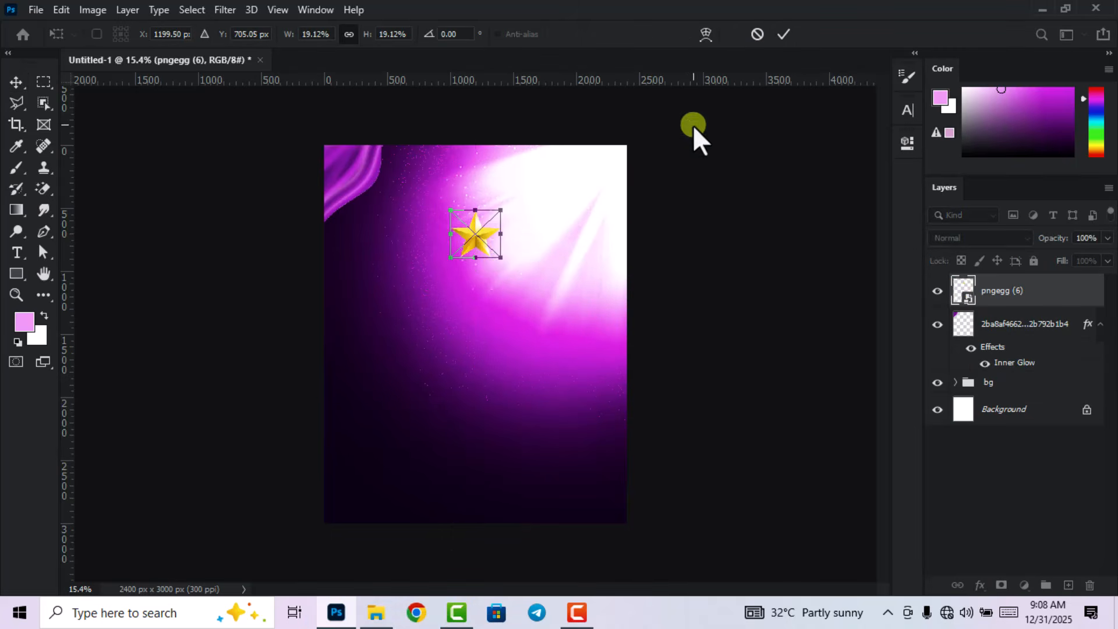
{"action": "left_click", "coordinate": [789, 35]}
Move the star into the poster's top-right corner and tilt it about -1°.
{"action": "left_click", "coordinate": [790, 206]}
{"action": "scroll", "coordinate": [454, 138], "scroll_direction": "up", "scroll_amount": 2}
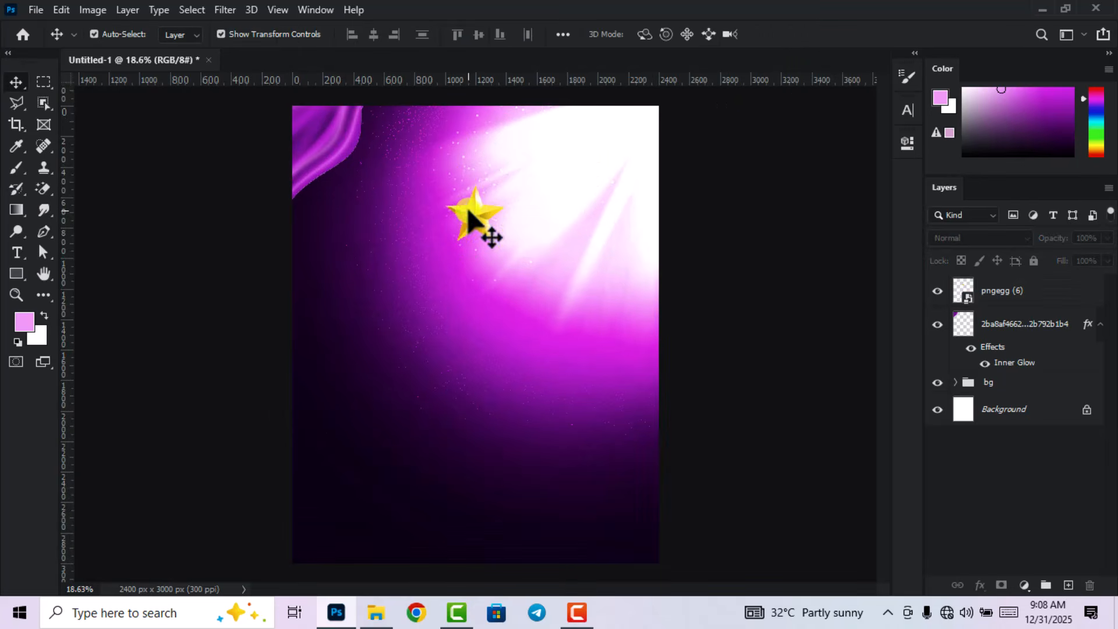
{"action": "left_click_drag", "start_coordinate": [472, 210], "coordinate": [648, 113]}
{"action": "scroll", "coordinate": [677, 204], "scroll_direction": "down", "scroll_amount": 2}
{"action": "scroll", "coordinate": [651, 119], "scroll_direction": "up", "scroll_amount": 3}
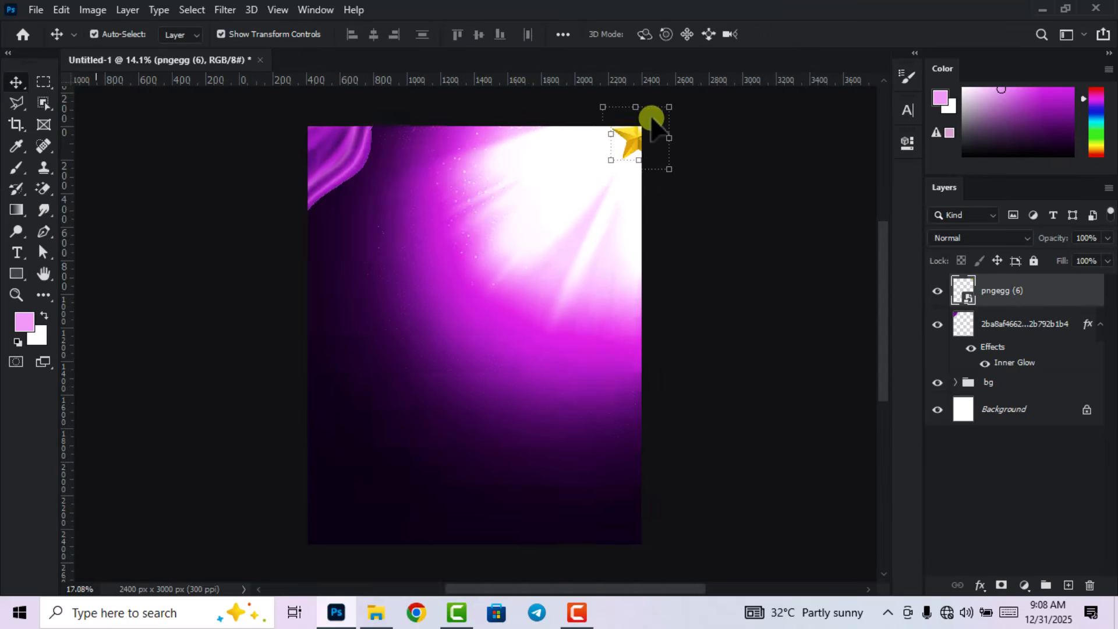
{"action": "left_click_drag", "start_coordinate": [682, 174], "coordinate": [683, 175]}
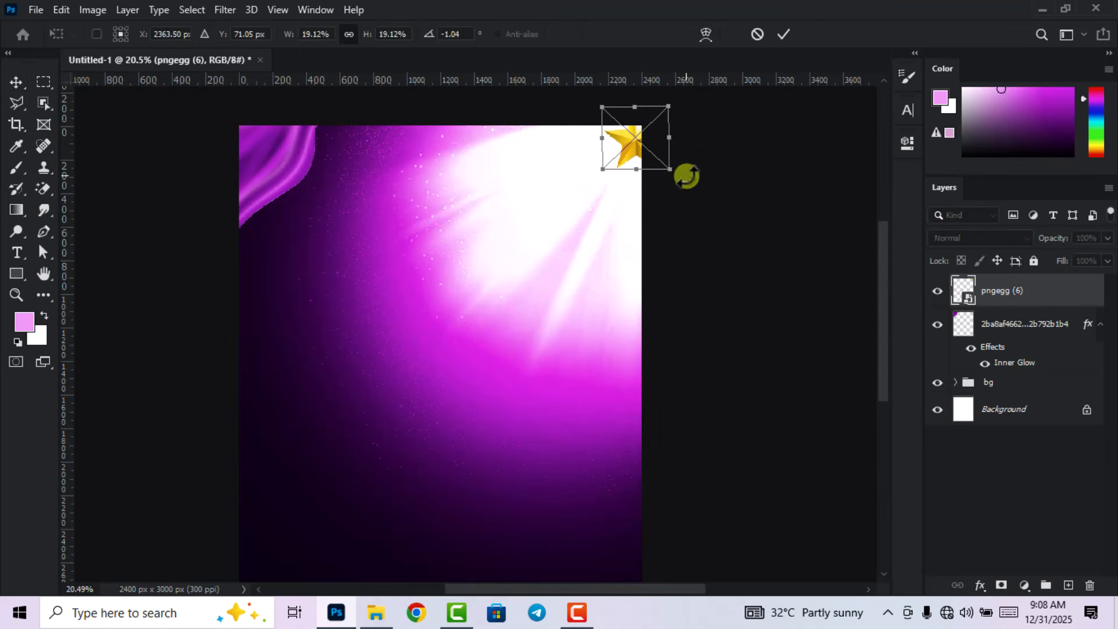
{"action": "left_click", "coordinate": [783, 37]}
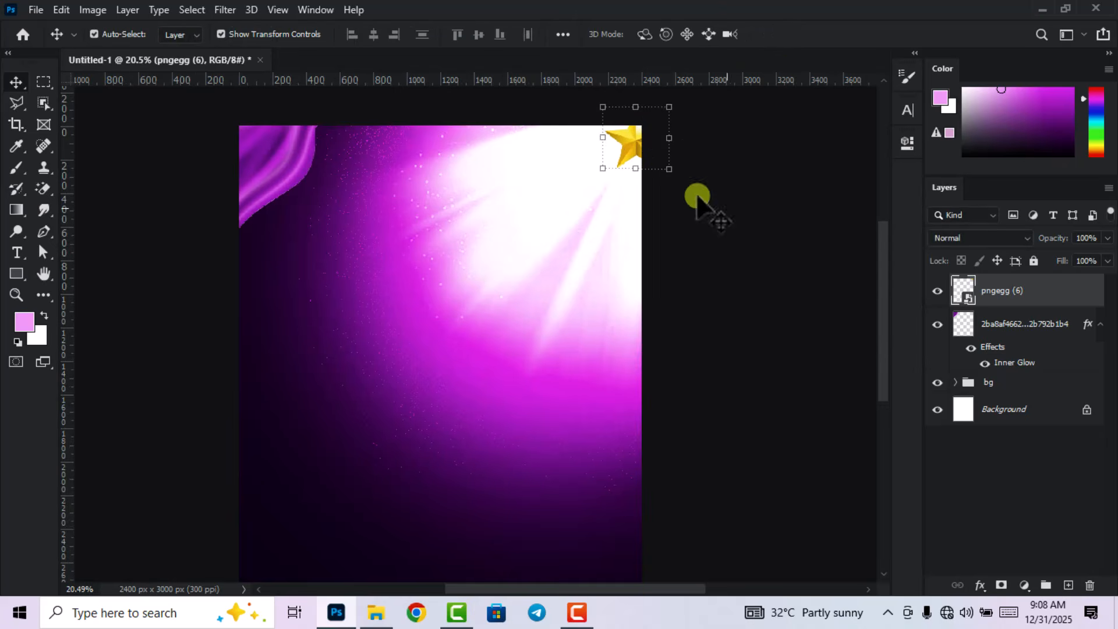
{"action": "right_click", "coordinate": [1006, 291]}
Rasterize the star layer and apply a Motion Blur of 30 pixels at -86°.
{"action": "left_click", "coordinate": [889, 301]}
{"action": "left_click", "coordinate": [231, 10]}
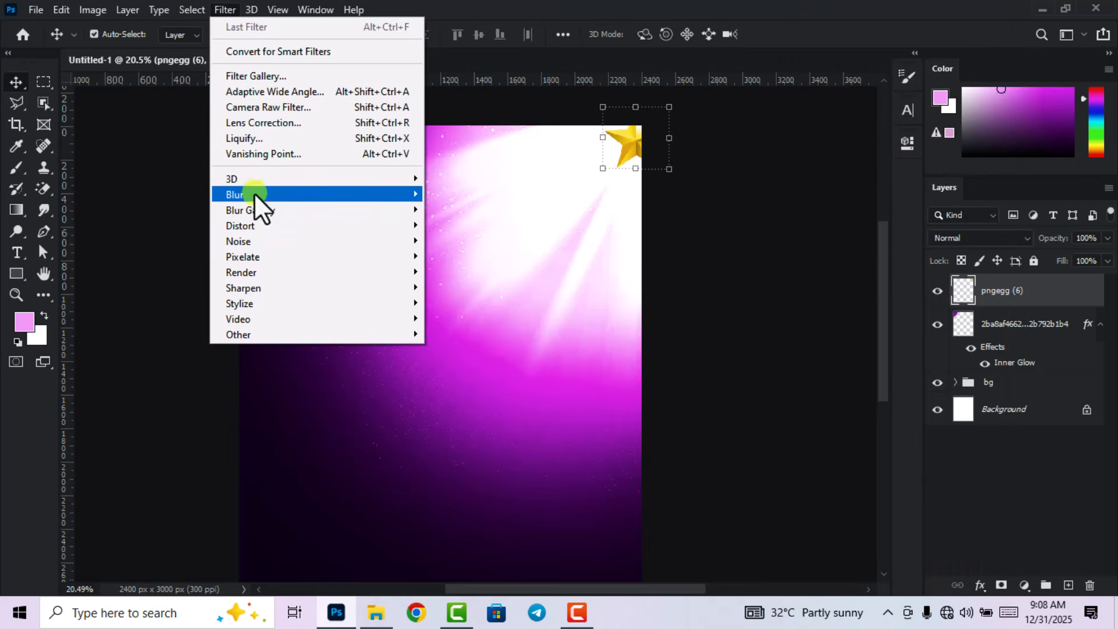
{"action": "mouse_move", "coordinate": [256, 195]}
{"action": "left_click", "coordinate": [466, 287]}
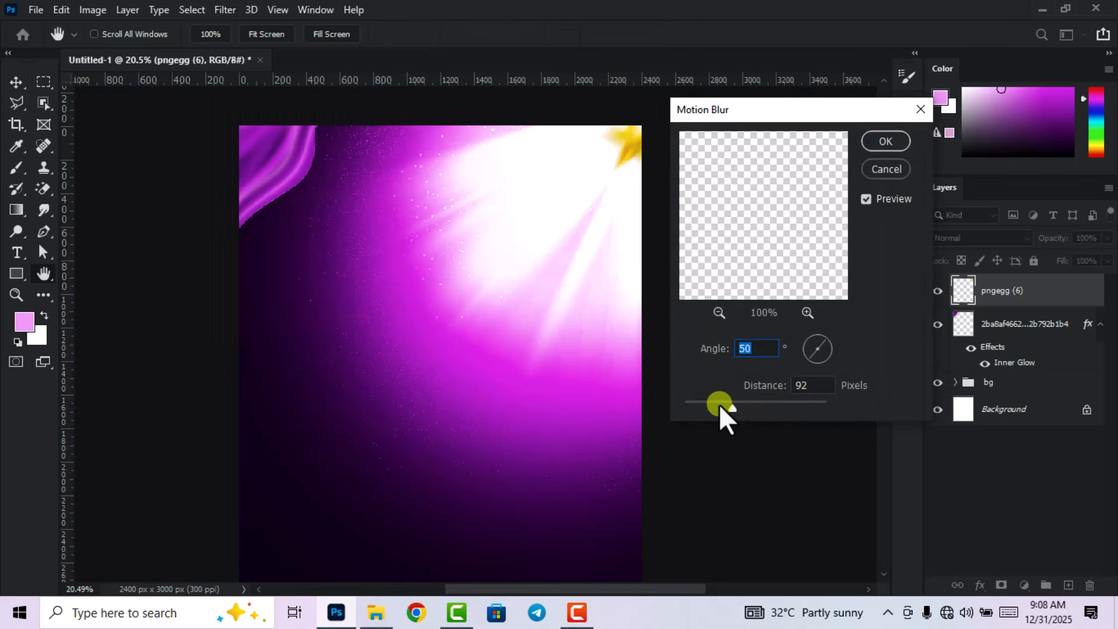
{"action": "left_click", "coordinate": [719, 403]}
{"action": "left_click_drag", "start_coordinate": [718, 404], "coordinate": [711, 403]}
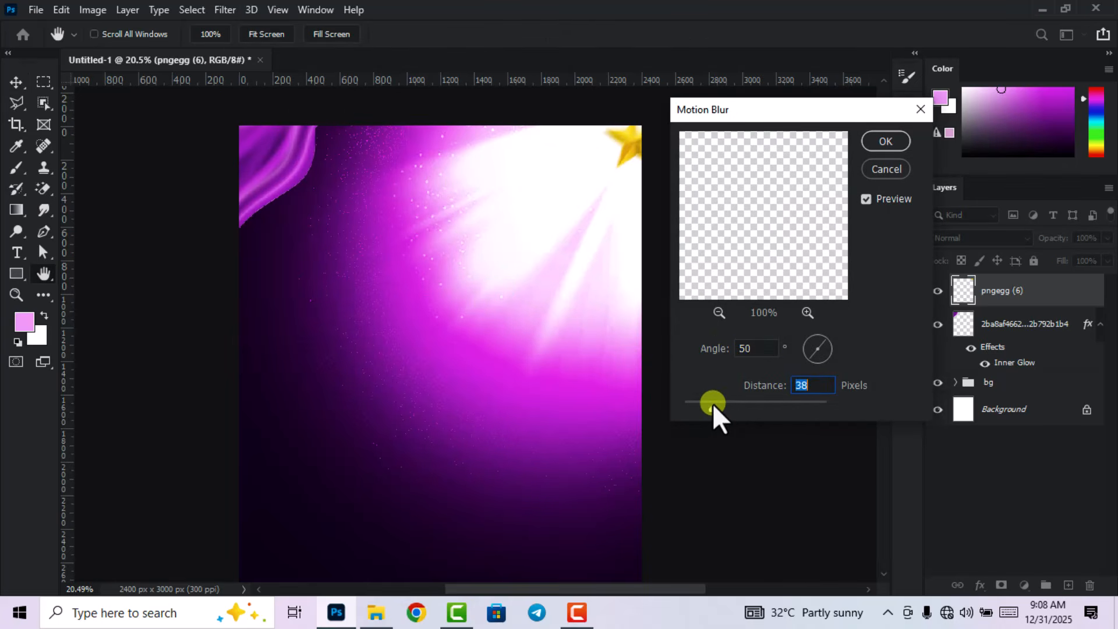
{"action": "double_click", "coordinate": [804, 386]}
{"action": "type", "text": "34"}
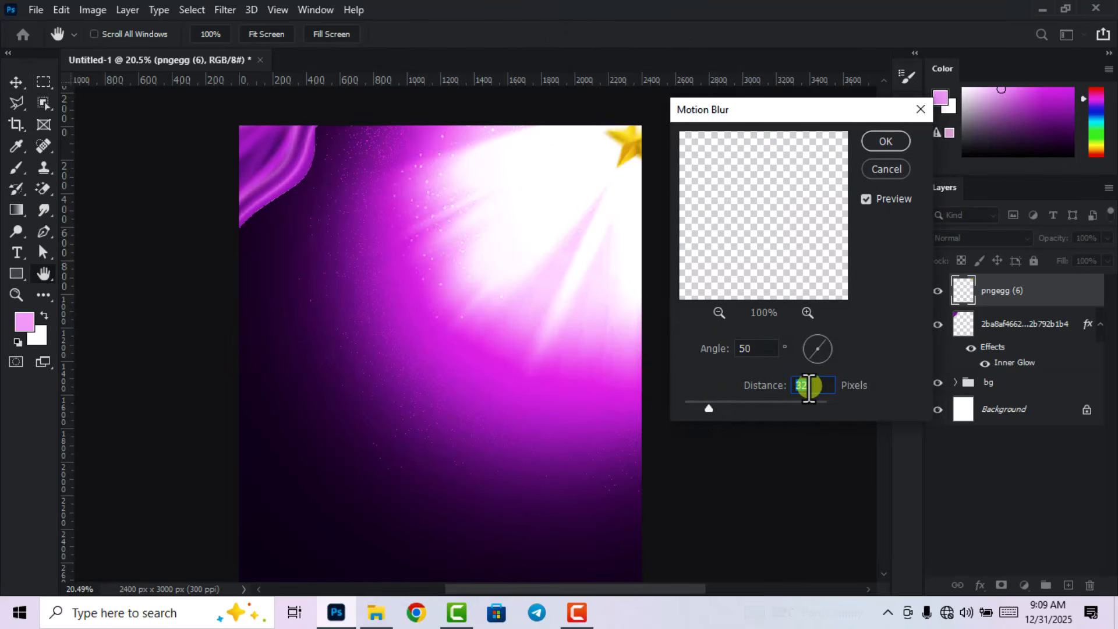
{"action": "left_click_drag", "start_coordinate": [823, 342], "coordinate": [816, 338]}
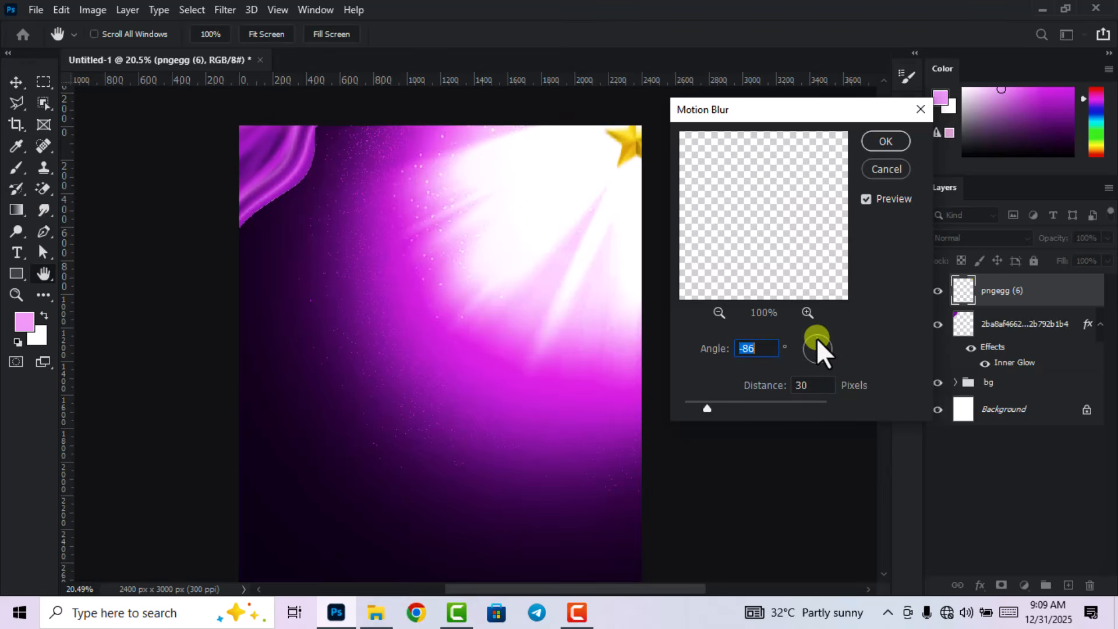
{"action": "left_click", "coordinate": [892, 141]}
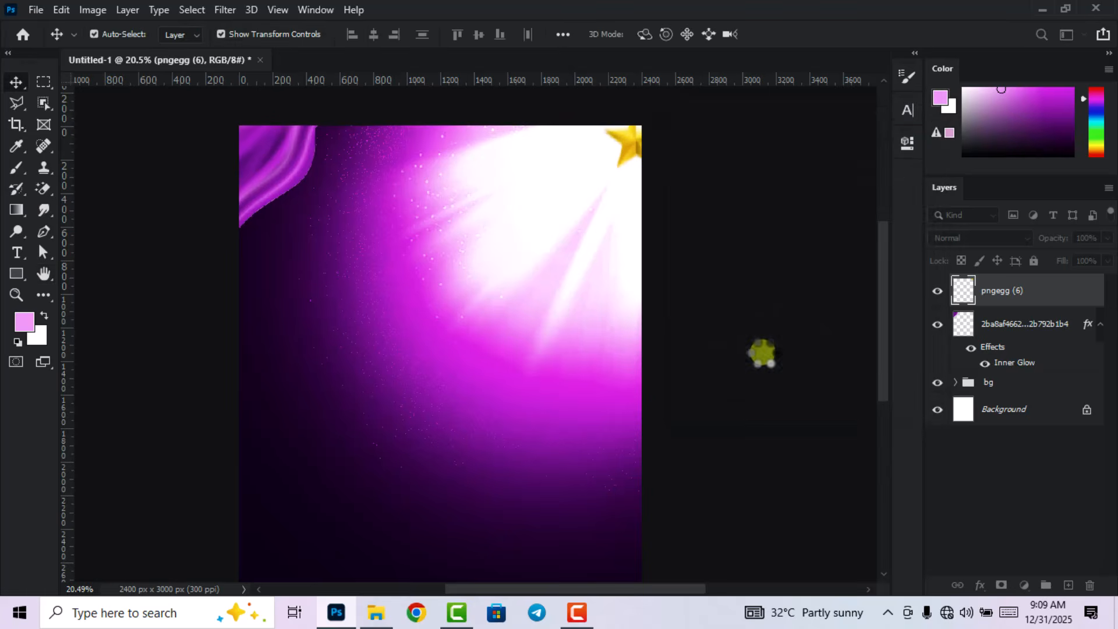
{"action": "left_click", "coordinate": [767, 351]}
{"action": "scroll", "coordinate": [769, 351], "scroll_direction": "down", "scroll_amount": 2}
{"action": "scroll", "coordinate": [524, 344], "scroll_direction": "up", "scroll_amount": 1}
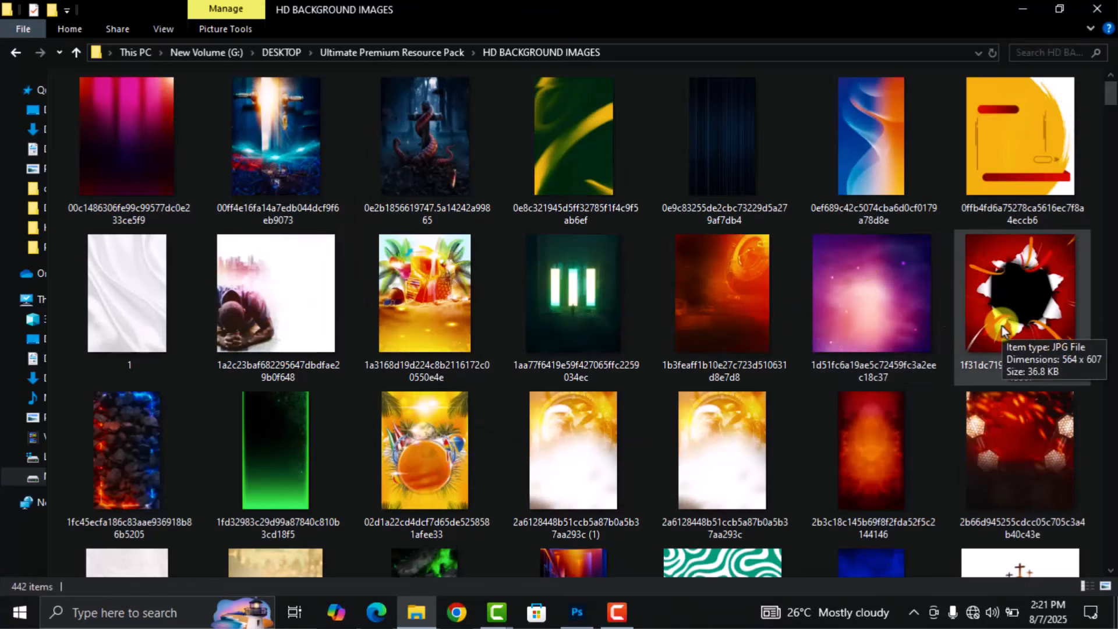
Scroll through the PREMIUM IMAGES, LIGHT EFFECTS and ICONS AND OTHERS folders in File Explorer.
{"action": "scroll", "coordinate": [1001, 326], "scroll_direction": "down", "scroll_amount": 5}
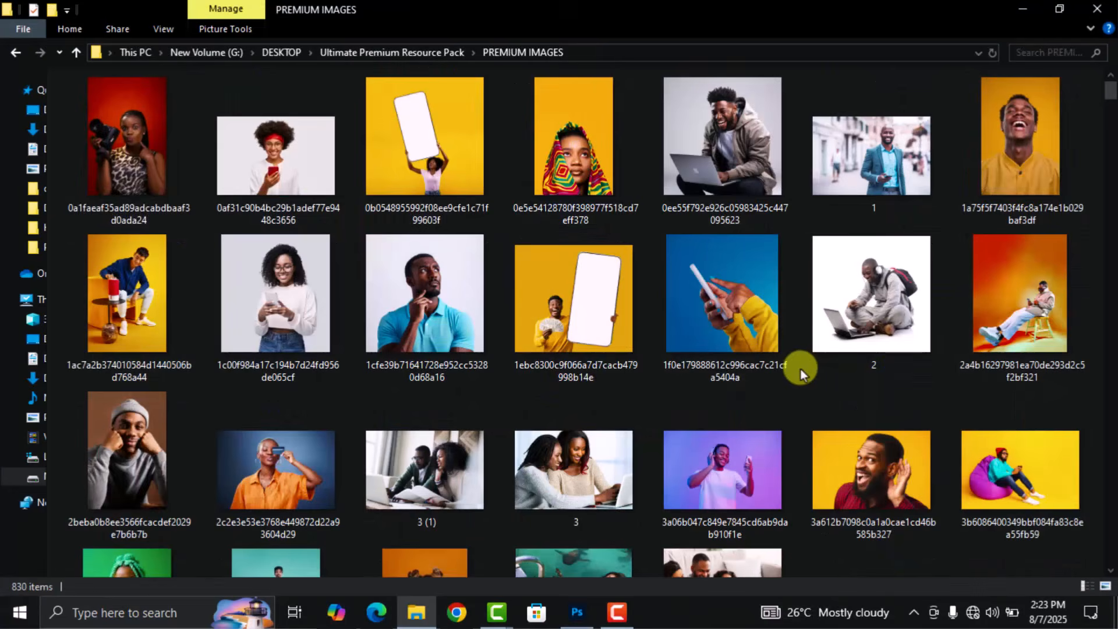
{"action": "scroll", "coordinate": [802, 371], "scroll_direction": "down", "scroll_amount": 10}
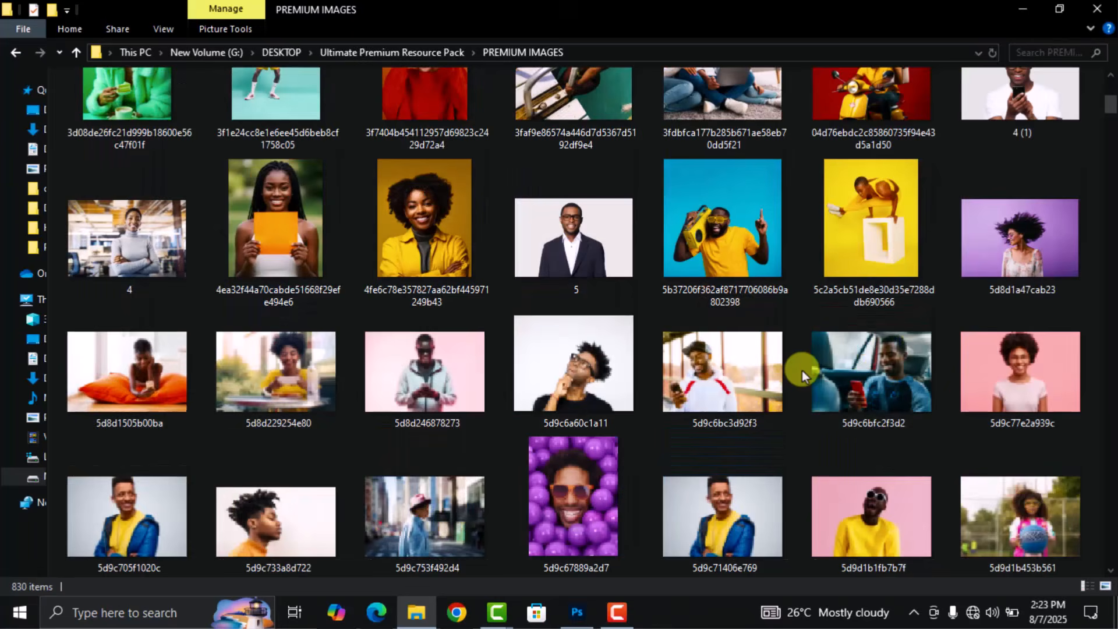
{"action": "scroll", "coordinate": [802, 370], "scroll_direction": "down", "scroll_amount": 5}
{"action": "scroll", "coordinate": [801, 370], "scroll_direction": "down", "scroll_amount": 5}
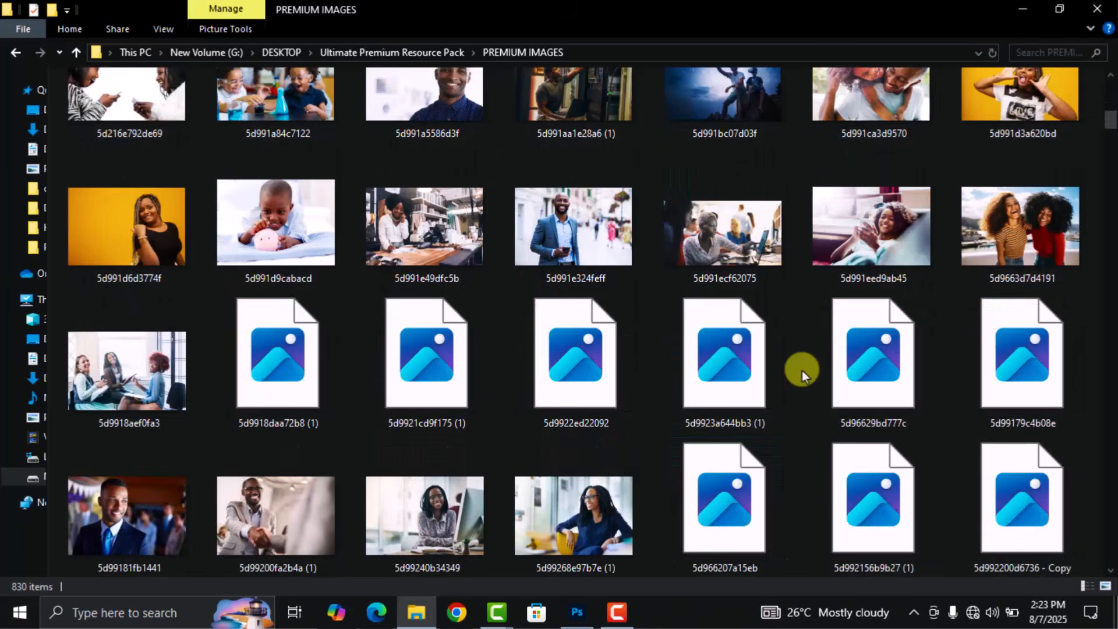
{"action": "scroll", "coordinate": [802, 370], "scroll_direction": "down", "scroll_amount": 5}
{"action": "scroll", "coordinate": [801, 370], "scroll_direction": "down", "scroll_amount": 10}
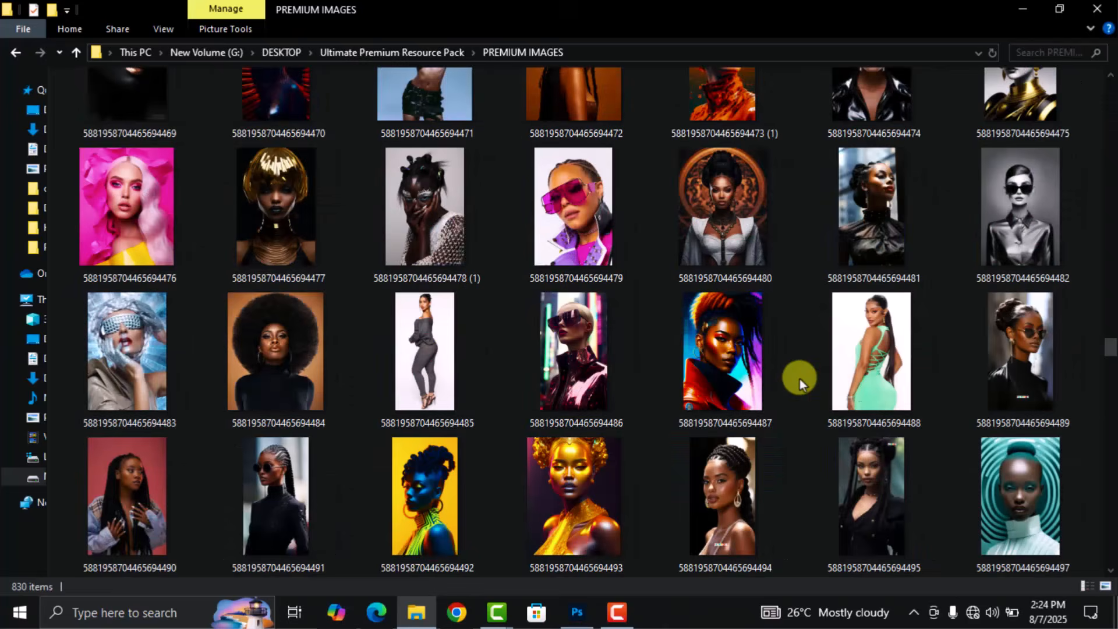
{"action": "scroll", "coordinate": [799, 379], "scroll_direction": "down", "scroll_amount": 5}
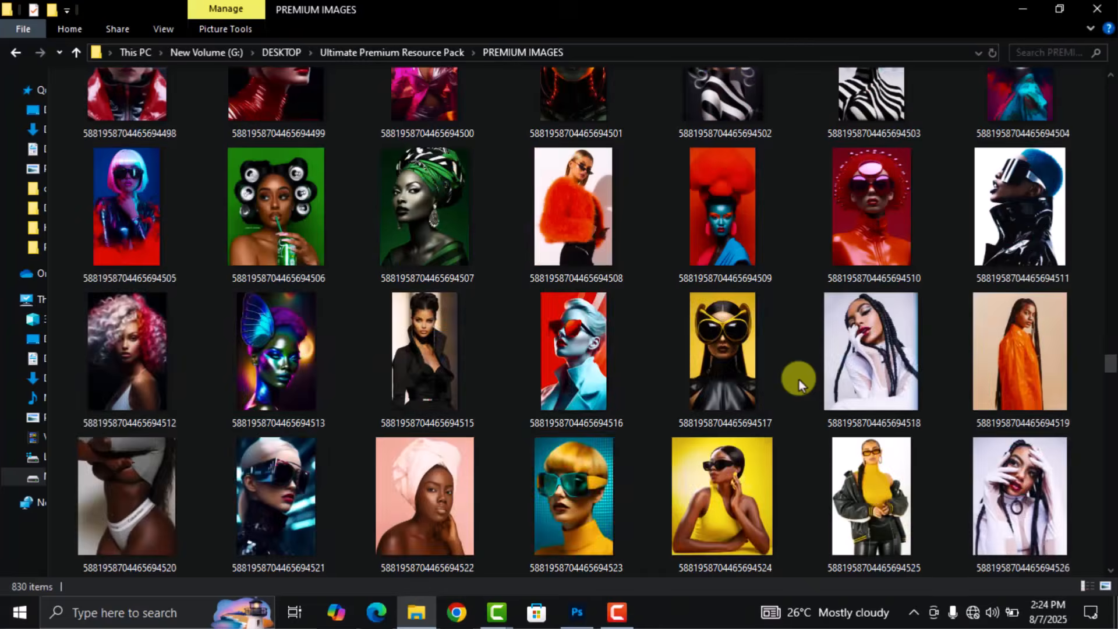
{"action": "scroll", "coordinate": [799, 380], "scroll_direction": "down", "scroll_amount": 5}
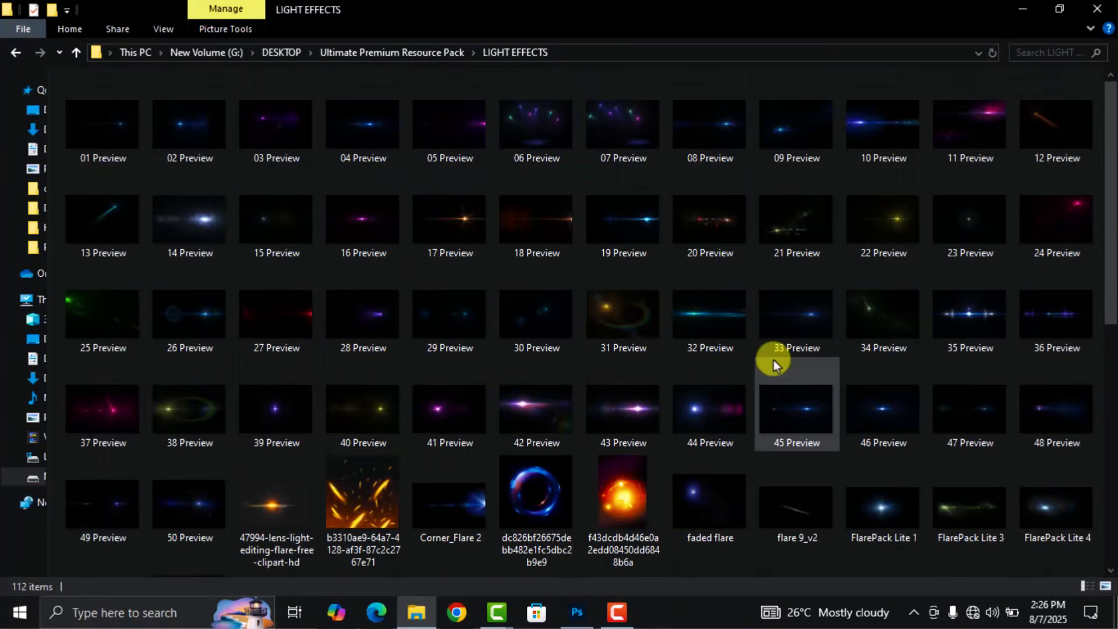
{"action": "scroll", "coordinate": [774, 359], "scroll_direction": "up", "scroll_amount": 3, "text": "ctrl"}
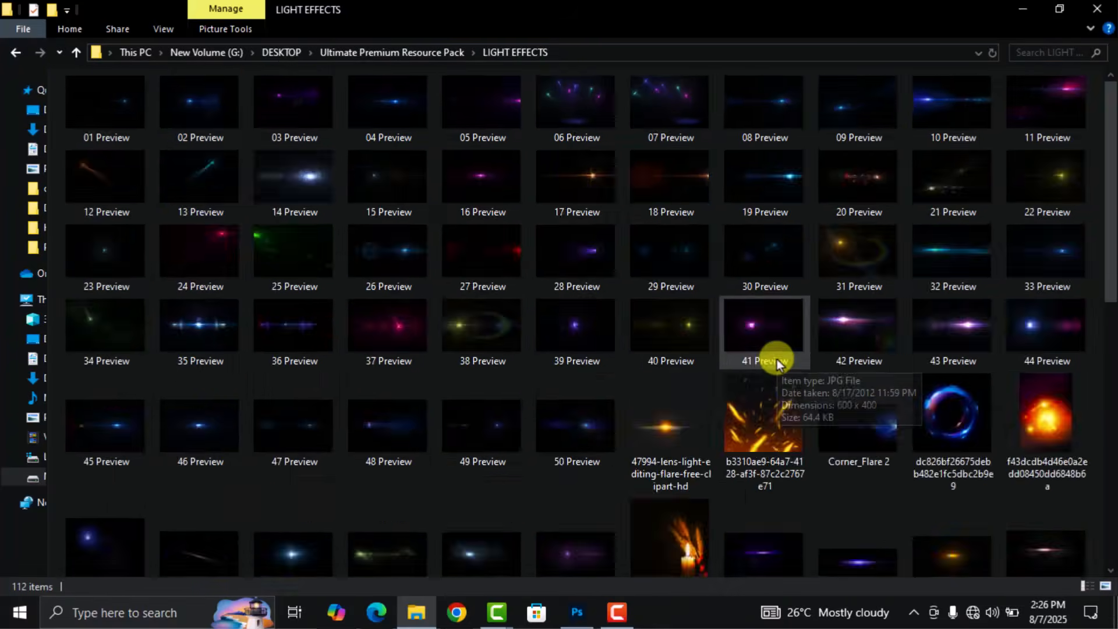
{"action": "scroll", "coordinate": [777, 358], "scroll_direction": "up", "scroll_amount": 2, "text": "ctrl"}
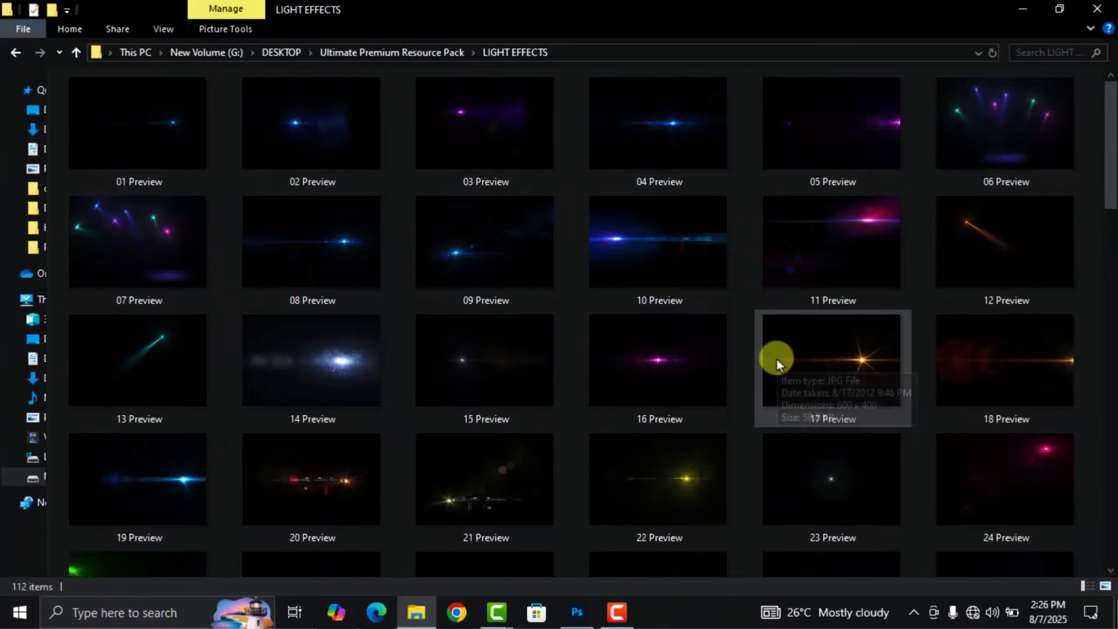
{"action": "scroll", "coordinate": [777, 358], "scroll_direction": "down", "scroll_amount": 3}
{"action": "scroll", "coordinate": [750, 385], "scroll_direction": "down", "scroll_amount": 5}
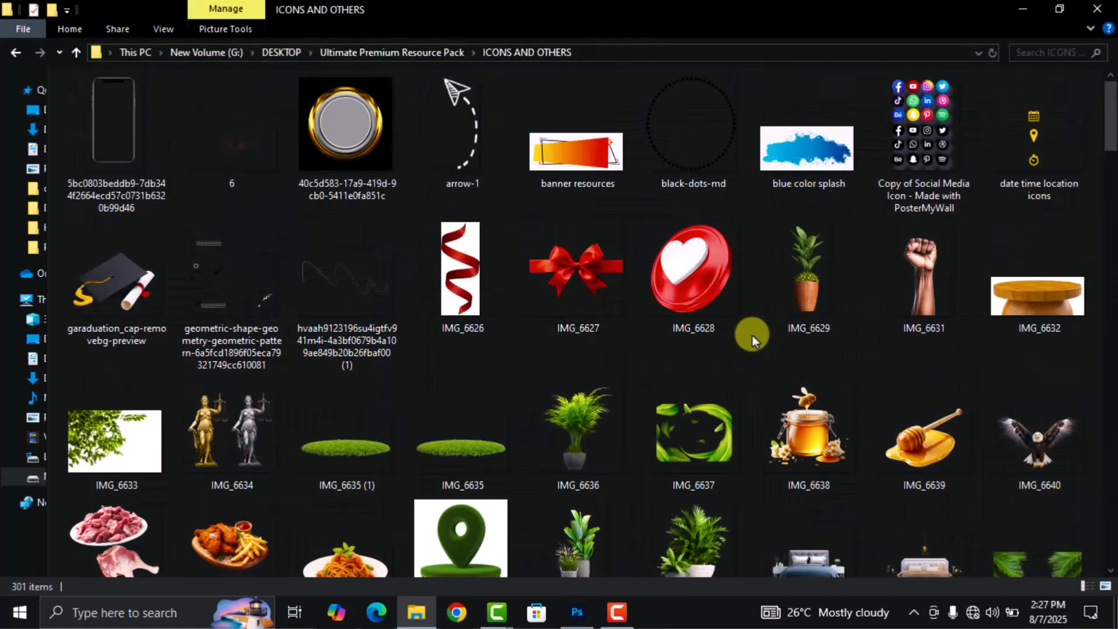
{"action": "scroll", "coordinate": [751, 337], "scroll_direction": "down", "scroll_amount": 3}
{"action": "scroll", "coordinate": [749, 341], "scroll_direction": "down", "scroll_amount": 3}
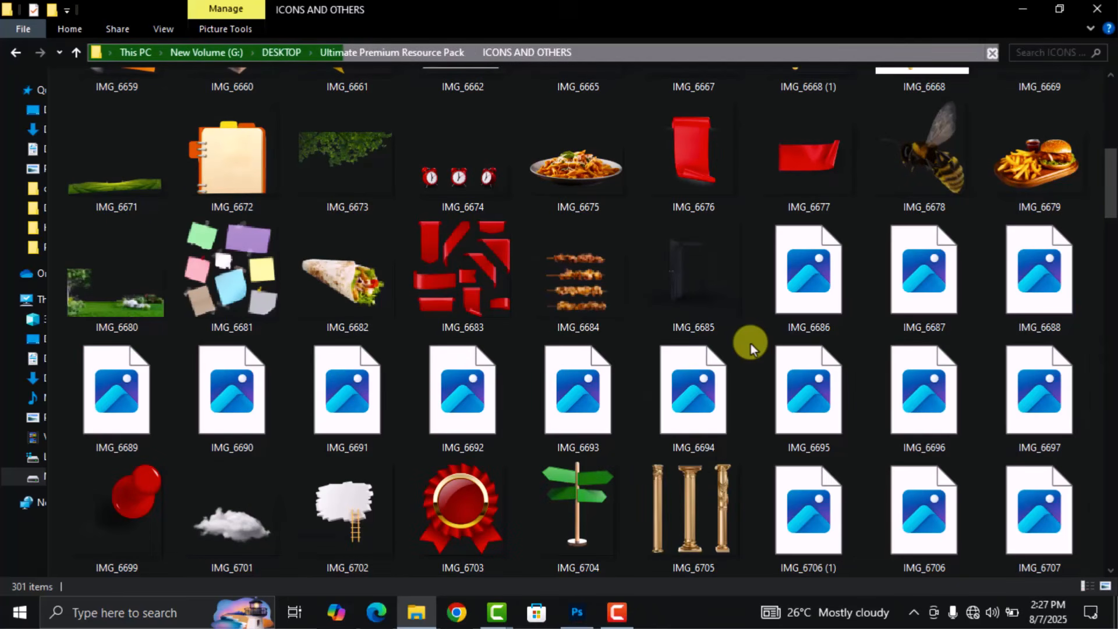
{"action": "scroll", "coordinate": [751, 345], "scroll_direction": "down", "scroll_amount": 4}
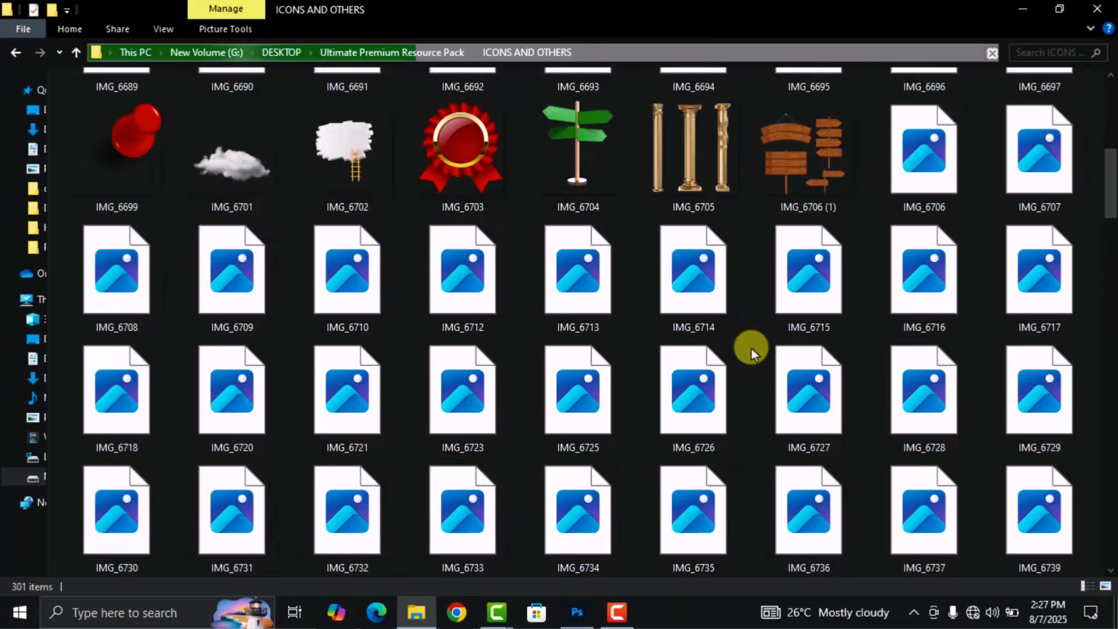
{"action": "scroll", "coordinate": [751, 348], "scroll_direction": "up", "scroll_amount": 4}
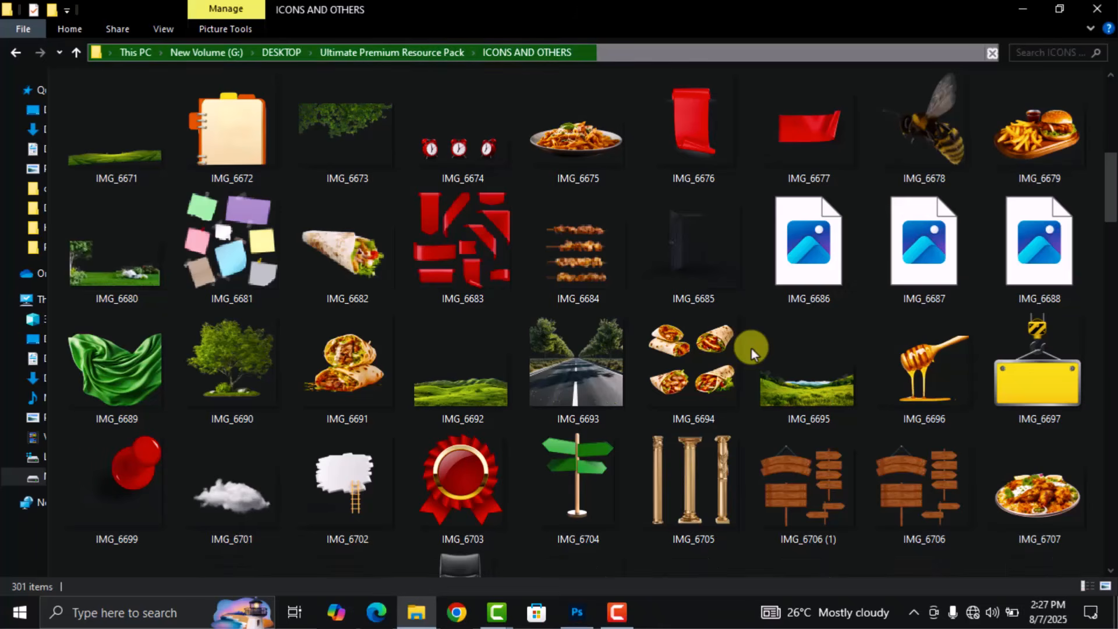
{"action": "scroll", "coordinate": [759, 273], "scroll_direction": "up", "scroll_amount": 1}
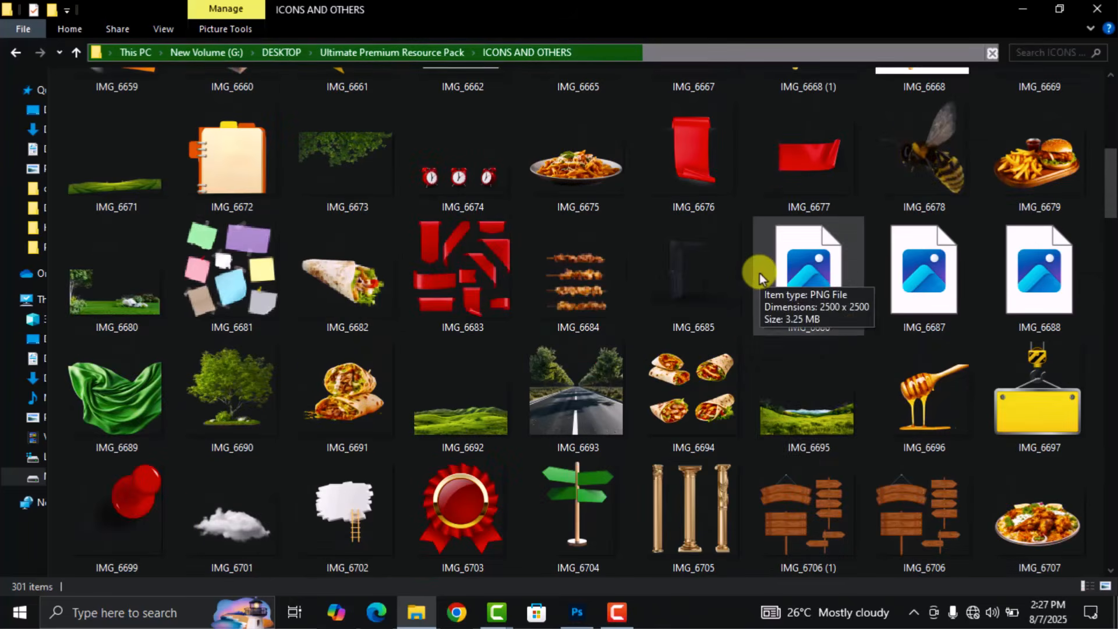
{"action": "scroll", "coordinate": [752, 341], "scroll_direction": "down", "scroll_amount": 3}
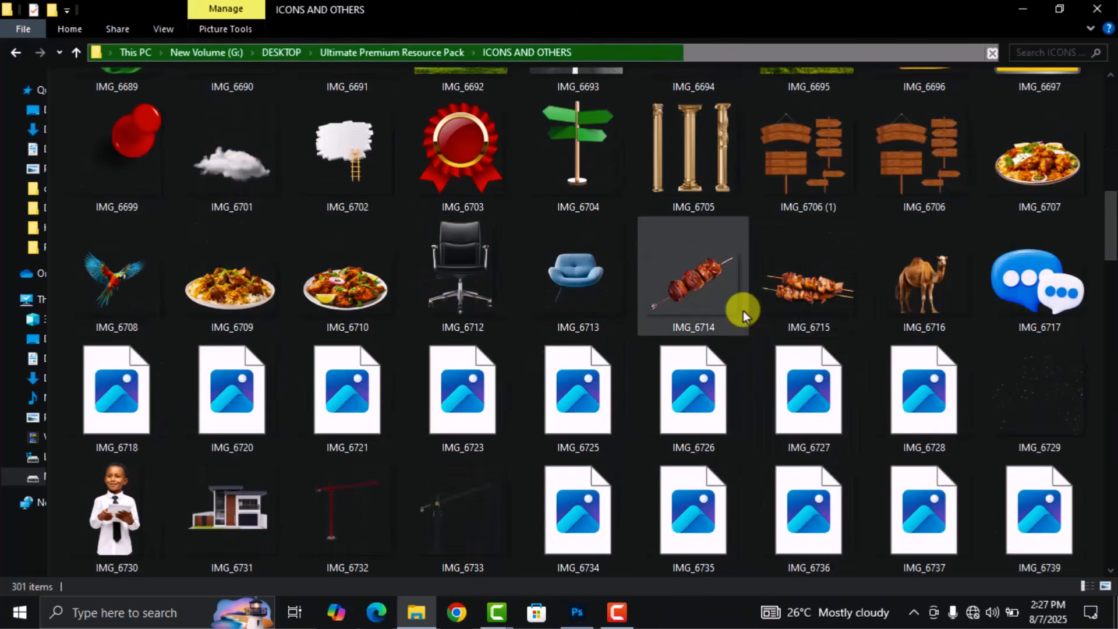
{"action": "scroll", "coordinate": [743, 311], "scroll_direction": "down", "scroll_amount": 3}
{"action": "scroll", "coordinate": [743, 310], "scroll_direction": "up", "scroll_amount": 6}
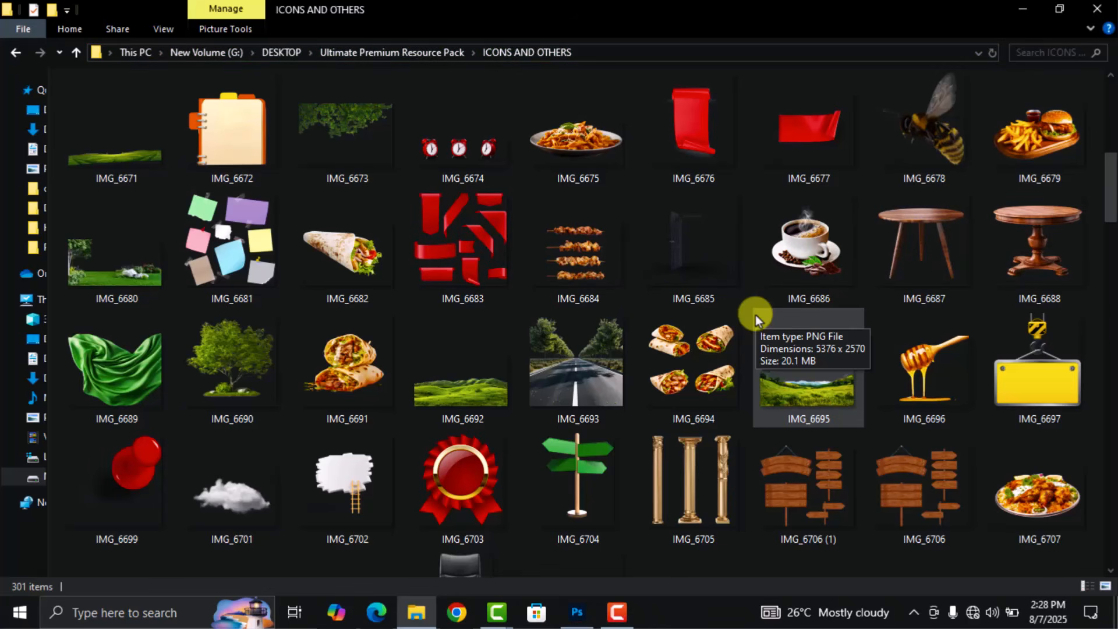
{"action": "scroll", "coordinate": [752, 306], "scroll_direction": "down", "scroll_amount": 5}
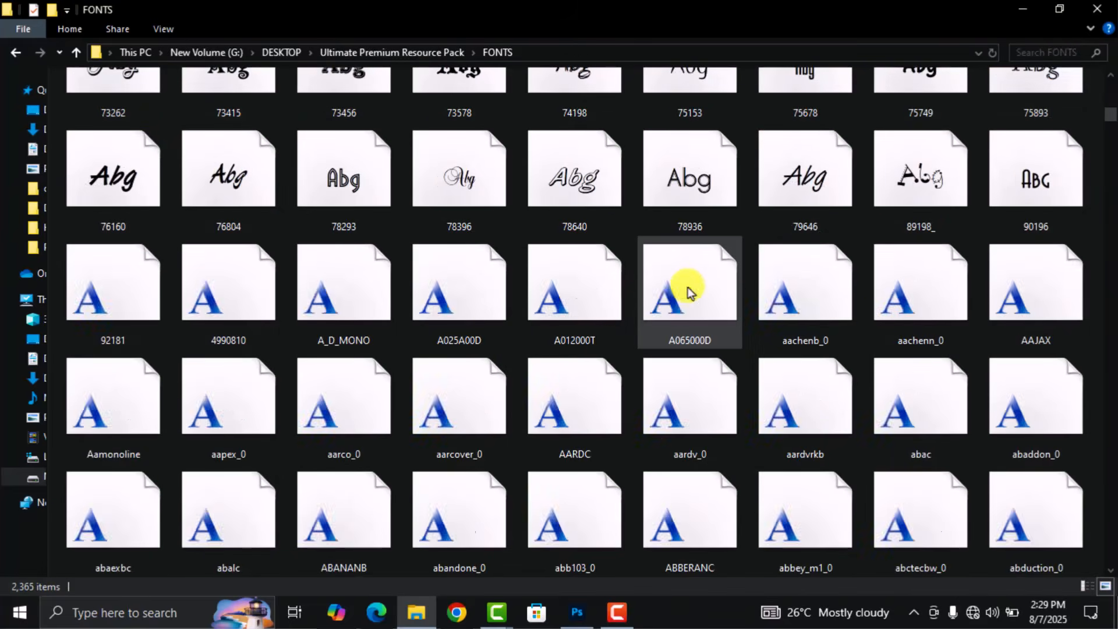
Scroll through the font thumbnails in the resource pack's FONTS folder.
{"action": "scroll", "coordinate": [687, 288], "scroll_direction": "down", "scroll_amount": 5}
{"action": "scroll", "coordinate": [688, 291], "scroll_direction": "down", "scroll_amount": 5}
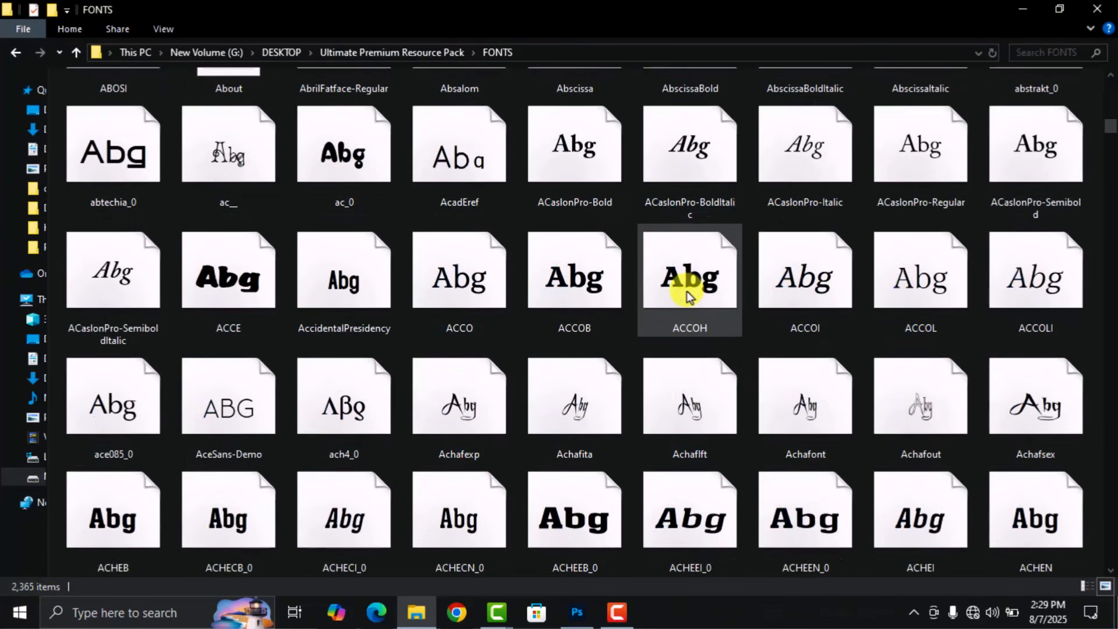
{"action": "scroll", "coordinate": [689, 294], "scroll_direction": "down", "scroll_amount": 15}
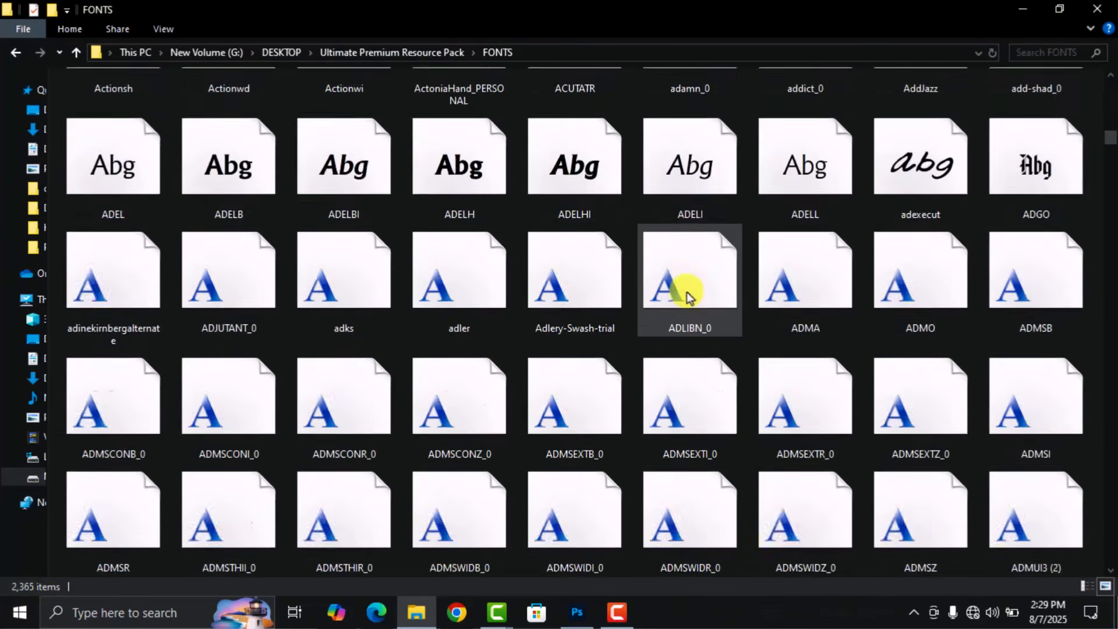
{"action": "scroll", "coordinate": [687, 294], "scroll_direction": "down", "scroll_amount": 5}
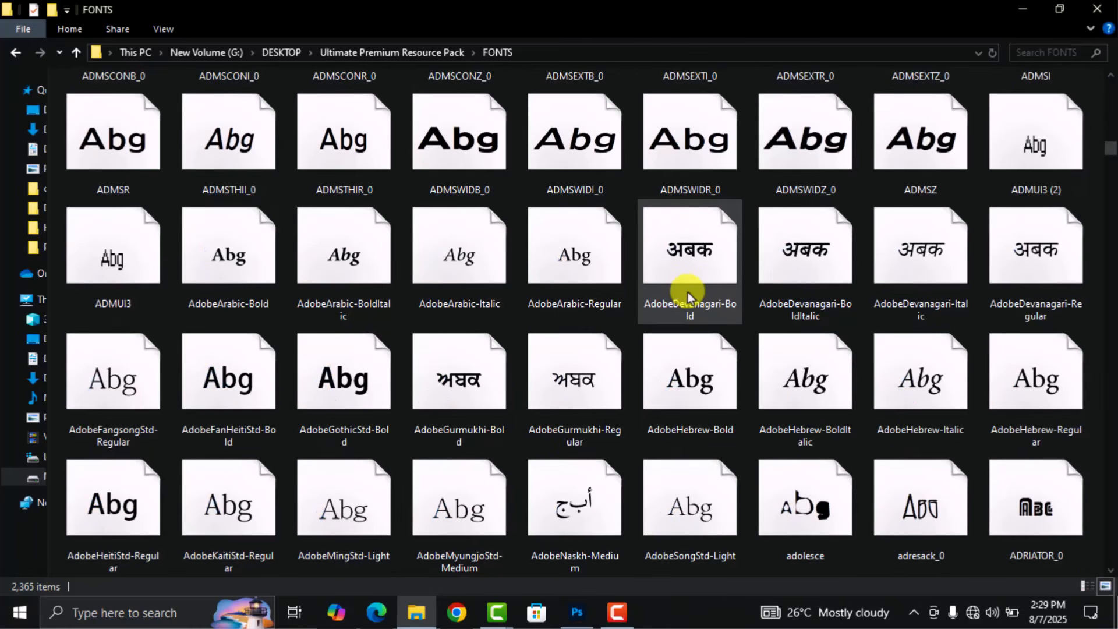
{"action": "scroll", "coordinate": [687, 293], "scroll_direction": "down", "scroll_amount": 5}
{"action": "scroll", "coordinate": [687, 294], "scroll_direction": "down", "scroll_amount": 5}
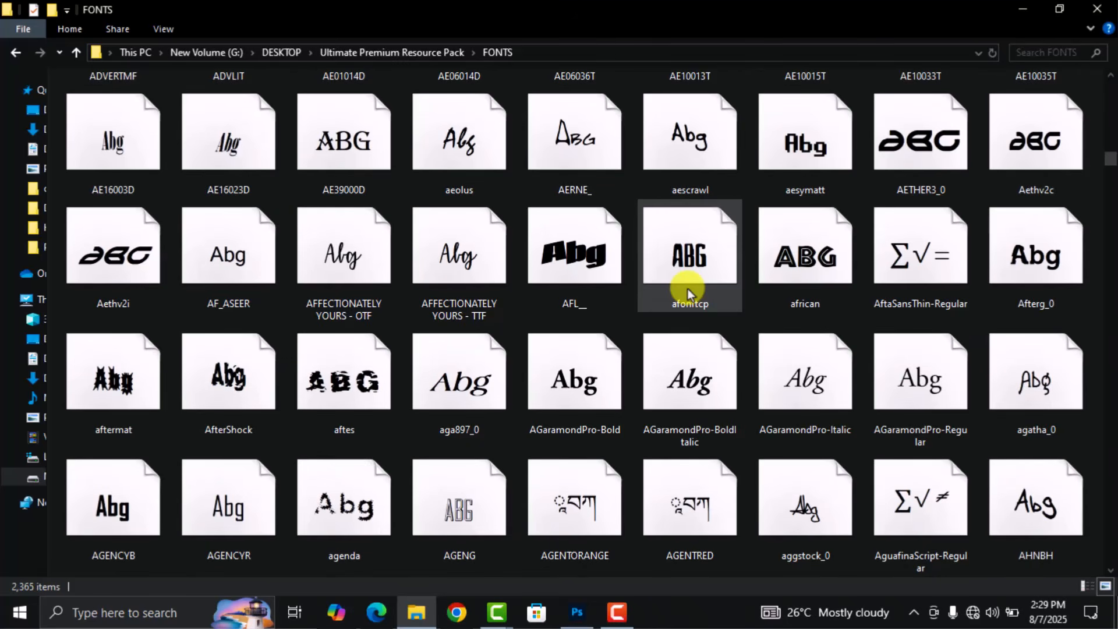
{"action": "scroll", "coordinate": [687, 288], "scroll_direction": "down", "scroll_amount": 5}
{"action": "scroll", "coordinate": [687, 291], "scroll_direction": "down", "scroll_amount": 5}
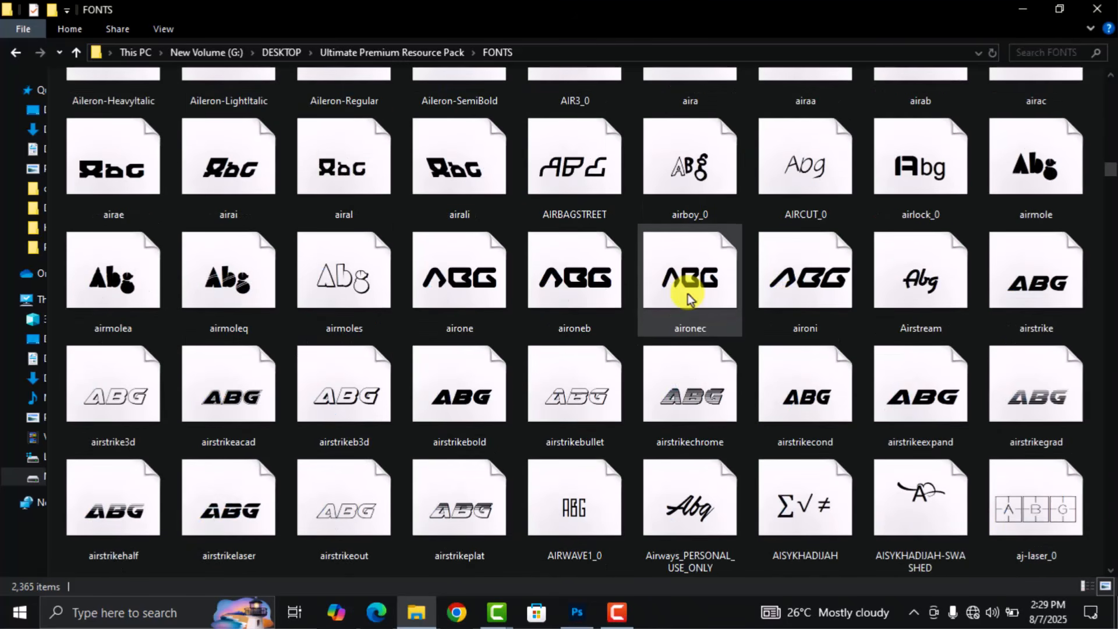
{"action": "scroll", "coordinate": [687, 293], "scroll_direction": "down", "scroll_amount": 20}
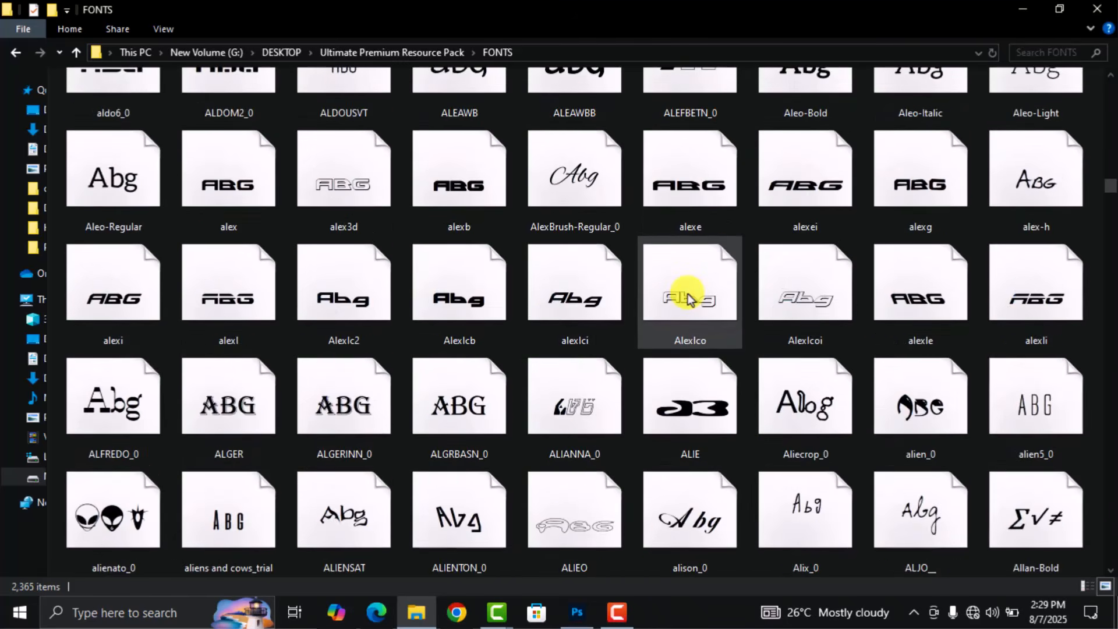
{"action": "scroll", "coordinate": [687, 295], "scroll_direction": "down", "scroll_amount": 15}
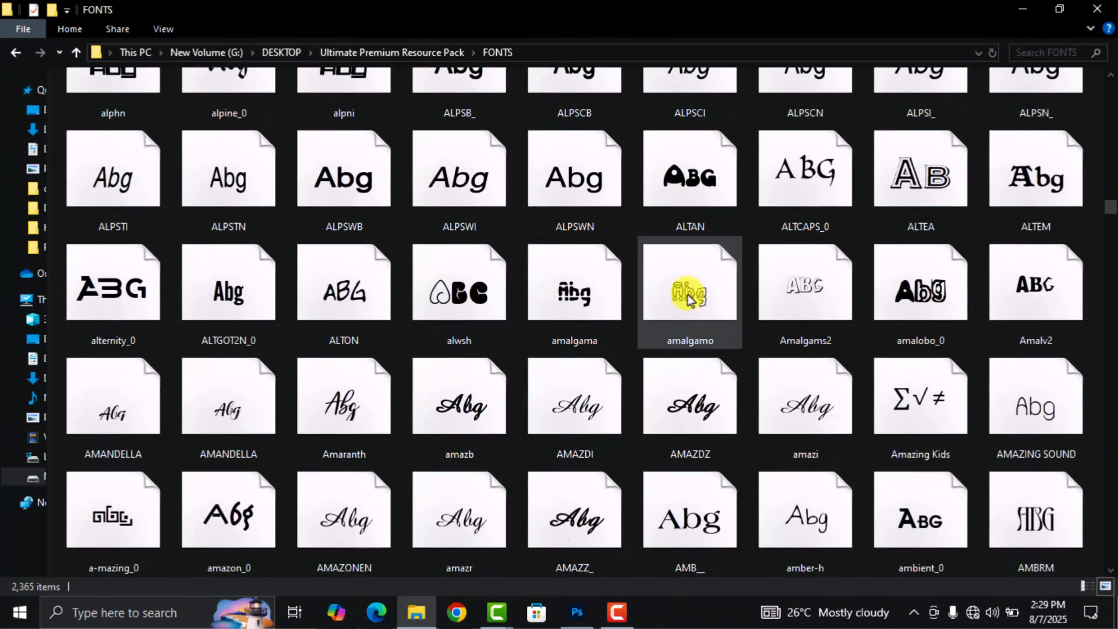
{"action": "scroll", "coordinate": [687, 295], "scroll_direction": "down", "scroll_amount": 12}
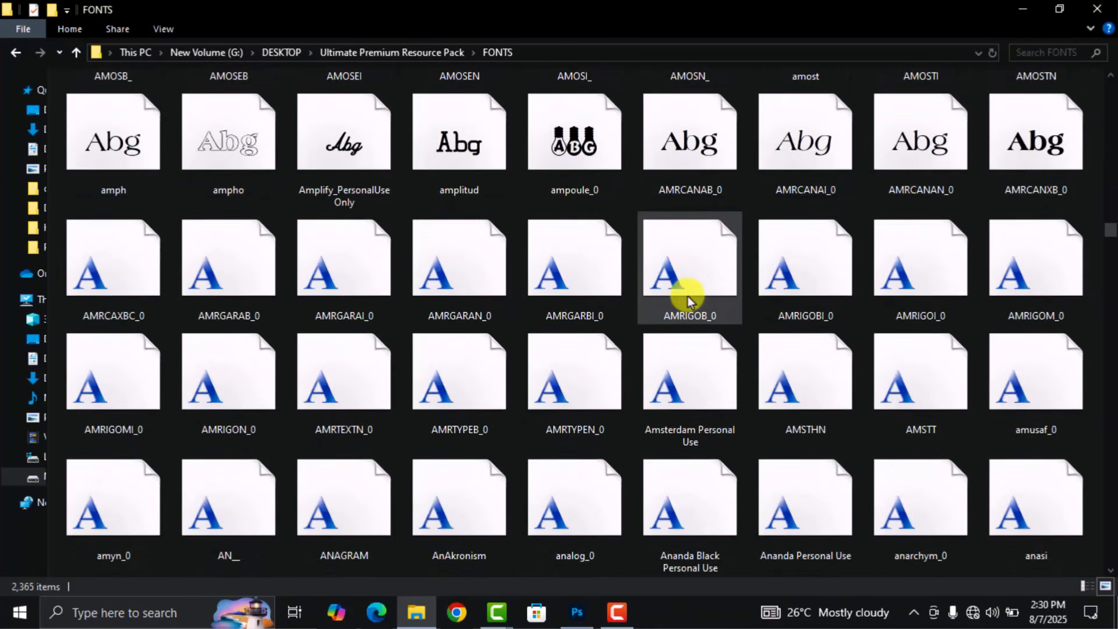
{"action": "scroll", "coordinate": [687, 295], "scroll_direction": "down", "scroll_amount": 15}
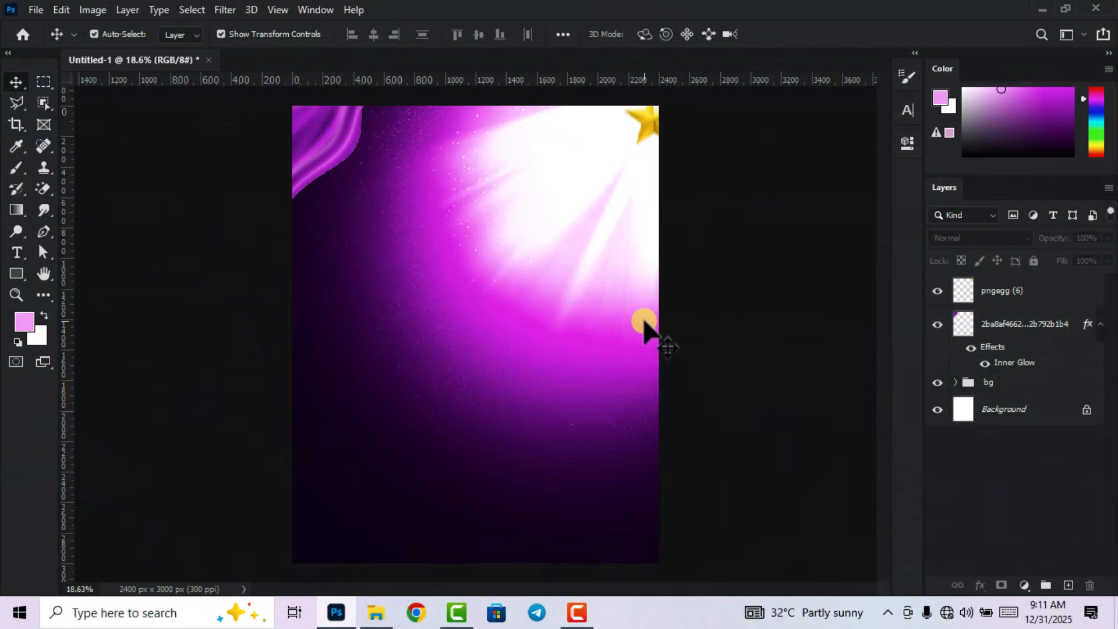
Add a new empty layer and set the Pen tool to Shape mode.
{"action": "scroll", "coordinate": [643, 321], "scroll_direction": "down", "scroll_amount": 1}
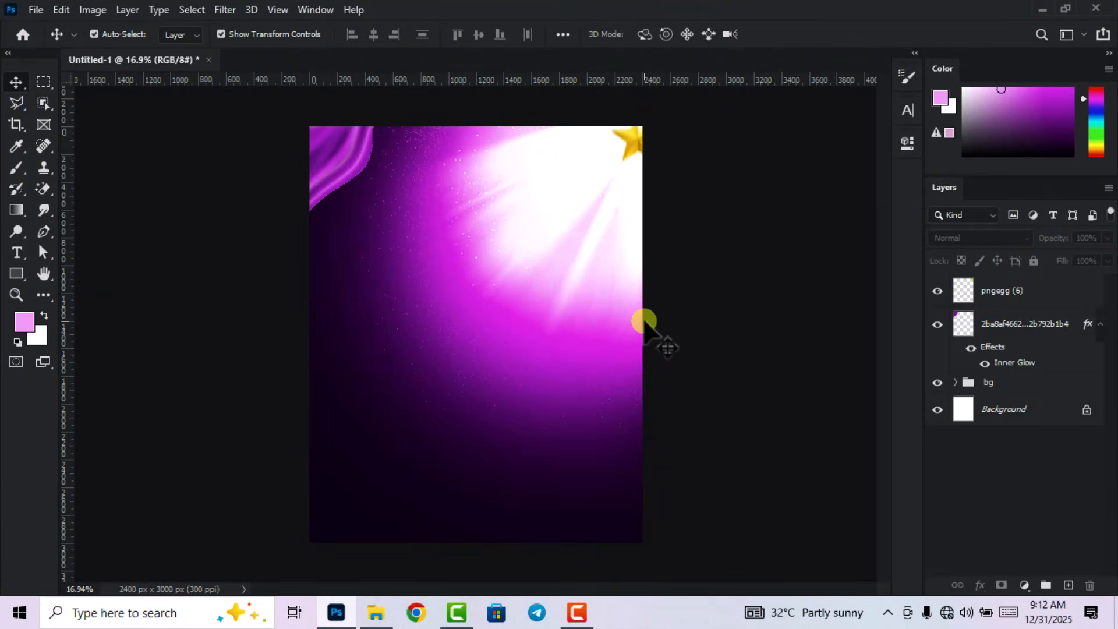
{"action": "left_click", "coordinate": [1068, 585]}
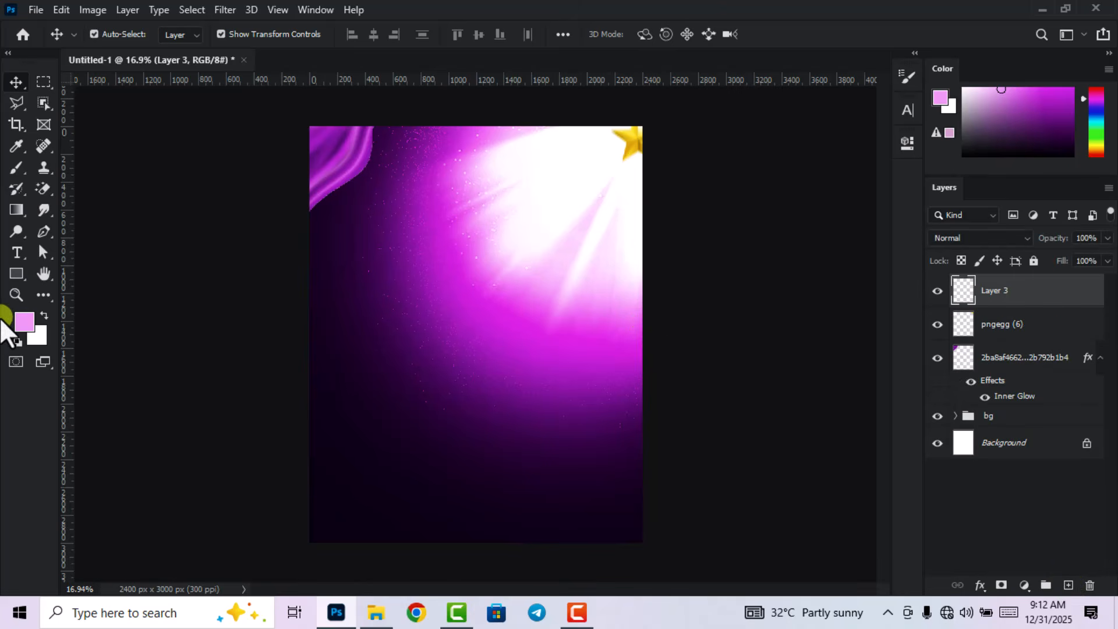
{"action": "left_click", "coordinate": [41, 234]}
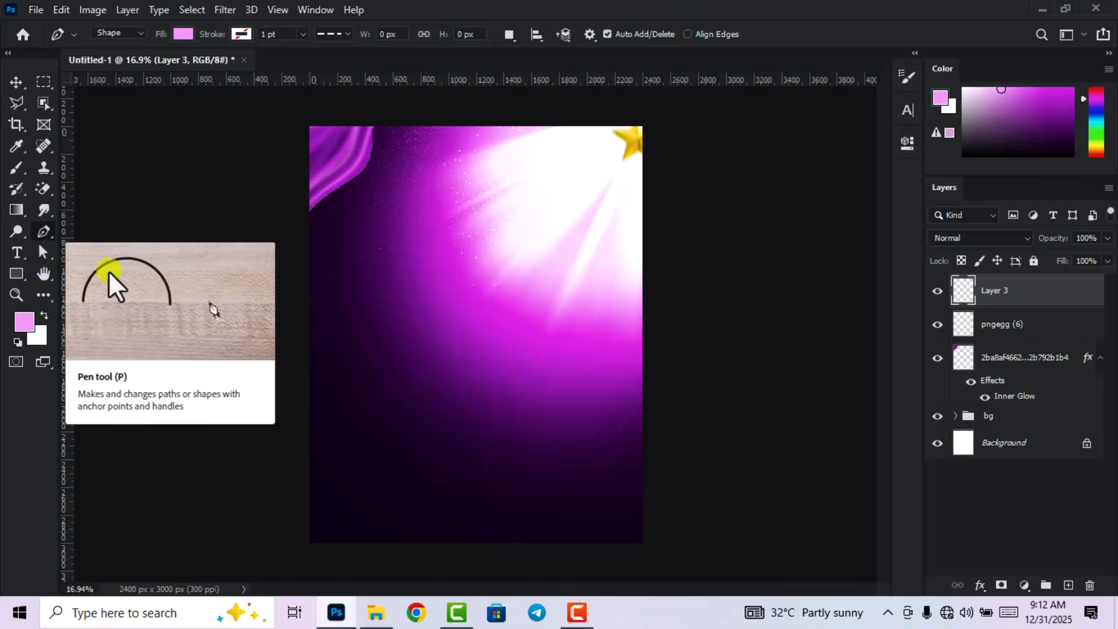
{"action": "left_click", "coordinate": [139, 33]}
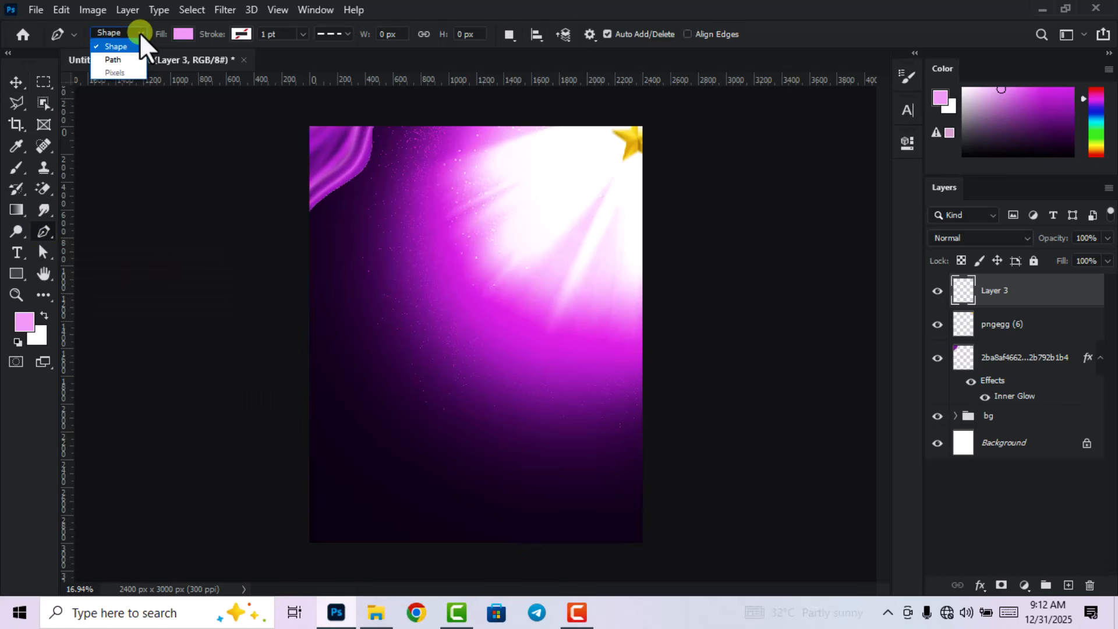
{"action": "left_click", "coordinate": [117, 44]}
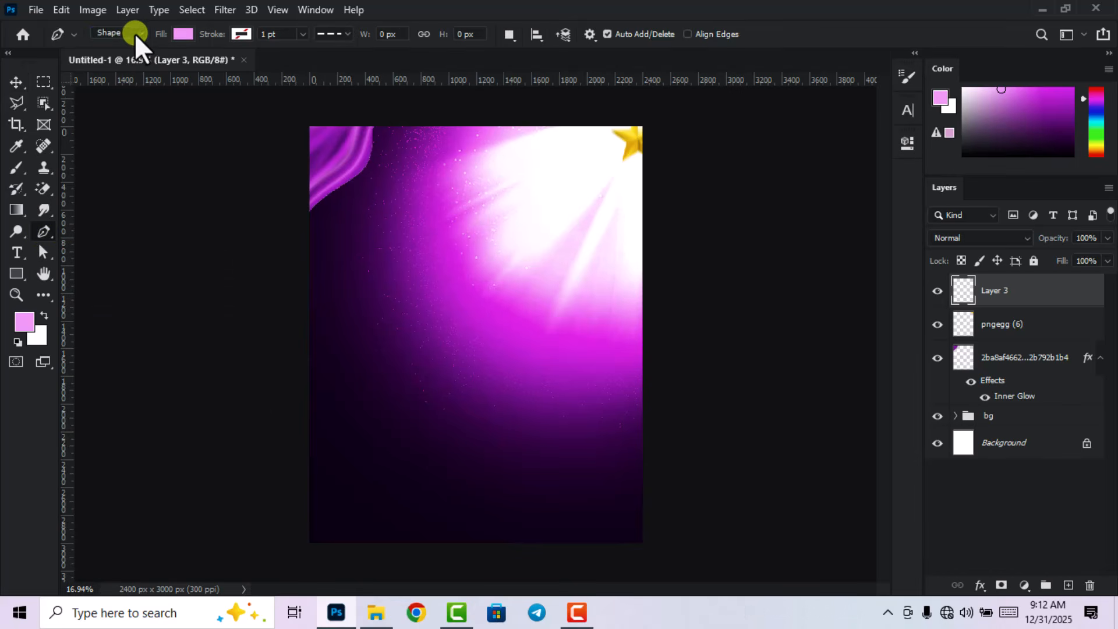
{"action": "left_click", "coordinate": [135, 33]}
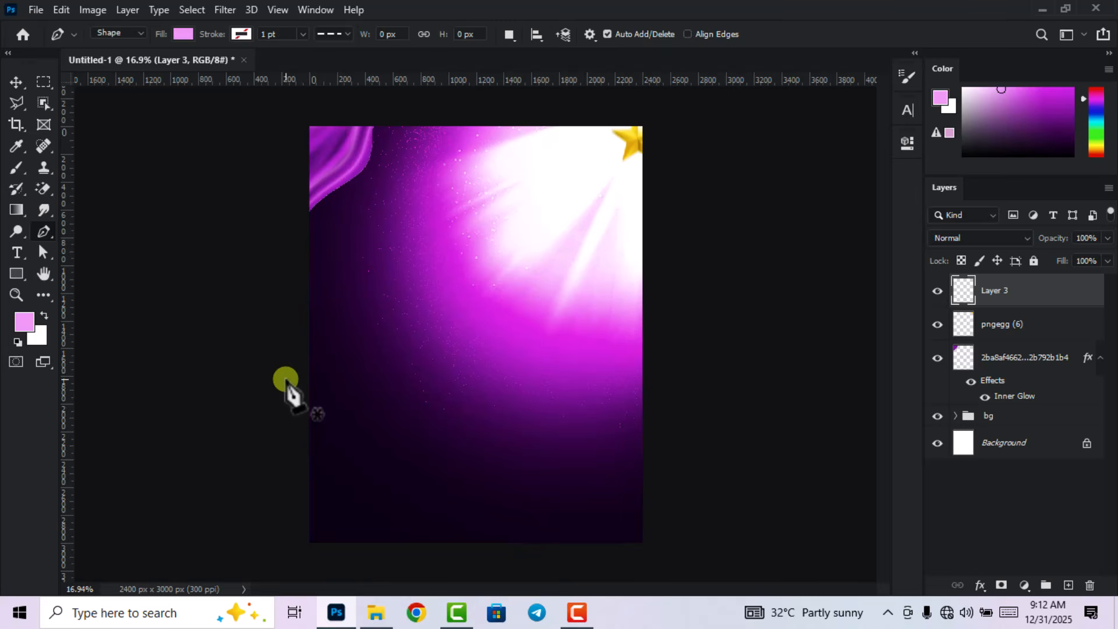
Draw a closed, gently curved wave shape covering the poster's lower half, extending past both edges.
{"action": "left_click", "coordinate": [285, 379]}
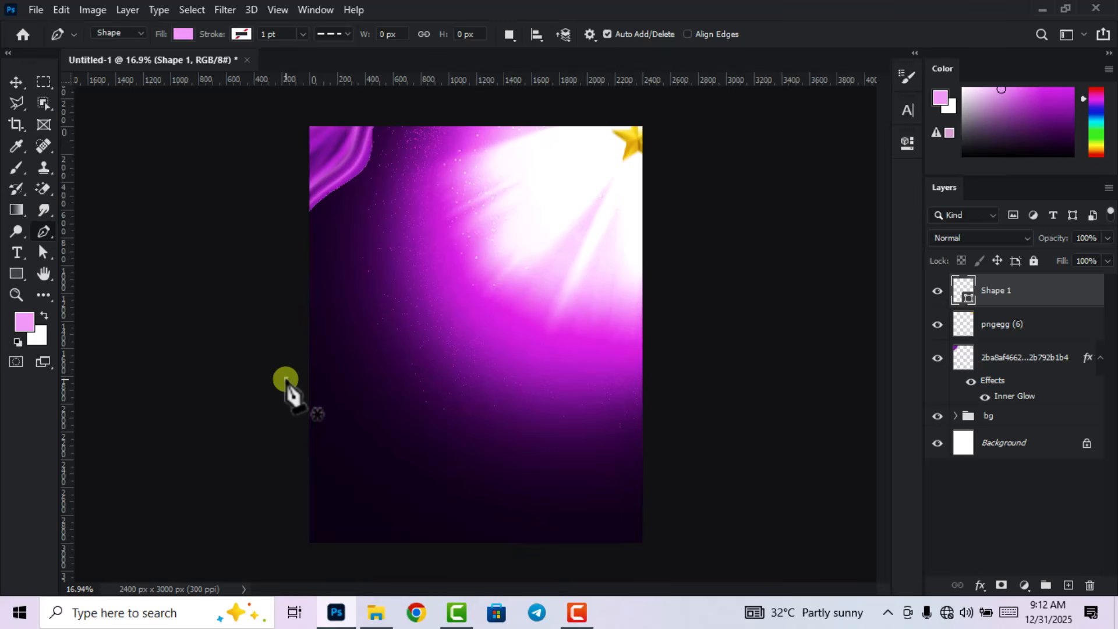
{"action": "left_click", "coordinate": [481, 371]}
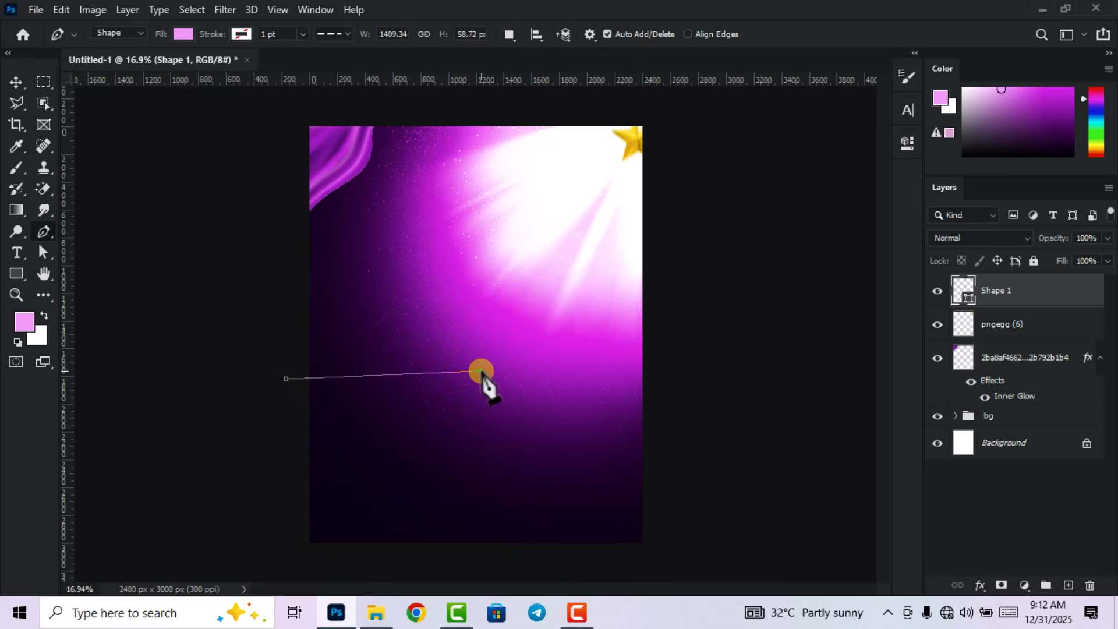
{"action": "left_click_drag", "start_coordinate": [481, 371], "coordinate": [564, 396]}
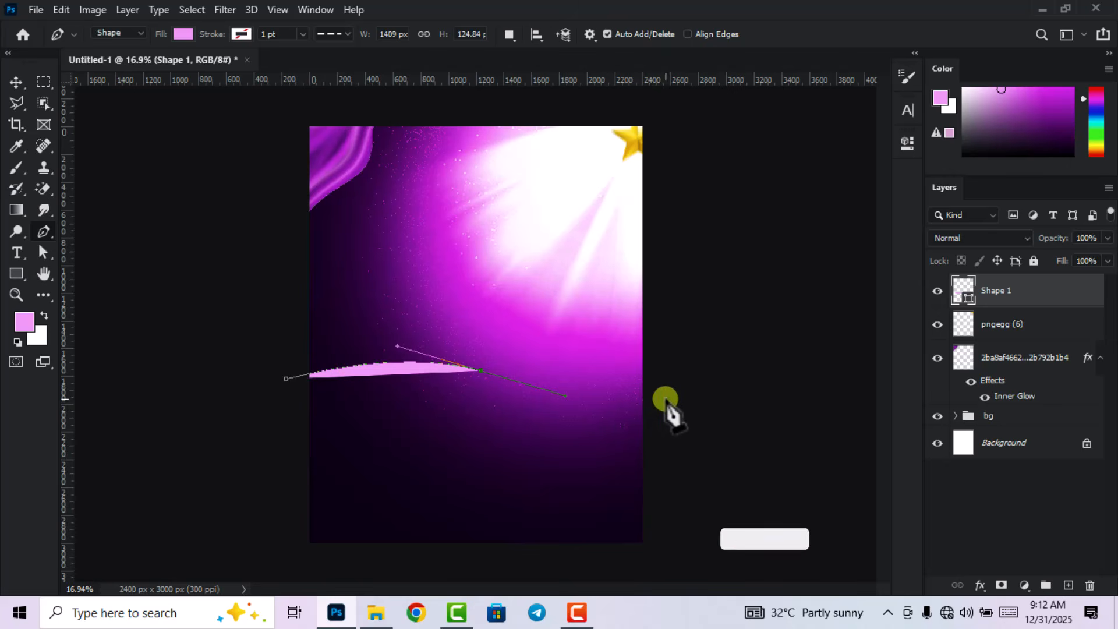
{"action": "left_click_drag", "start_coordinate": [668, 400], "coordinate": [717, 390]}
{"action": "left_click", "coordinate": [727, 438]}
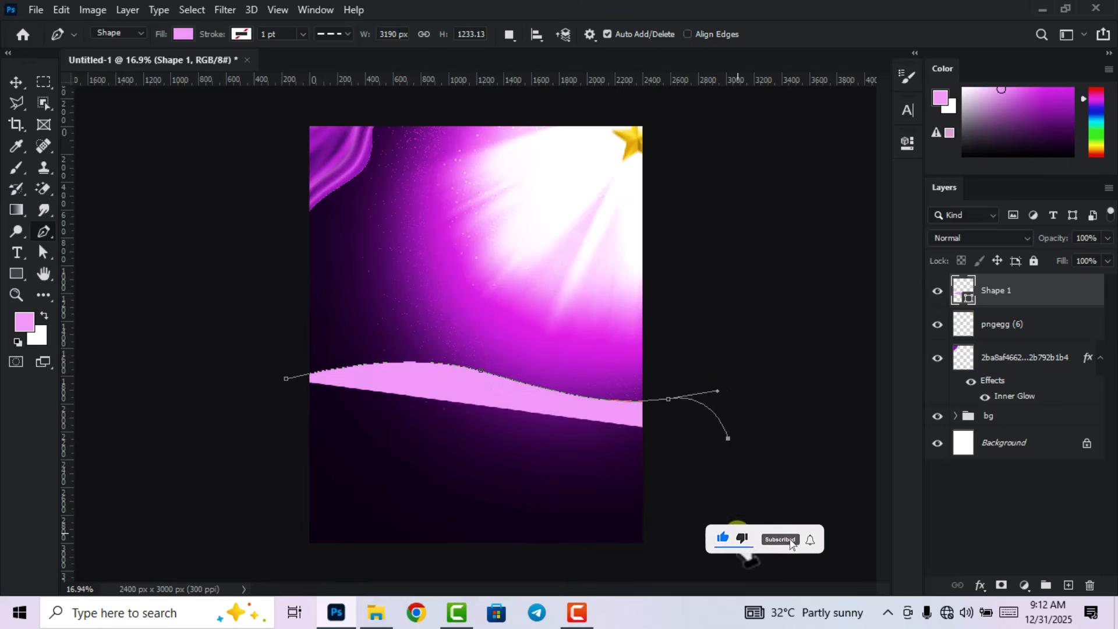
{"action": "left_click", "coordinate": [737, 535]}
{"action": "left_click_drag", "start_coordinate": [684, 566], "coordinate": [676, 565]}
{"action": "left_click", "coordinate": [569, 565]}
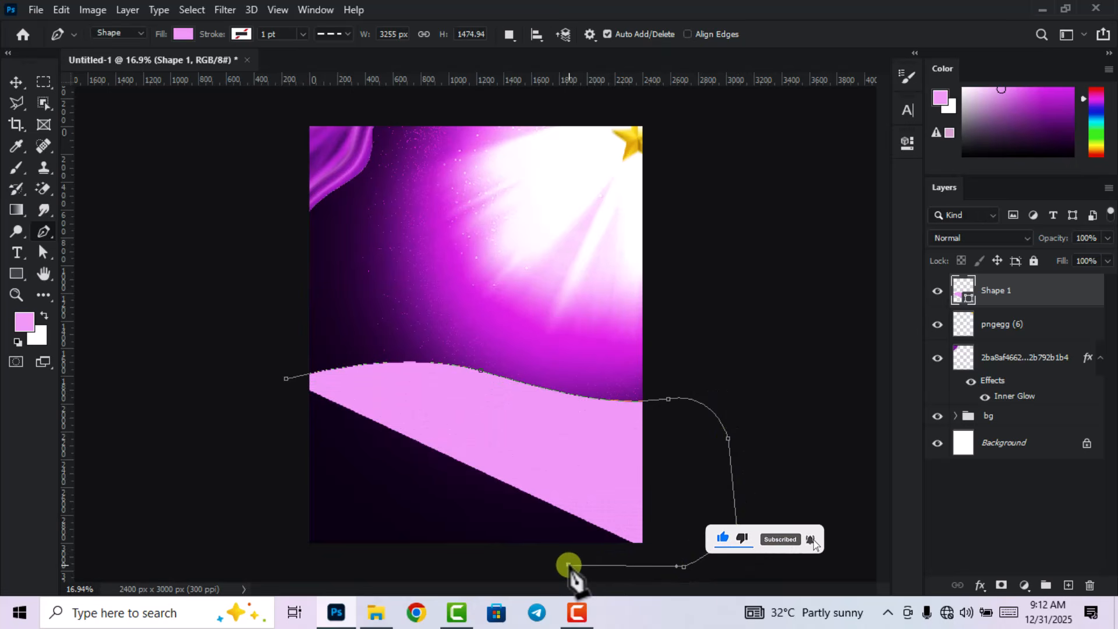
{"action": "left_click", "coordinate": [286, 562]}
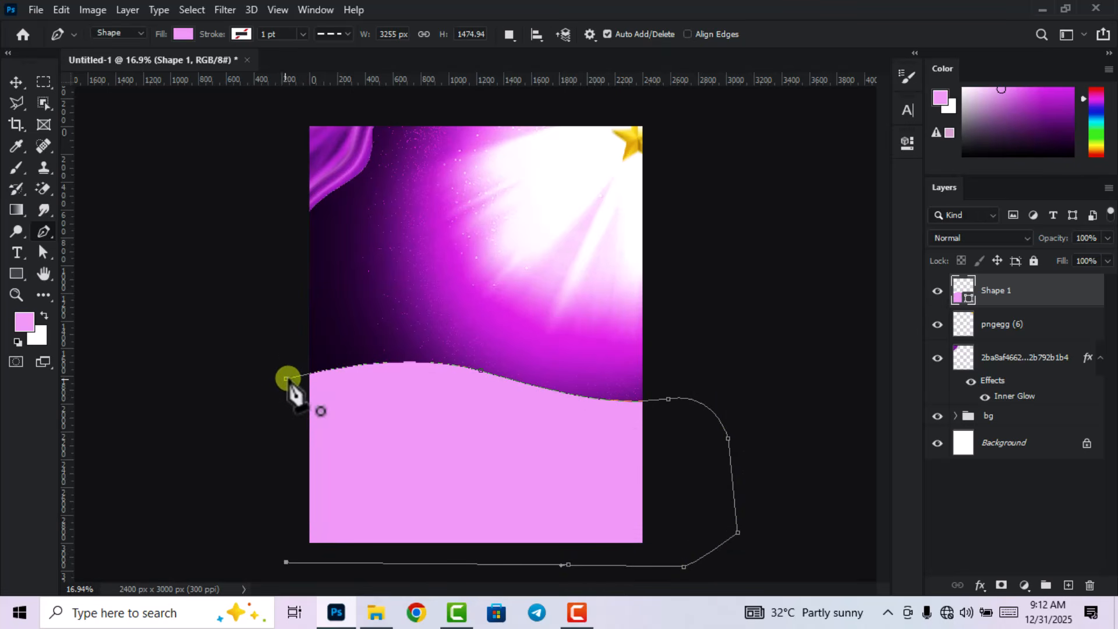
{"action": "left_click", "coordinate": [16, 83]}
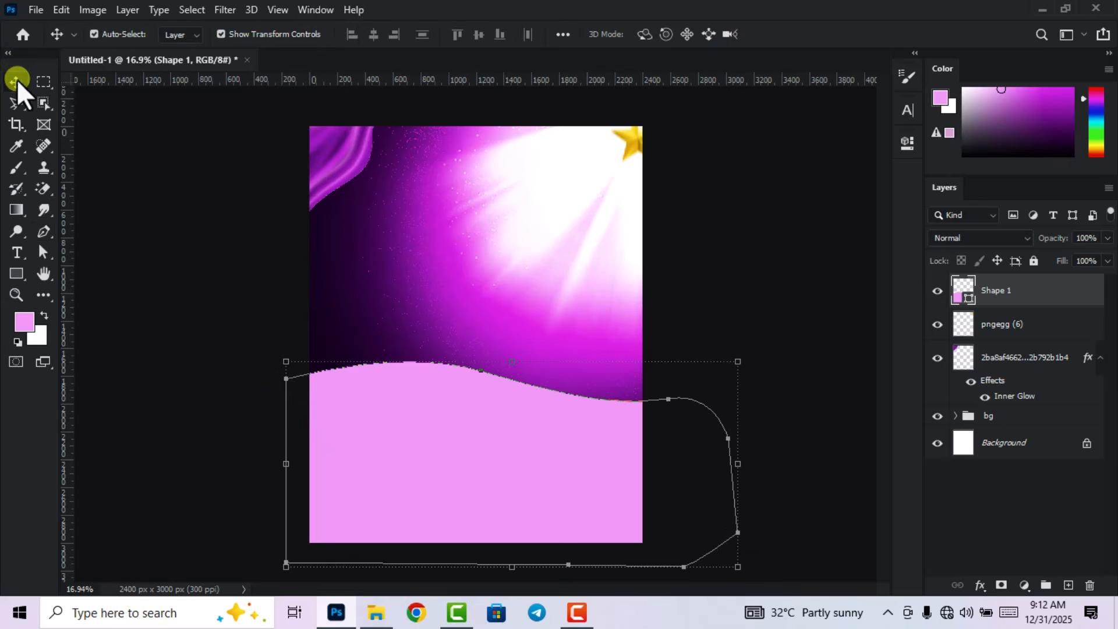
{"action": "double_click", "coordinate": [961, 297]}
Change Shape 1's fill to near-black purple #15001b.
{"action": "left_click", "coordinate": [317, 356]}
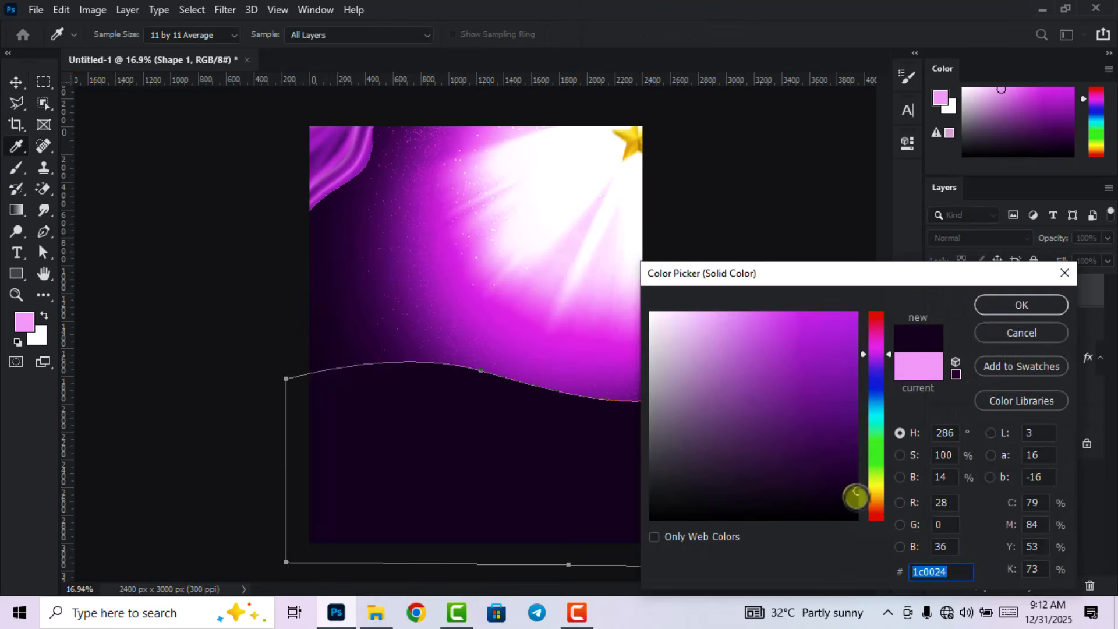
{"action": "left_click", "coordinate": [855, 496]}
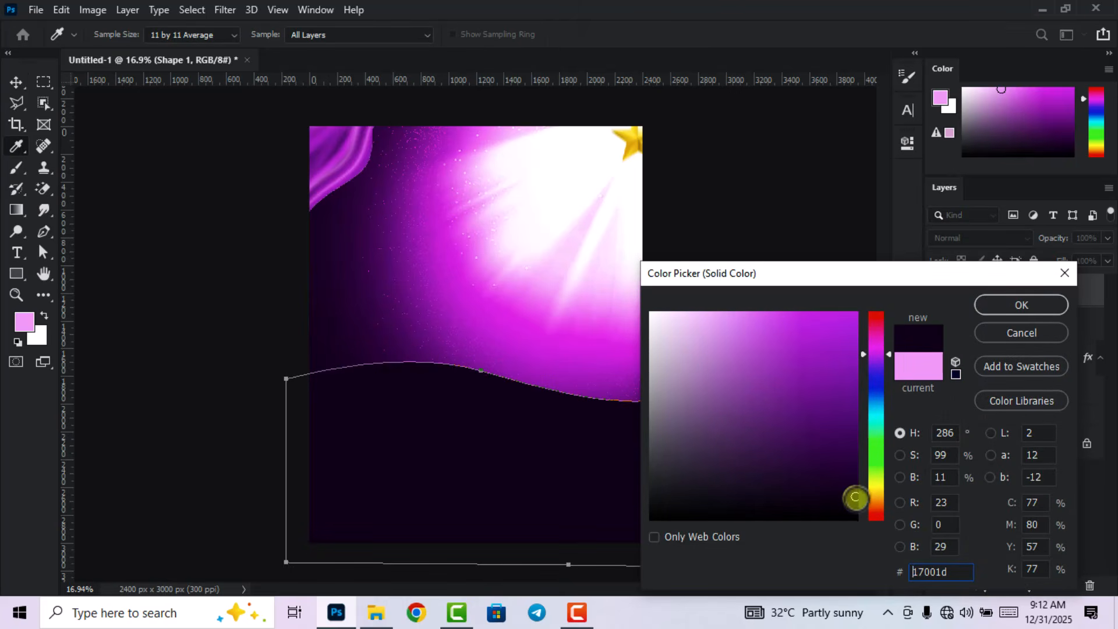
{"action": "left_click", "coordinate": [939, 574]}
{"action": "left_click_drag", "start_coordinate": [949, 569], "coordinate": [889, 570]}
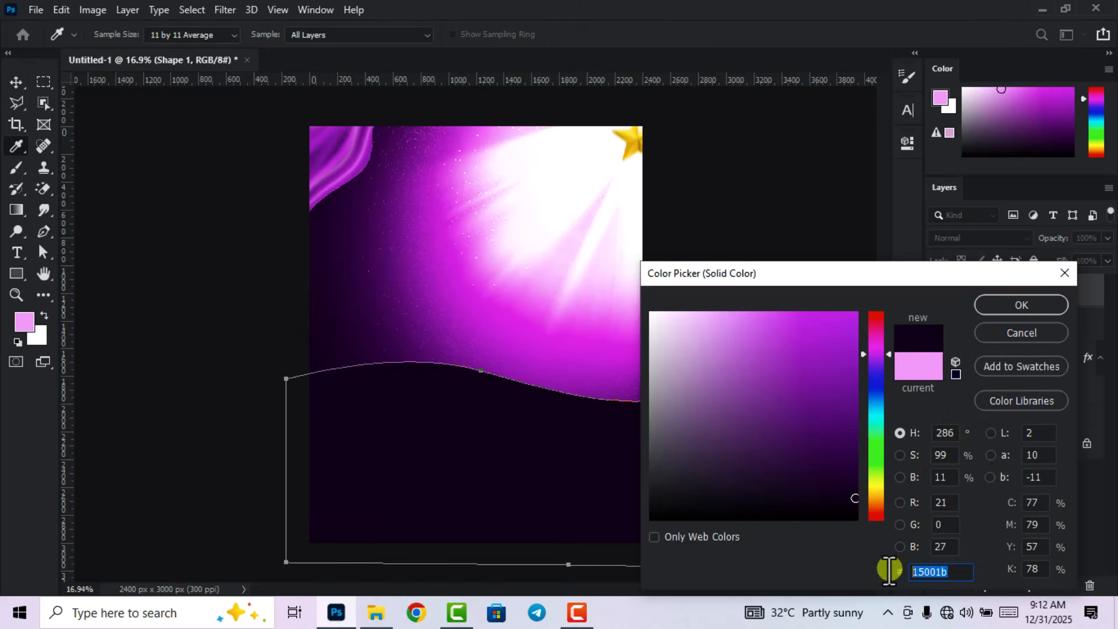
{"action": "left_click", "coordinate": [1022, 305]}
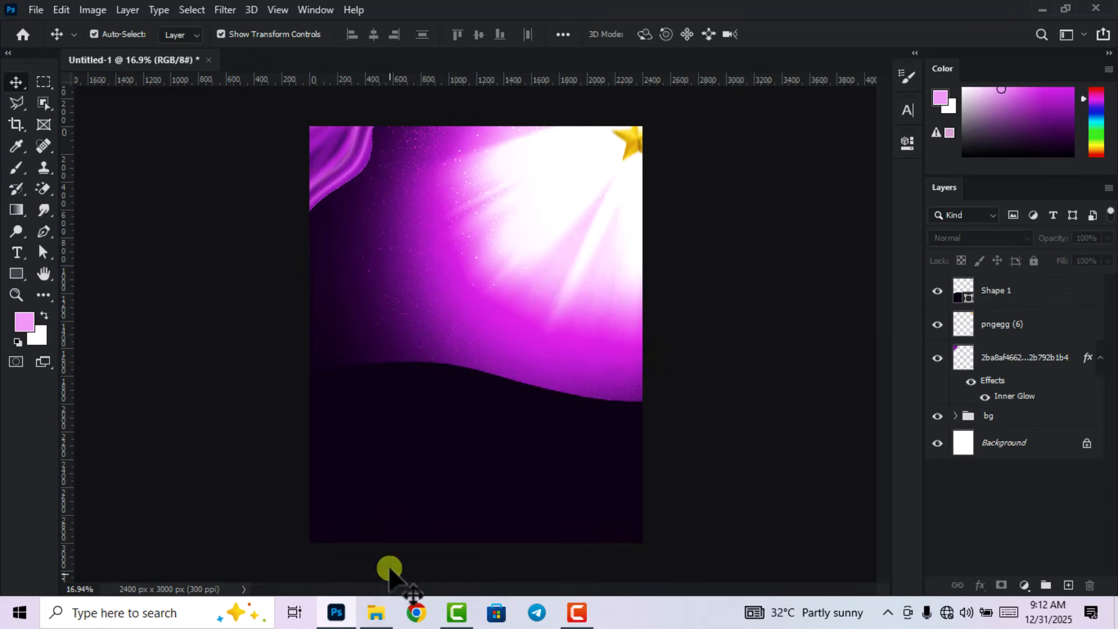
{"action": "left_click", "coordinate": [383, 612]}
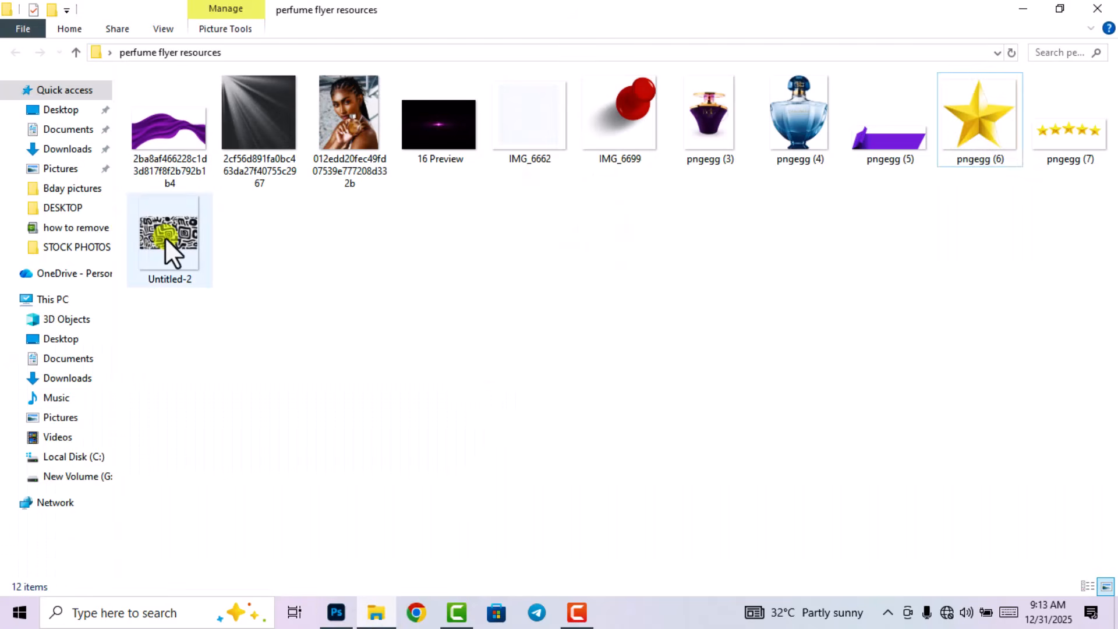
Drag the Untitled-2 maze pattern onto the canvas and enlarge it over the lower poster.
{"action": "left_click_drag", "start_coordinate": [166, 237], "coordinate": [469, 480]}
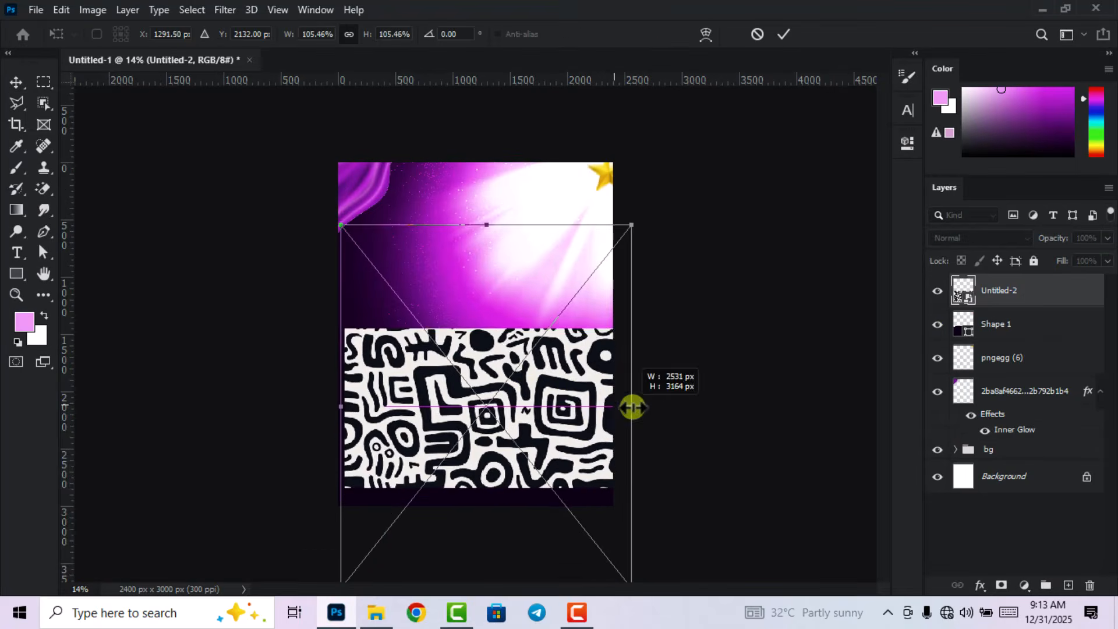
{"action": "left_click_drag", "start_coordinate": [631, 404], "coordinate": [573, 442]}
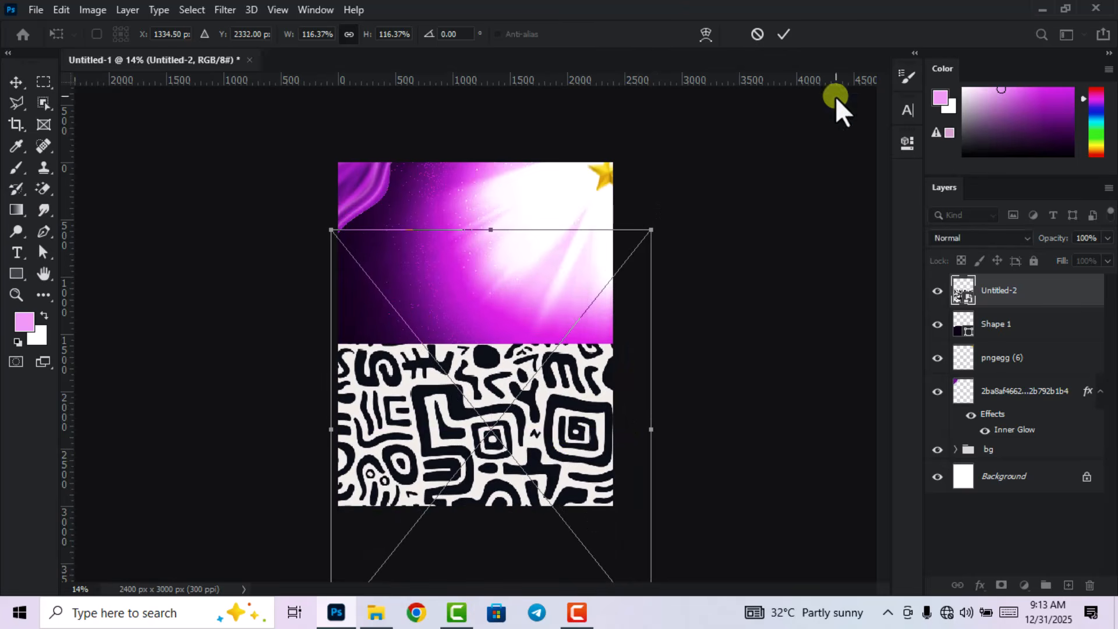
Commit the Untitled-2 pattern, clip it to the wave shape, and set it to Overlay.
{"action": "left_click", "coordinate": [786, 35]}
{"action": "right_click", "coordinate": [1018, 294]}
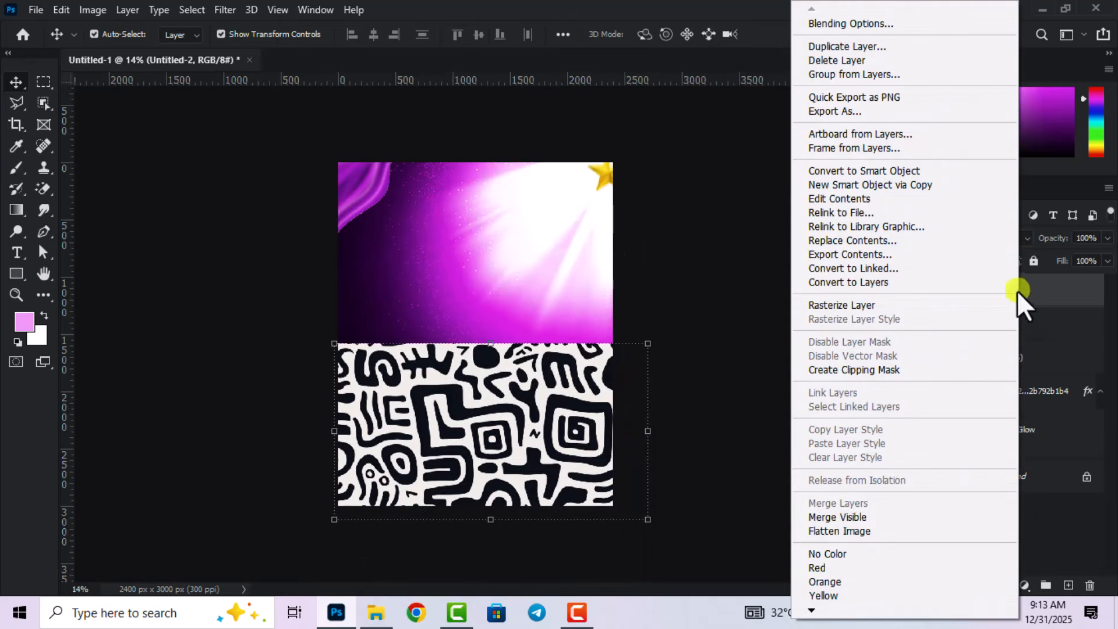
{"action": "left_click", "coordinate": [871, 369]}
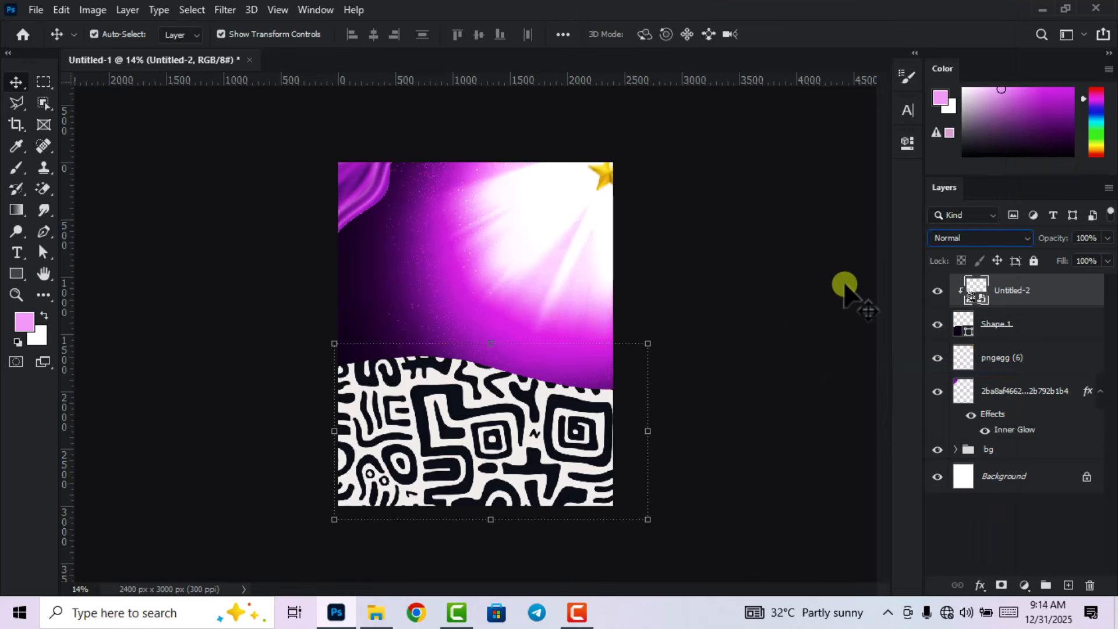
{"action": "left_click", "coordinate": [977, 236]}
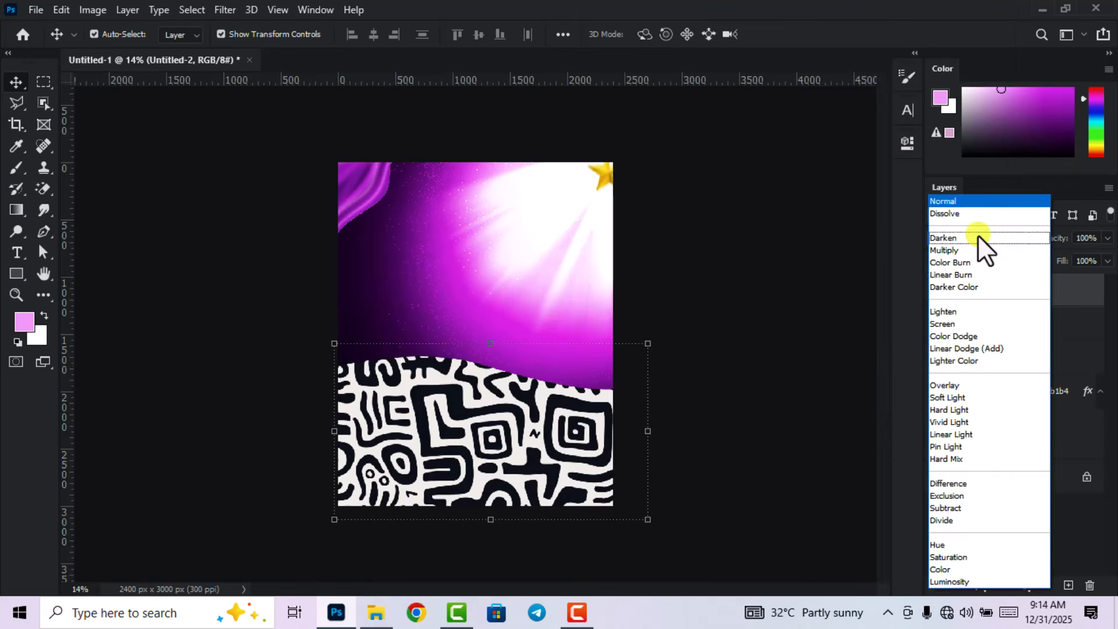
{"action": "left_click", "coordinate": [962, 387]}
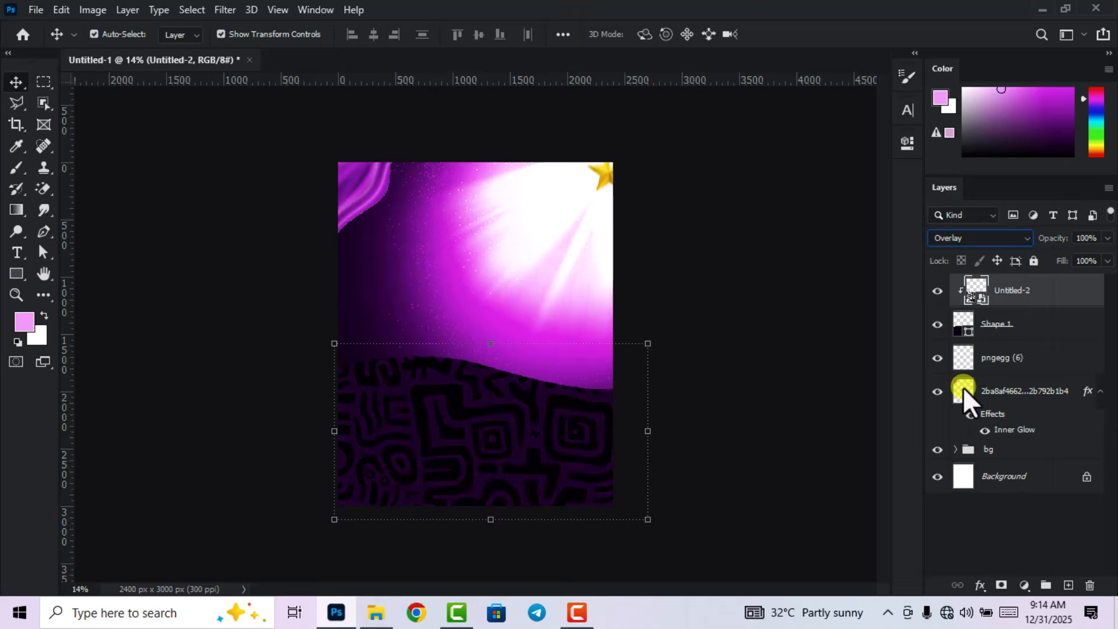
{"action": "left_click", "coordinate": [754, 275]}
{"action": "scroll", "coordinate": [754, 275], "scroll_direction": "up", "scroll_amount": 2}
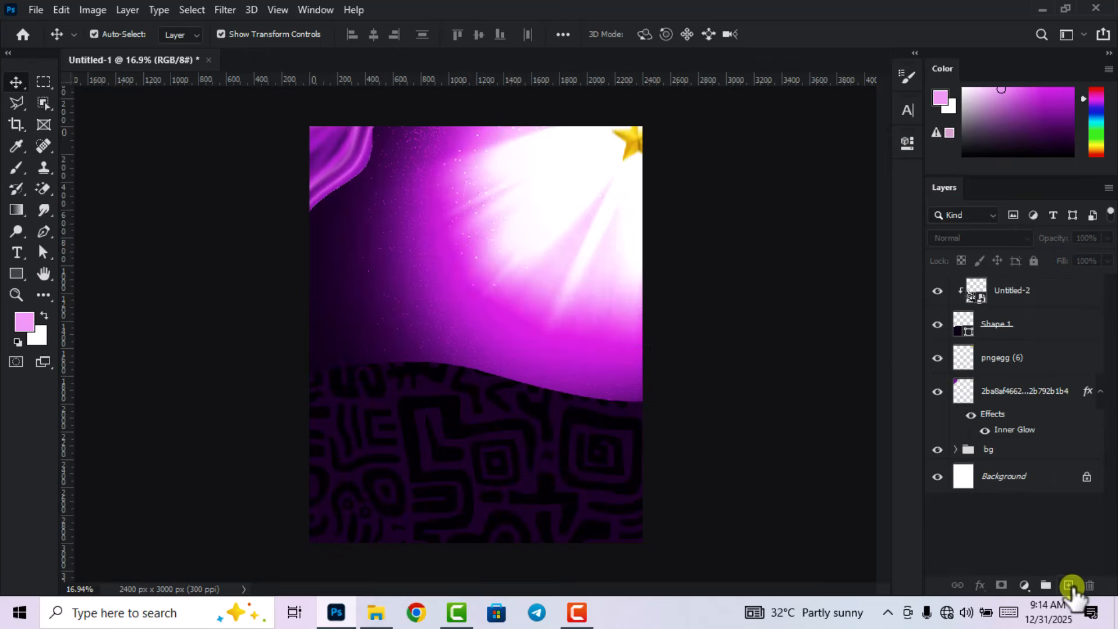
Add Layer 3 clipped above the pattern and set the foreground colour to c500ff.
{"action": "left_click", "coordinate": [1069, 586]}
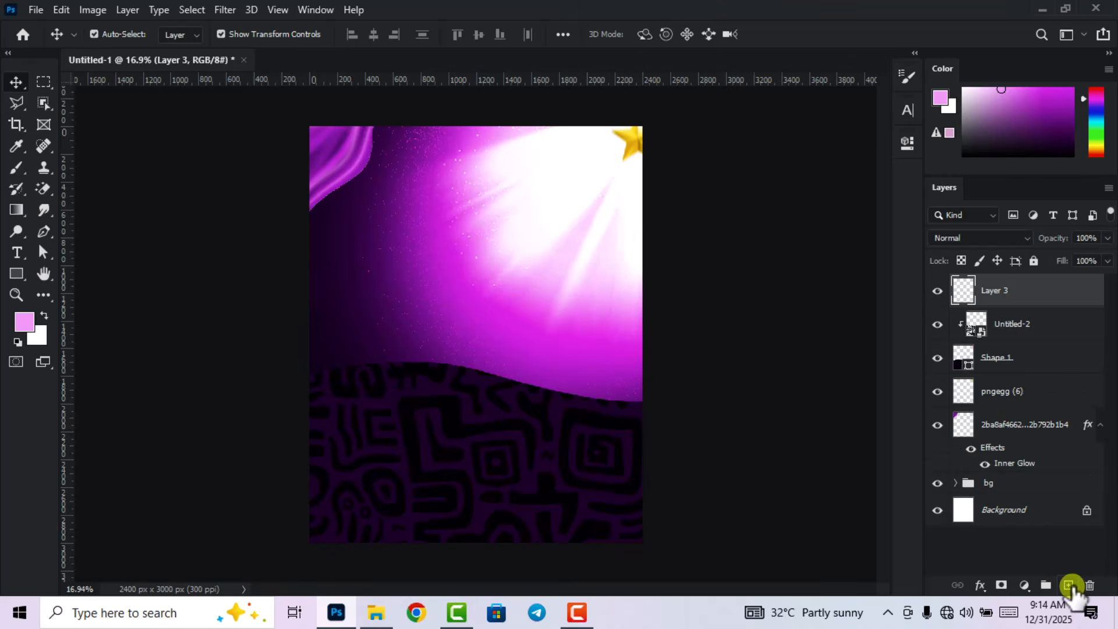
{"action": "right_click", "coordinate": [1020, 302]}
{"action": "left_click", "coordinate": [906, 314]}
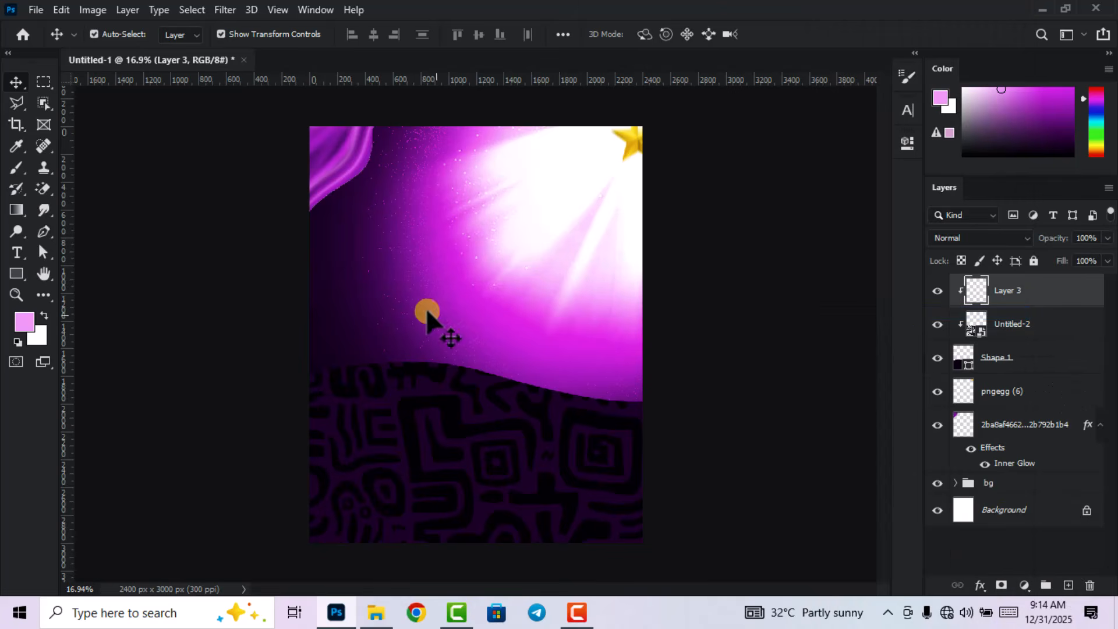
{"action": "left_click", "coordinate": [22, 323]}
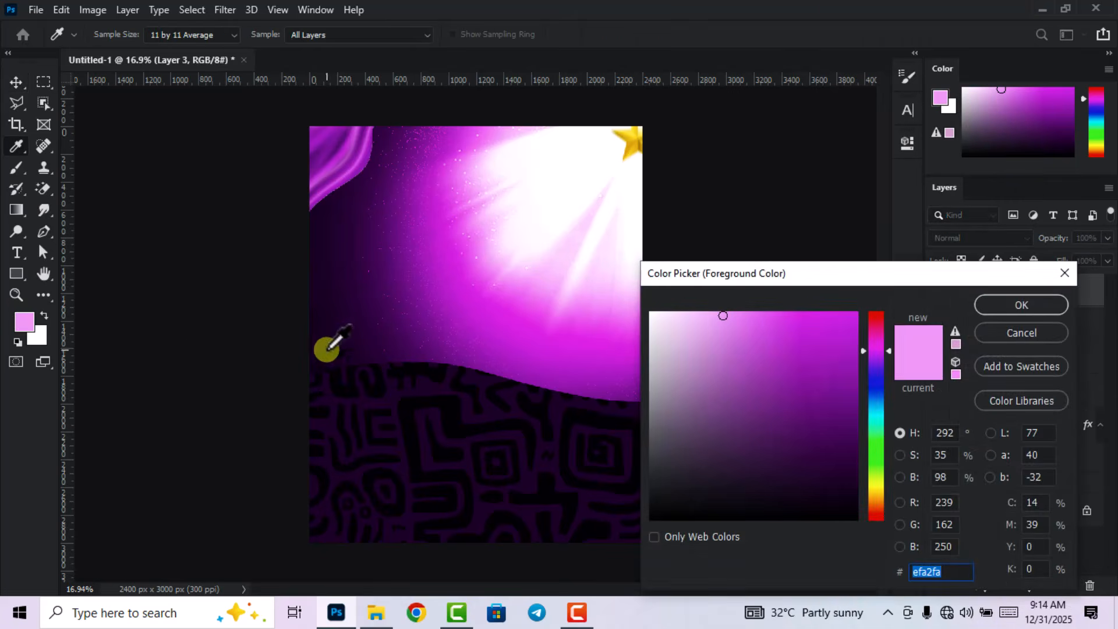
{"action": "left_click", "coordinate": [318, 353]}
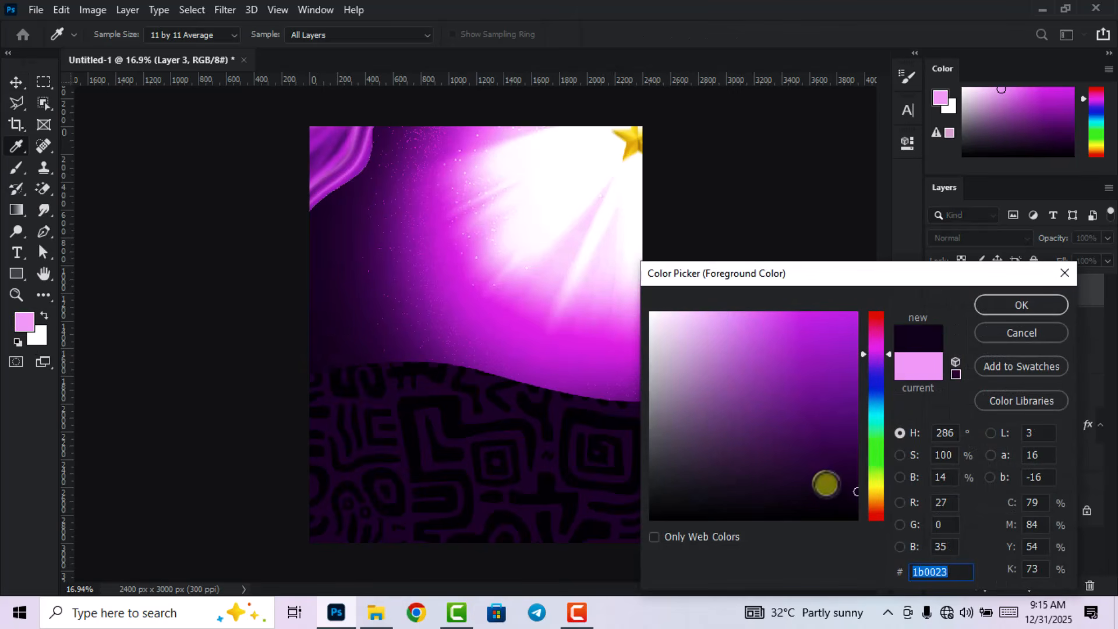
{"action": "mouse_move", "coordinate": [851, 472]}
{"action": "left_mouse_down"}
{"action": "mouse_move", "coordinate": [846, 382]}
{"action": "mouse_move", "coordinate": [867, 292]}
{"action": "left_mouse_up"}
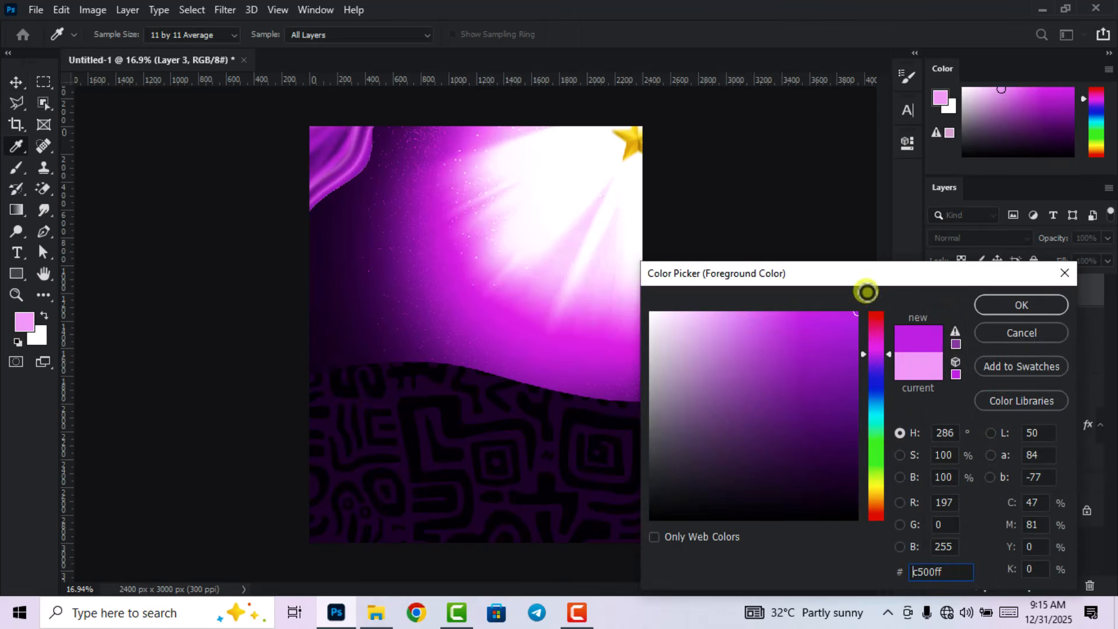
{"action": "left_click", "coordinate": [1040, 307]}
Paint a magenta glow across the wave's top with a 1102 px soft round brush.
{"action": "key", "text": "v"}
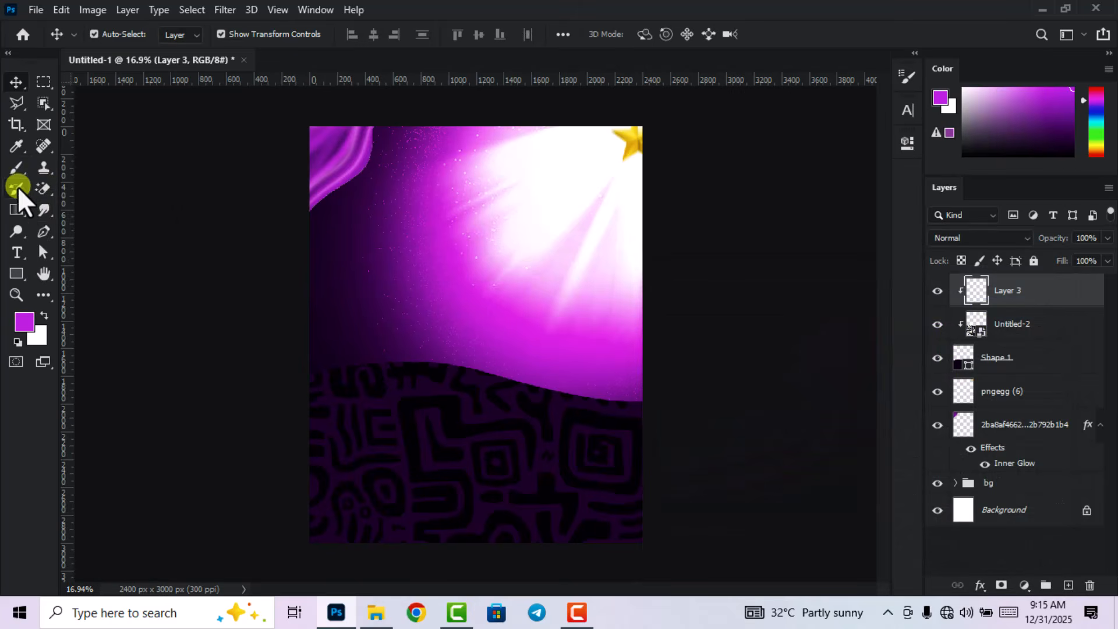
{"action": "left_click", "coordinate": [16, 171]}
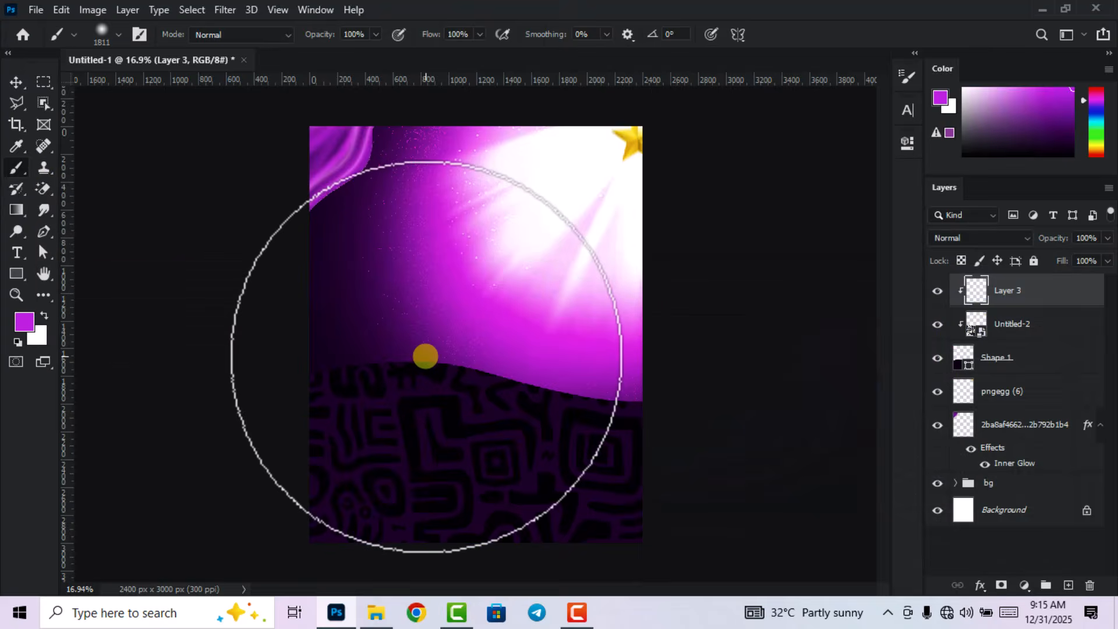
{"action": "right_click", "coordinate": [426, 356]}
{"action": "left_click", "coordinate": [602, 364]}
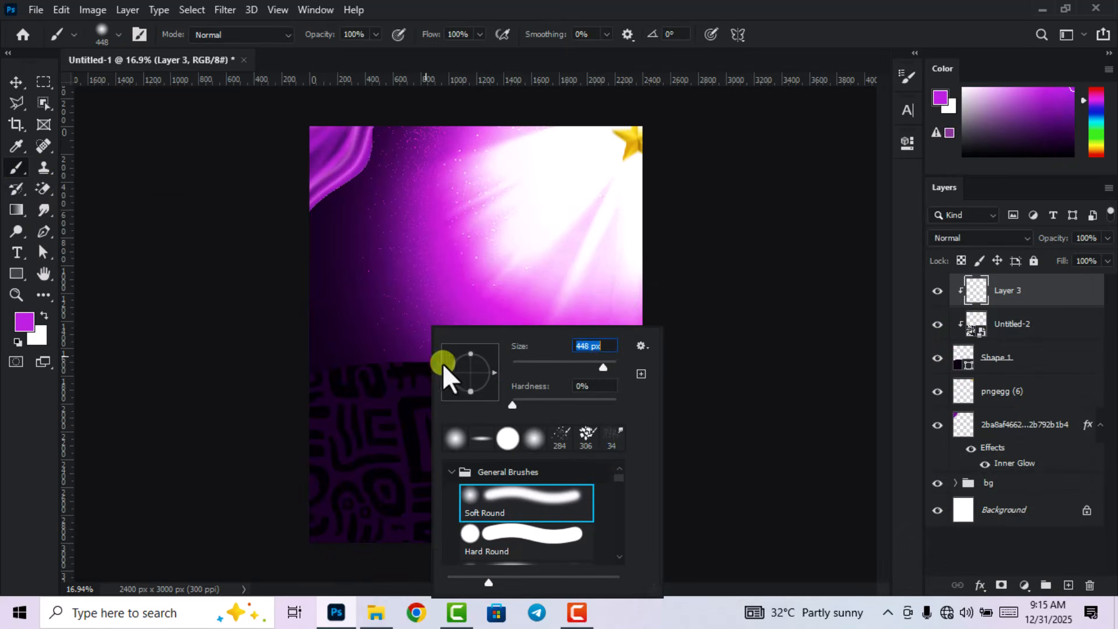
{"action": "mouse_move", "coordinate": [605, 361]}
{"action": "left_mouse_down"}
{"action": "mouse_move", "coordinate": [519, 362]}
{"action": "mouse_move", "coordinate": [620, 373]}
{"action": "mouse_move", "coordinate": [606, 361]}
{"action": "left_mouse_up"}
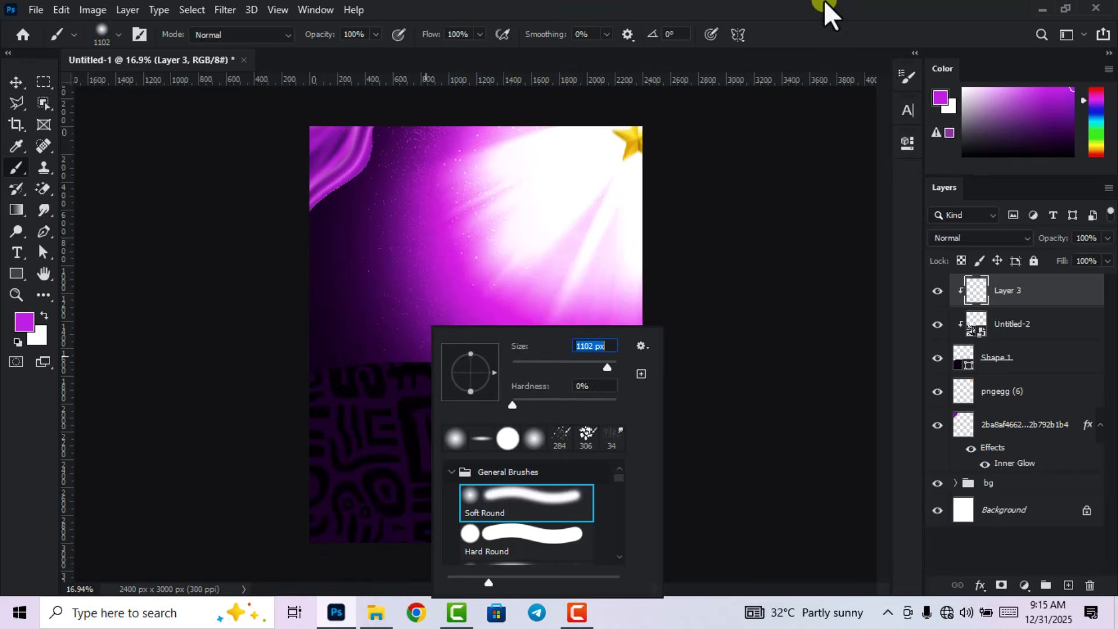
{"action": "left_click", "coordinate": [822, 5]}
{"action": "mouse_move", "coordinate": [327, 362]}
{"action": "left_mouse_down"}
{"action": "mouse_move", "coordinate": [393, 344]}
{"action": "mouse_move", "coordinate": [460, 346]}
{"action": "mouse_move", "coordinate": [587, 369]}
{"action": "mouse_move", "coordinate": [527, 373]}
{"action": "left_mouse_up"}
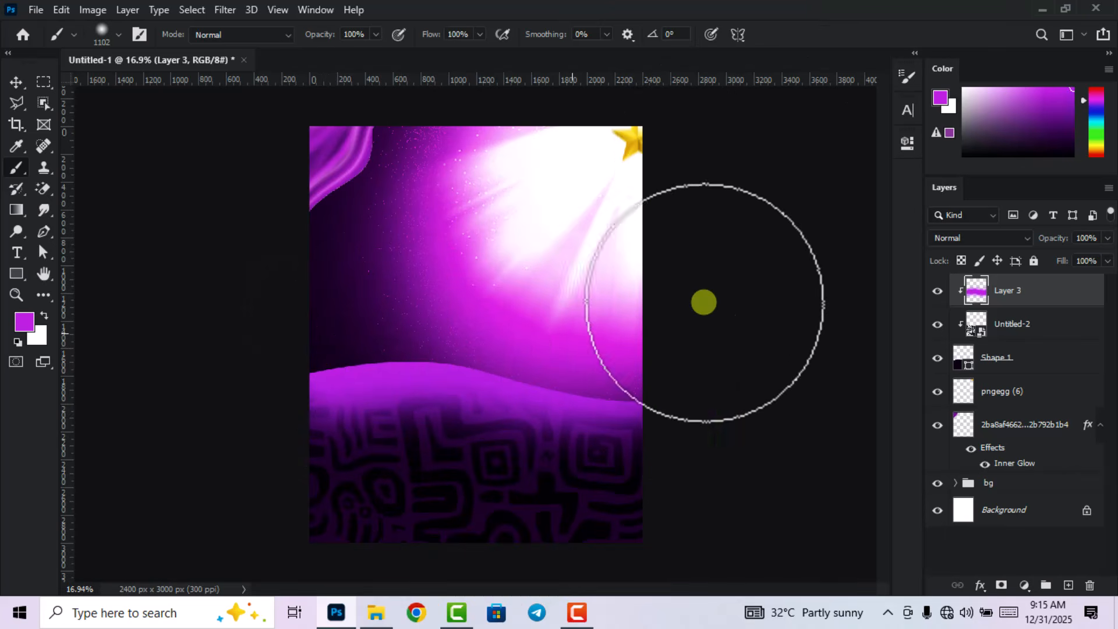
Nudge the glow up slightly and set Layer 3's blend mode to Screen.
{"action": "left_click", "coordinate": [17, 81]}
{"action": "scroll", "coordinate": [381, 276], "scroll_direction": "up", "scroll_amount": 1}
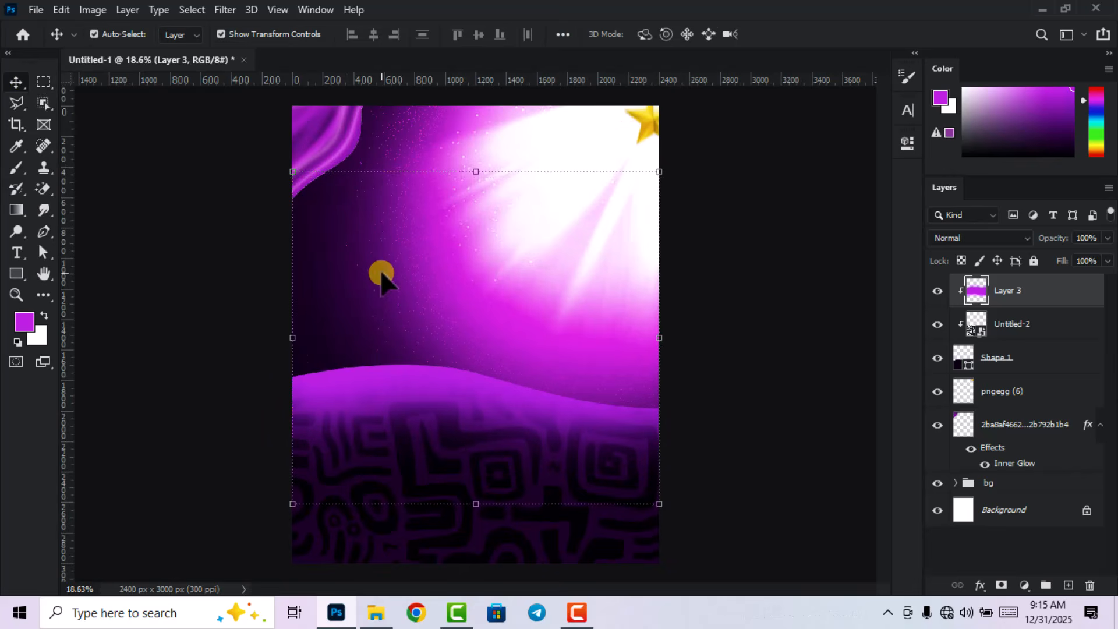
{"action": "key", "text": "shift+Up"}
{"action": "key", "text": "shift+Up"}
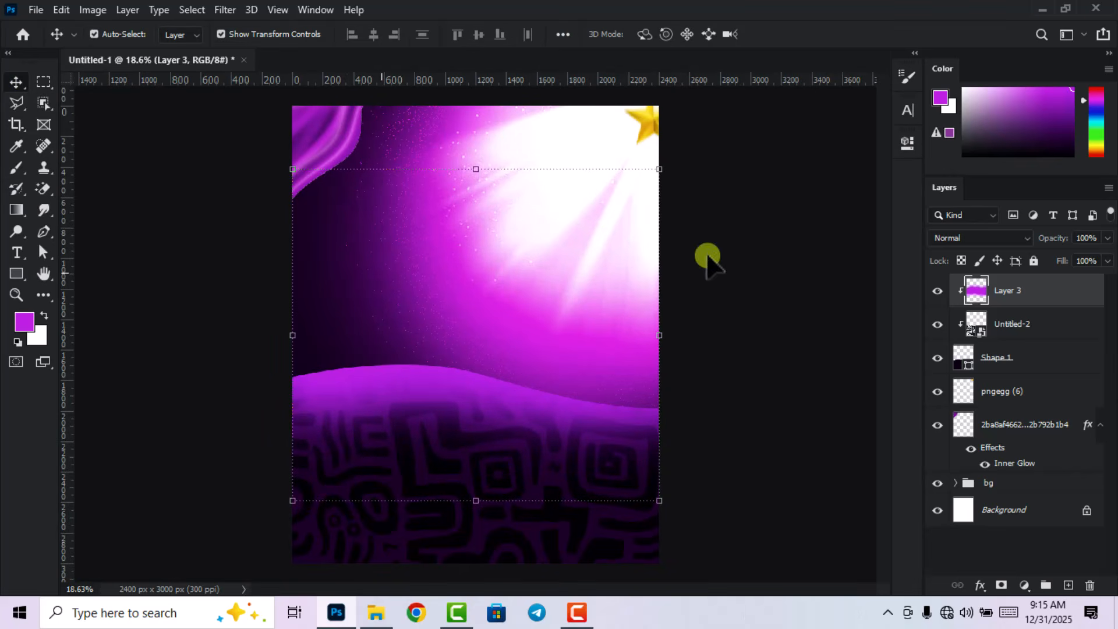
{"action": "left_click", "coordinate": [995, 239]}
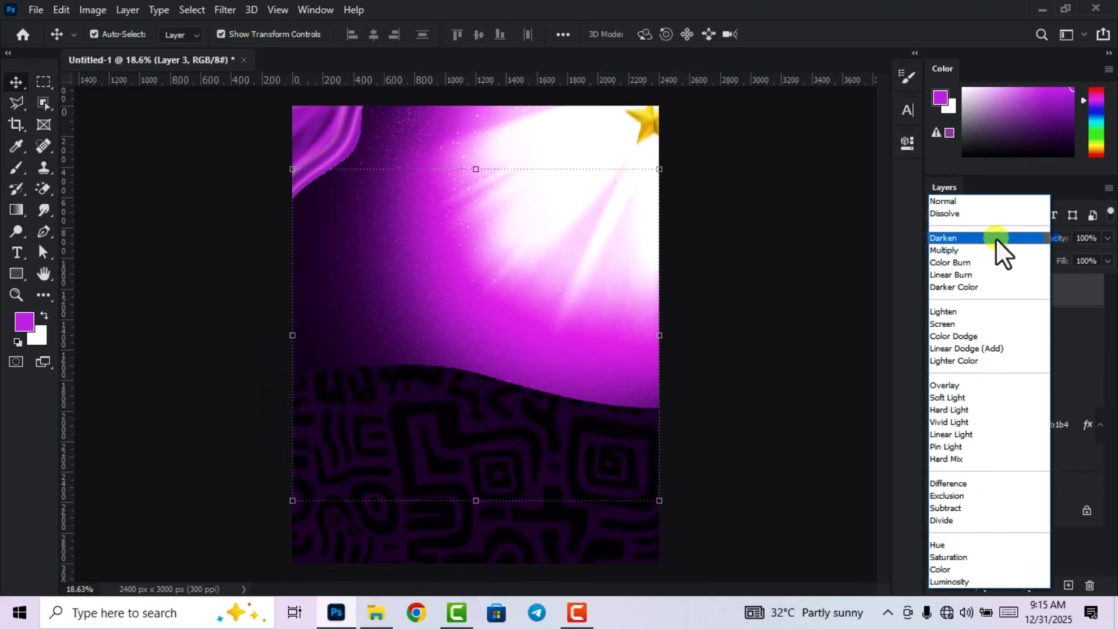
{"action": "left_click", "coordinate": [961, 324]}
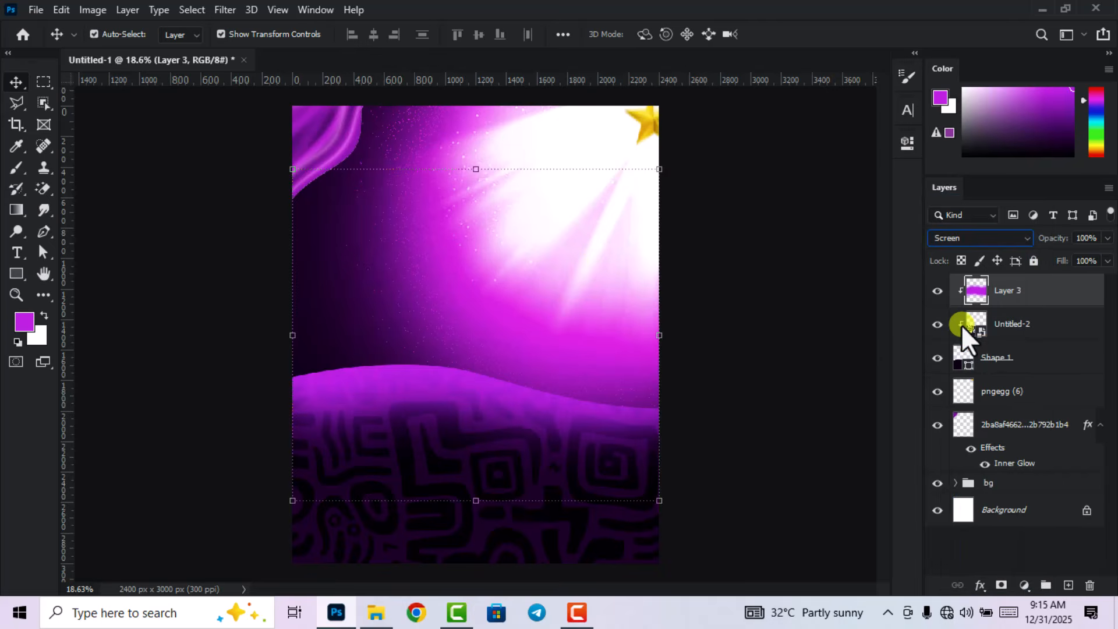
{"action": "left_click", "coordinate": [716, 392]}
{"action": "scroll", "coordinate": [716, 392], "scroll_direction": "down", "scroll_amount": 1}
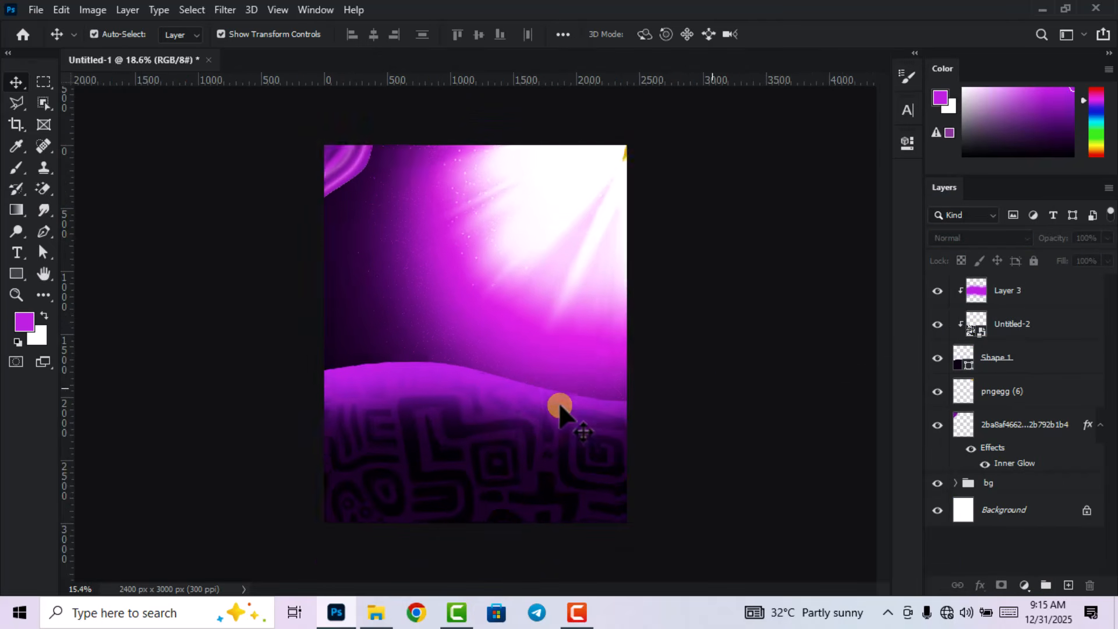
Group the purple wave layers and the pngegg (6) star layer into Group 2.
{"action": "left_click", "coordinate": [1004, 361]}
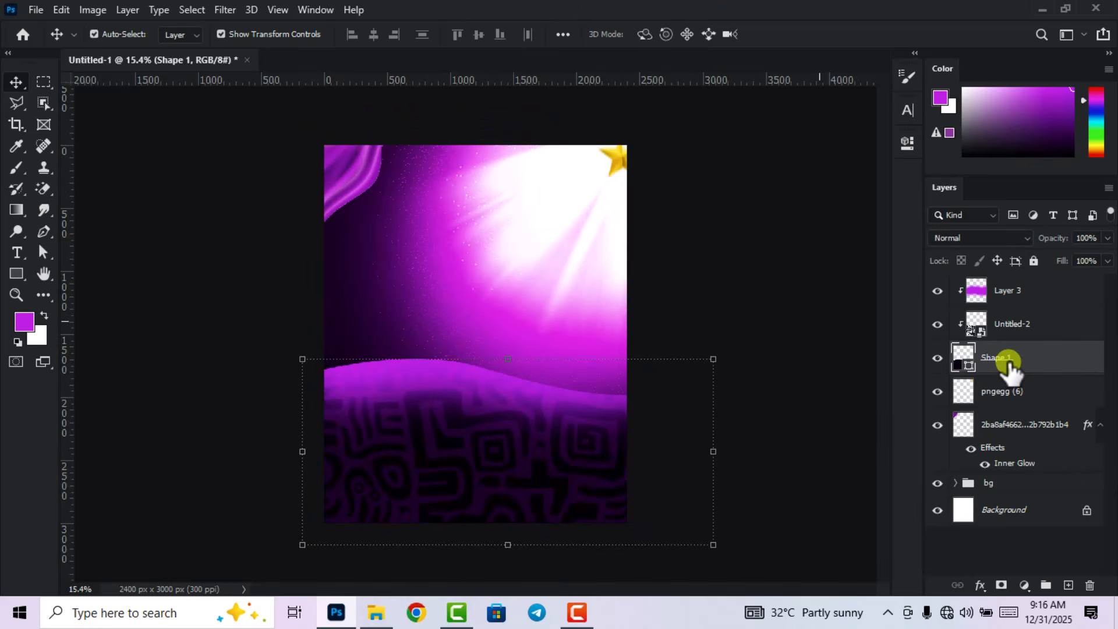
{"action": "left_click", "coordinate": [1021, 298], "text": "shift"}
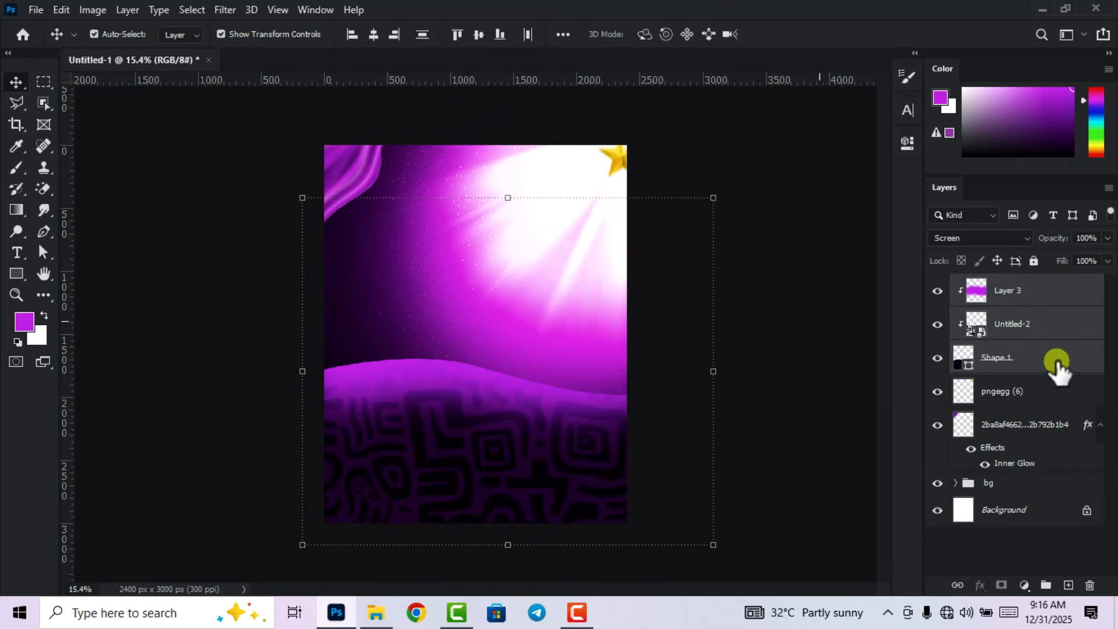
{"action": "left_click_drag", "start_coordinate": [1058, 367], "coordinate": [1045, 586]}
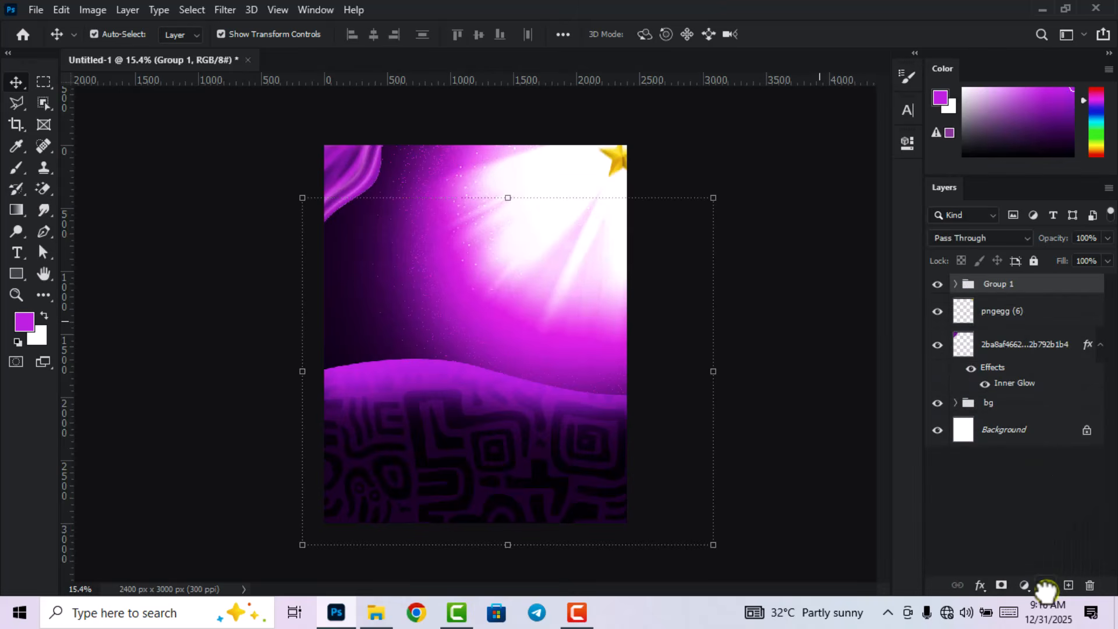
{"action": "left_click", "coordinate": [862, 372]}
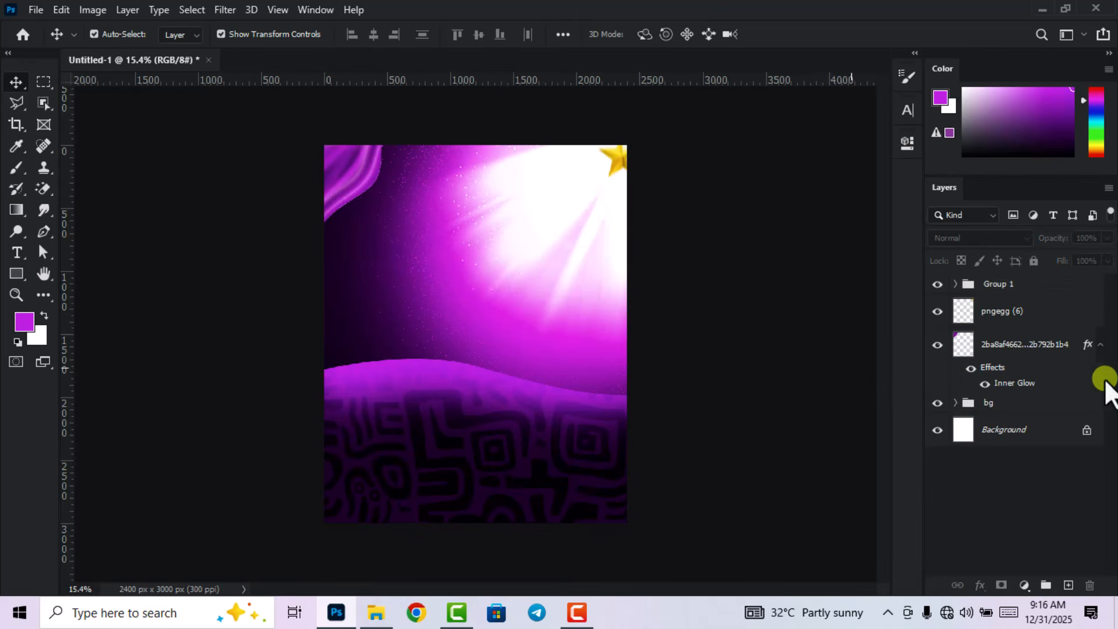
{"action": "left_click", "coordinate": [1100, 347]}
{"action": "left_click", "coordinate": [1029, 349]}
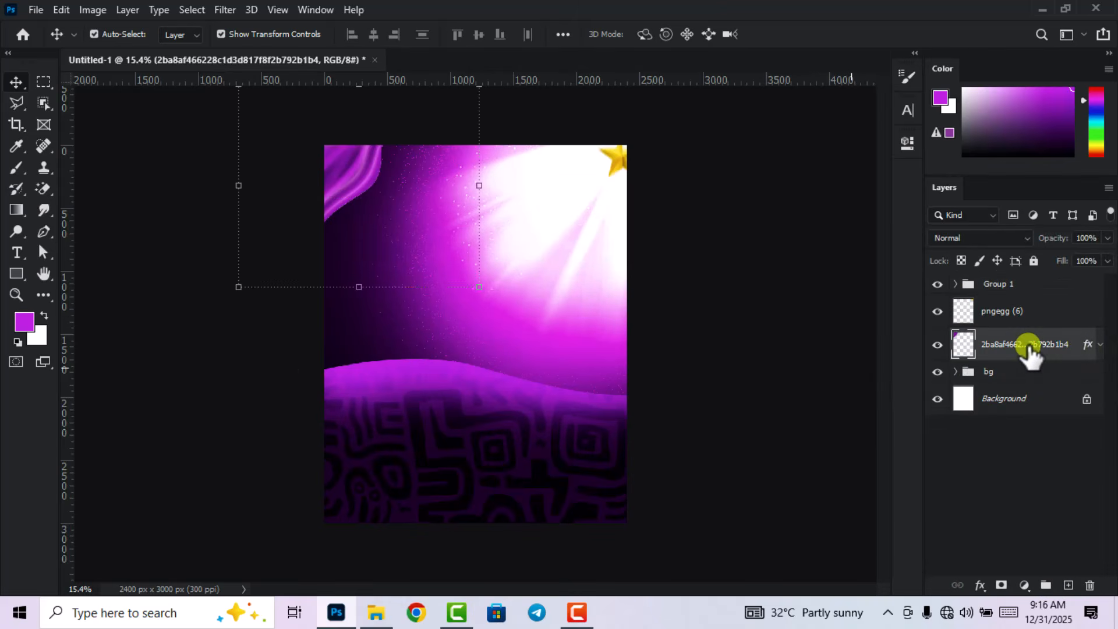
{"action": "left_click", "coordinate": [1042, 316], "text": "ctrl"}
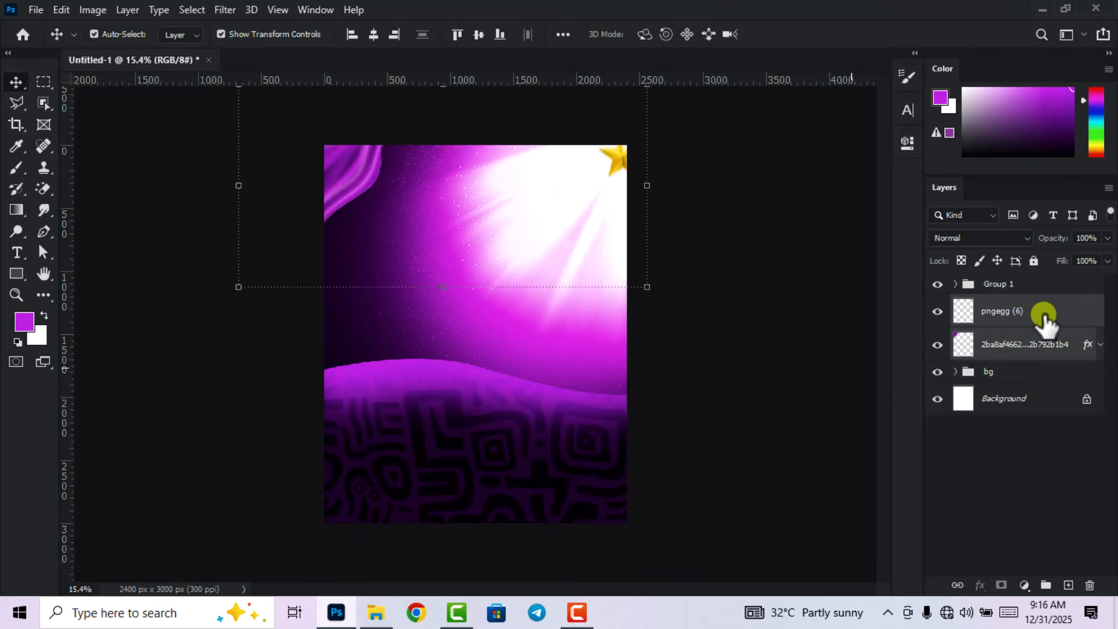
{"action": "left_click_drag", "start_coordinate": [1059, 345], "coordinate": [1046, 585]}
Drag the model-with-perfume photo from the resources folder into the poster.
{"action": "left_click", "coordinate": [758, 355]}
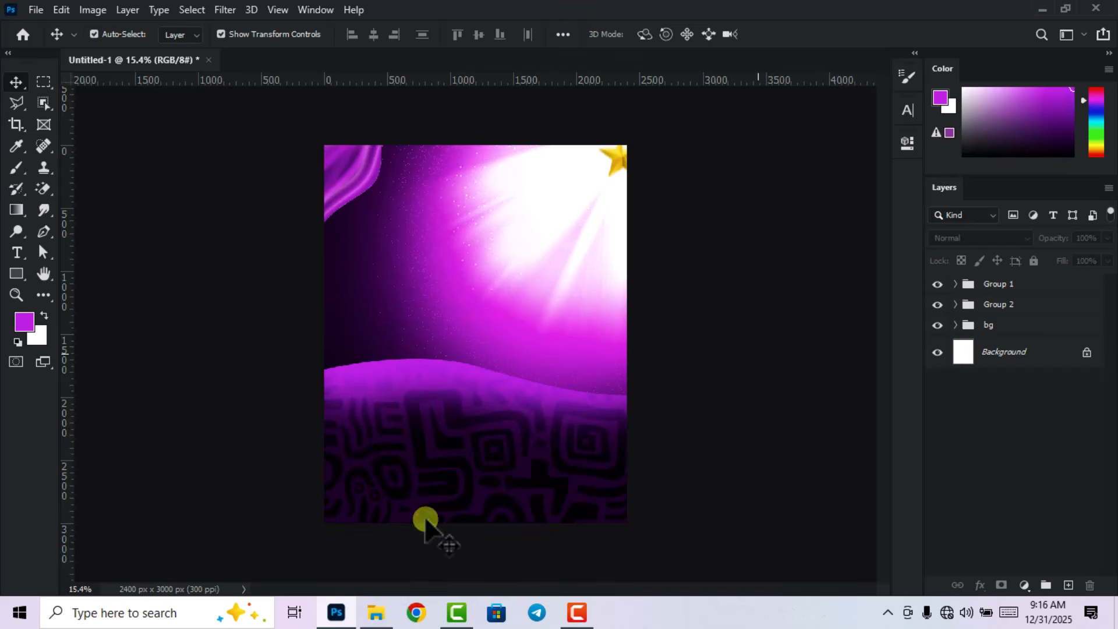
{"action": "left_click", "coordinate": [376, 613]}
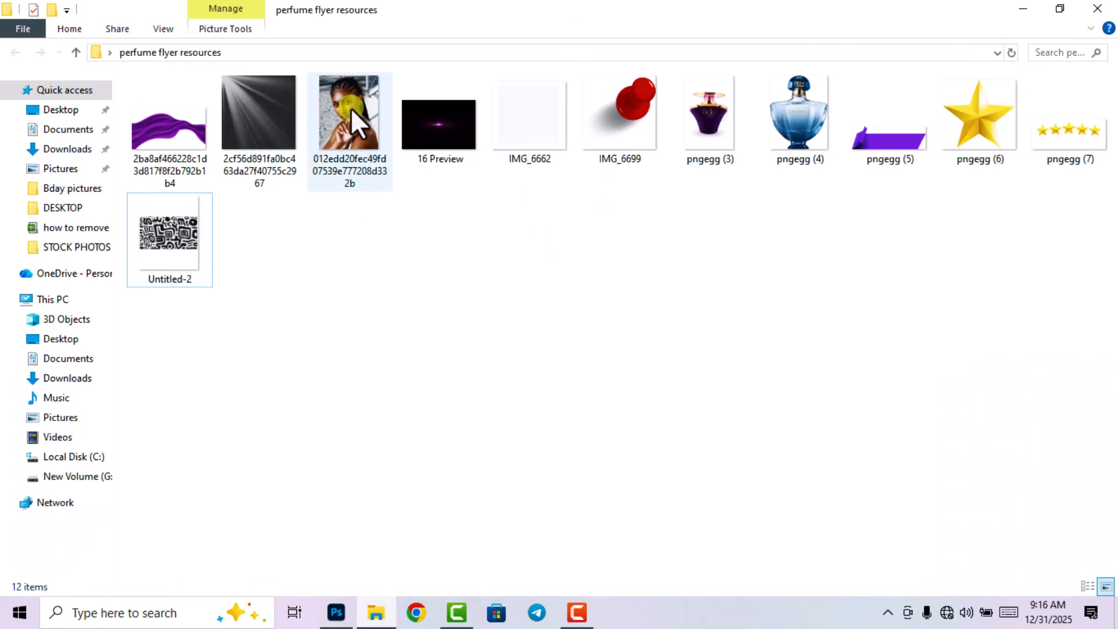
{"action": "left_click_drag", "start_coordinate": [350, 107], "coordinate": [495, 407]}
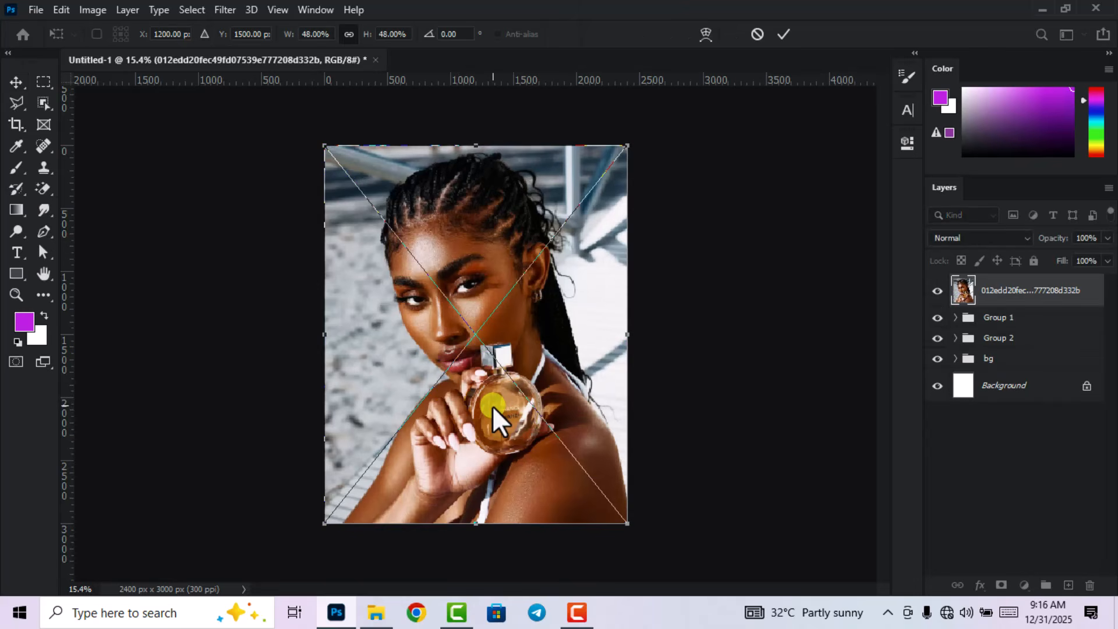
Commit the model photo, rasterize its layer, and zoom in on the hair edges.
{"action": "left_click", "coordinate": [785, 32]}
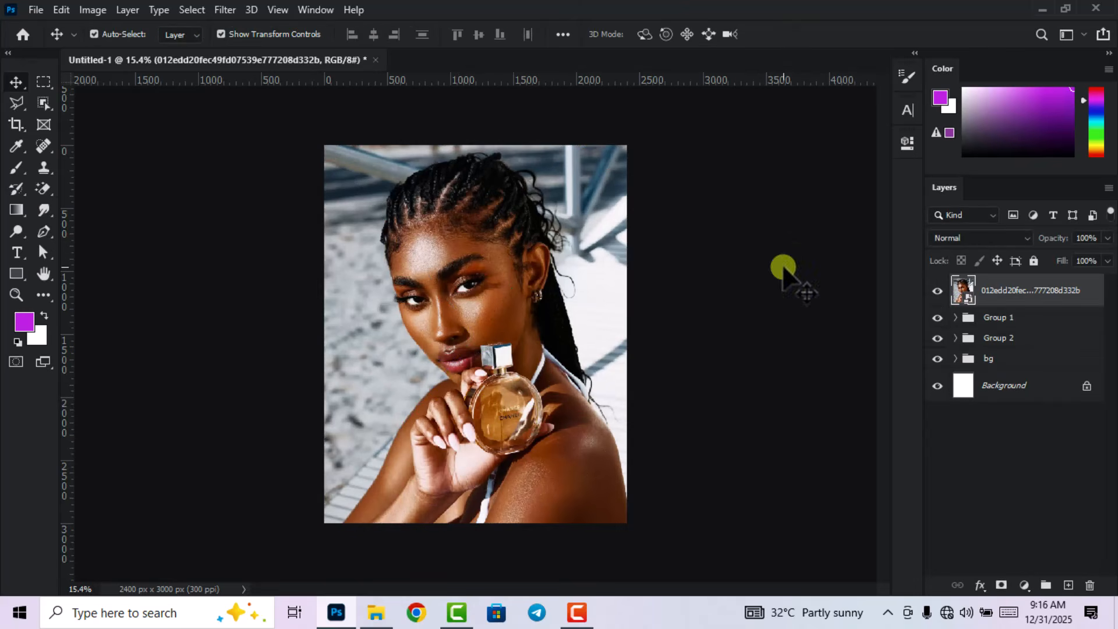
{"action": "left_click", "coordinate": [935, 318]}
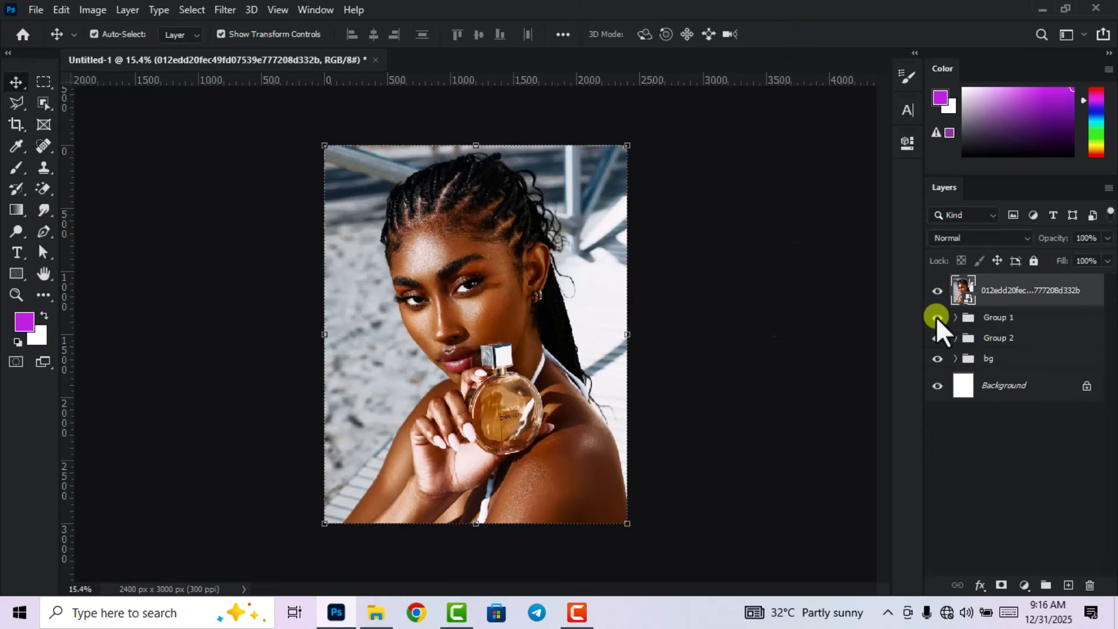
{"action": "right_click", "coordinate": [1030, 298]}
{"action": "left_click", "coordinate": [868, 309]}
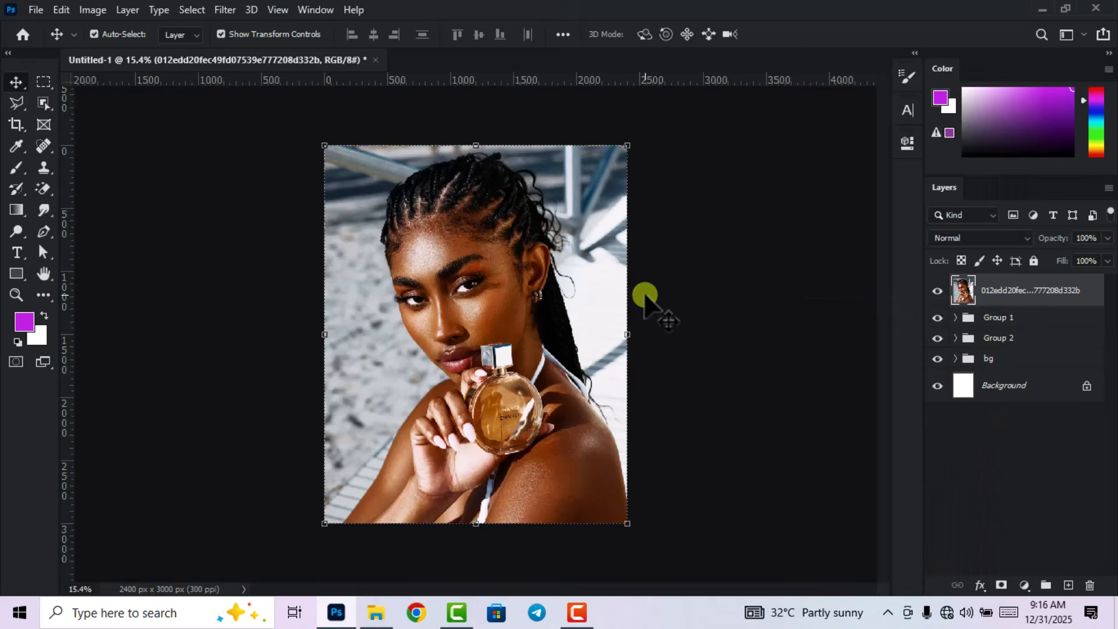
{"action": "left_click", "coordinate": [696, 274]}
{"action": "scroll", "coordinate": [686, 276], "scroll_direction": "down", "scroll_amount": 1}
{"action": "left_click", "coordinate": [463, 300]}
{"action": "scroll", "coordinate": [470, 299], "scroll_direction": "up", "scroll_amount": 1}
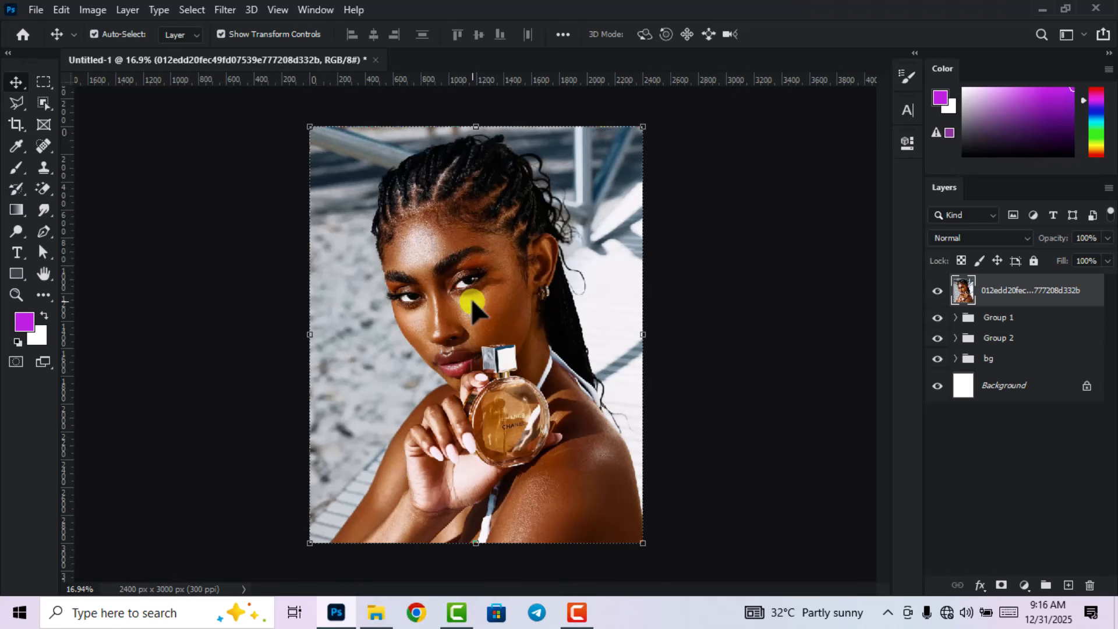
{"action": "scroll", "coordinate": [501, 204], "scroll_direction": "up", "scroll_amount": 2}
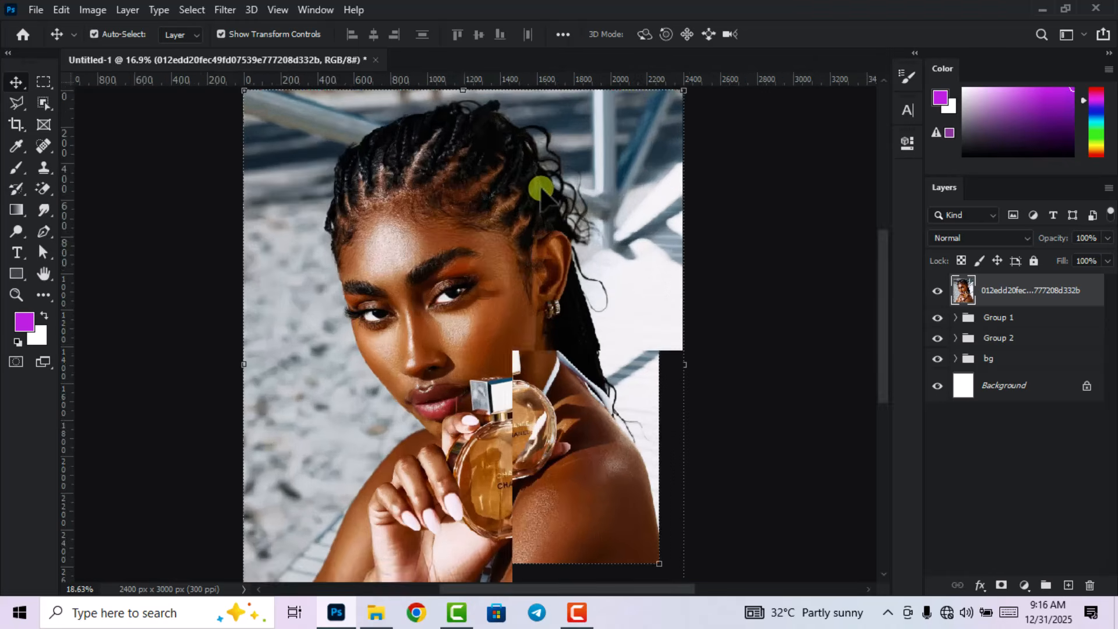
{"action": "scroll", "coordinate": [554, 182], "scroll_direction": "up", "scroll_amount": 1}
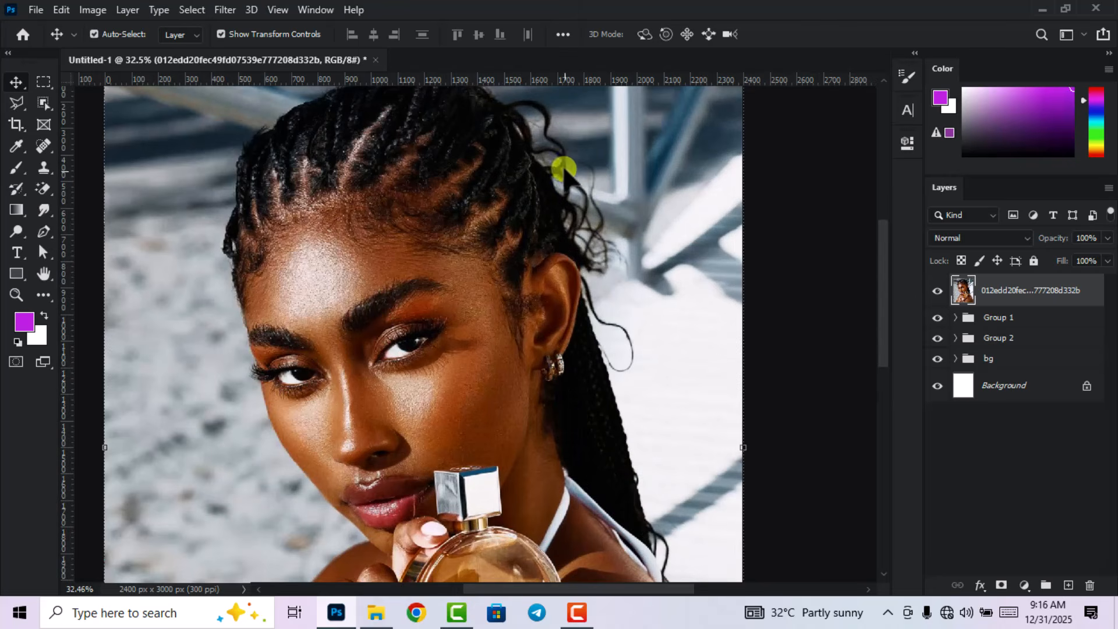
{"action": "scroll", "coordinate": [591, 237], "scroll_direction": "down", "scroll_amount": 2}
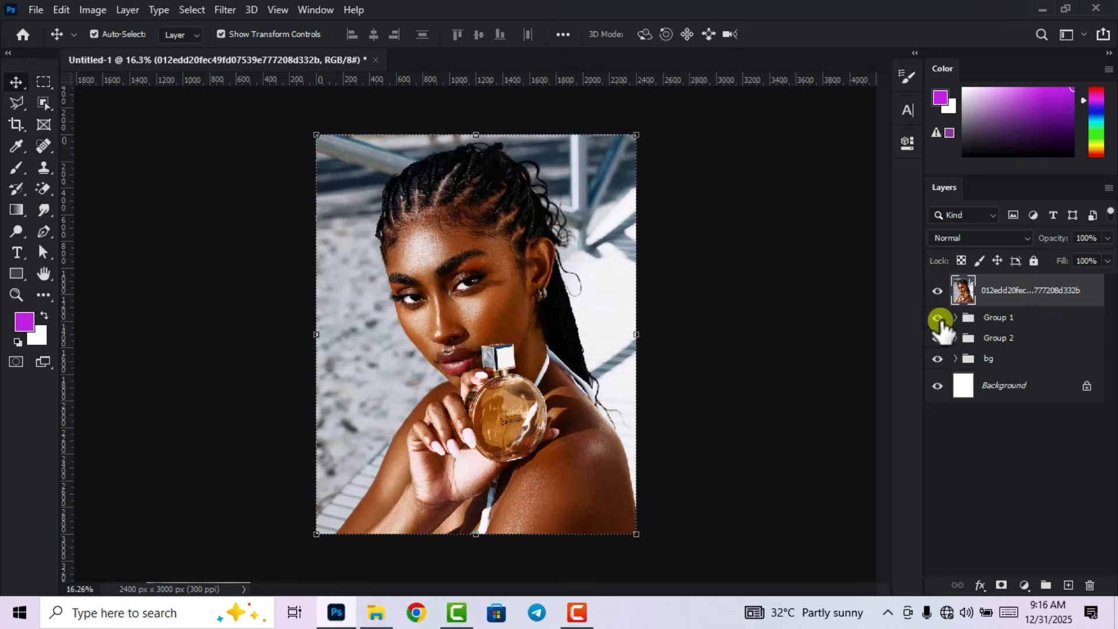
Select the model with Select Subject and mask out the beach background.
{"action": "left_click", "coordinate": [190, 9]}
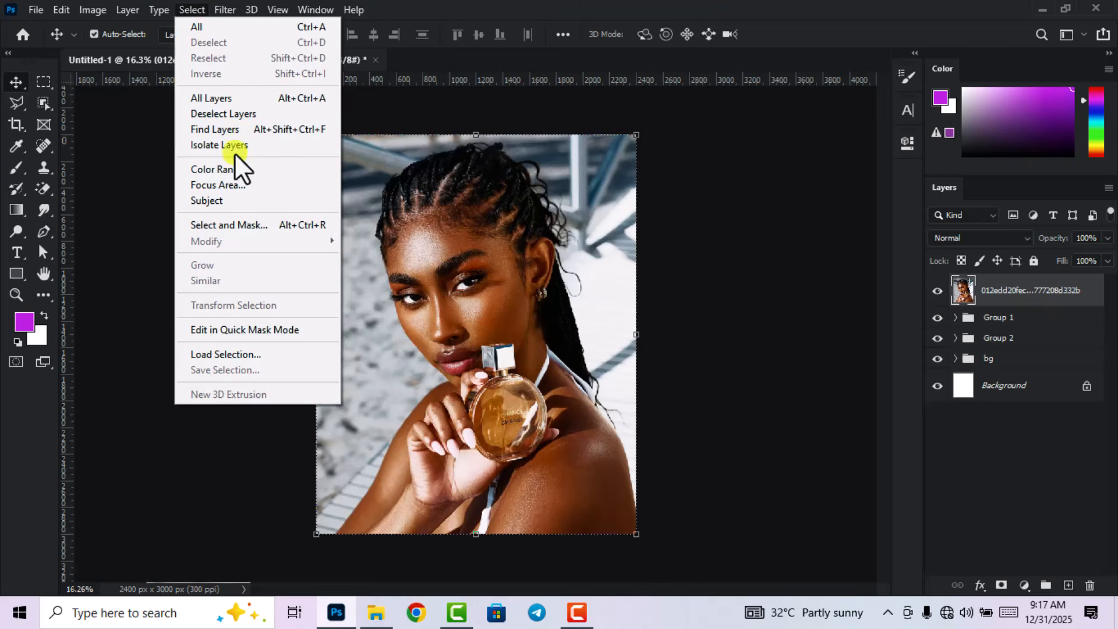
{"action": "left_click", "coordinate": [226, 198]}
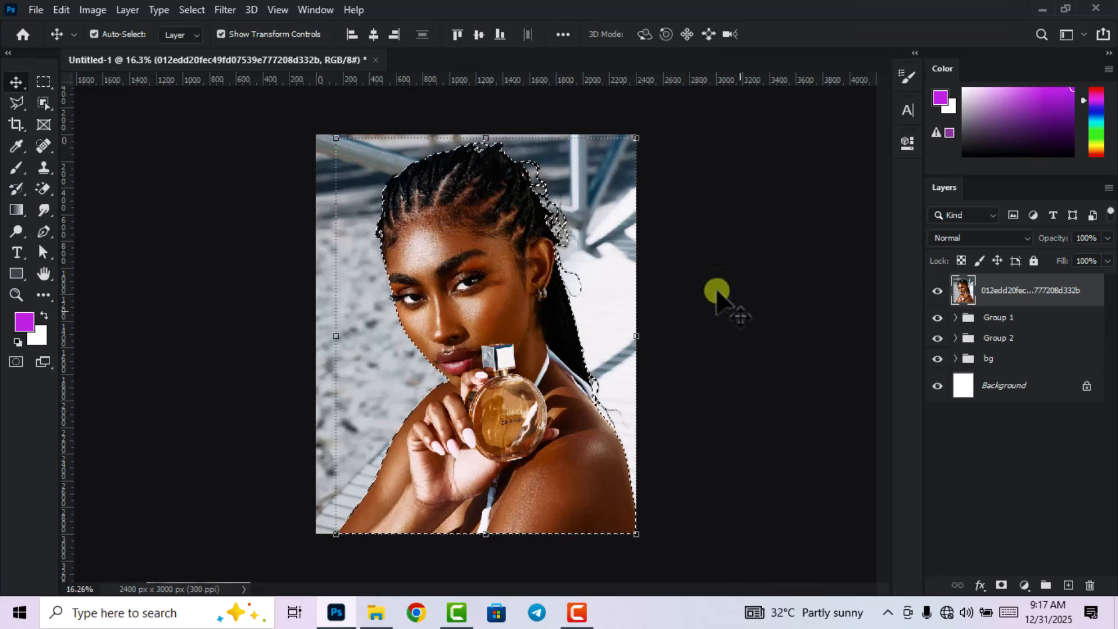
{"action": "left_click", "coordinate": [1001, 585]}
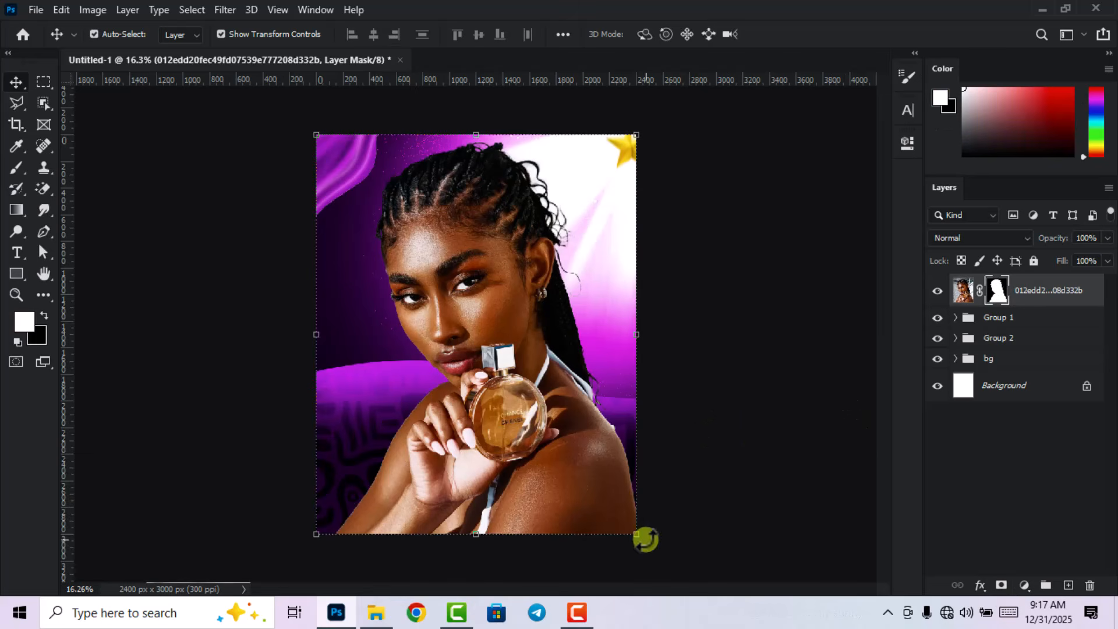
Scale the cut-out model to 117.71% and move her to the poster's right side.
{"action": "left_click_drag", "start_coordinate": [641, 538], "coordinate": [527, 401]}
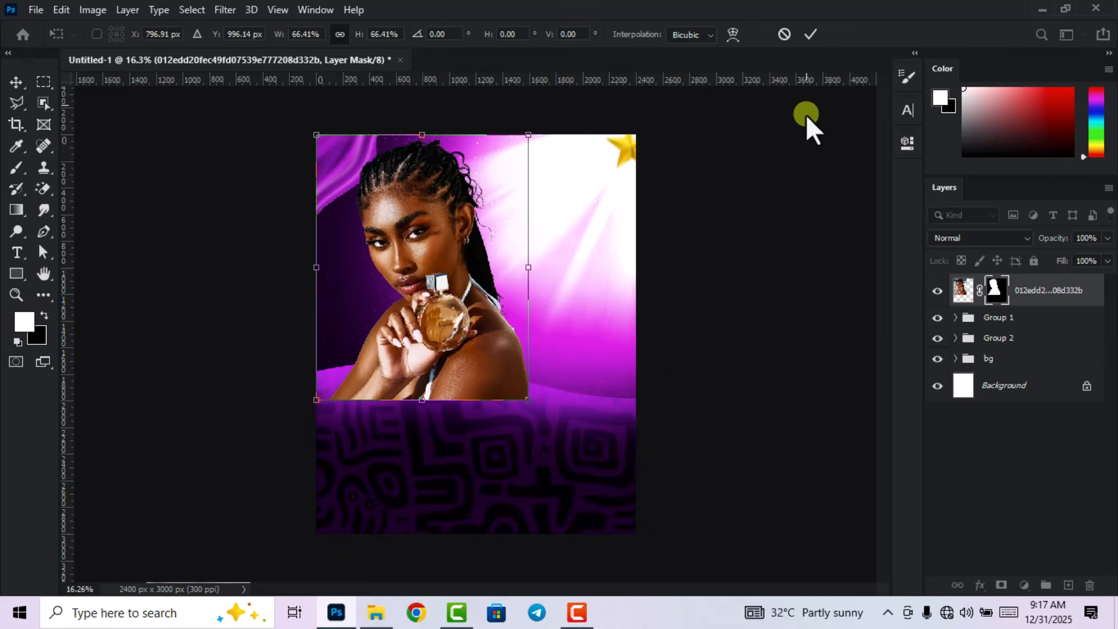
{"action": "left_click", "coordinate": [812, 35]}
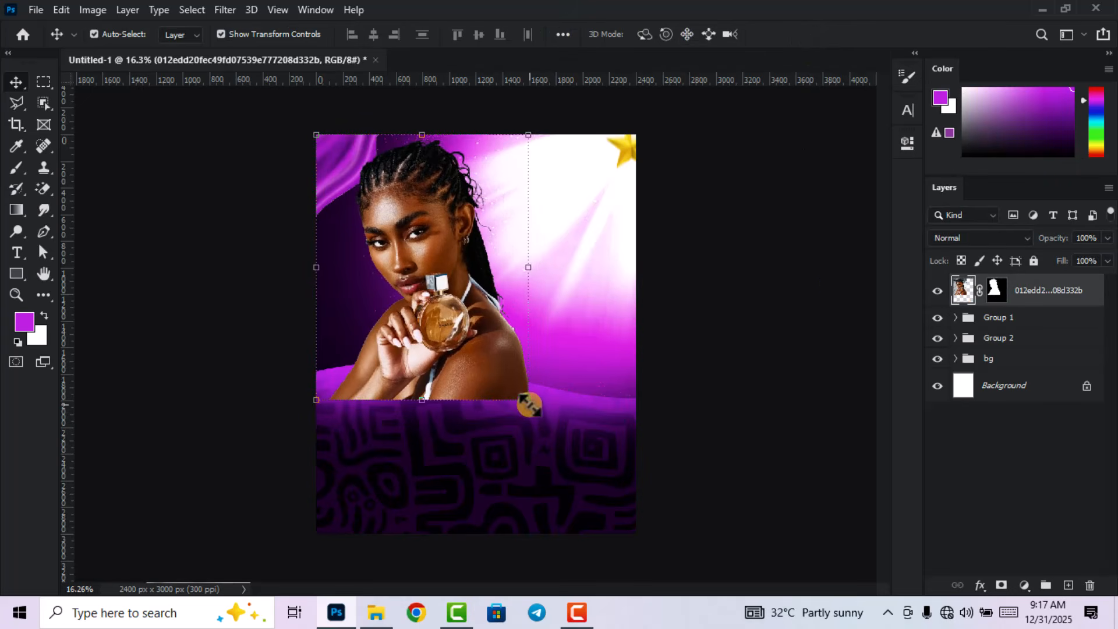
{"action": "left_click_drag", "start_coordinate": [528, 404], "coordinate": [566, 447]}
{"action": "left_click", "coordinate": [812, 32]}
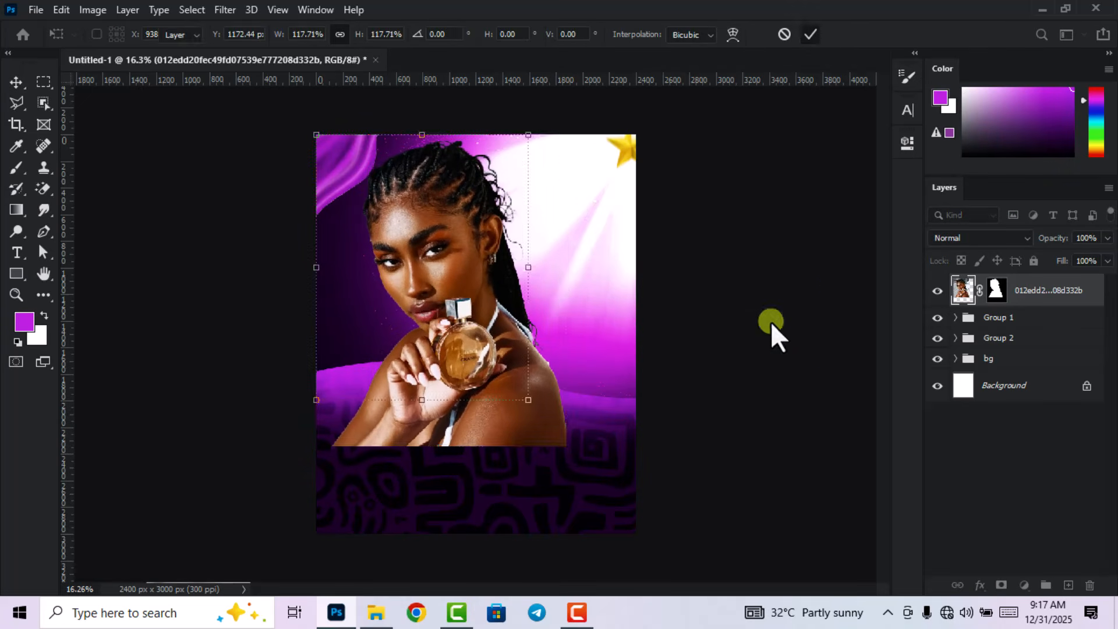
{"action": "left_click", "coordinate": [772, 353]}
{"action": "left_click_drag", "start_coordinate": [492, 353], "coordinate": [576, 374]}
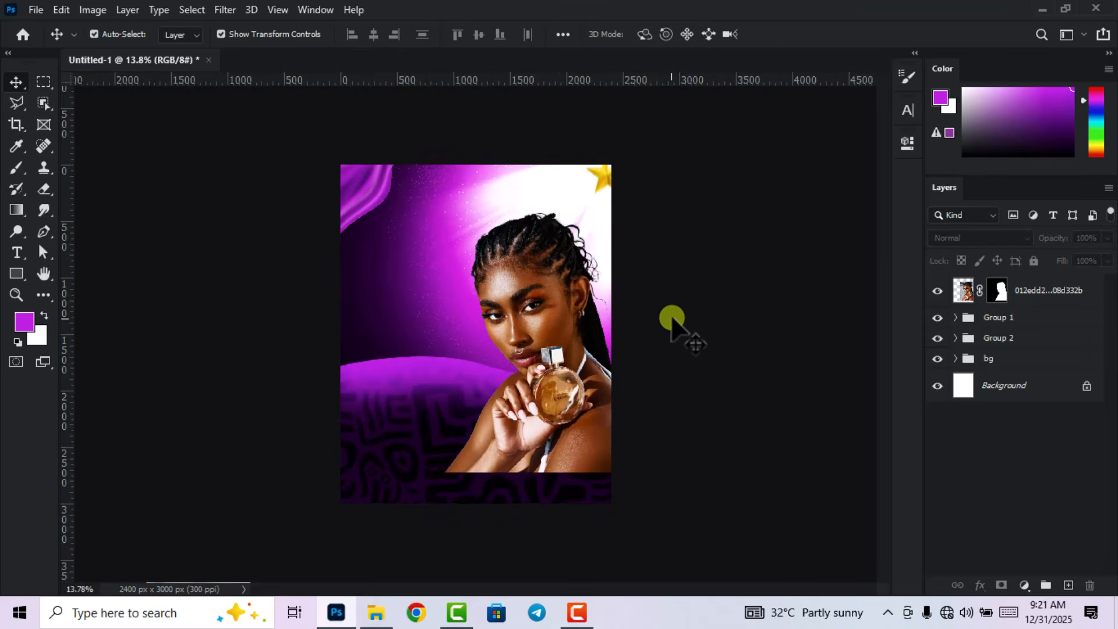
{"action": "scroll", "coordinate": [669, 317], "scroll_direction": "down", "scroll_amount": 1}
{"action": "scroll", "coordinate": [649, 321], "scroll_direction": "up", "scroll_amount": 2}
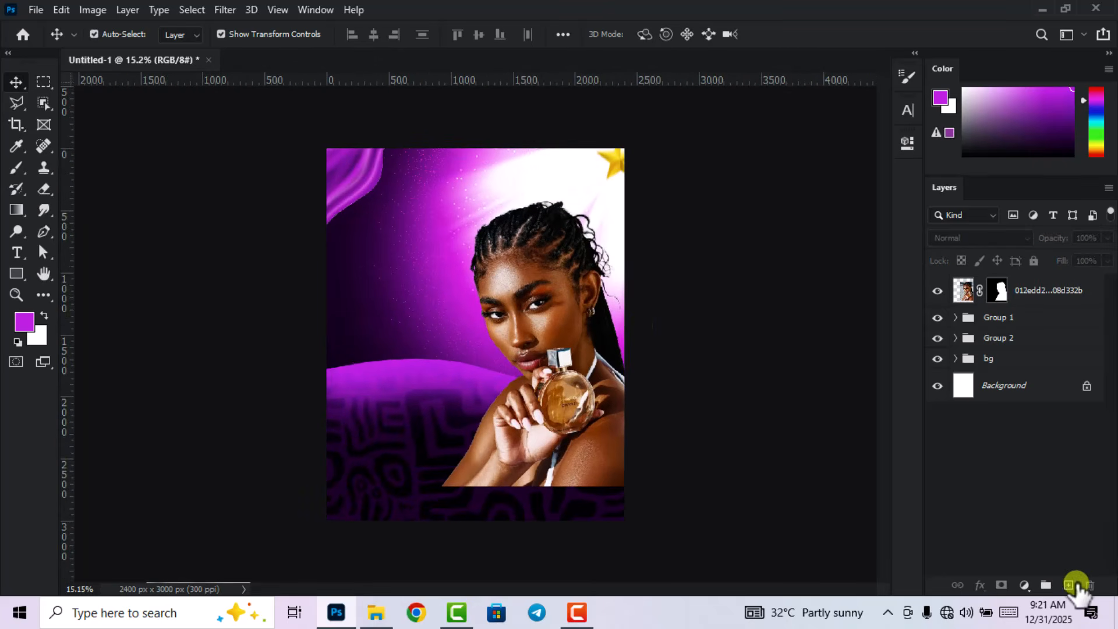
On a new layer, draw a closed curved wave shape across the poster's bottom.
{"action": "left_click", "coordinate": [1067, 585]}
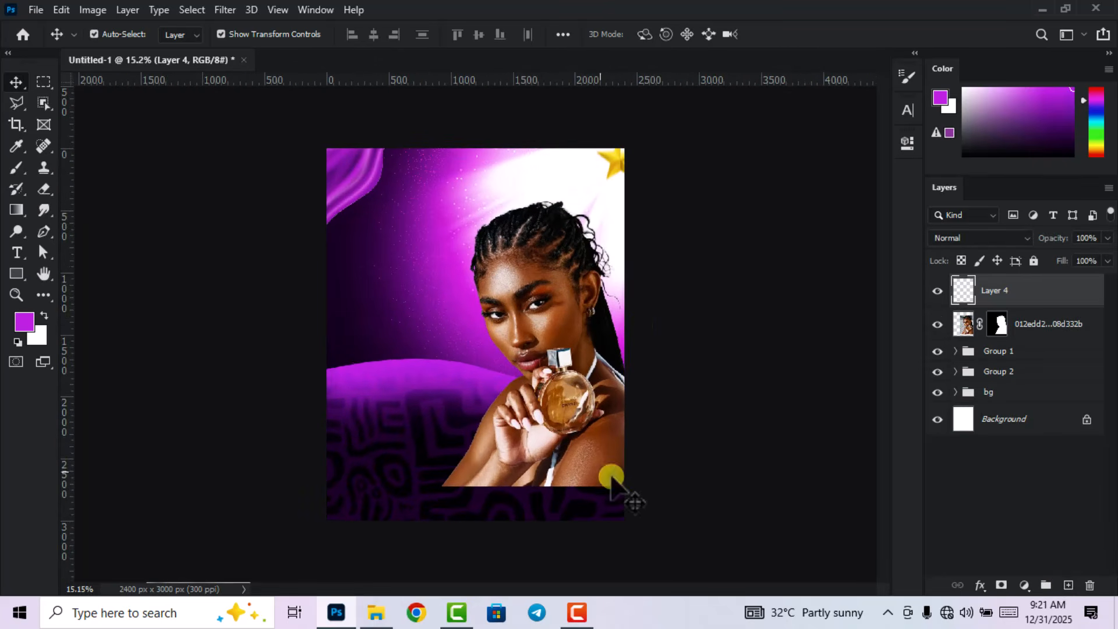
{"action": "left_click", "coordinate": [43, 231]}
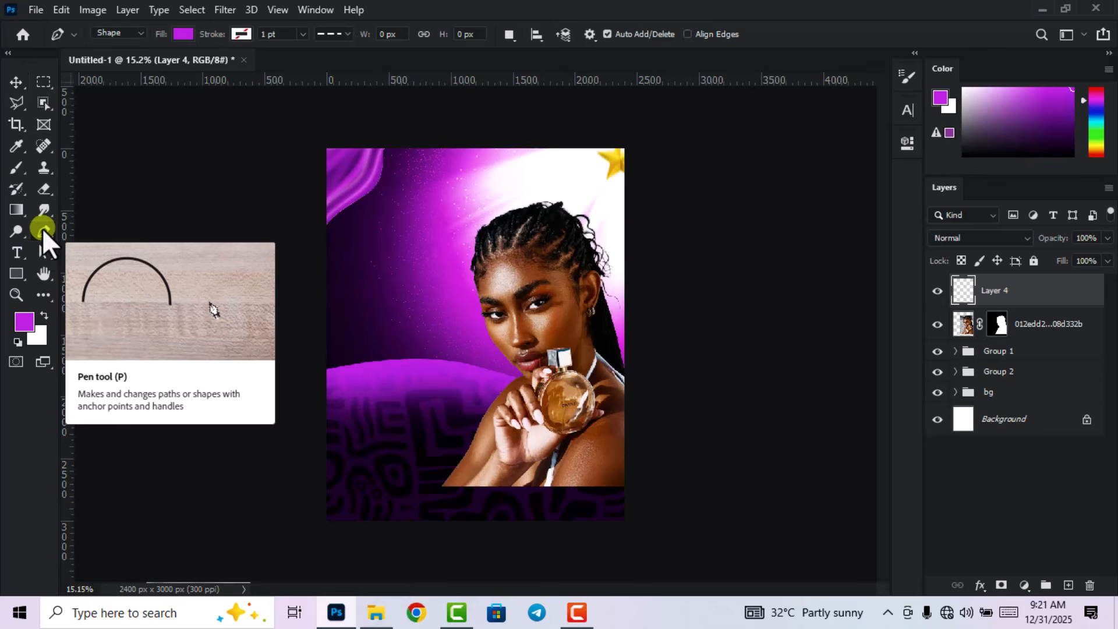
{"action": "left_click", "coordinate": [293, 416]}
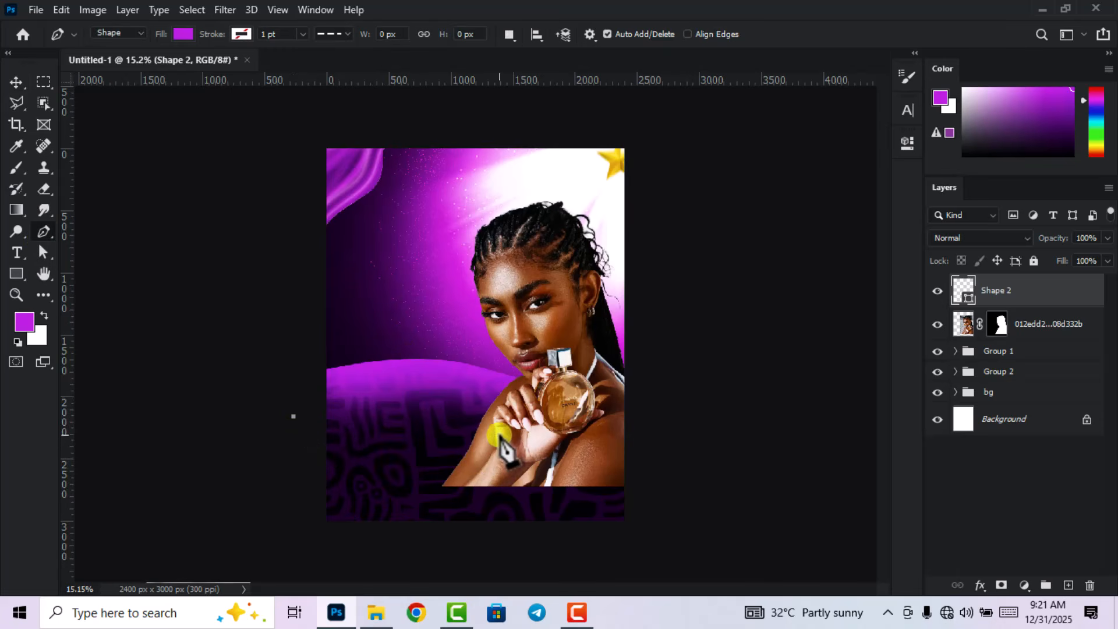
{"action": "left_click_drag", "start_coordinate": [503, 434], "coordinate": [714, 413]}
{"action": "left_click", "coordinate": [735, 451]}
{"action": "left_click", "coordinate": [737, 525]}
{"action": "left_click_drag", "start_coordinate": [700, 554], "coordinate": [610, 582]}
{"action": "left_click", "coordinate": [364, 568]}
{"action": "left_click", "coordinate": [265, 538]}
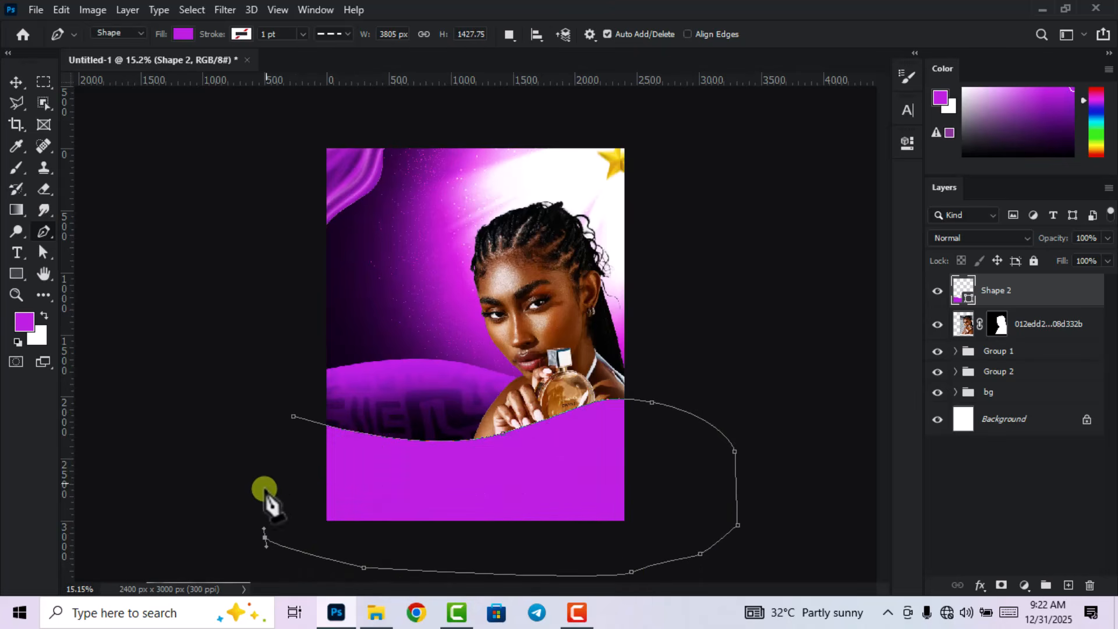
{"action": "left_click", "coordinate": [293, 416]}
Rotate the Shape 2 wave slightly so it tilts.
{"action": "left_click", "coordinate": [14, 90]}
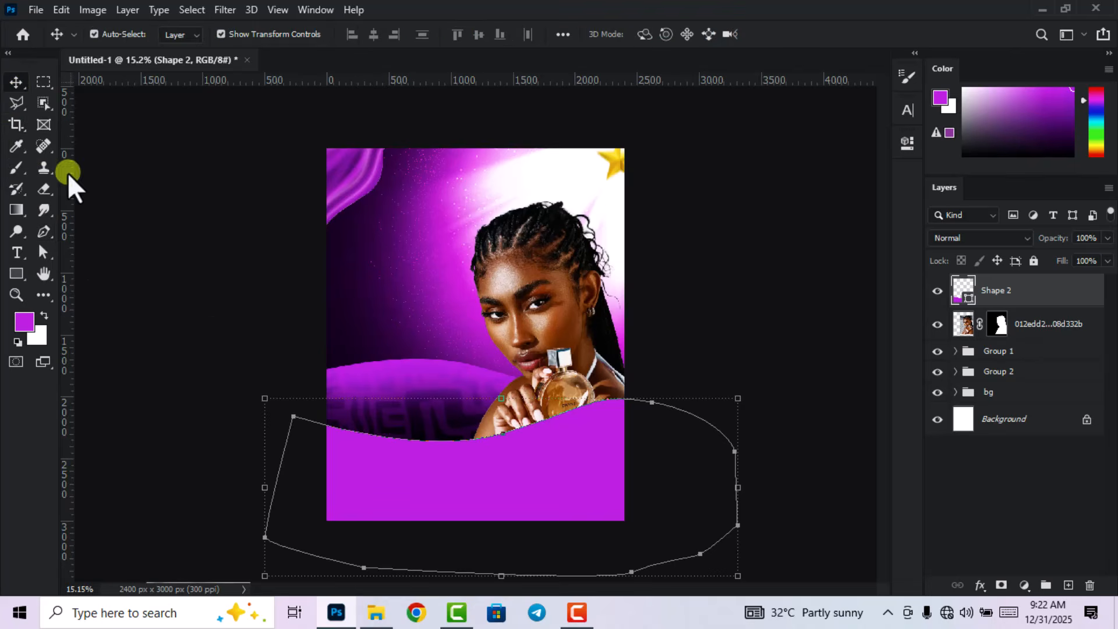
{"action": "left_click", "coordinate": [265, 341]}
{"action": "scroll", "coordinate": [372, 411], "scroll_direction": "up", "scroll_amount": 1}
{"action": "left_click", "coordinate": [562, 501]}
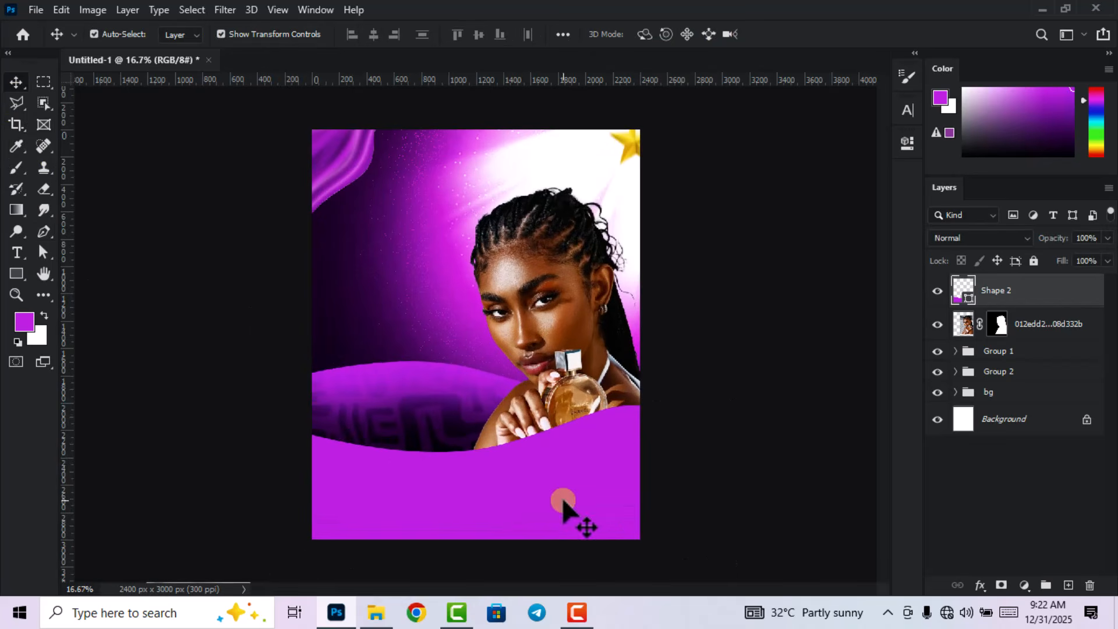
{"action": "left_click_drag", "start_coordinate": [783, 409], "coordinate": [783, 394]}
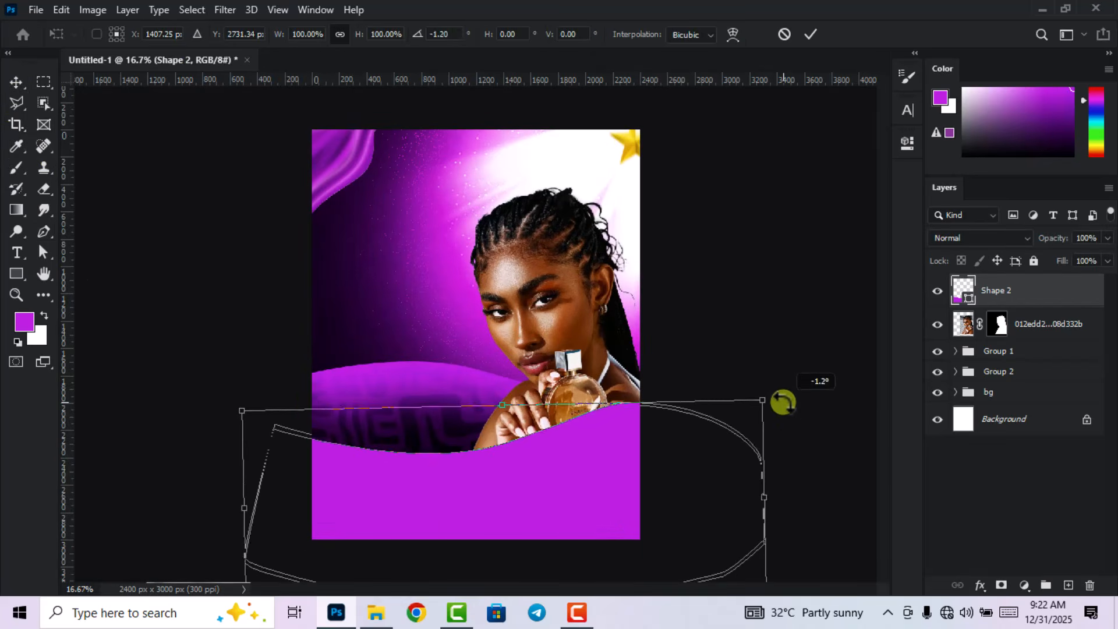
{"action": "left_click", "coordinate": [812, 34]}
{"action": "left_click", "coordinate": [700, 358]}
Move the wave shape a little lower on the poster.
{"action": "scroll", "coordinate": [512, 416], "scroll_direction": "down", "scroll_amount": 5}
{"action": "scroll", "coordinate": [496, 440], "scroll_direction": "up", "scroll_amount": 1}
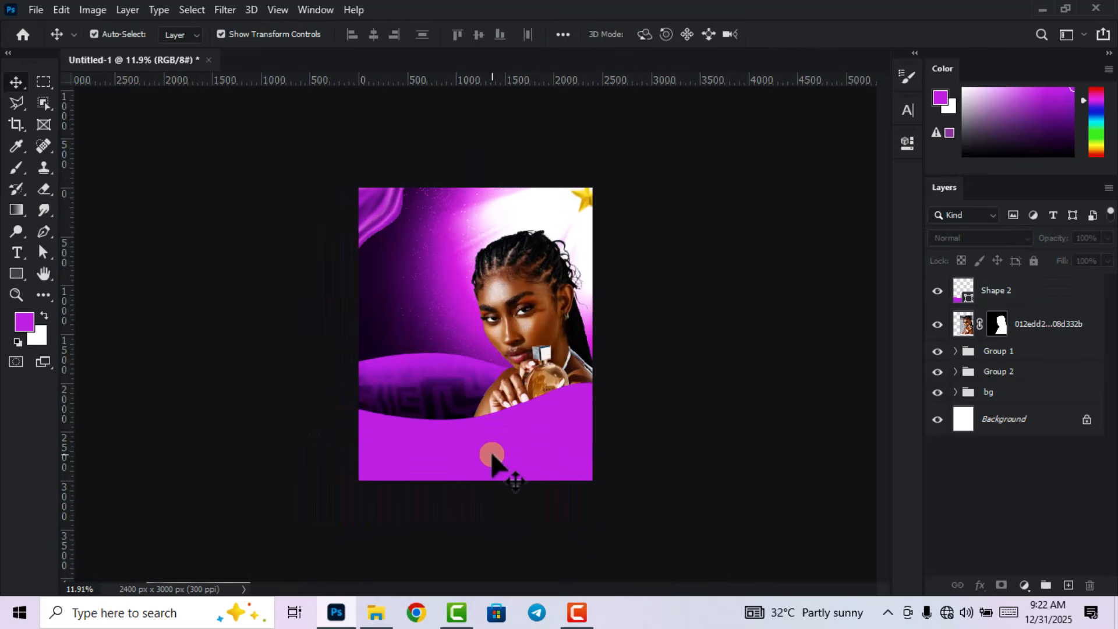
{"action": "left_click", "coordinate": [492, 458]}
{"action": "mouse_move", "coordinate": [492, 456]}
{"action": "left_mouse_down"}
{"action": "mouse_move", "coordinate": [493, 466]}
{"action": "mouse_move", "coordinate": [498, 457]}
{"action": "left_mouse_up"}
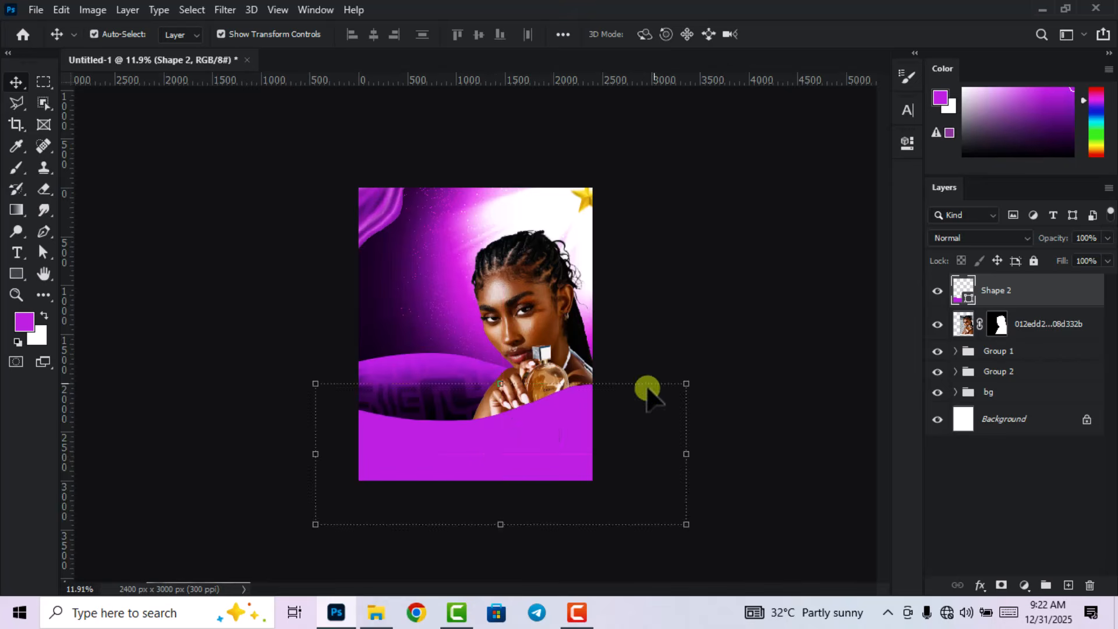
{"action": "left_click", "coordinate": [732, 299]}
{"action": "scroll", "coordinate": [582, 464], "scroll_direction": "up", "scroll_amount": 2}
{"action": "left_click", "coordinate": [561, 474]}
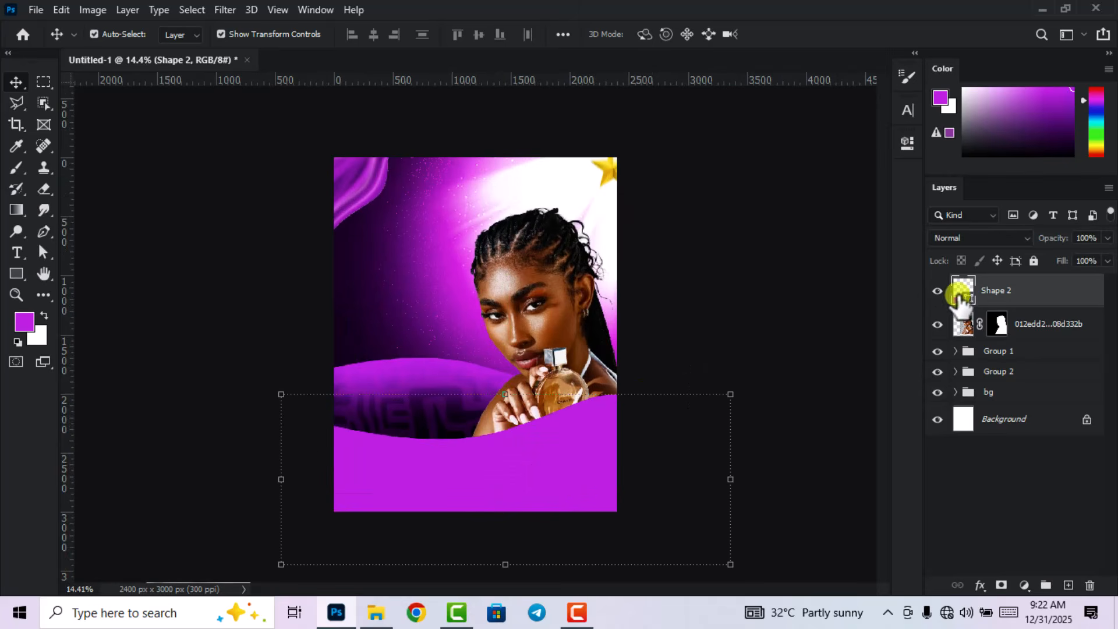
Fill the bottom wave with a slightly darkened purple sampled from the poster.
{"action": "double_click", "coordinate": [963, 290]}
{"action": "left_click", "coordinate": [339, 350]}
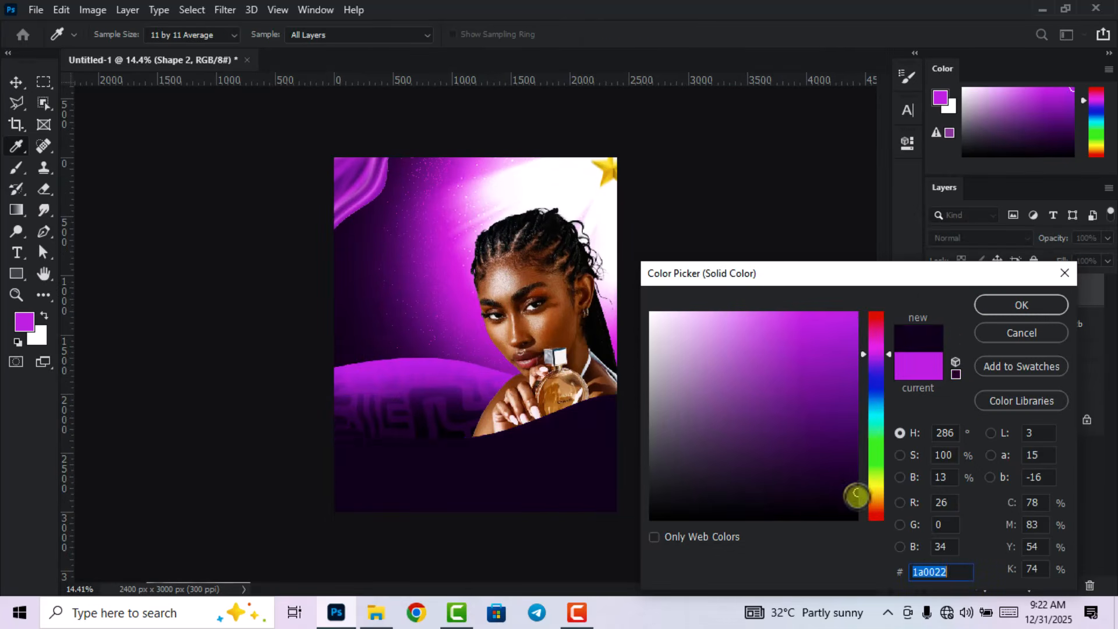
{"action": "left_click", "coordinate": [856, 497]}
{"action": "left_click", "coordinate": [1044, 304]}
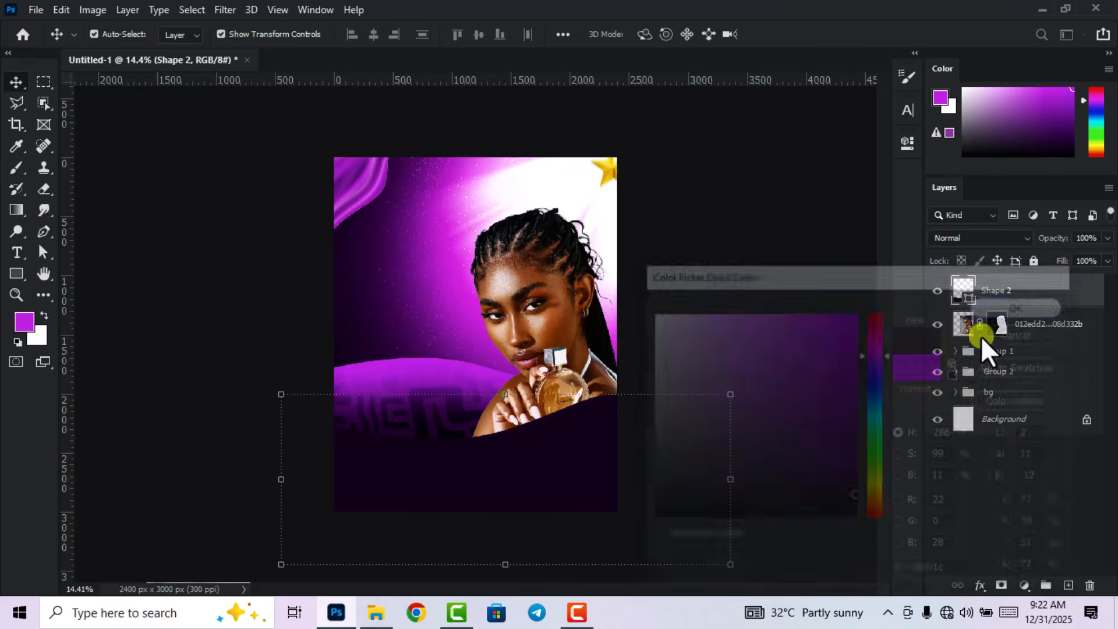
Place the Untitled-2 pattern, then enlarge it and move it down over the lower canvas.
{"action": "left_click", "coordinate": [377, 612]}
{"action": "left_click_drag", "start_coordinate": [124, 249], "coordinate": [438, 464]}
{"action": "left_click", "coordinate": [784, 35]}
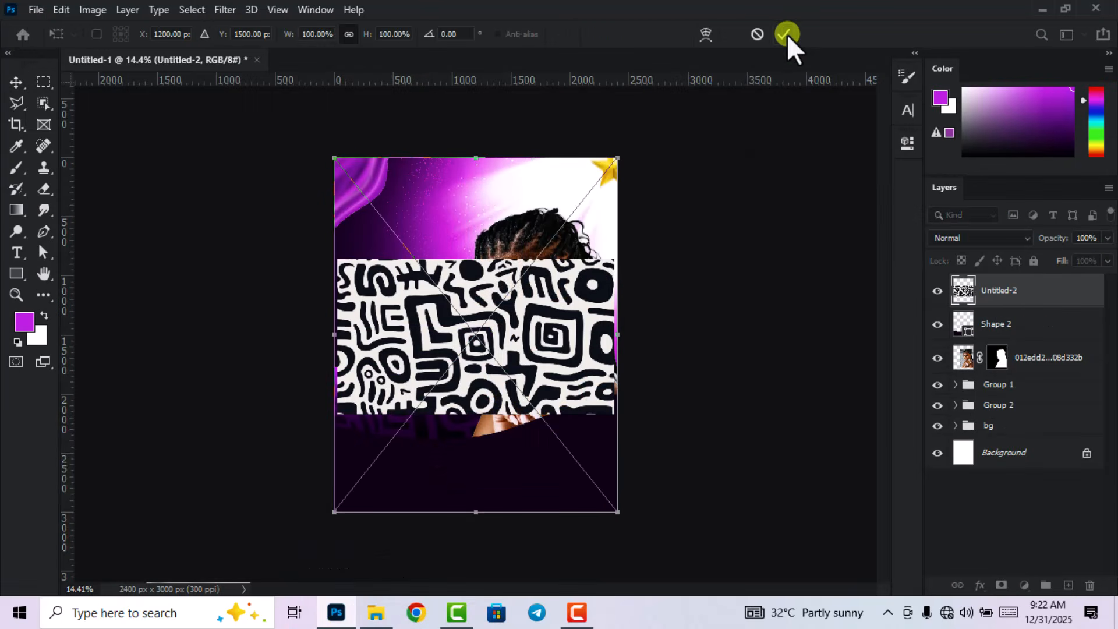
{"action": "scroll", "coordinate": [475, 317], "scroll_direction": "down", "scroll_amount": 3}
{"action": "key", "text": "ctrl+t"}
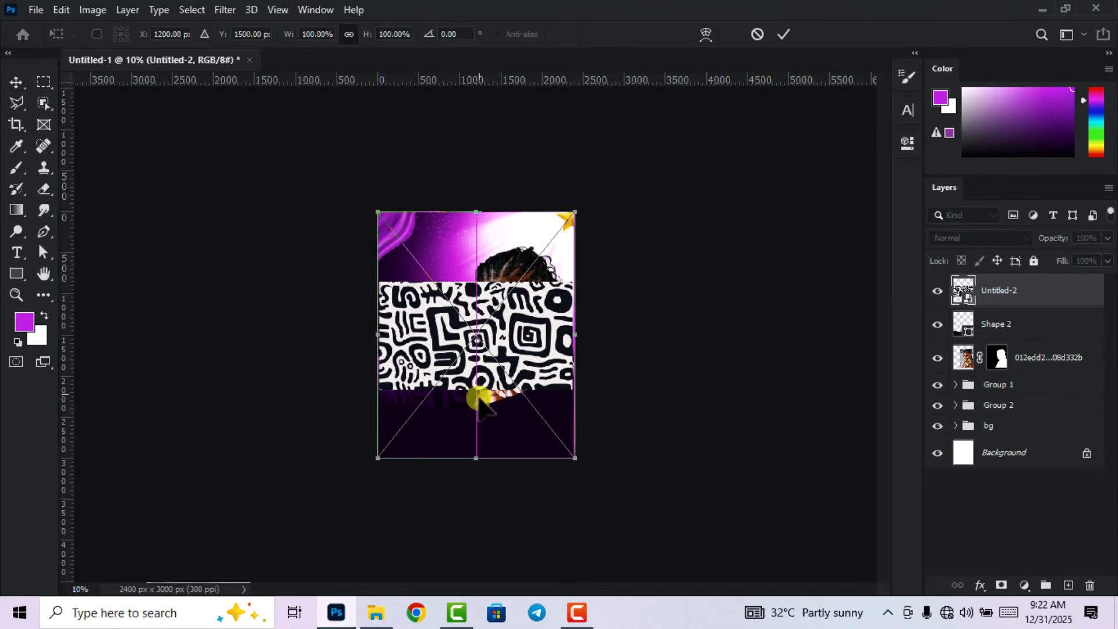
{"action": "left_click_drag", "start_coordinate": [474, 391], "coordinate": [474, 408]}
{"action": "left_click_drag", "start_coordinate": [479, 235], "coordinate": [498, 167]}
{"action": "left_click_drag", "start_coordinate": [487, 318], "coordinate": [486, 425]}
{"action": "left_click", "coordinate": [784, 36]}
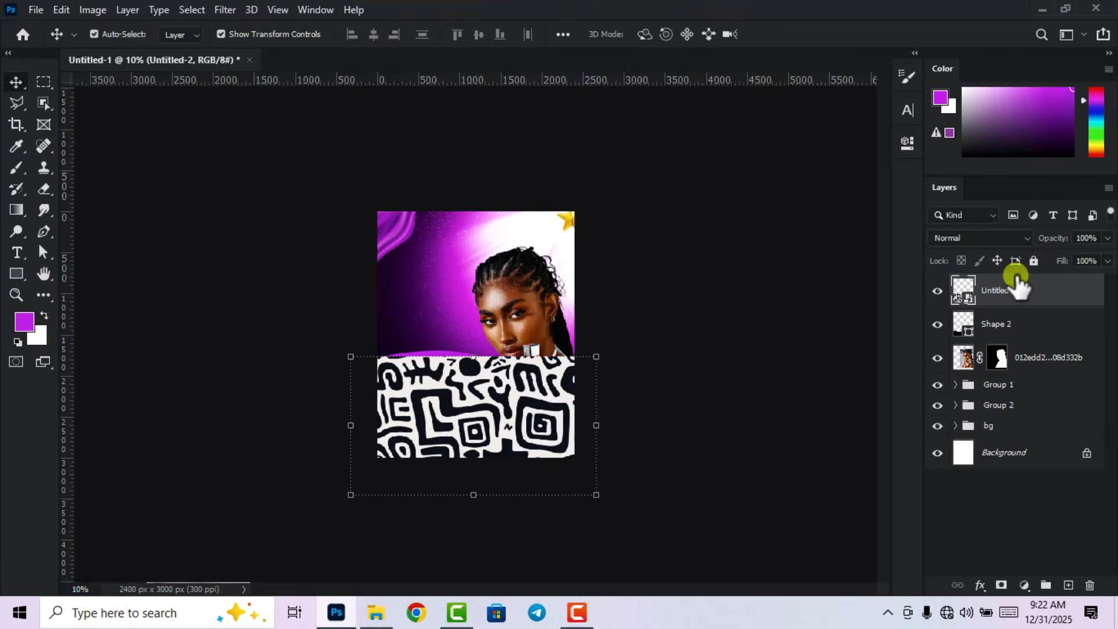
Clip the pattern to the wave shape in Overlay mode and add an empty layer above.
{"action": "right_click", "coordinate": [1018, 291]}
{"action": "left_click", "coordinate": [1028, 302]}
{"action": "right_click", "coordinate": [1028, 302]}
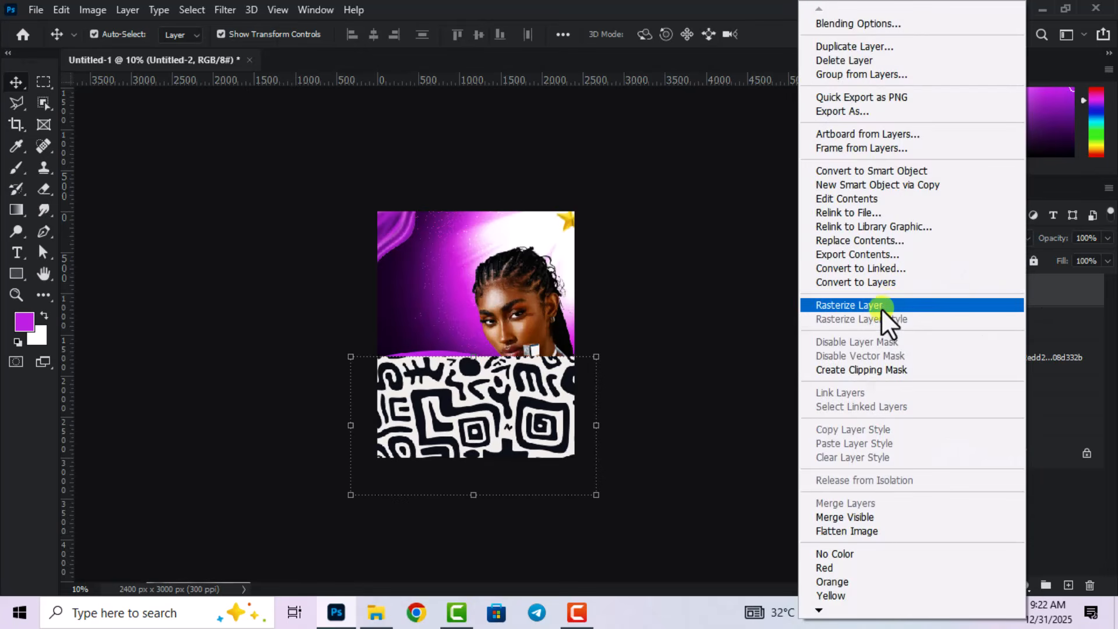
{"action": "left_click", "coordinate": [877, 373]}
{"action": "key", "text": "ctrl+plus"}
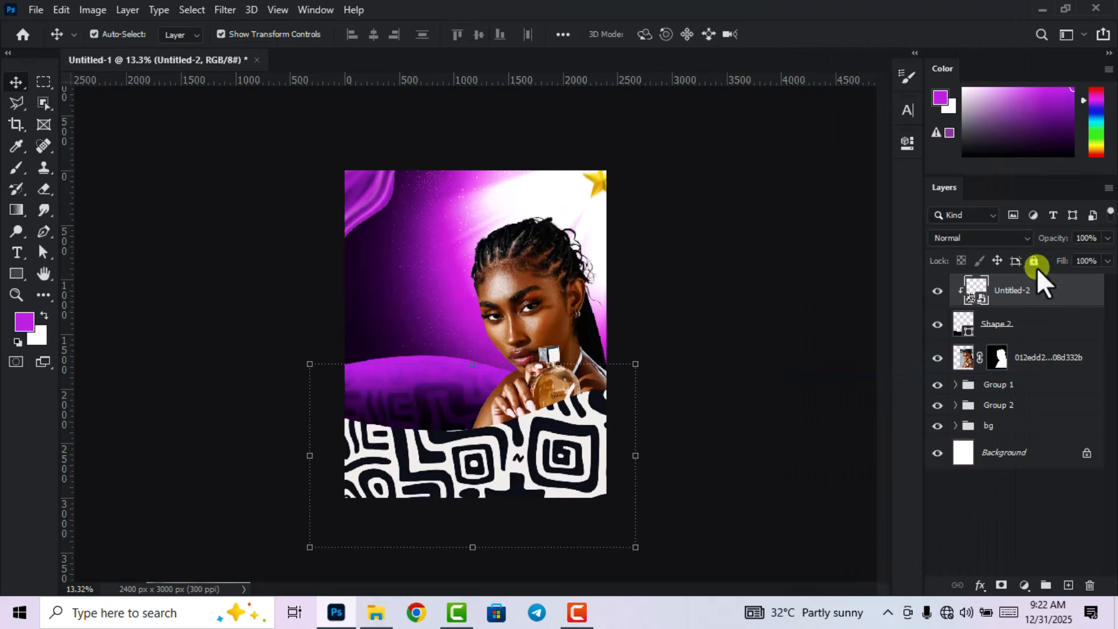
{"action": "left_click", "coordinate": [999, 239]}
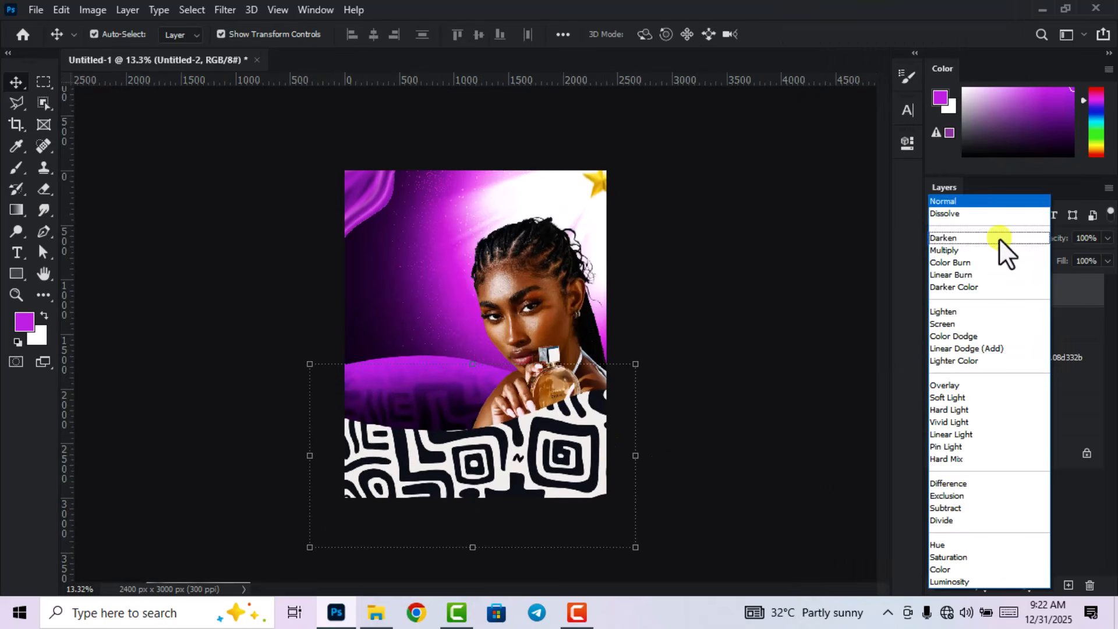
{"action": "left_click", "coordinate": [954, 386]}
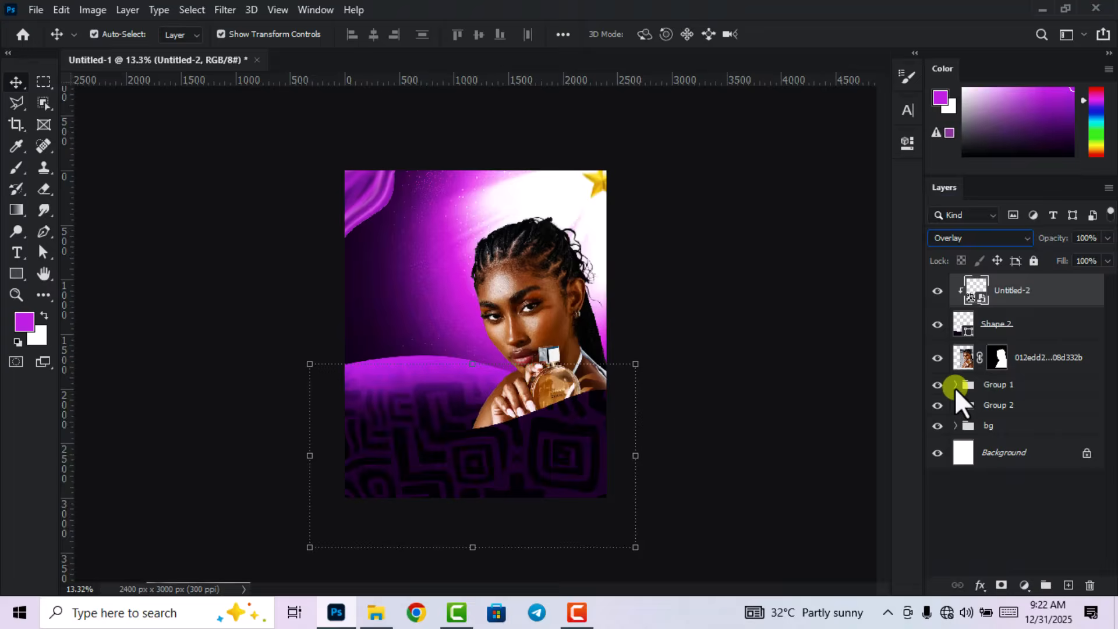
{"action": "left_click", "coordinate": [1067, 585]}
{"action": "scroll", "coordinate": [731, 379], "scroll_direction": "up", "scroll_amount": 2}
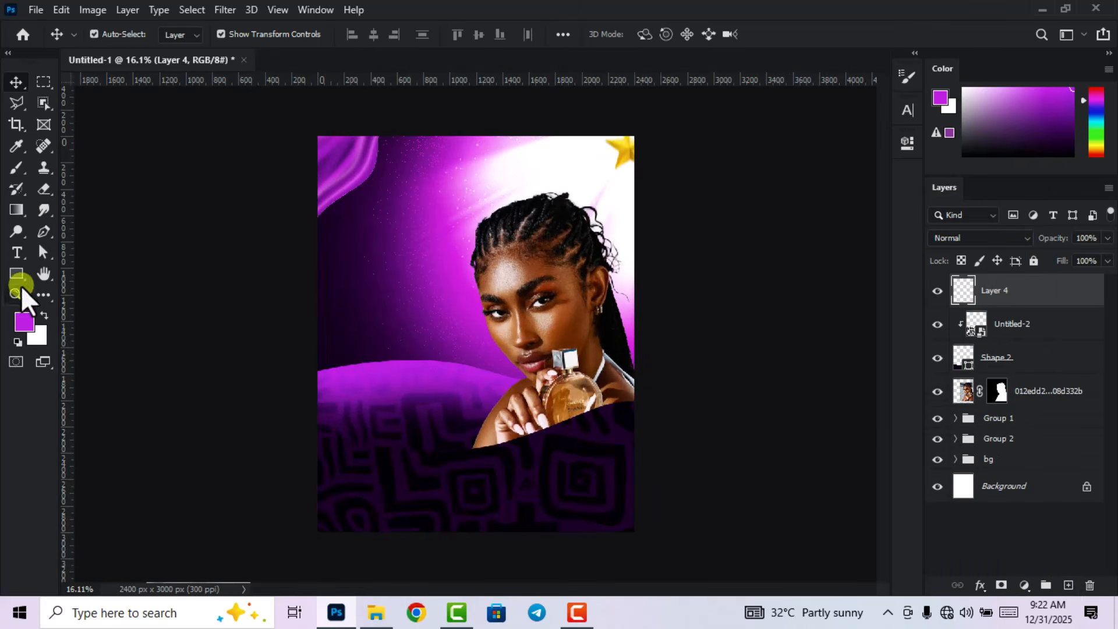
Set the foreground colour to magenta by its hex code and pick the Brush Tool.
{"action": "left_click", "coordinate": [16, 322]}
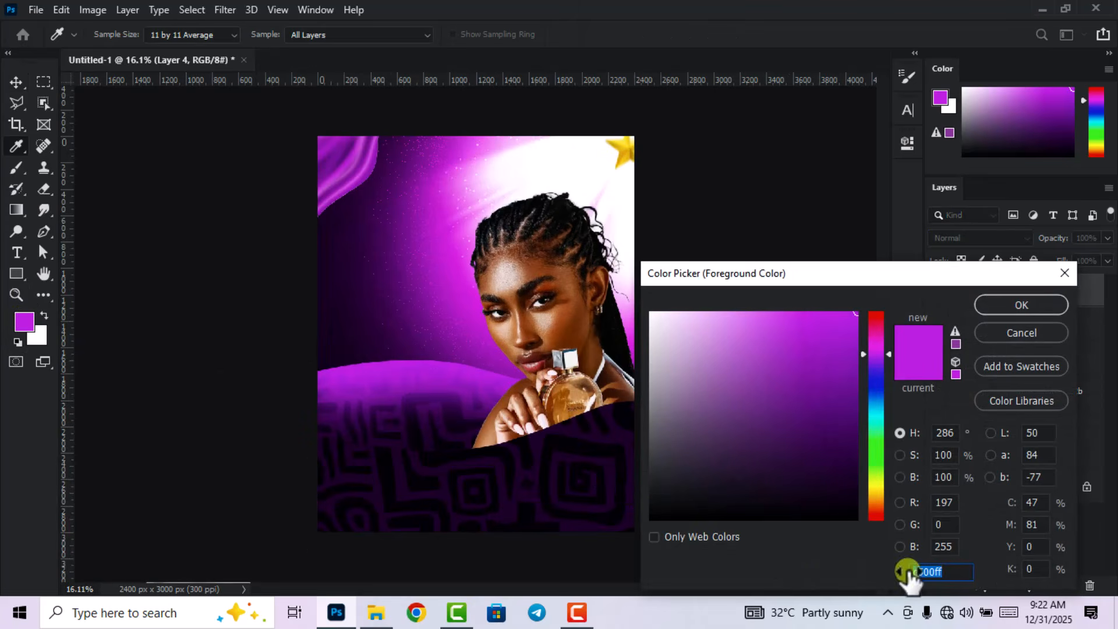
{"action": "left_click", "coordinate": [952, 572]}
{"action": "left_click_drag", "start_coordinate": [952, 572], "coordinate": [910, 568]}
{"action": "left_click", "coordinate": [1021, 313]}
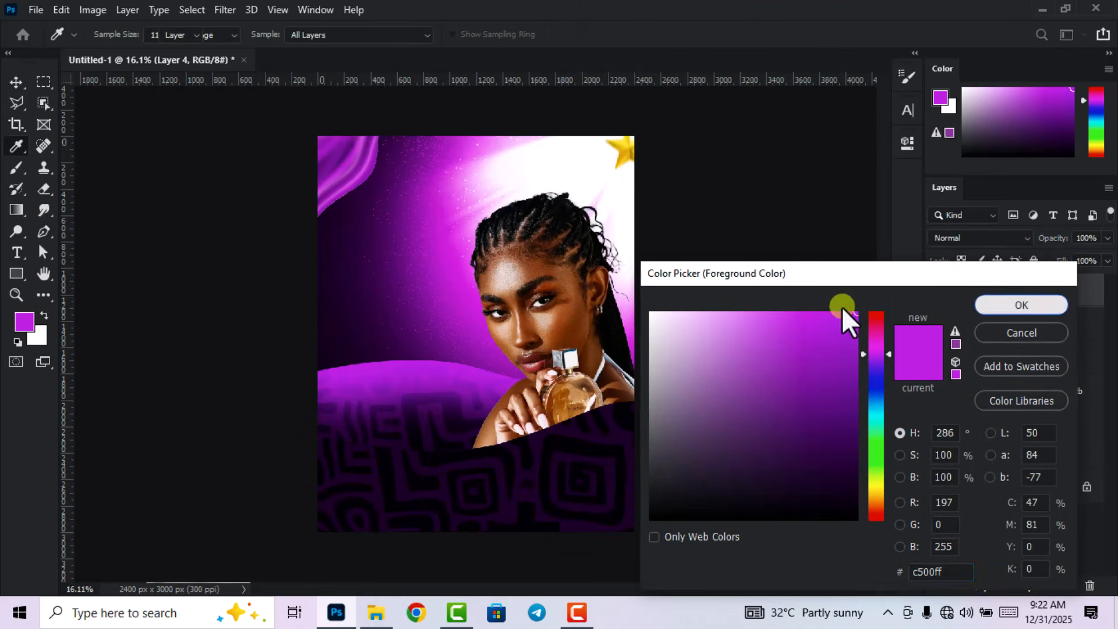
{"action": "key", "text": "v"}
{"action": "right_click", "coordinate": [17, 168]}
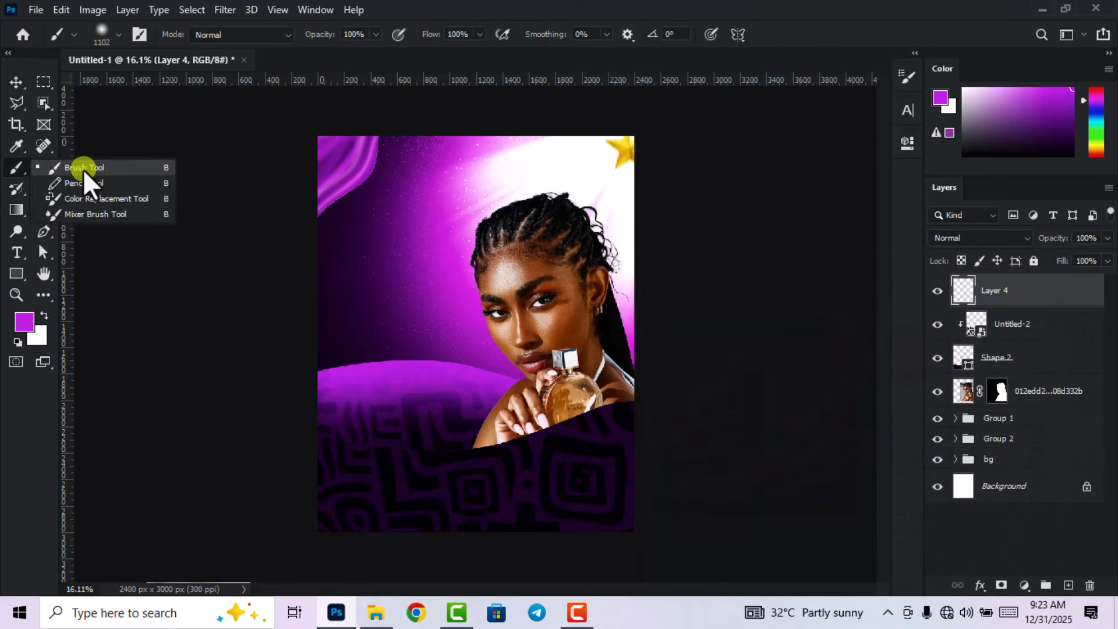
{"action": "left_click", "coordinate": [83, 169]}
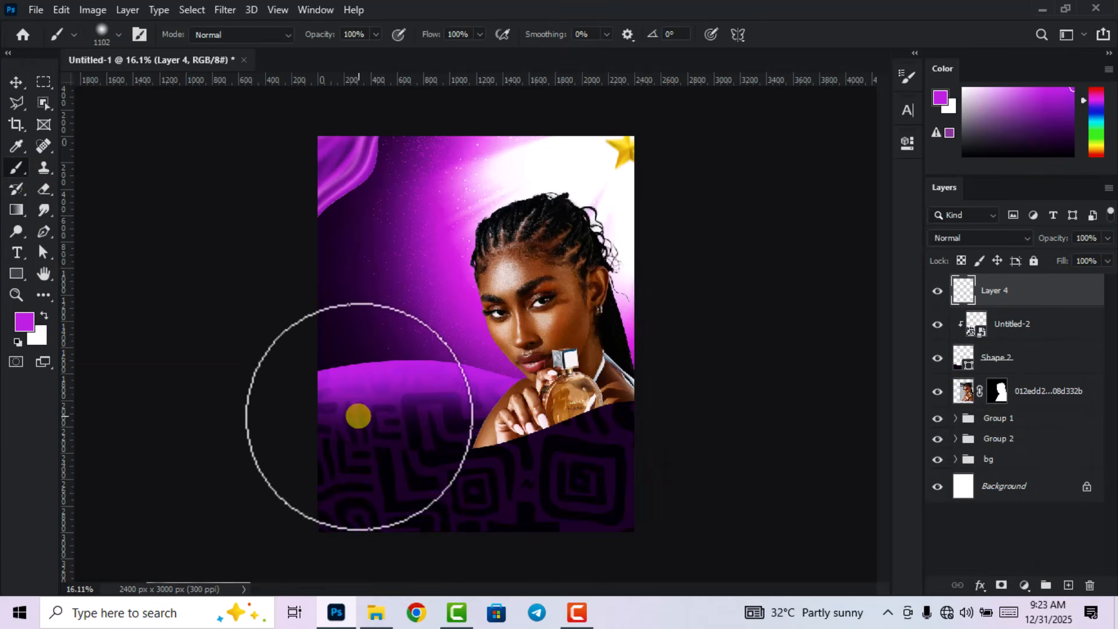
Clip Layer 4 to the pattern and brush magenta over the wave at 275 px.
{"action": "right_click", "coordinate": [1043, 295]}
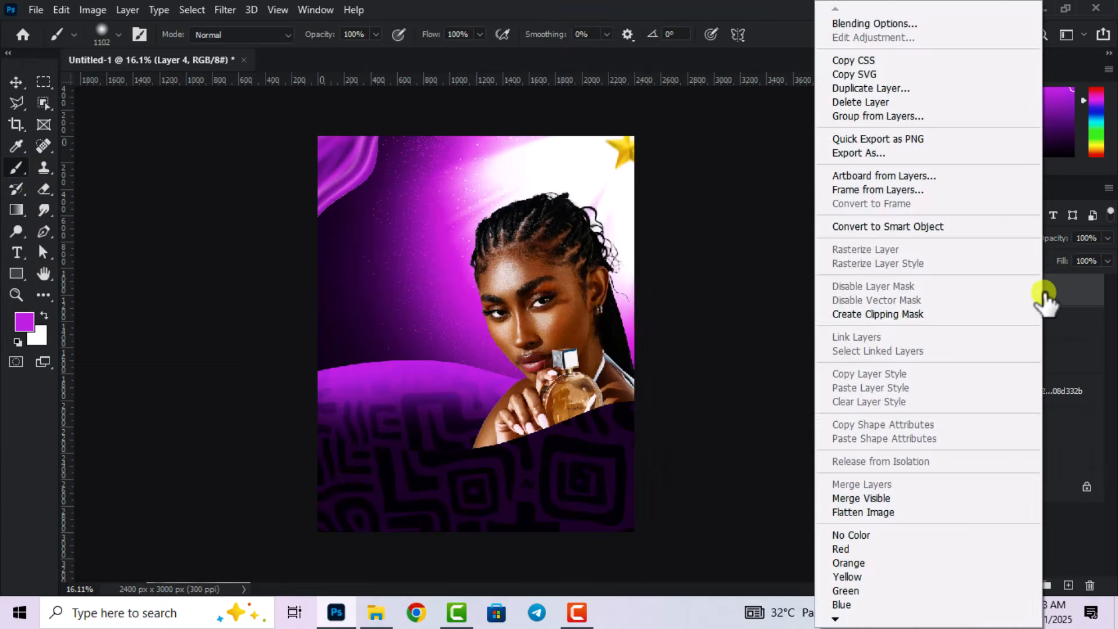
{"action": "left_click", "coordinate": [926, 315]}
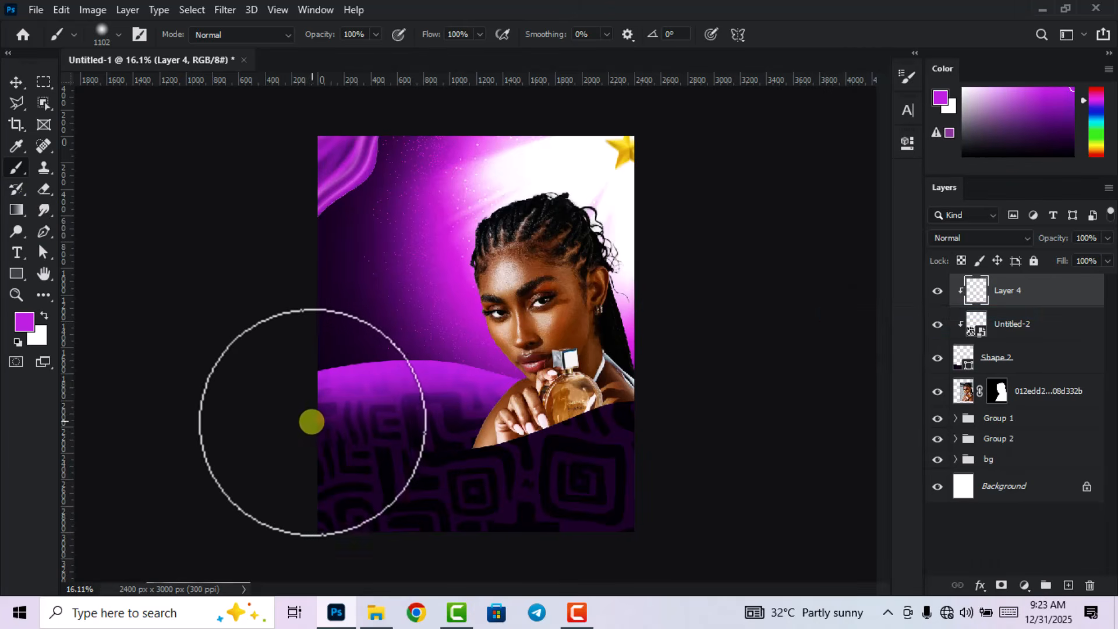
{"action": "left_click_drag", "start_coordinate": [311, 421], "coordinate": [686, 351]}
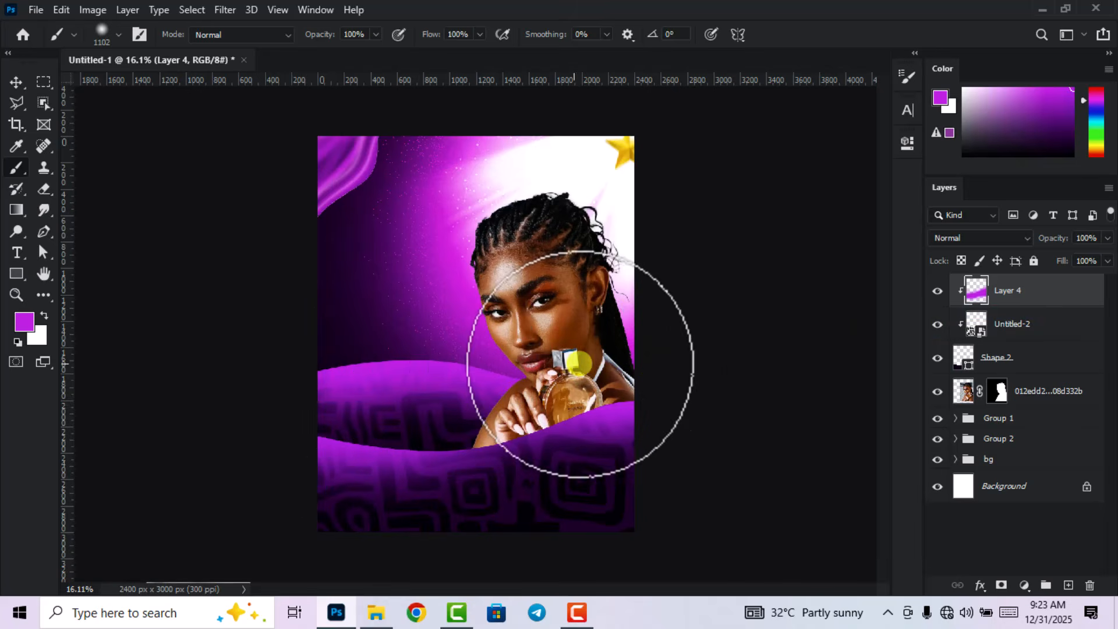
{"action": "right_click", "coordinate": [570, 372]}
{"action": "left_click_drag", "start_coordinate": [713, 363], "coordinate": [707, 364]}
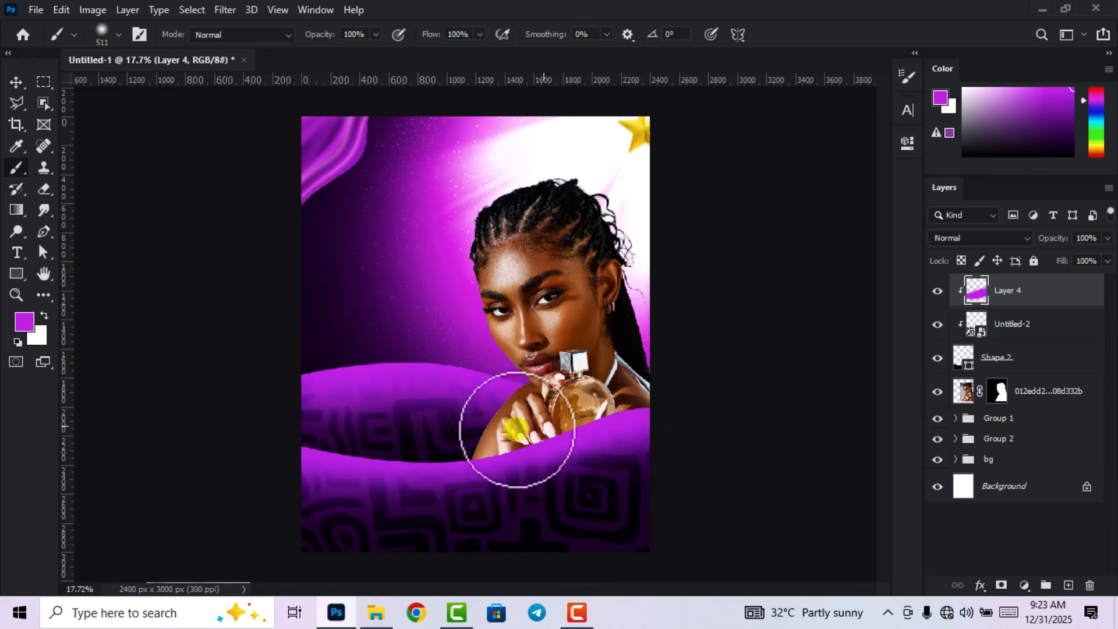
Set Layer 4's blend mode to Screen.
{"action": "left_click", "coordinate": [16, 82]}
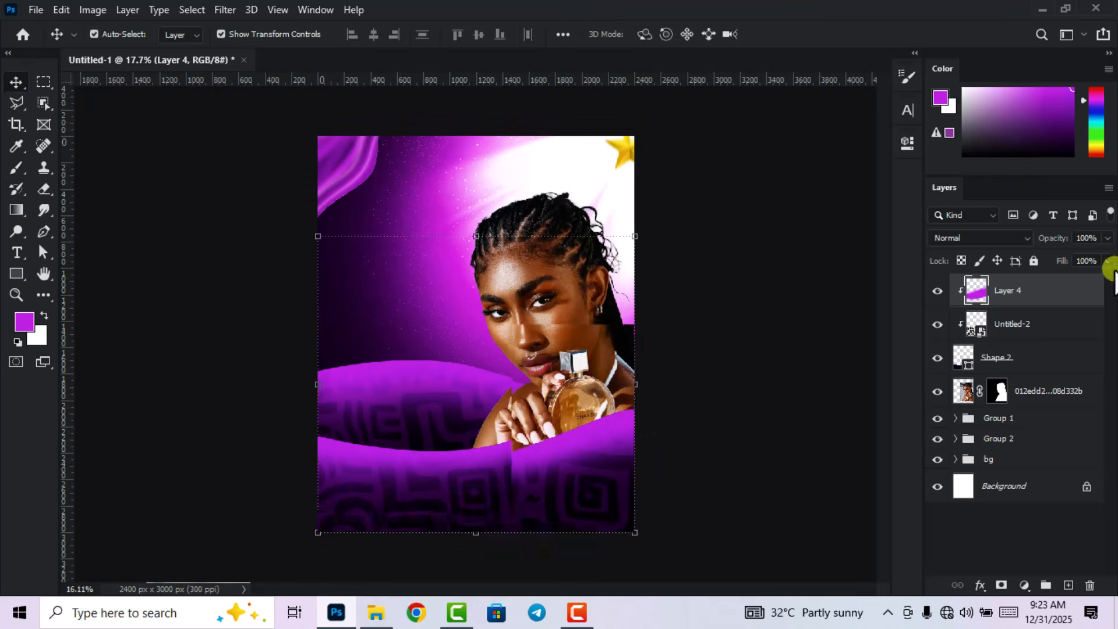
{"action": "left_click", "coordinate": [990, 236]}
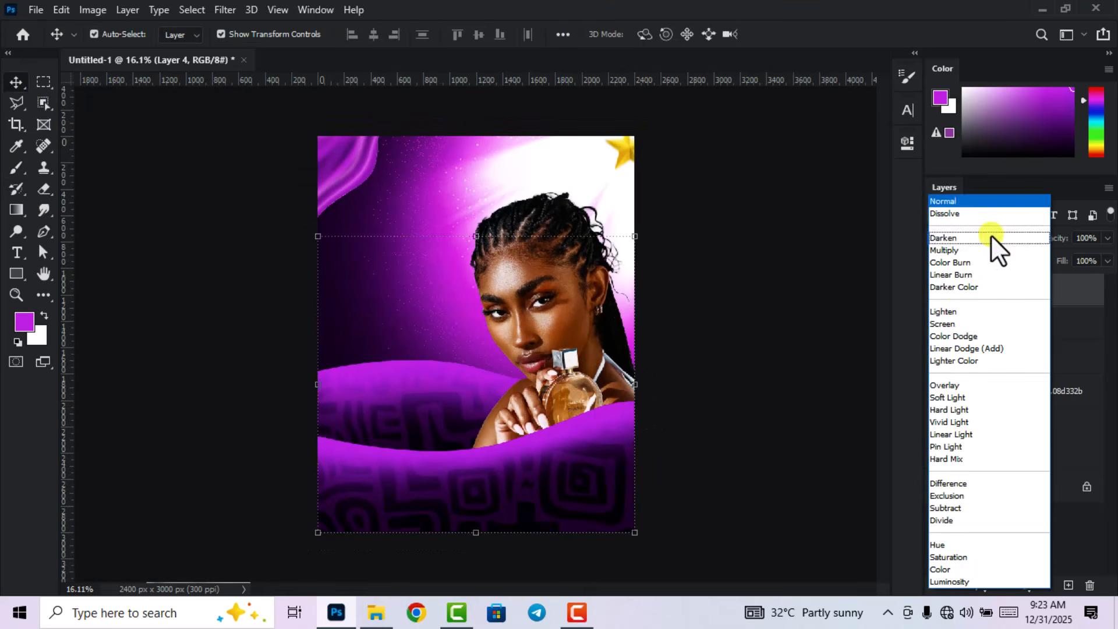
{"action": "left_click", "coordinate": [956, 324]}
{"action": "left_click", "coordinate": [743, 294]}
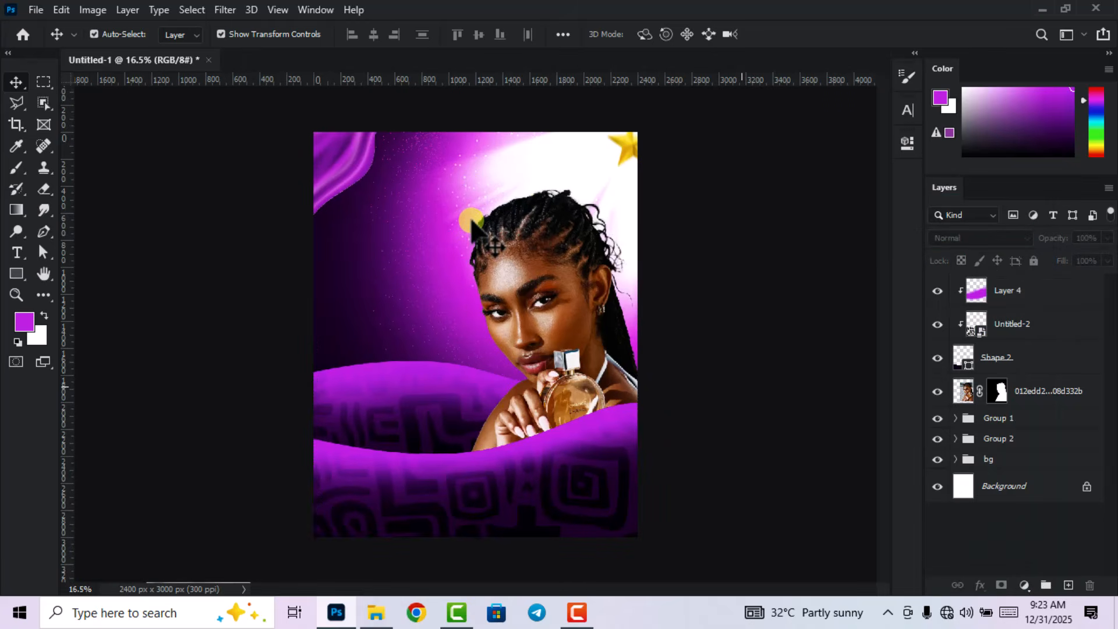
Nudge the model photo slightly up and to the right.
{"action": "scroll", "coordinate": [471, 224], "scroll_direction": "up", "scroll_amount": 1}
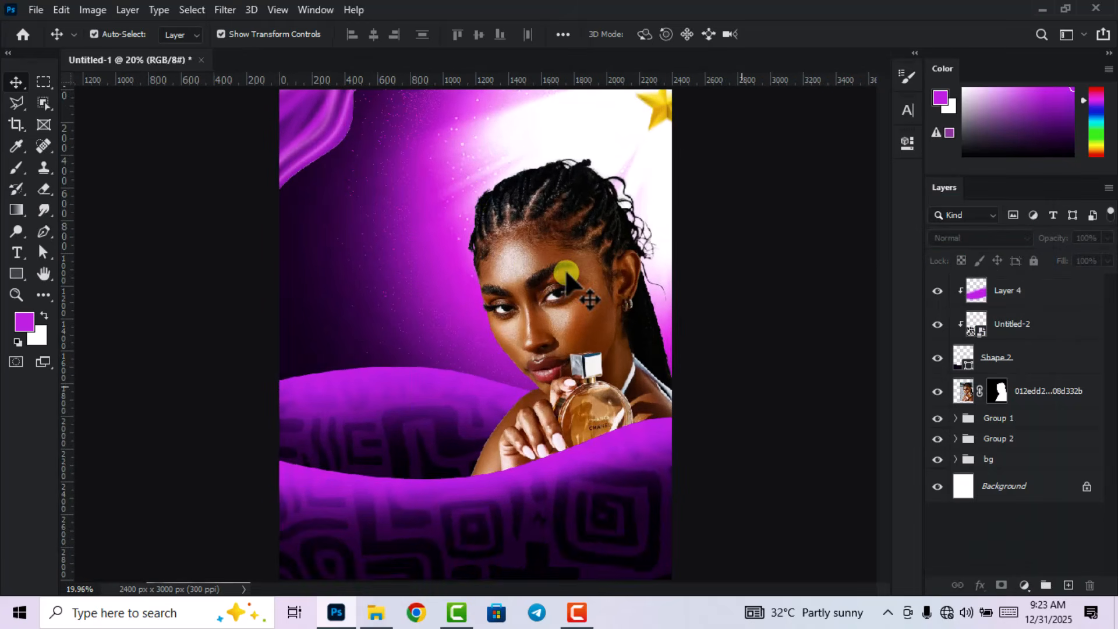
{"action": "left_click_drag", "start_coordinate": [566, 272], "coordinate": [570, 267]}
{"action": "scroll", "coordinate": [568, 267], "scroll_direction": "down", "scroll_amount": 2}
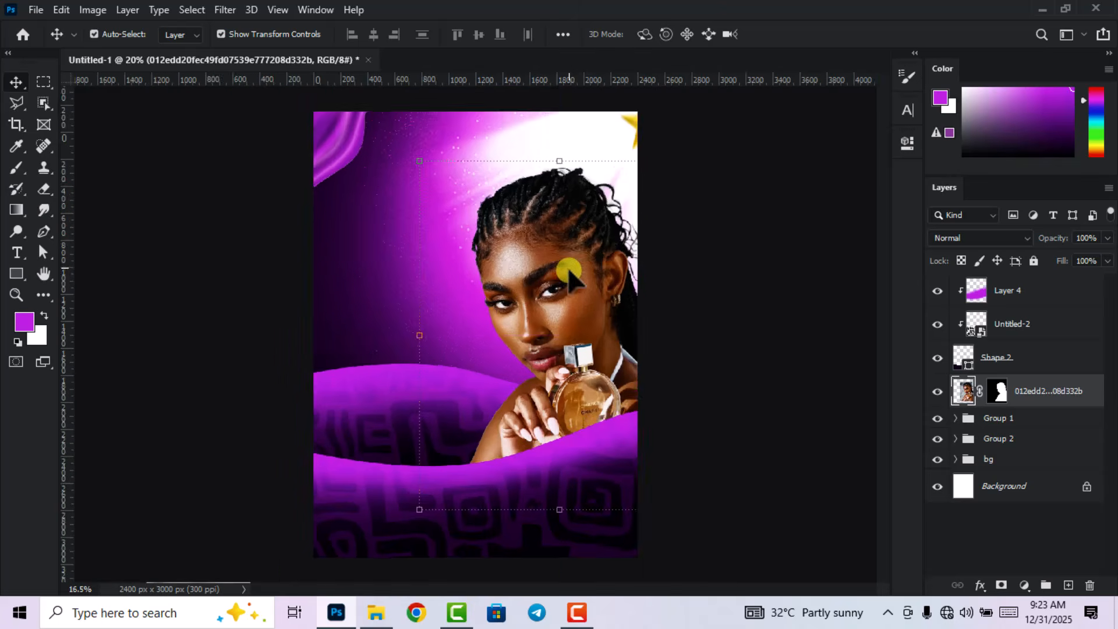
Start a Montserrat Bold 30 pt text layer at the poster's upper left, typing 'M'.
{"action": "scroll", "coordinate": [568, 268], "scroll_direction": "down", "scroll_amount": 1}
{"action": "left_click", "coordinate": [761, 280]}
{"action": "scroll", "coordinate": [446, 286], "scroll_direction": "up", "scroll_amount": 2}
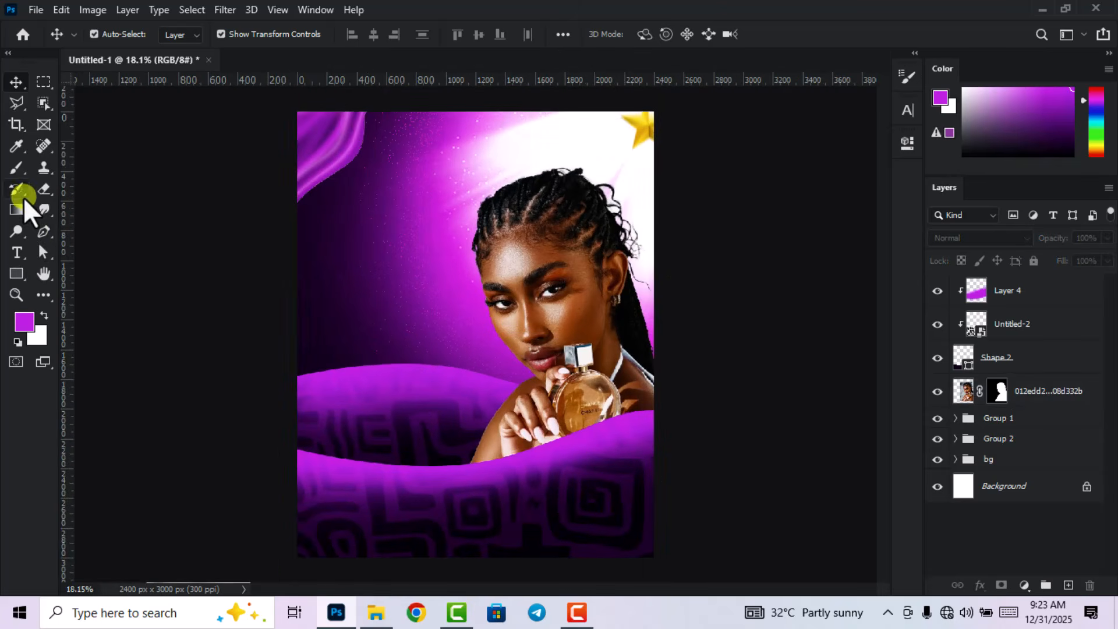
{"action": "left_click", "coordinate": [17, 253]}
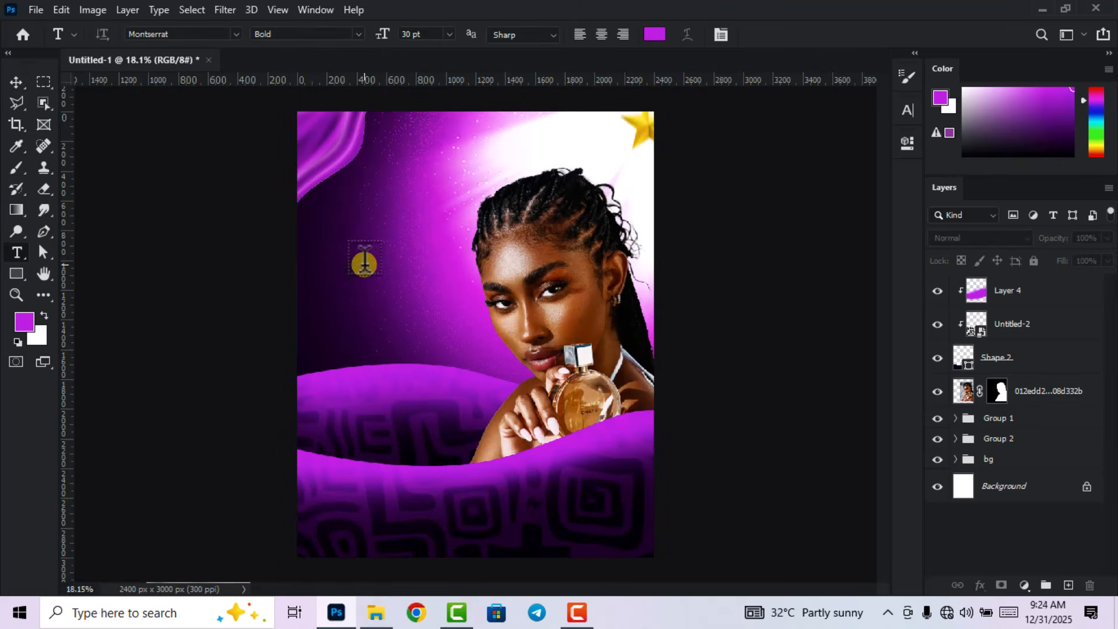
{"action": "left_click", "coordinate": [331, 249]}
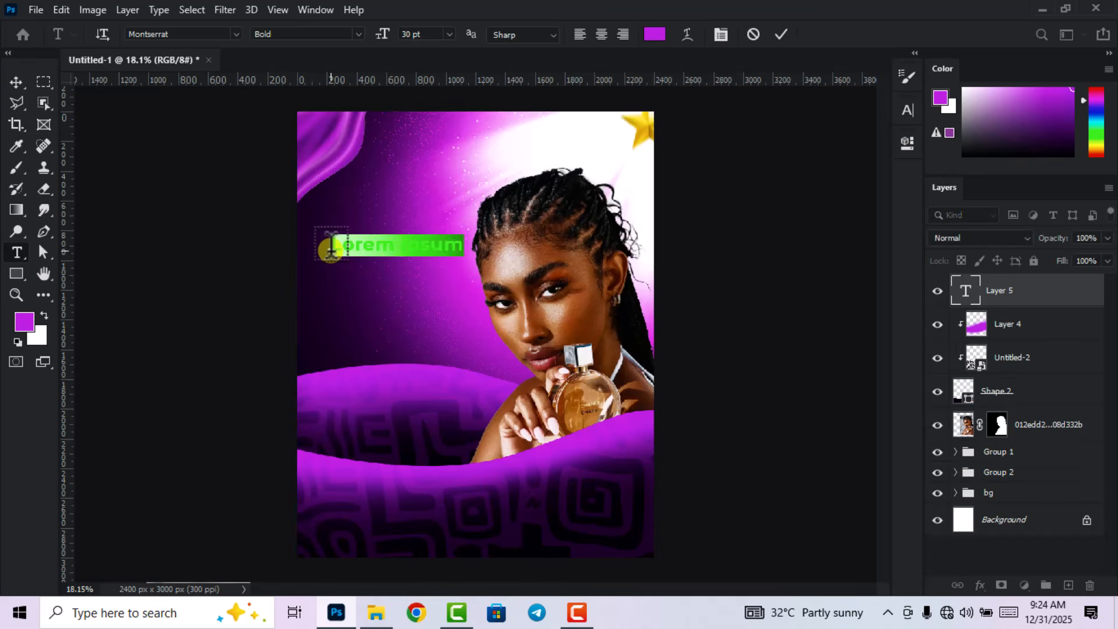
{"action": "type", "text": "Mimi Sce"}
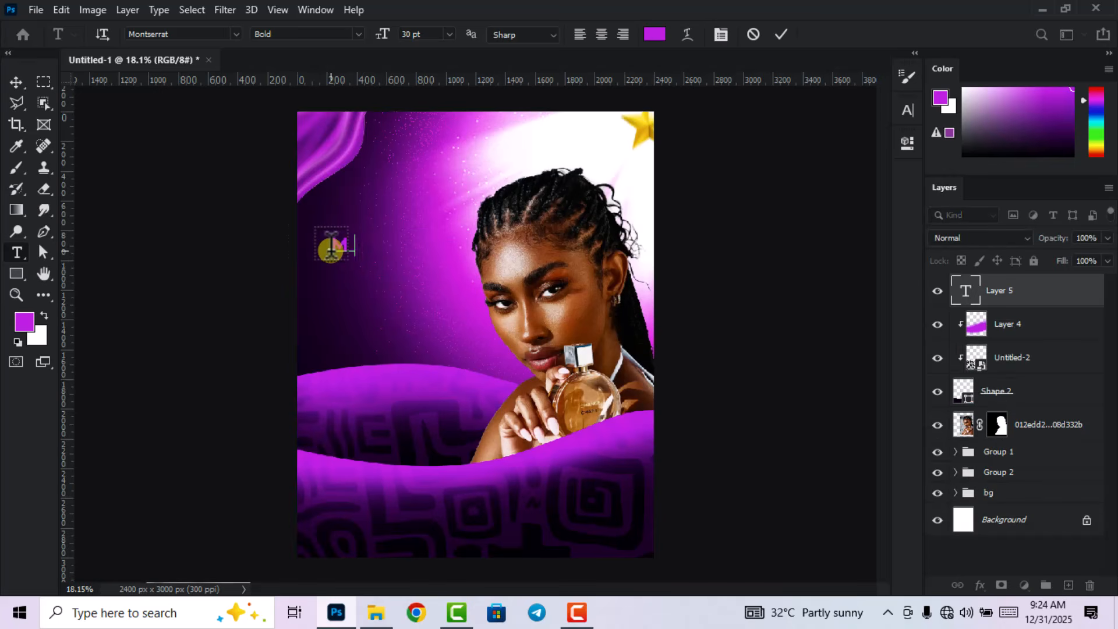
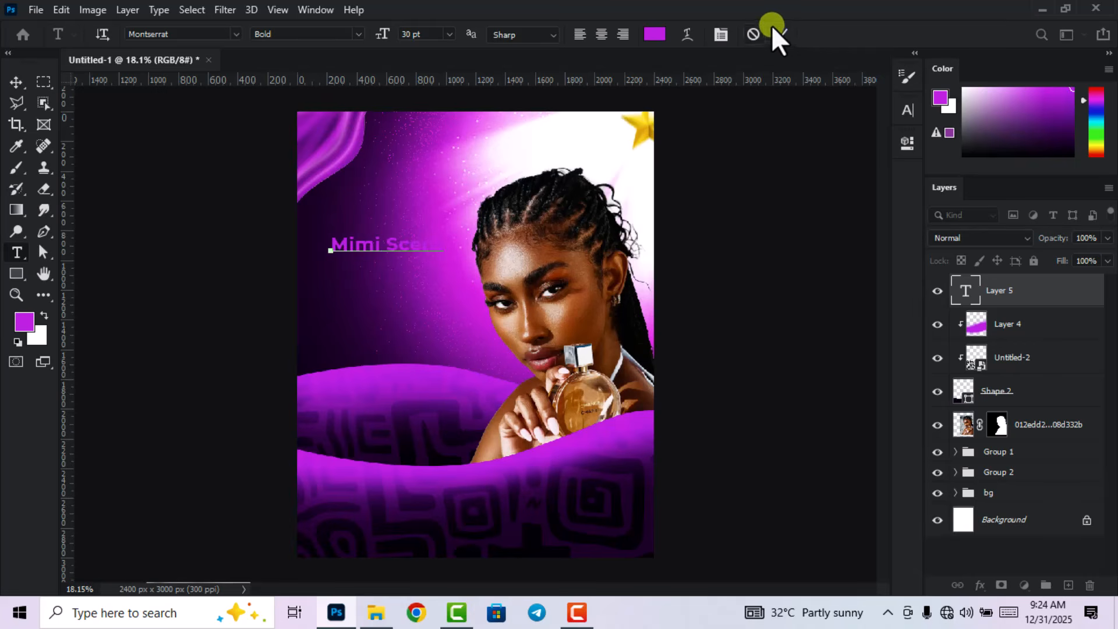
Recolor the Mimi Scent heading text to white (ffffff).
{"action": "left_click", "coordinate": [977, 301]}
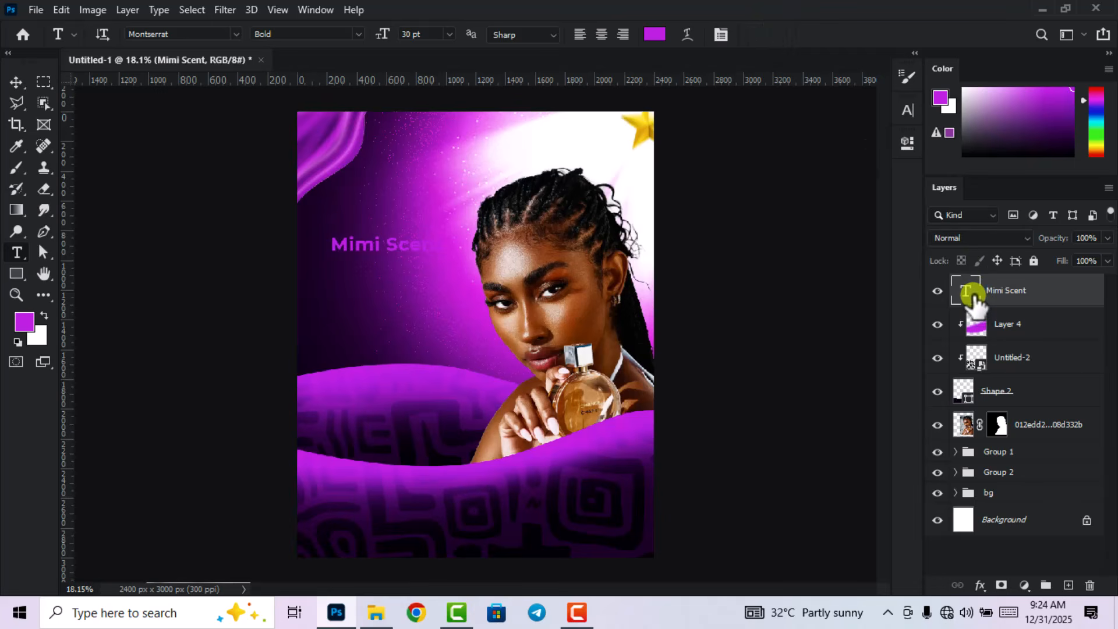
{"action": "double_click", "coordinate": [977, 301]}
{"action": "left_click", "coordinate": [654, 33]}
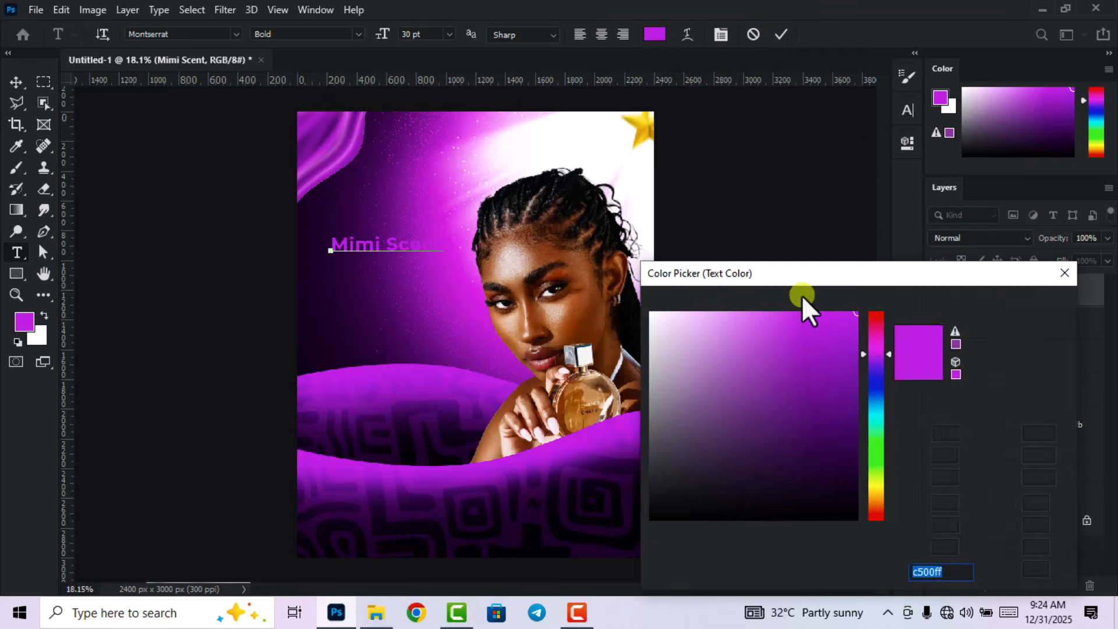
{"action": "left_click", "coordinate": [651, 313]}
{"action": "left_click", "coordinate": [1015, 305]}
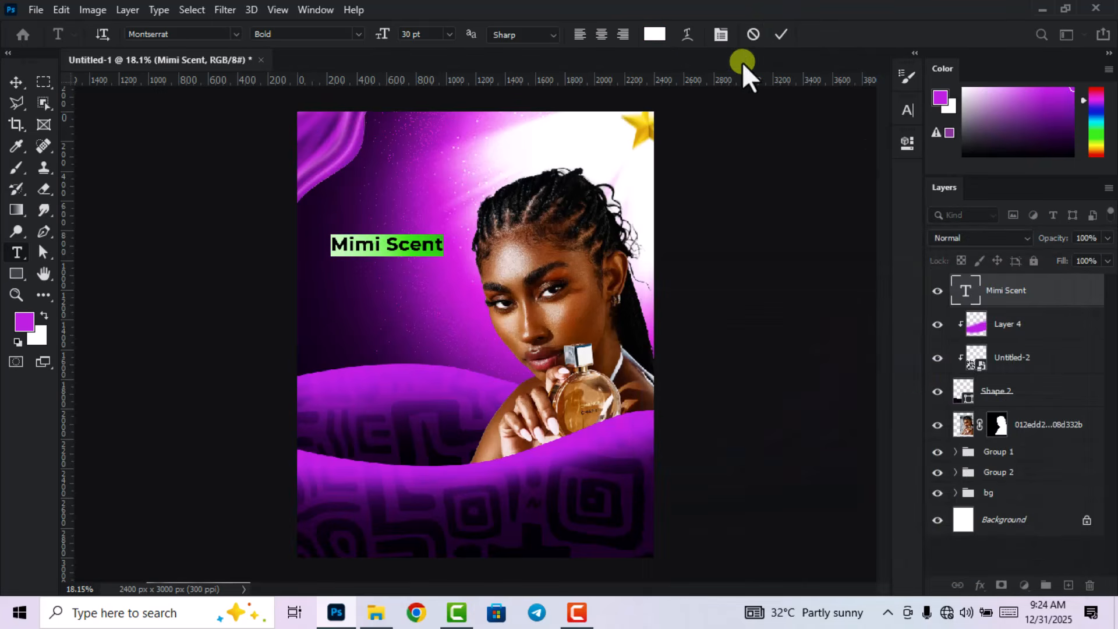
{"action": "left_click", "coordinate": [781, 34]}
Discard the stray empty text layer and reselect the Mimi Scent heading layer.
{"action": "left_click", "coordinate": [463, 295]}
{"action": "scroll", "coordinate": [464, 295], "scroll_direction": "up", "scroll_amount": 1}
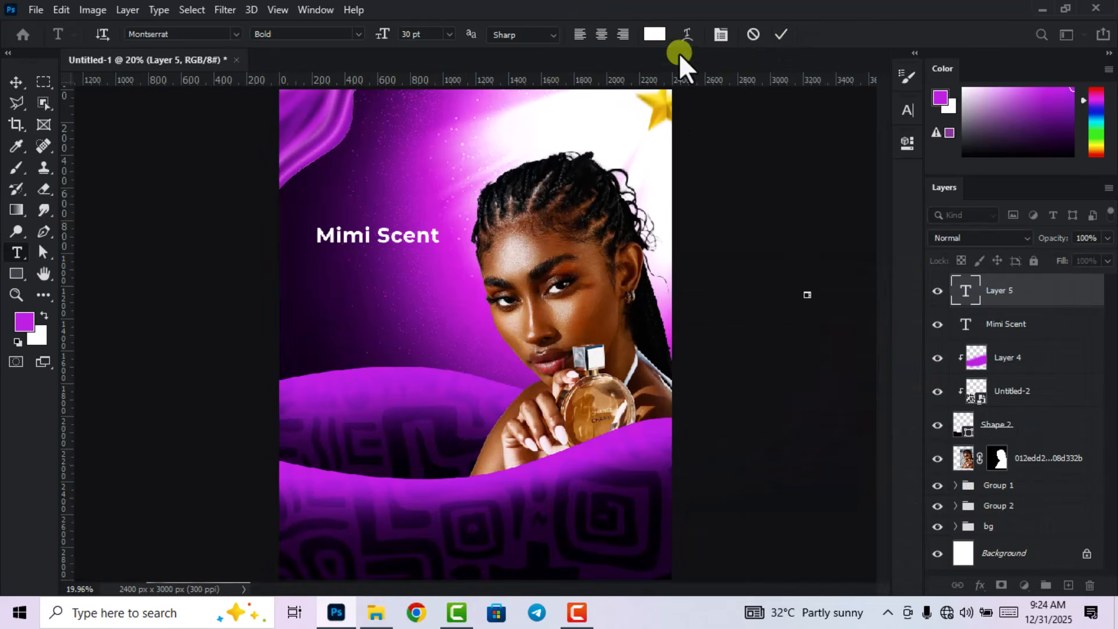
{"action": "left_click", "coordinate": [148, 125]}
{"action": "left_click", "coordinate": [23, 83]}
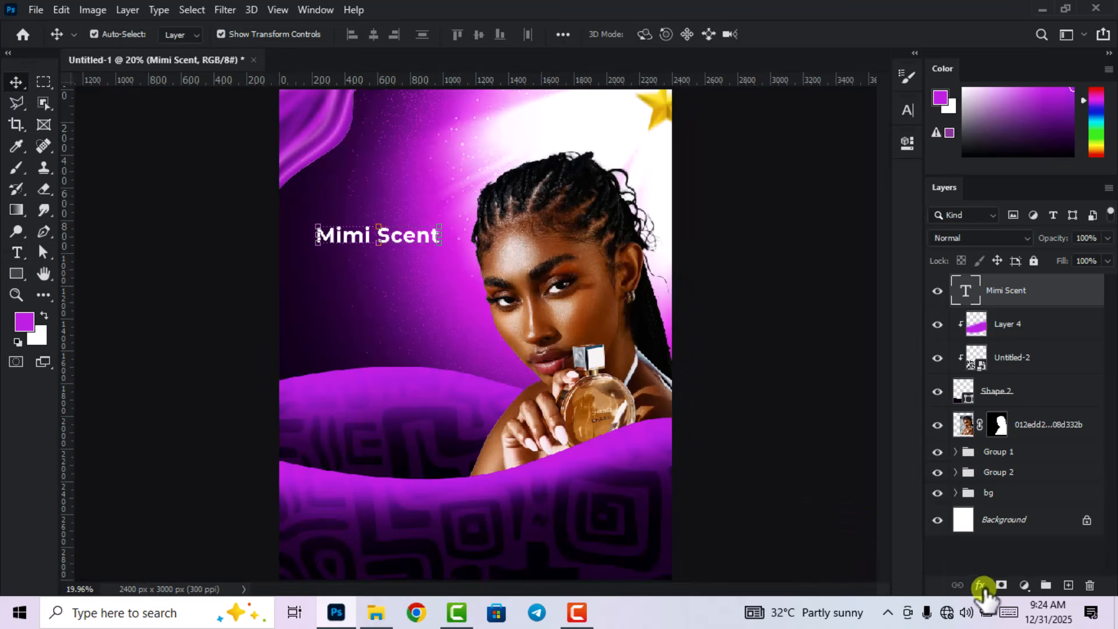
Add a white-to-light-grey Gradient Overlay to the heading at a 137° angle.
{"action": "left_click", "coordinate": [981, 586]}
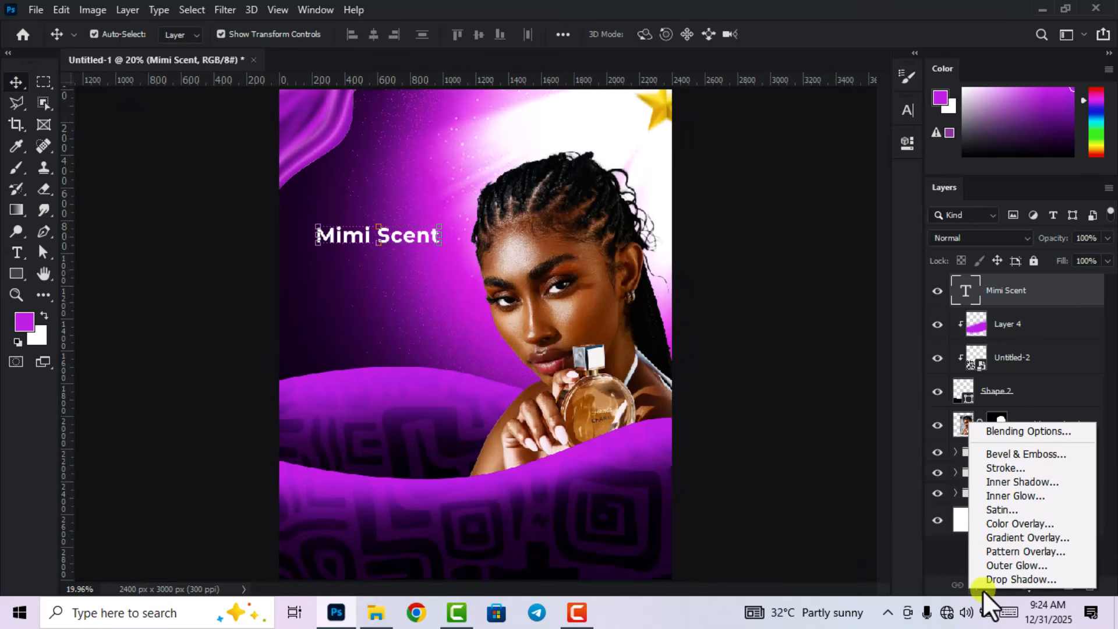
{"action": "left_click", "coordinate": [996, 536]}
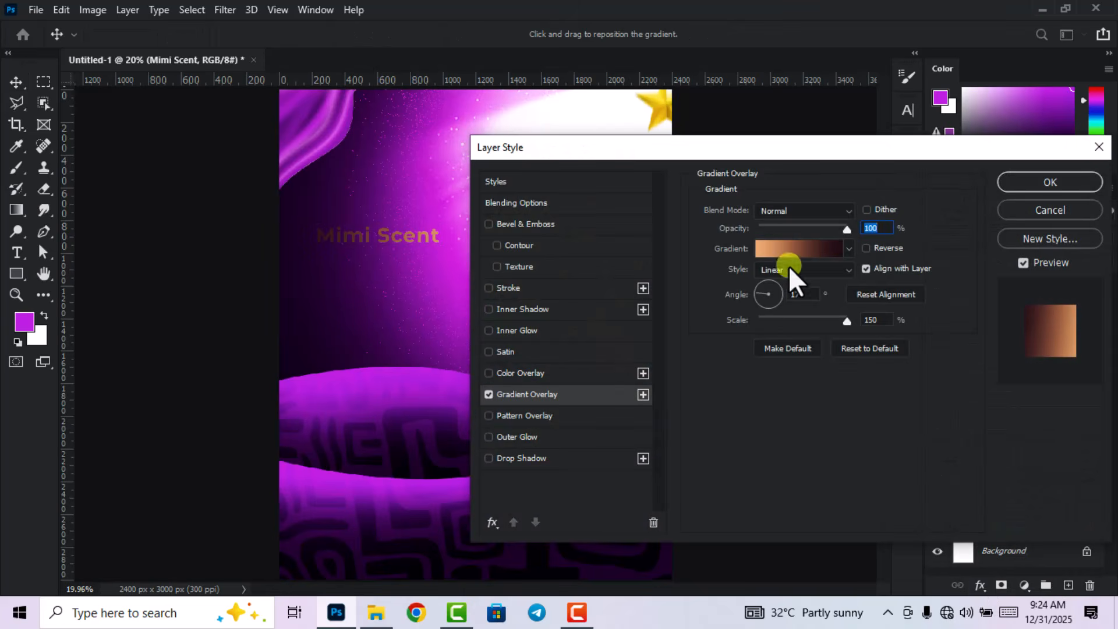
{"action": "left_click", "coordinate": [791, 247]}
{"action": "double_click", "coordinate": [704, 399]}
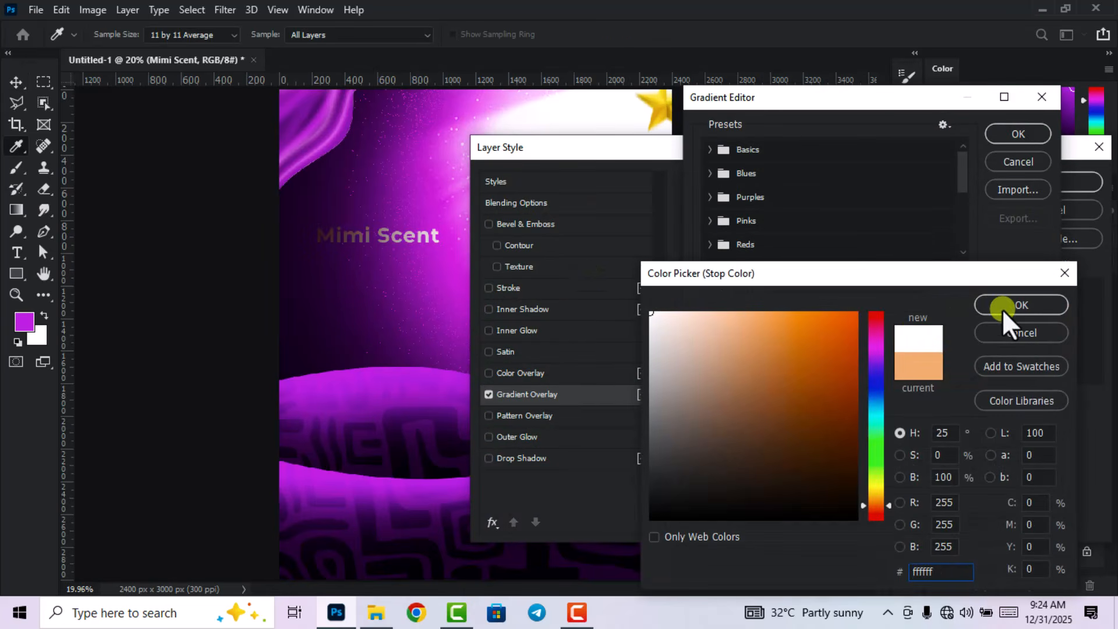
{"action": "left_click", "coordinate": [1001, 309]}
{"action": "double_click", "coordinate": [1015, 399]}
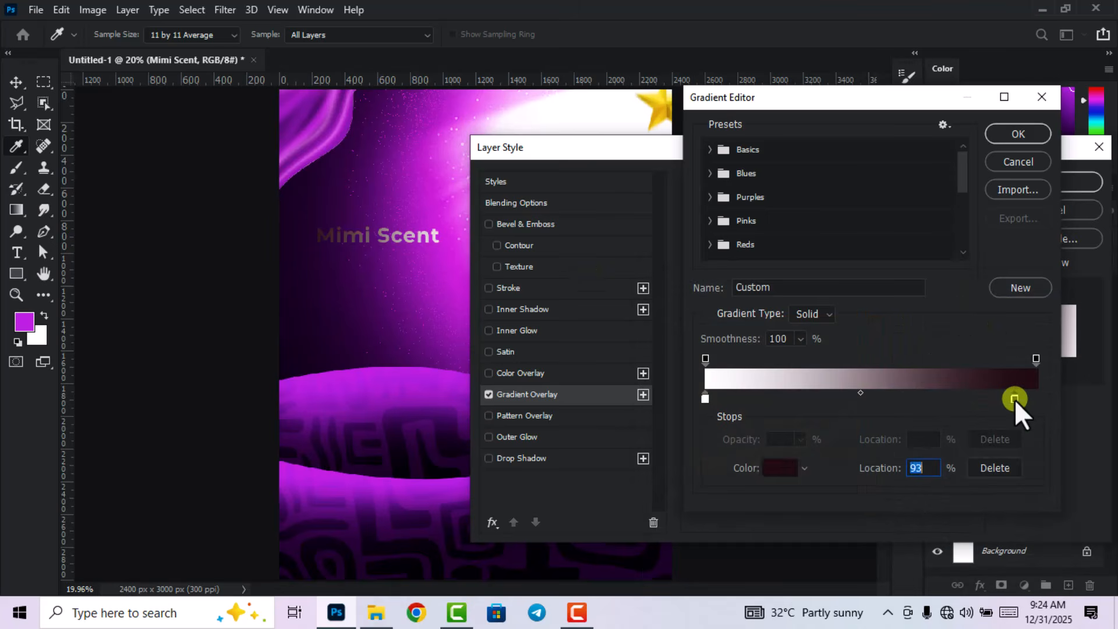
{"action": "left_click_drag", "start_coordinate": [654, 324], "coordinate": [654, 352]}
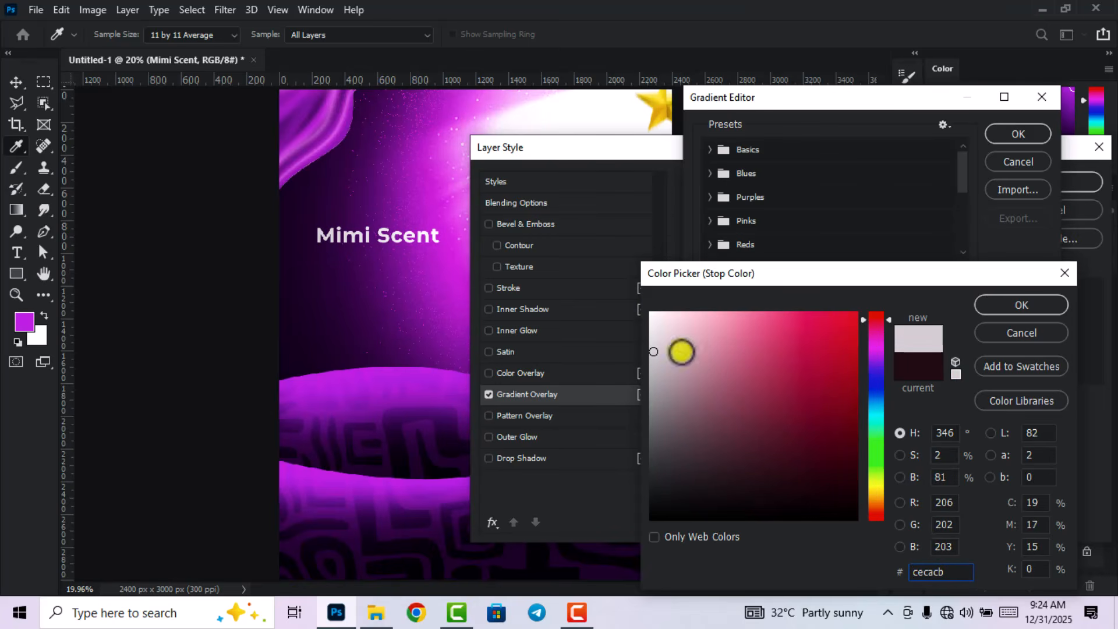
{"action": "left_click", "coordinate": [1021, 305]}
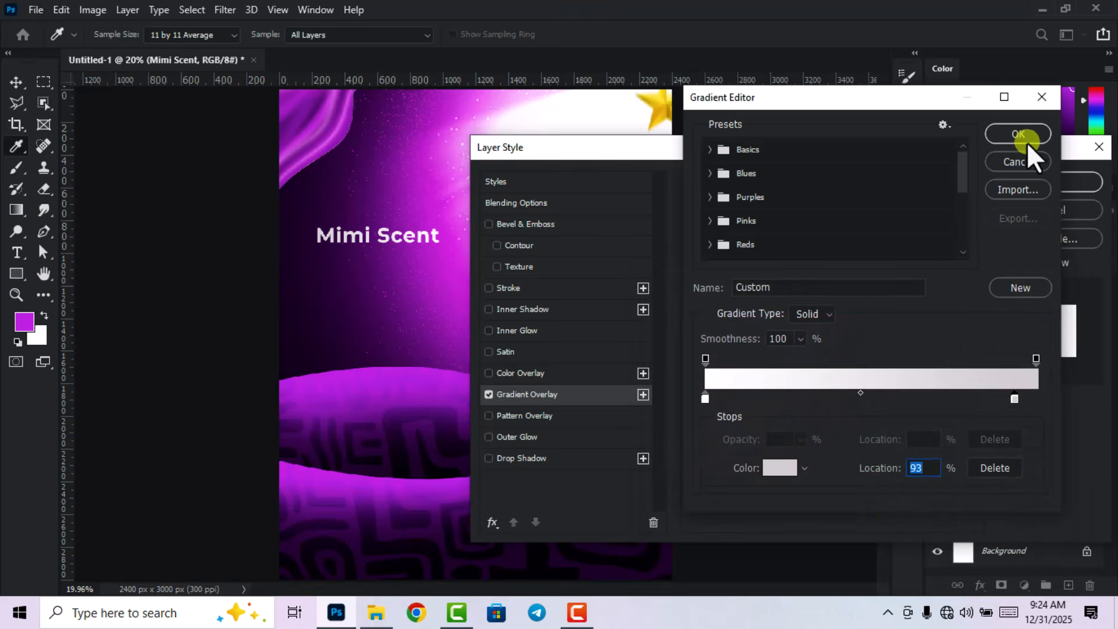
{"action": "left_click", "coordinate": [1025, 140]}
{"action": "left_click", "coordinate": [766, 285]}
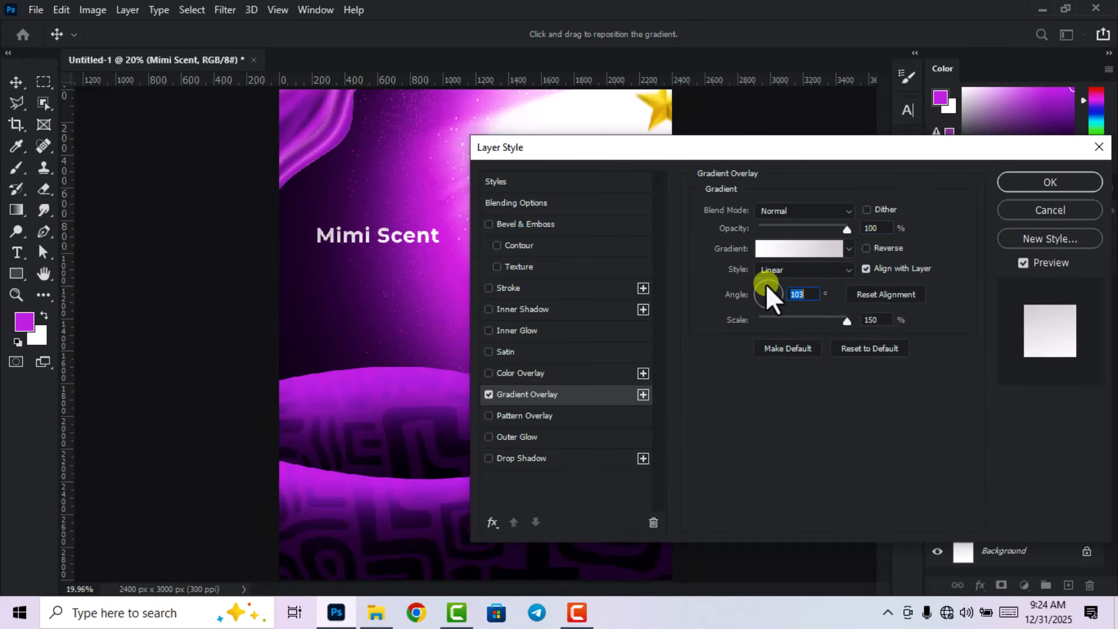
{"action": "left_click", "coordinate": [763, 290]}
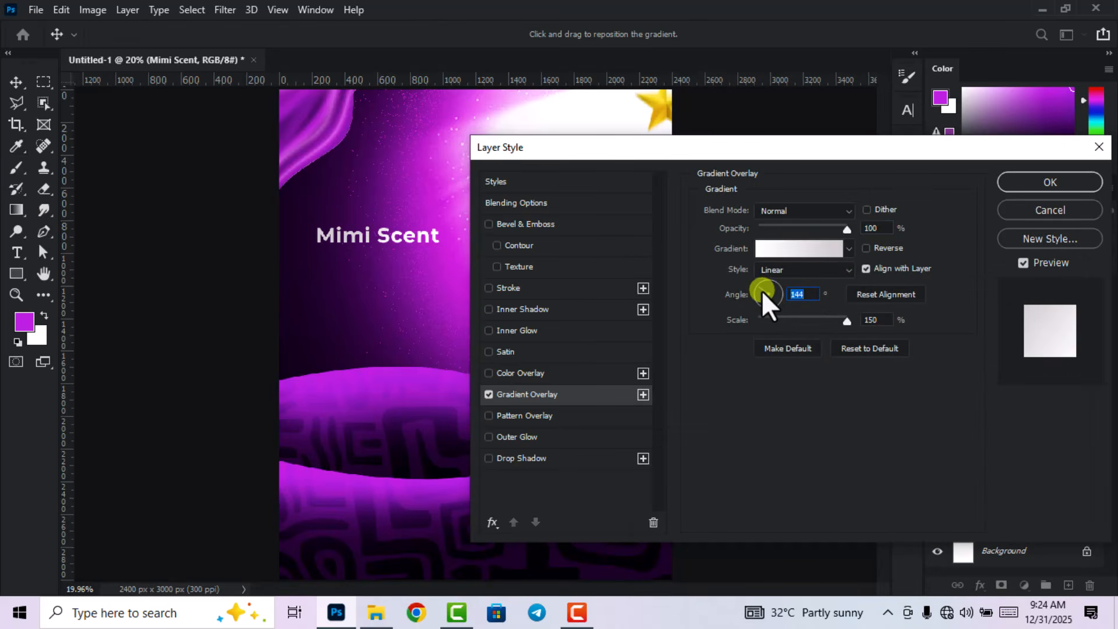
{"action": "left_click", "coordinate": [759, 288]}
Add a white 4 px outside Stroke to the heading and apply the effects.
{"action": "left_click", "coordinate": [760, 288]}
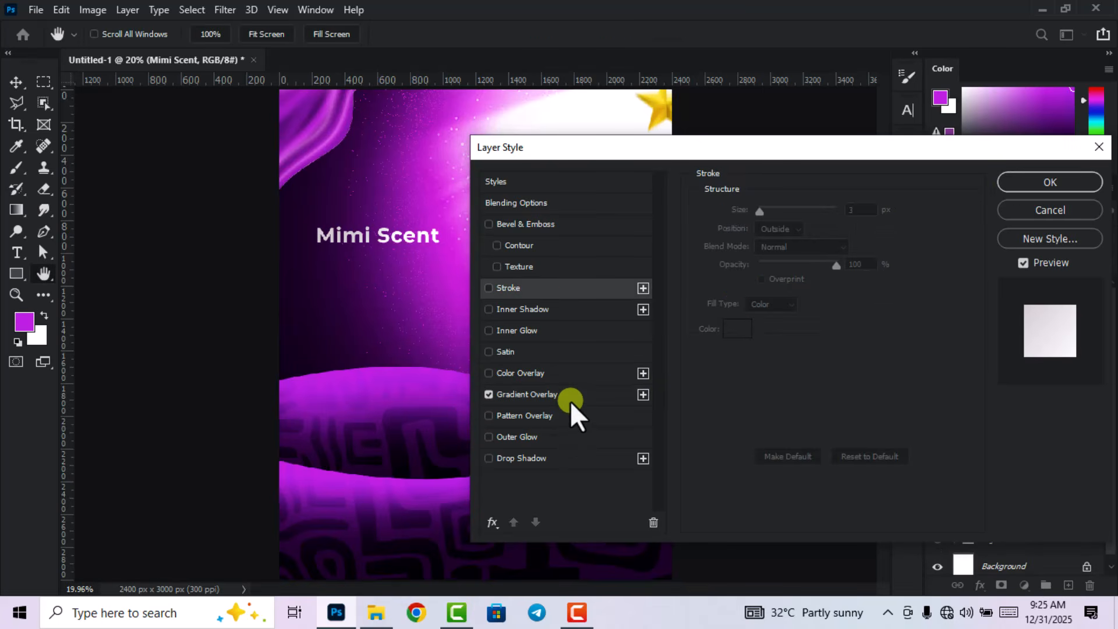
{"action": "left_click", "coordinate": [488, 287]}
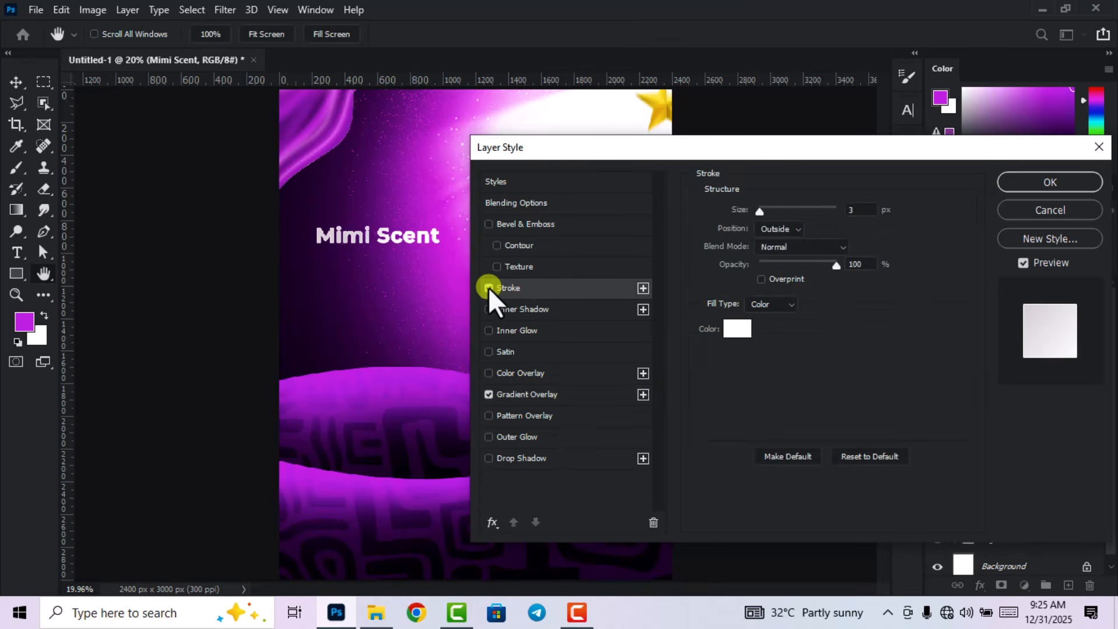
{"action": "left_click", "coordinate": [785, 229]}
{"action": "left_click", "coordinate": [735, 329]}
{"action": "left_click", "coordinate": [1001, 307]}
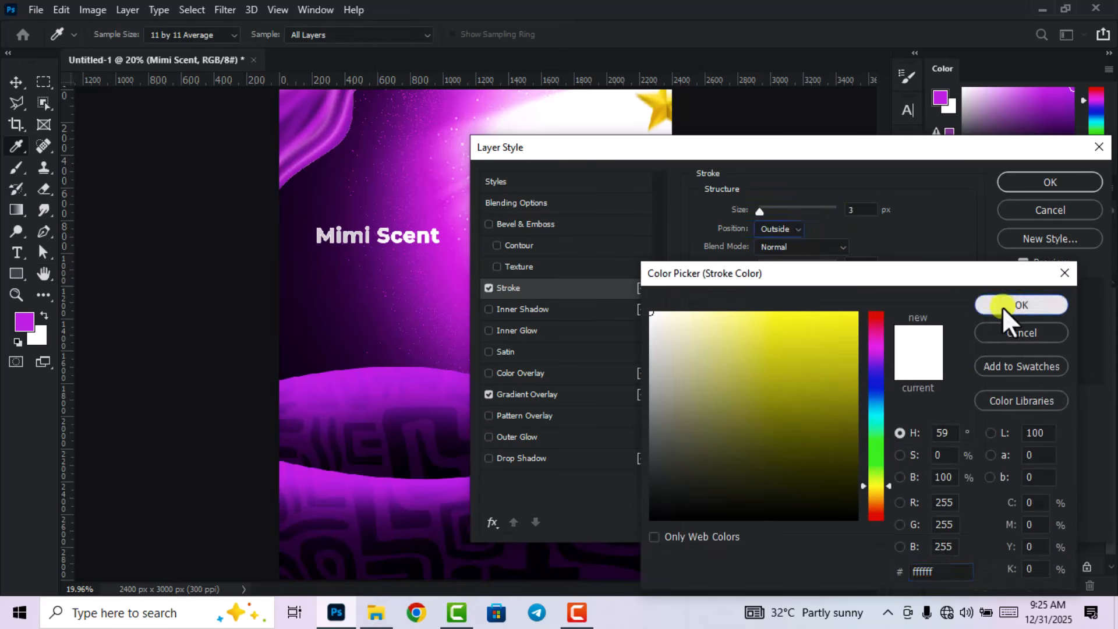
{"action": "left_click", "coordinate": [771, 228]}
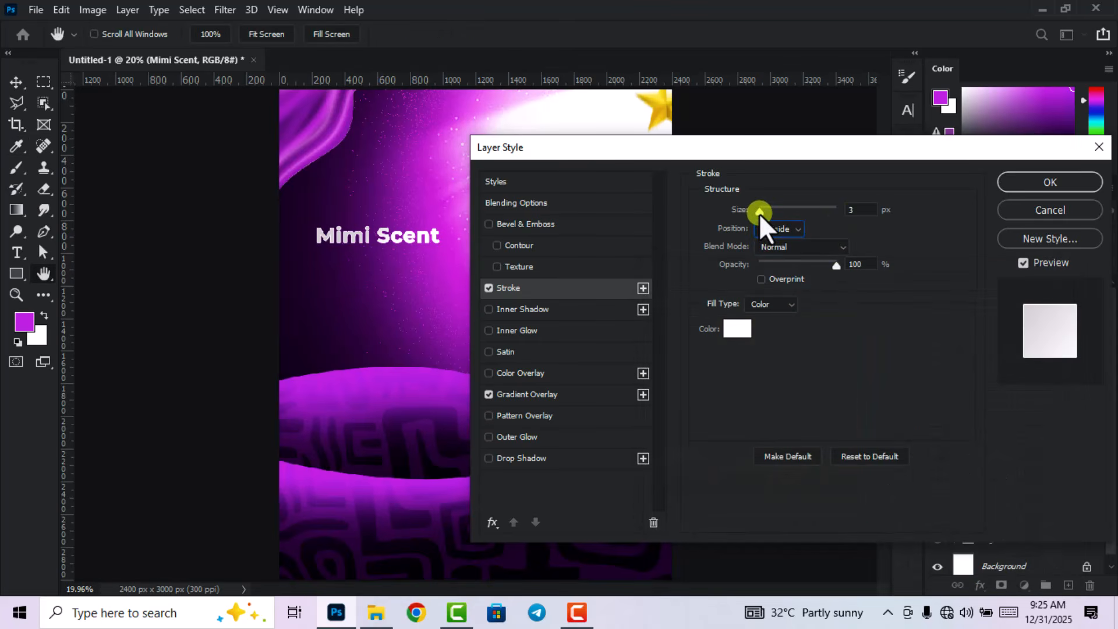
{"action": "left_click_drag", "start_coordinate": [759, 213], "coordinate": [760, 212]}
{"action": "left_click", "coordinate": [857, 210]}
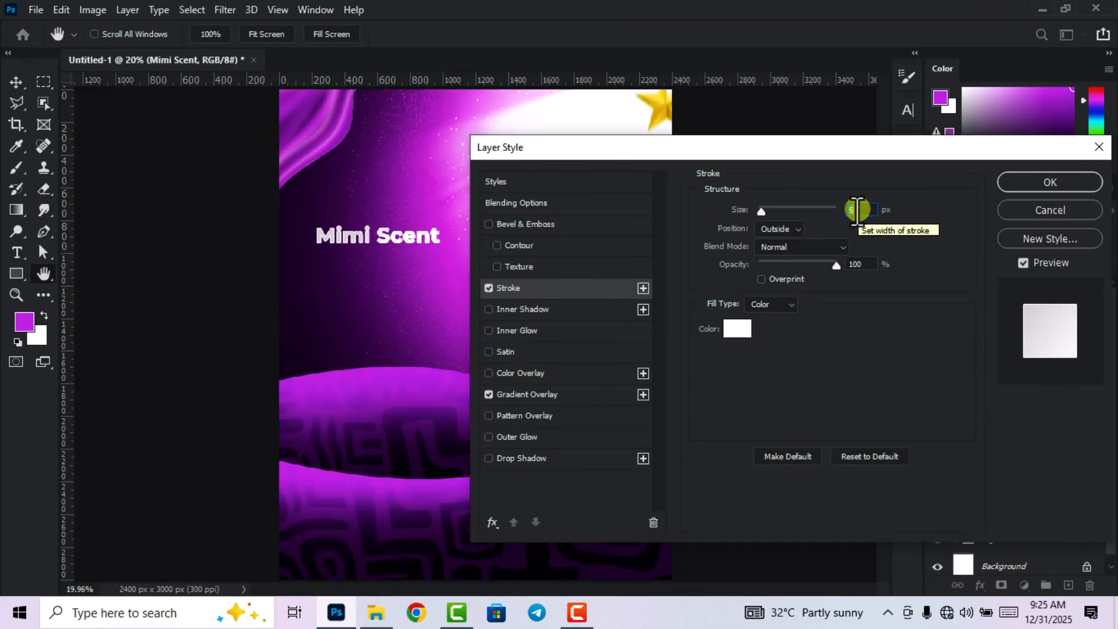
{"action": "left_click", "coordinate": [1016, 190]}
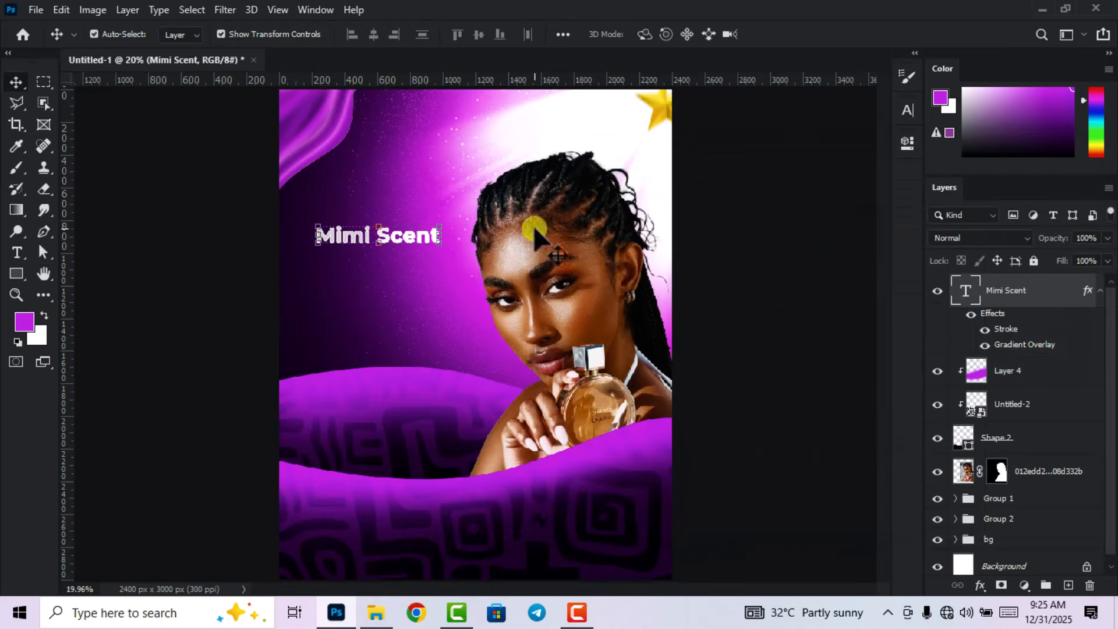
Move the Mimi Scent heading up and to the right.
{"action": "key", "text": "ctrl+minus"}
{"action": "key", "text": "ctrl+0"}
{"action": "double_click", "coordinate": [418, 239]}
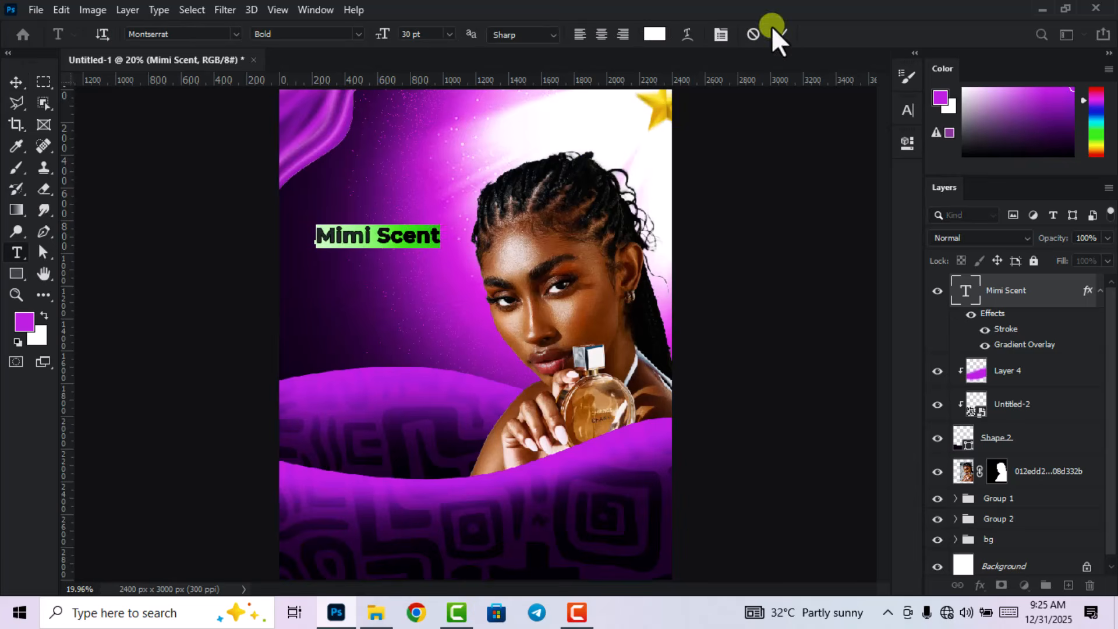
{"action": "left_click", "coordinate": [471, 230]}
{"action": "key", "text": "ctrl+Return"}
{"action": "key", "text": "v"}
{"action": "left_click_drag", "start_coordinate": [407, 243], "coordinate": [458, 223]}
Enlarge the heading with Free Transform and nudge it slightly up and left.
{"action": "key", "text": "ctrl+t"}
{"action": "left_click", "coordinate": [808, 34]}
{"action": "left_click", "coordinate": [780, 126]}
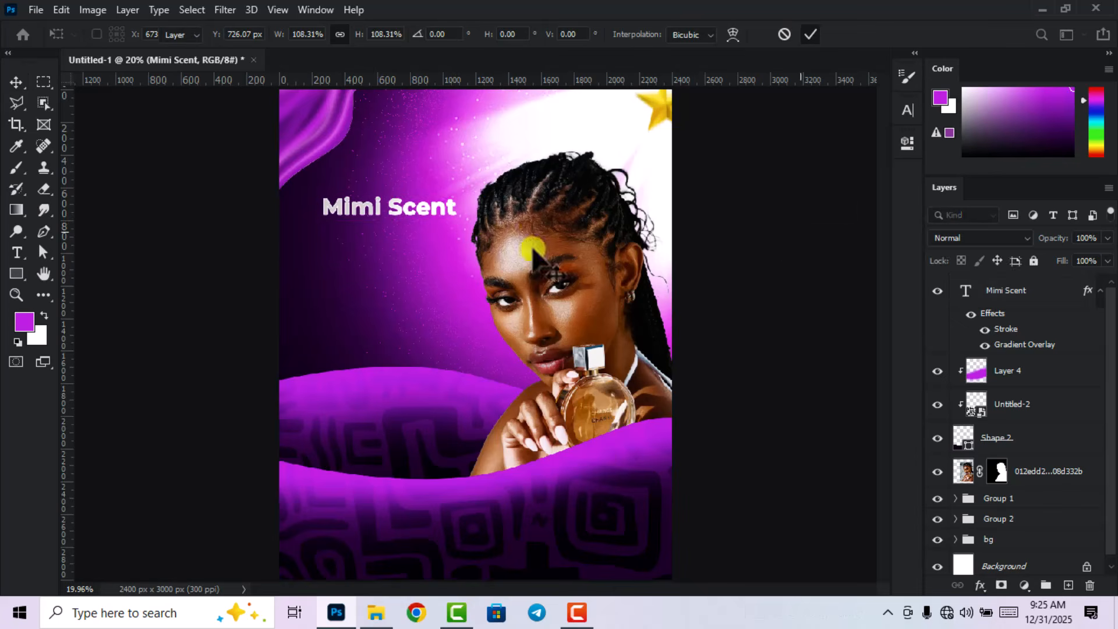
{"action": "scroll", "coordinate": [379, 227], "scroll_direction": "up", "scroll_amount": 6}
{"action": "scroll", "coordinate": [411, 228], "scroll_direction": "down", "scroll_amount": 6}
{"action": "scroll", "coordinate": [438, 236], "scroll_direction": "down", "scroll_amount": 2}
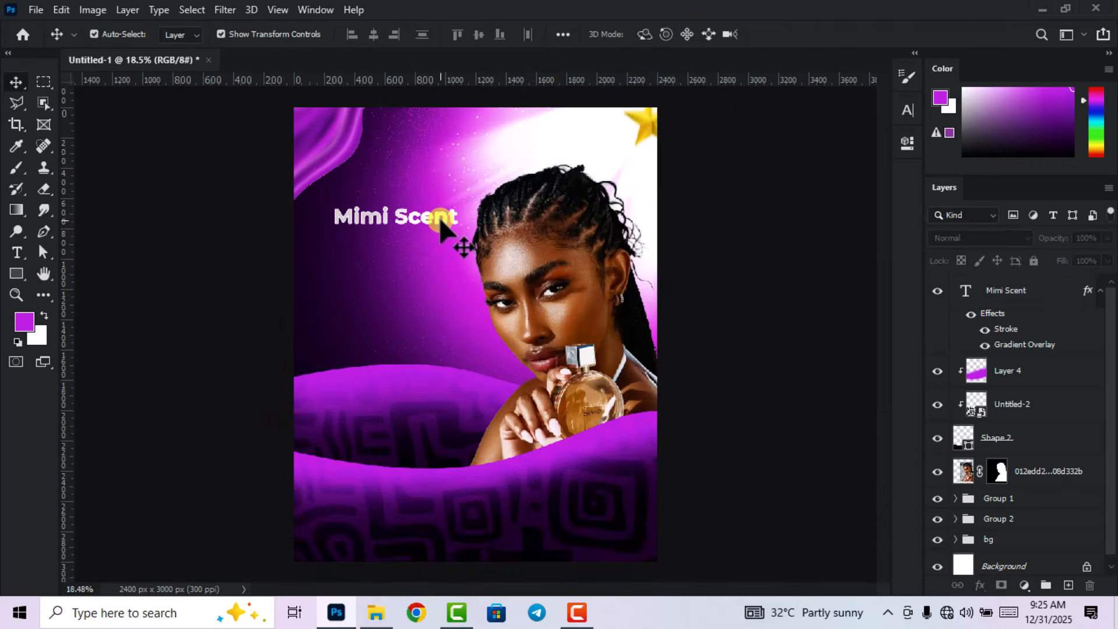
{"action": "left_click_drag", "start_coordinate": [431, 218], "coordinate": [411, 207]}
{"action": "scroll", "coordinate": [417, 237], "scroll_direction": "up", "scroll_amount": 2}
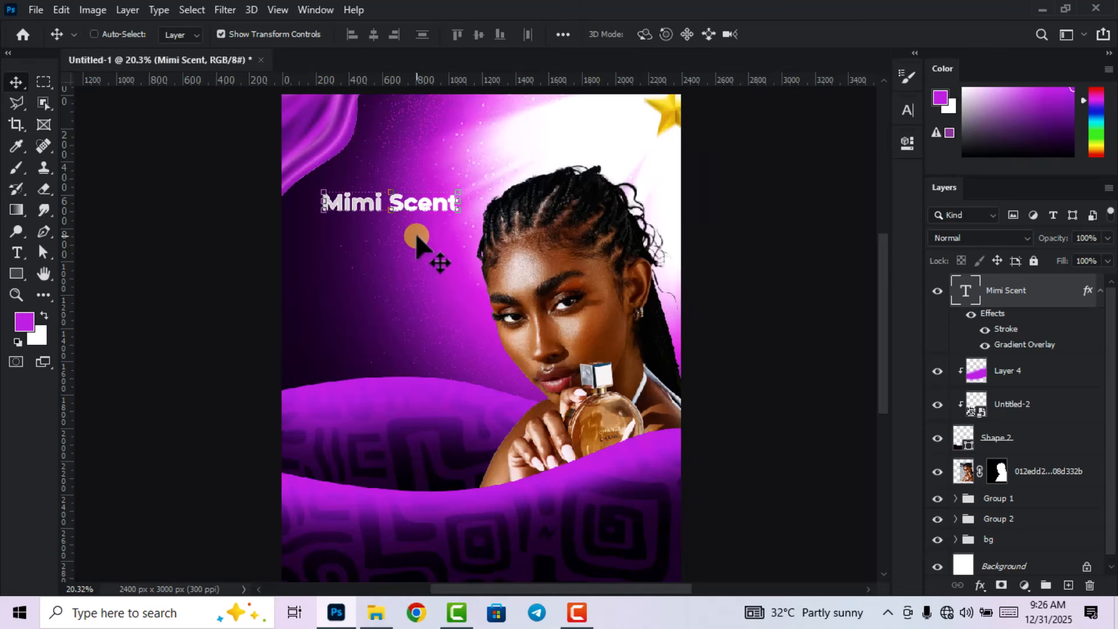
Duplicate the heading just below the original and retype the copy as 'Collections'.
{"action": "left_click_drag", "start_coordinate": [417, 239], "coordinate": [424, 223]}
{"action": "left_click", "coordinate": [964, 291]}
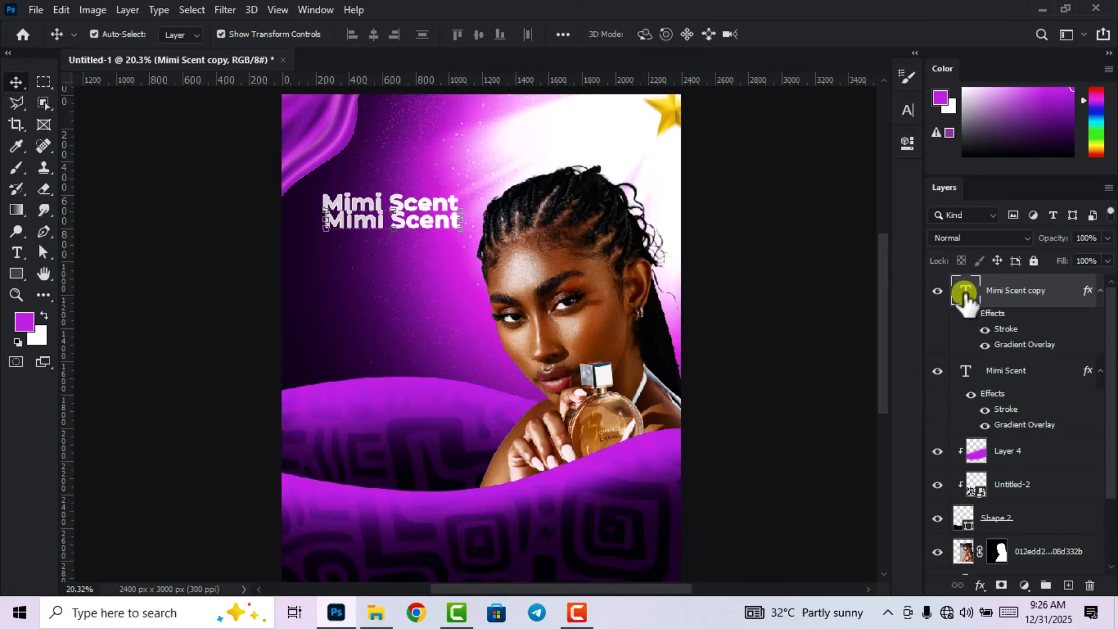
{"action": "double_click", "coordinate": [964, 291]}
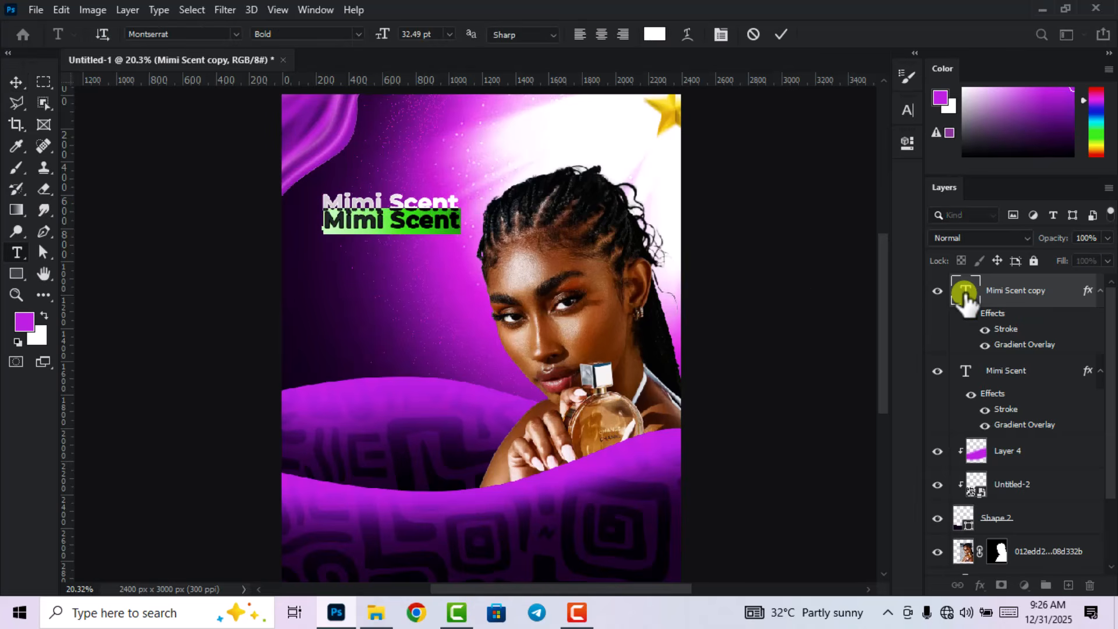
{"action": "type", "text": "Collections"}
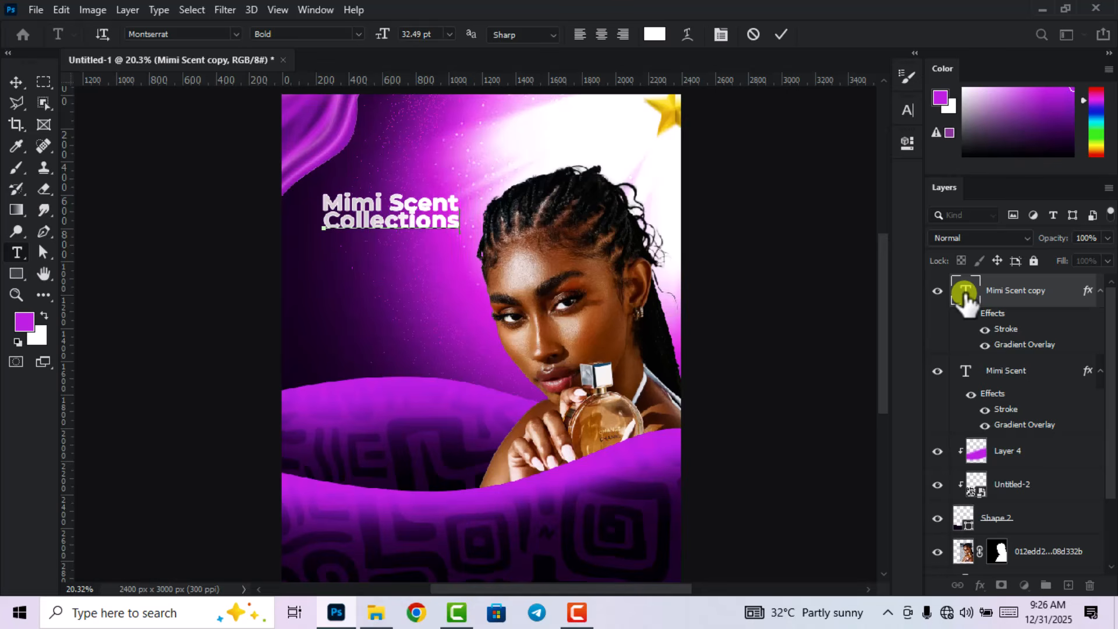
{"action": "left_click", "coordinate": [780, 34]}
{"action": "left_click", "coordinate": [15, 82]}
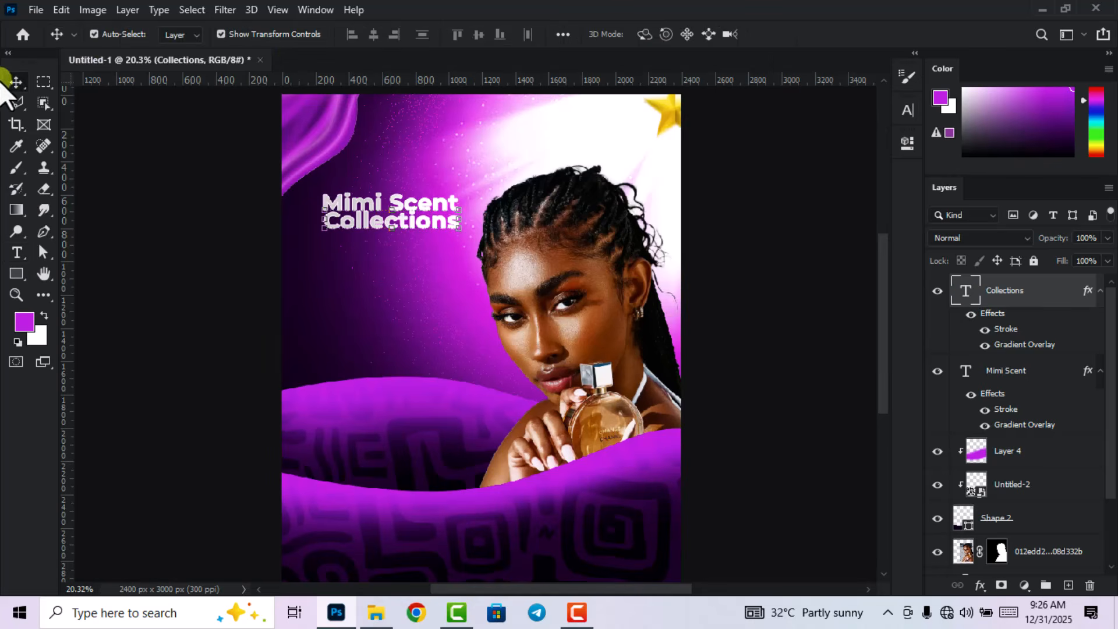
{"action": "scroll", "coordinate": [379, 220], "scroll_direction": "up", "scroll_amount": 3}
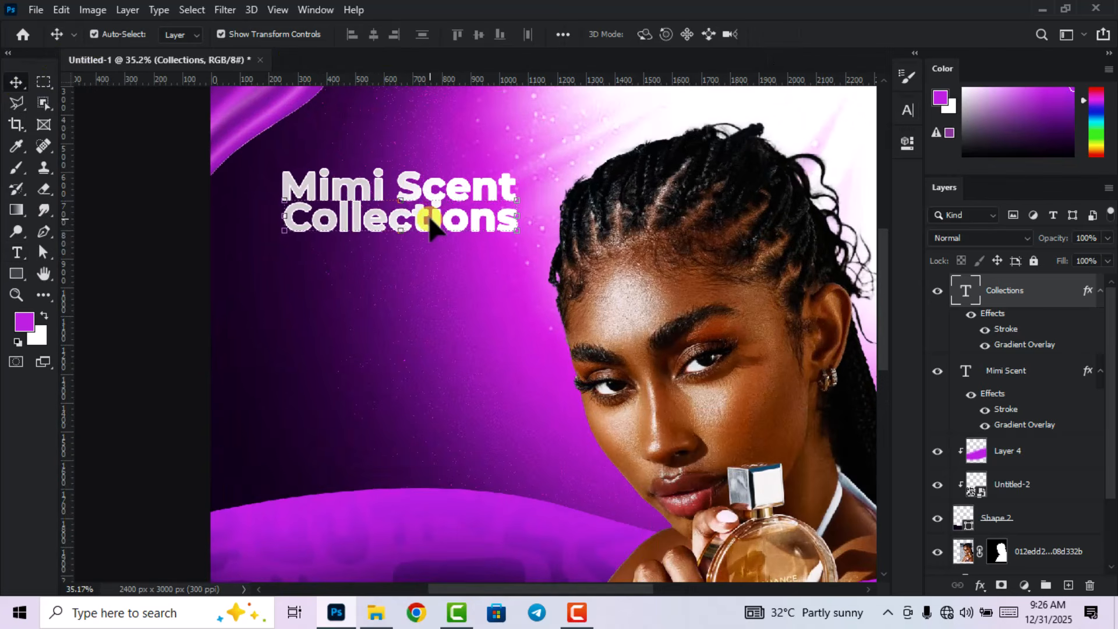
{"action": "key", "text": "Down"}
{"action": "key", "text": "Down"}
{"action": "key", "text": "Down"}
{"action": "key", "text": "Down"}
{"action": "key", "text": "Down"}
{"action": "key", "text": "Down"}
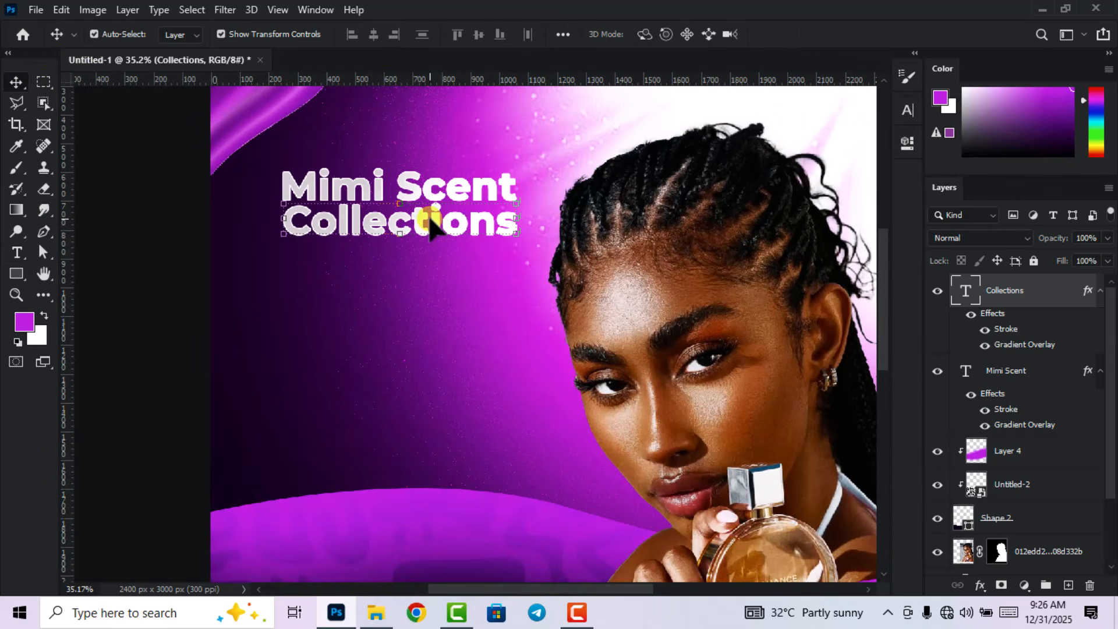
{"action": "scroll", "coordinate": [431, 224], "scroll_direction": "down", "scroll_amount": 3}
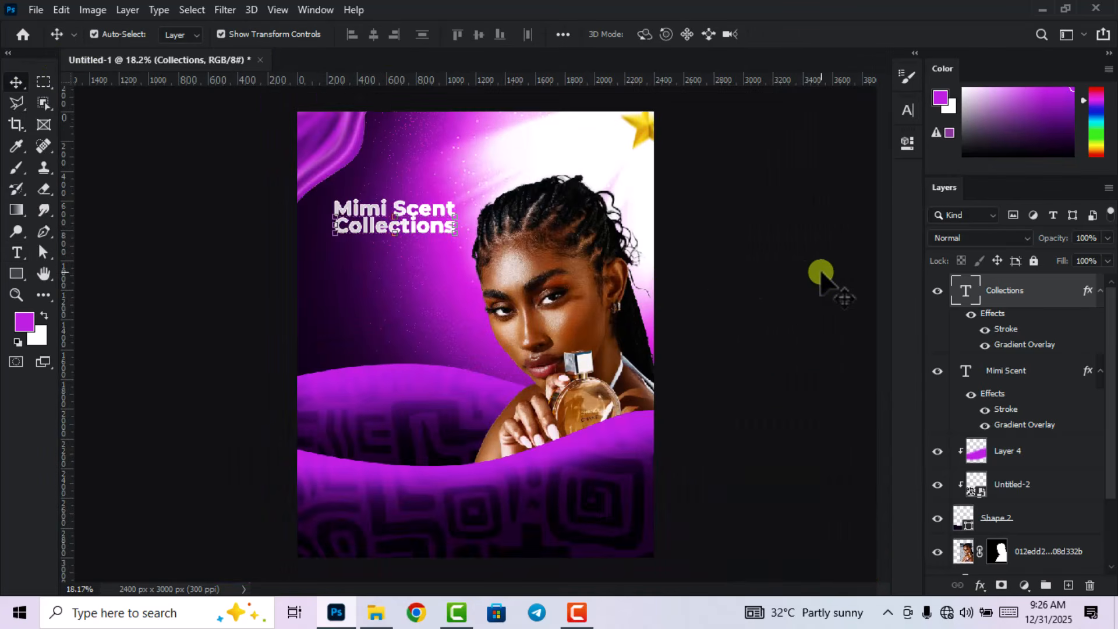
{"action": "scroll", "coordinate": [728, 283], "scroll_direction": "down", "scroll_amount": 1}
{"action": "scroll", "coordinate": [389, 273], "scroll_direction": "up", "scroll_amount": 4}
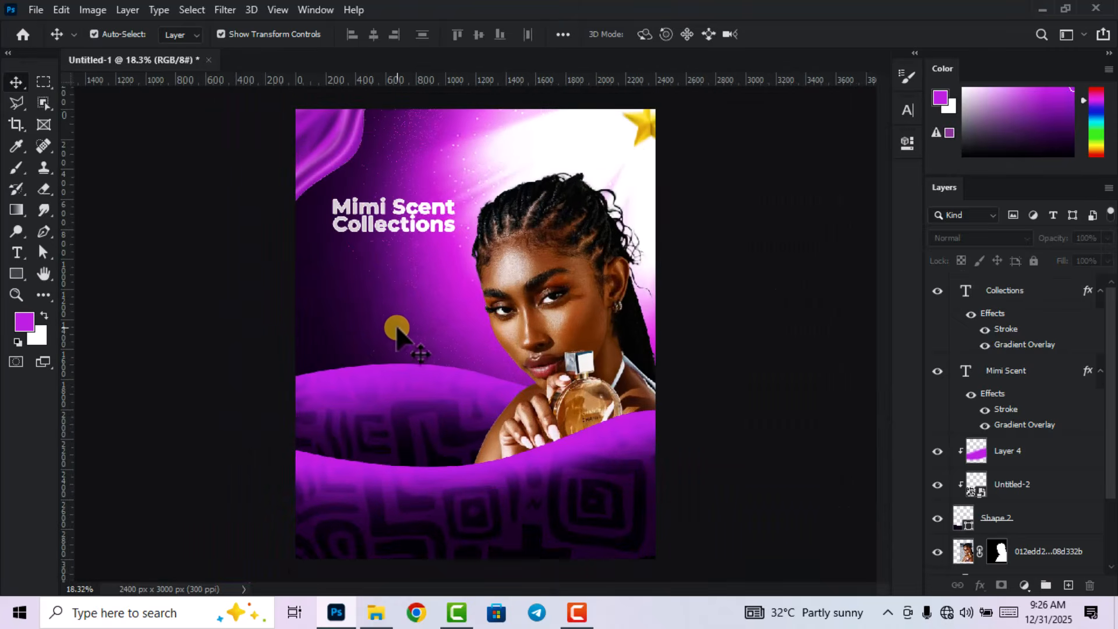
Place the five-star image pngegg (7) into the poster and rasterize its layer.
{"action": "left_click", "coordinate": [376, 613]}
{"action": "left_click_drag", "start_coordinate": [1086, 135], "coordinate": [448, 407]}
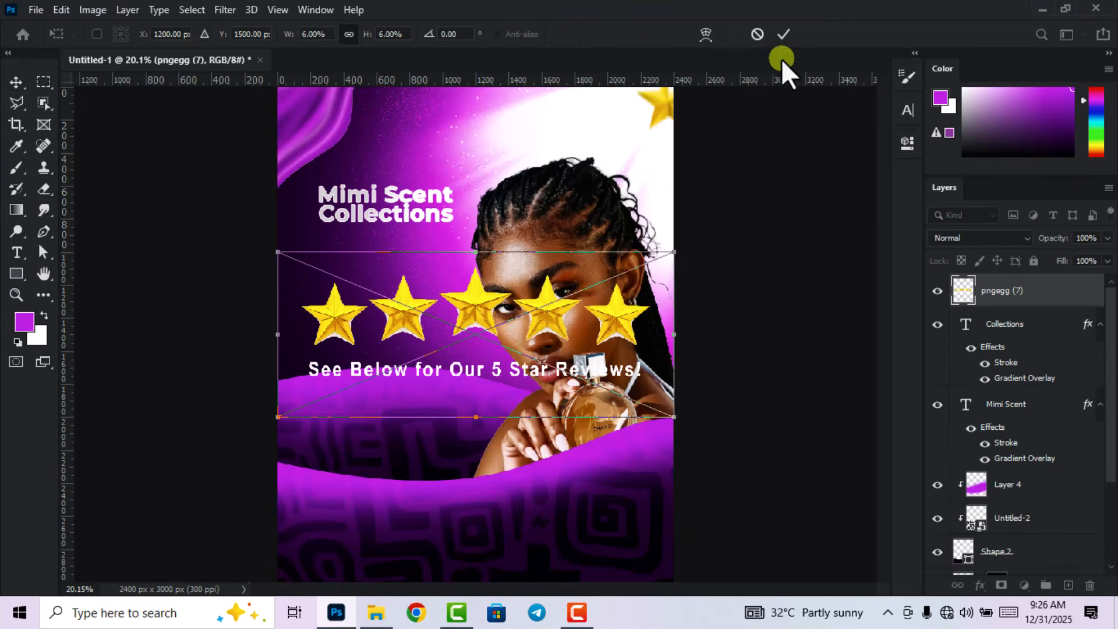
{"action": "key", "text": "Return"}
{"action": "right_click", "coordinate": [1048, 289]}
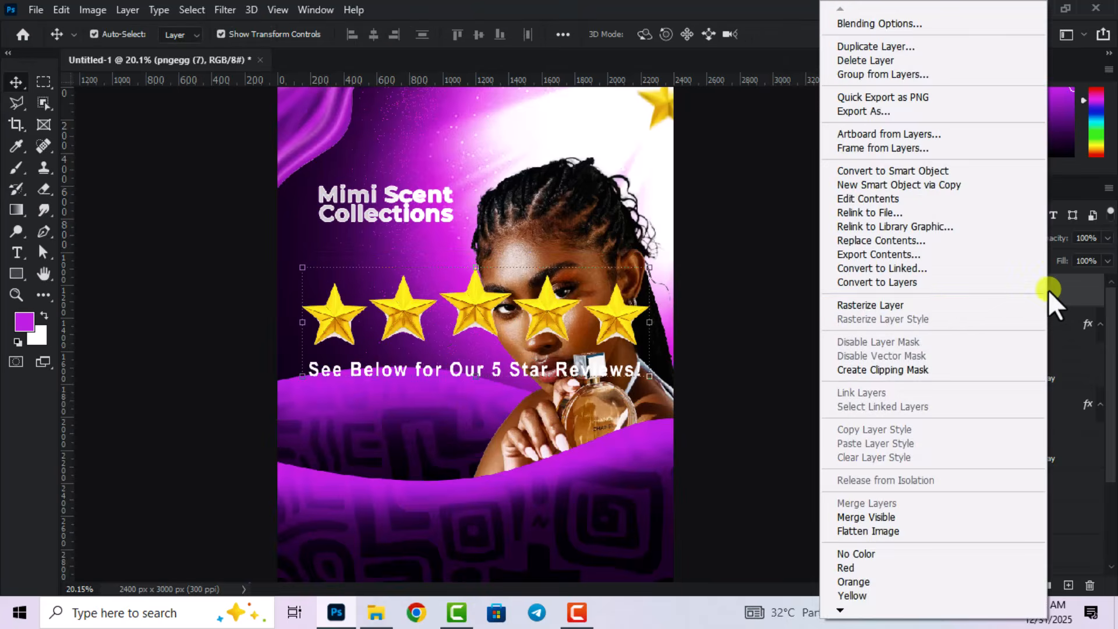
{"action": "left_click", "coordinate": [921, 302]}
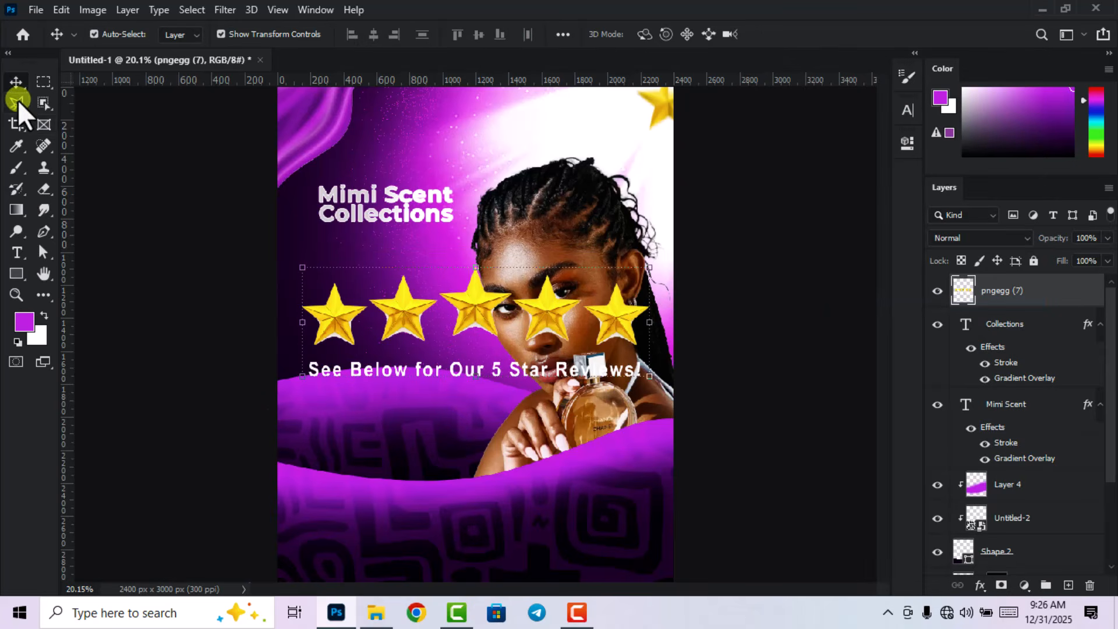
Cut the reviews caption line out of the star image with a polygonal selection.
{"action": "left_click", "coordinate": [17, 100]}
{"action": "left_click", "coordinate": [294, 356]}
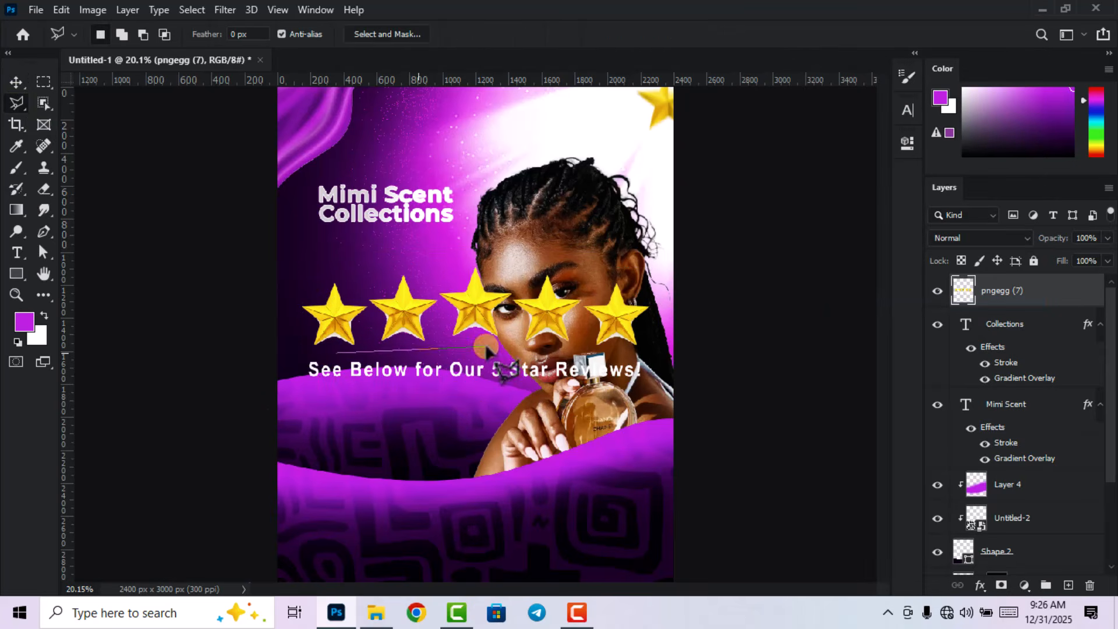
{"action": "left_click", "coordinate": [646, 352]}
{"action": "left_click", "coordinate": [674, 384]}
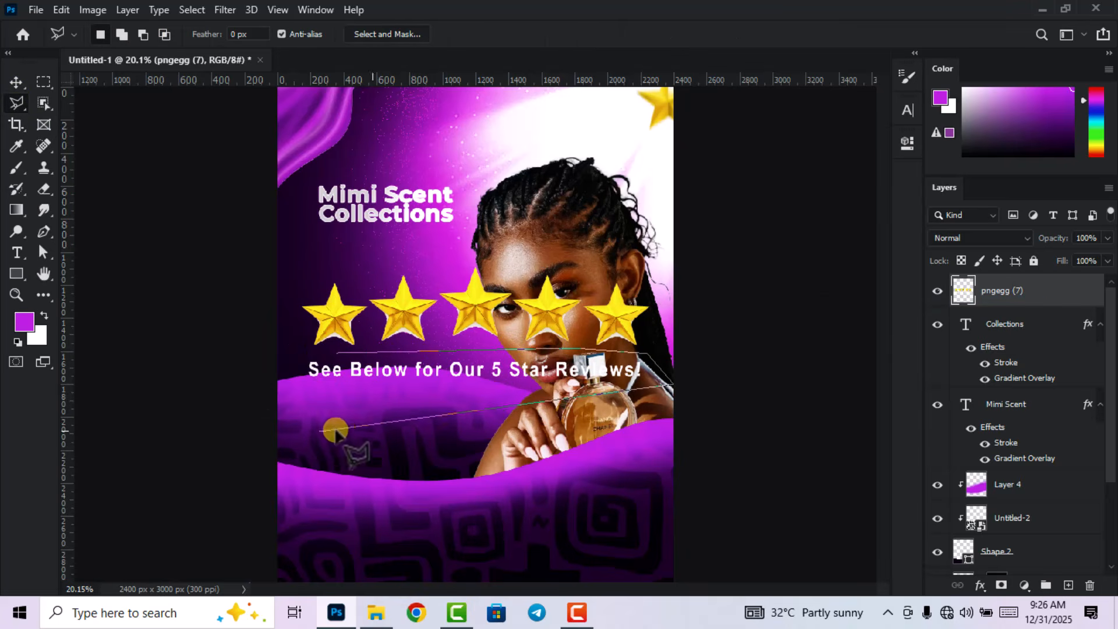
{"action": "left_click", "coordinate": [289, 432]}
{"action": "left_click", "coordinate": [281, 361]}
{"action": "left_click", "coordinate": [335, 354]}
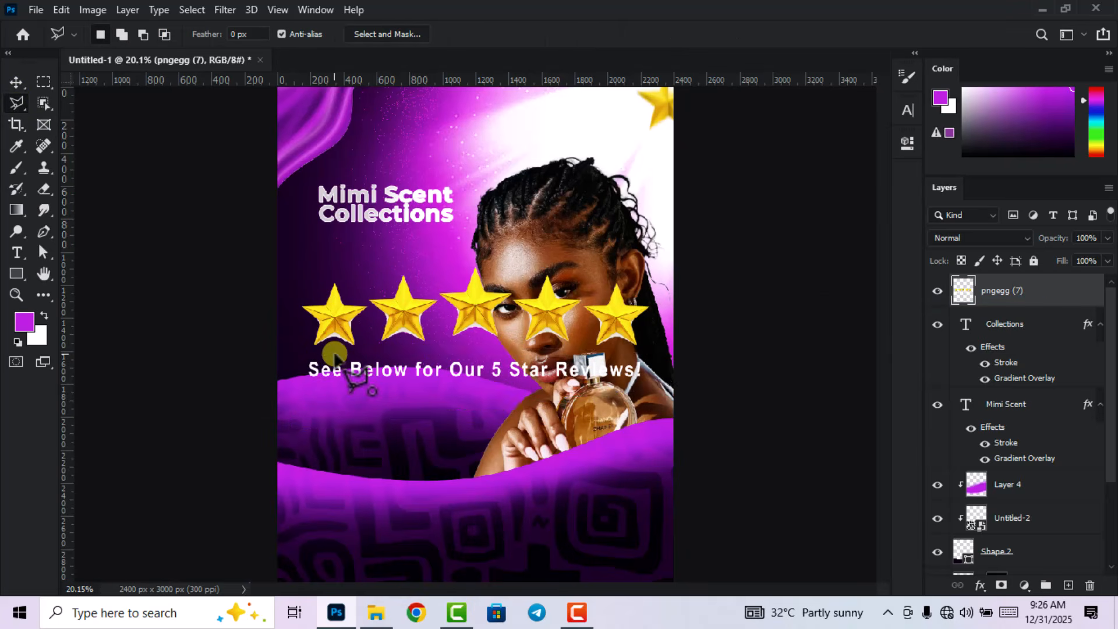
{"action": "key", "text": "Delete"}
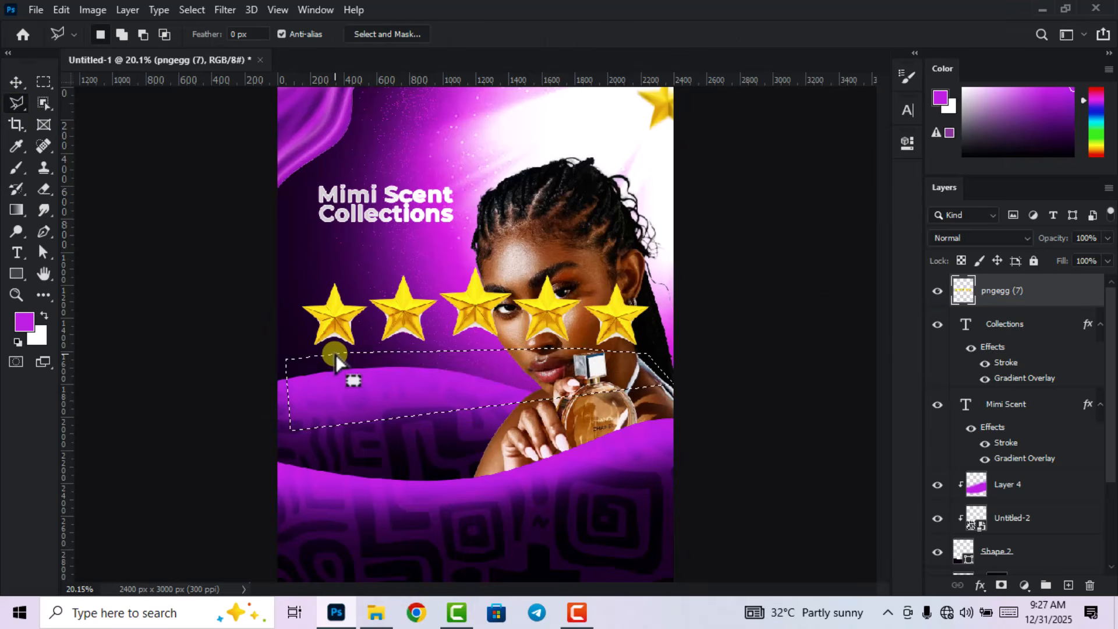
{"action": "right_click", "coordinate": [372, 384]}
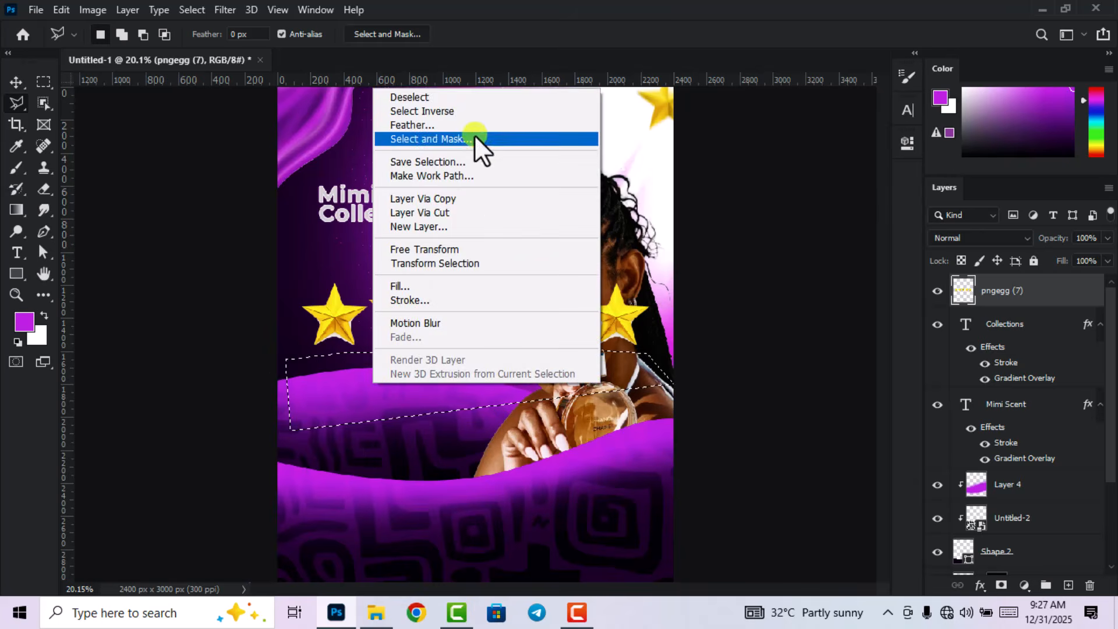
{"action": "left_click", "coordinate": [456, 95]}
Scale the stars down to about 24% and move them just under the Collections title.
{"action": "left_click", "coordinate": [16, 83]}
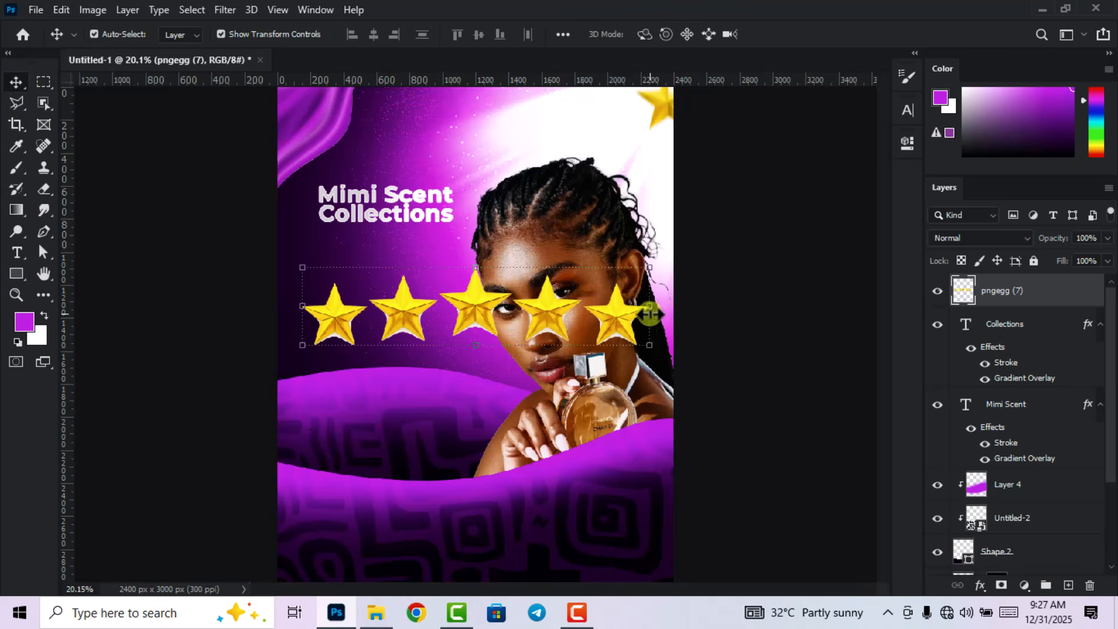
{"action": "key", "text": "ctrl+t"}
{"action": "left_click_drag", "start_coordinate": [647, 308], "coordinate": [384, 324]}
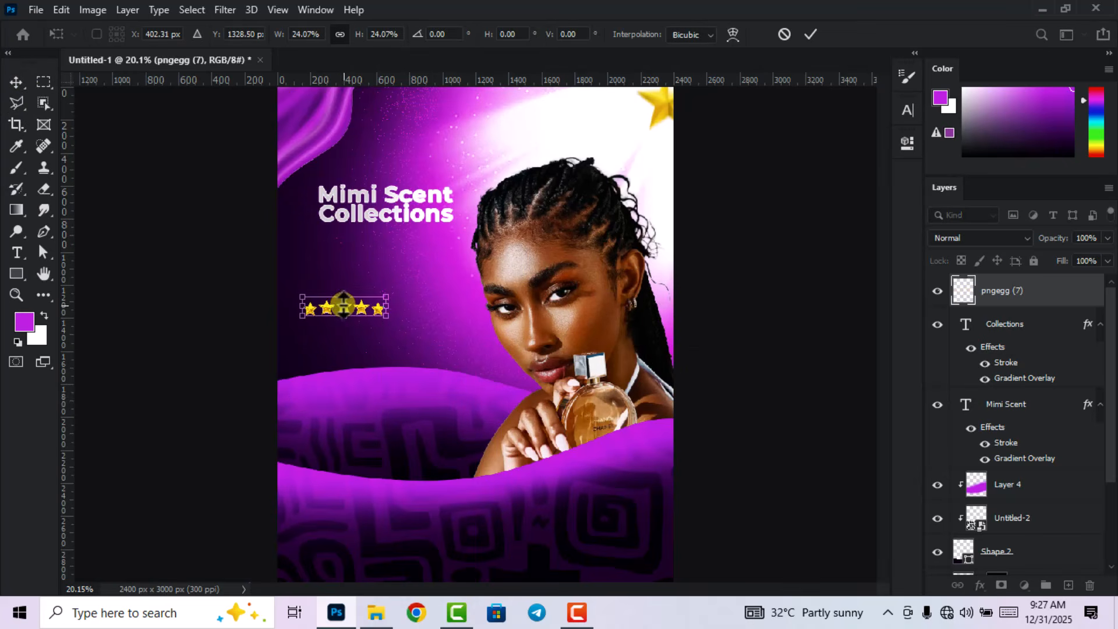
{"action": "scroll", "coordinate": [345, 305], "scroll_direction": "up", "scroll_amount": 1}
{"action": "scroll", "coordinate": [344, 306], "scroll_direction": "up", "scroll_amount": 3}
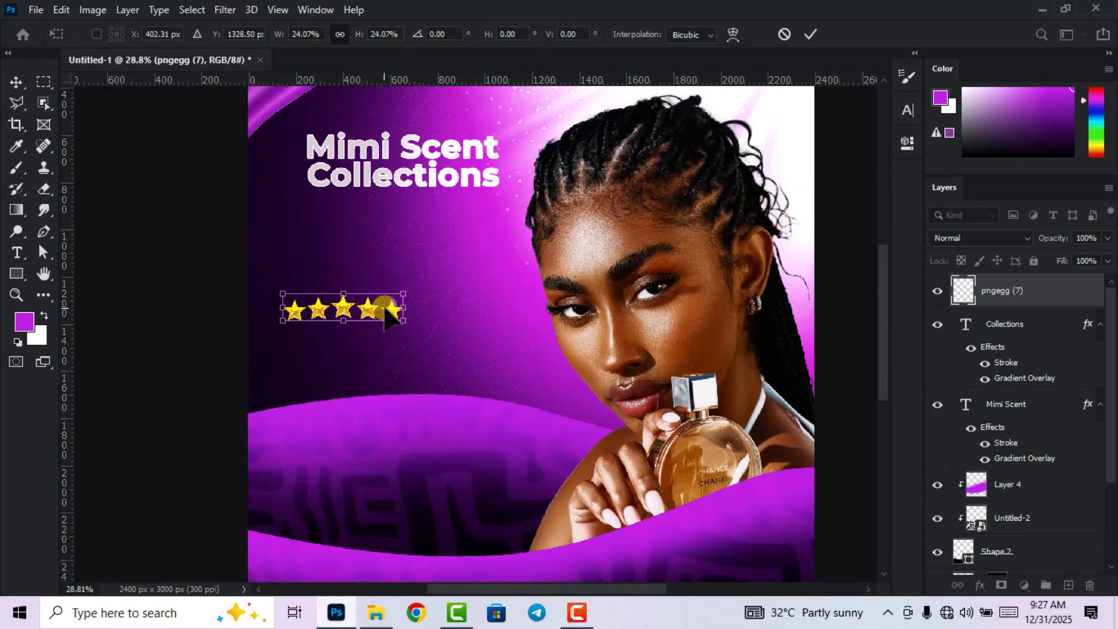
{"action": "left_click_drag", "start_coordinate": [368, 307], "coordinate": [414, 221]}
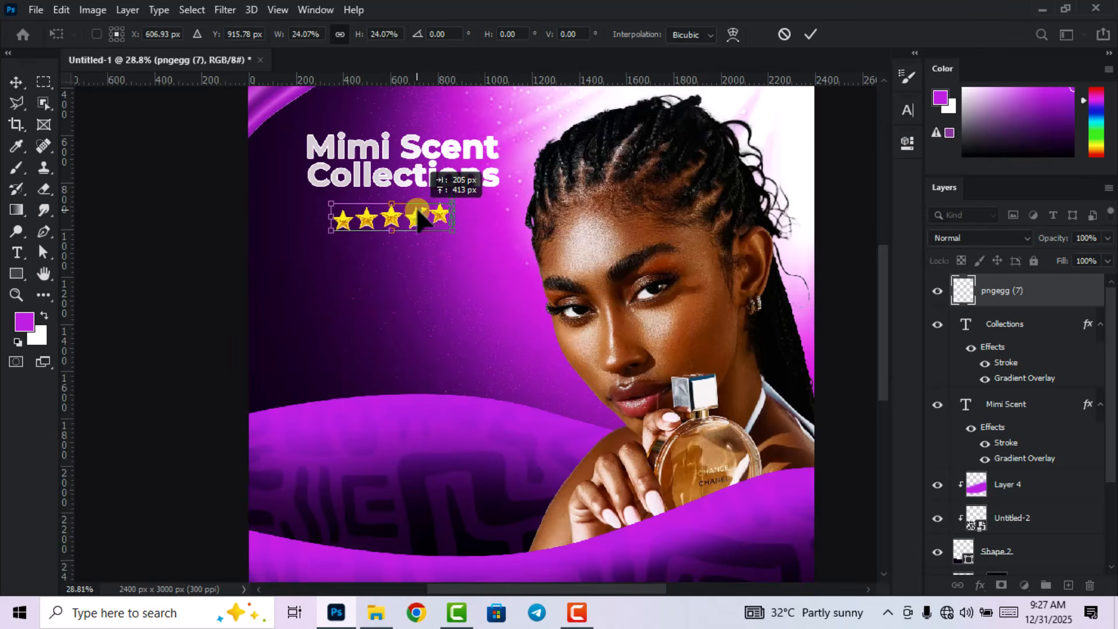
{"action": "key", "text": "Return"}
{"action": "key", "text": "ctrl+0"}
{"action": "left_click_drag", "start_coordinate": [18, 271], "coordinate": [75, 274]}
Draw a wide purple bar below the stars and make it slightly taller.
{"action": "scroll", "coordinate": [351, 271], "scroll_direction": "up", "scroll_amount": 2}
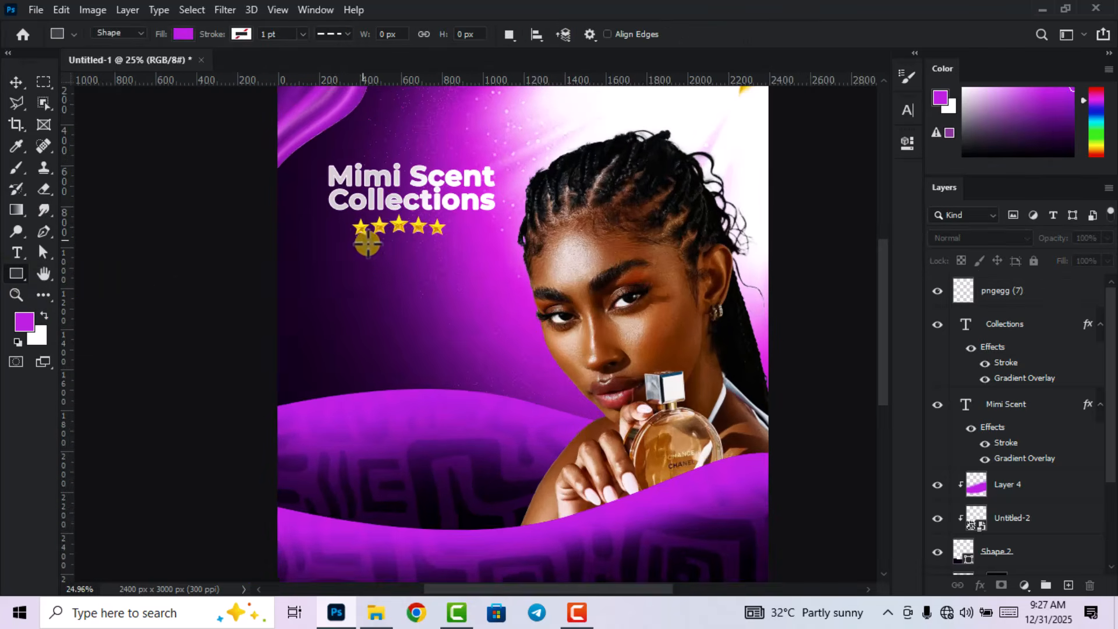
{"action": "left_click_drag", "start_coordinate": [332, 246], "coordinate": [497, 261]}
{"action": "key", "text": "v"}
{"action": "scroll", "coordinate": [419, 280], "scroll_direction": "up", "scroll_amount": 6}
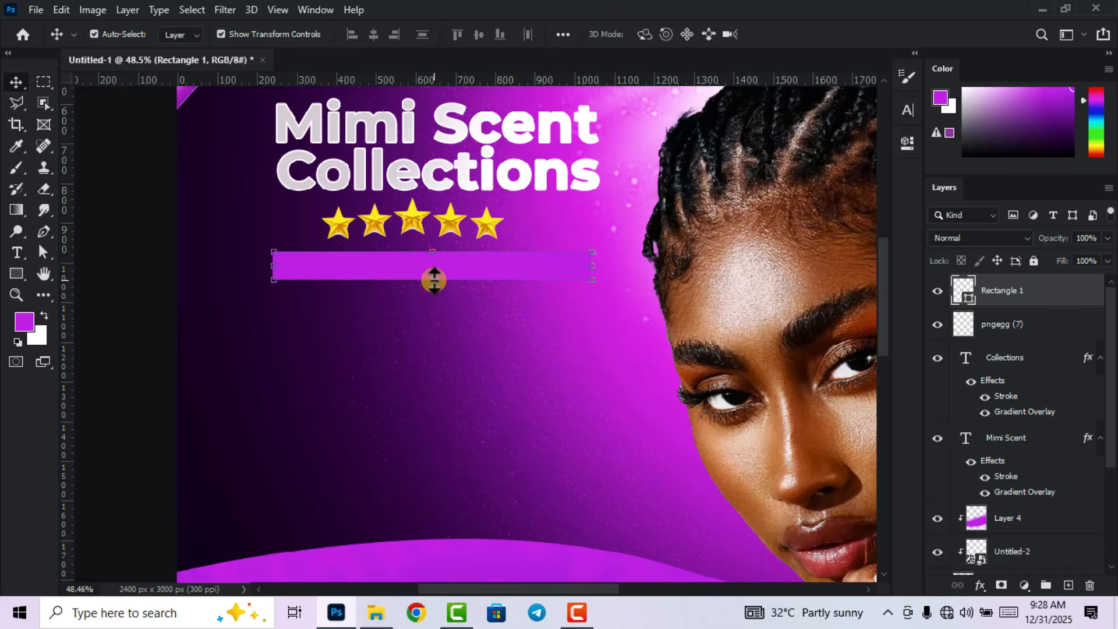
{"action": "left_click_drag", "start_coordinate": [434, 280], "coordinate": [487, 289]}
{"action": "left_click", "coordinate": [810, 34]}
{"action": "scroll", "coordinate": [473, 274], "scroll_direction": "up", "scroll_amount": 1}
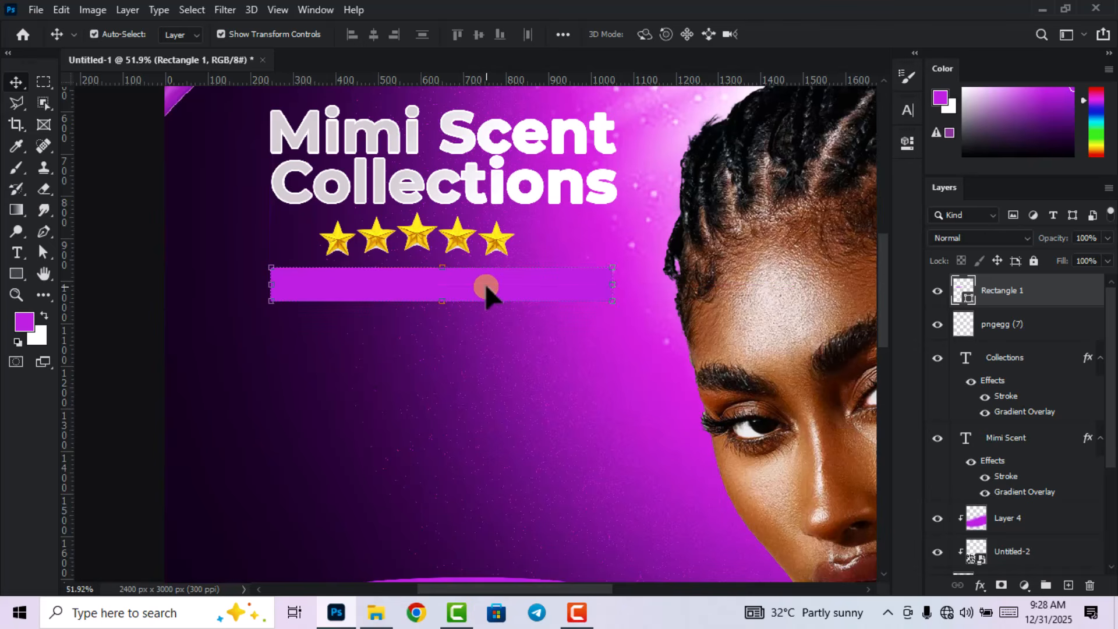
Give the bar a solid white 1 pt stroke and 30 px rounded corners.
{"action": "left_click", "coordinate": [907, 143]}
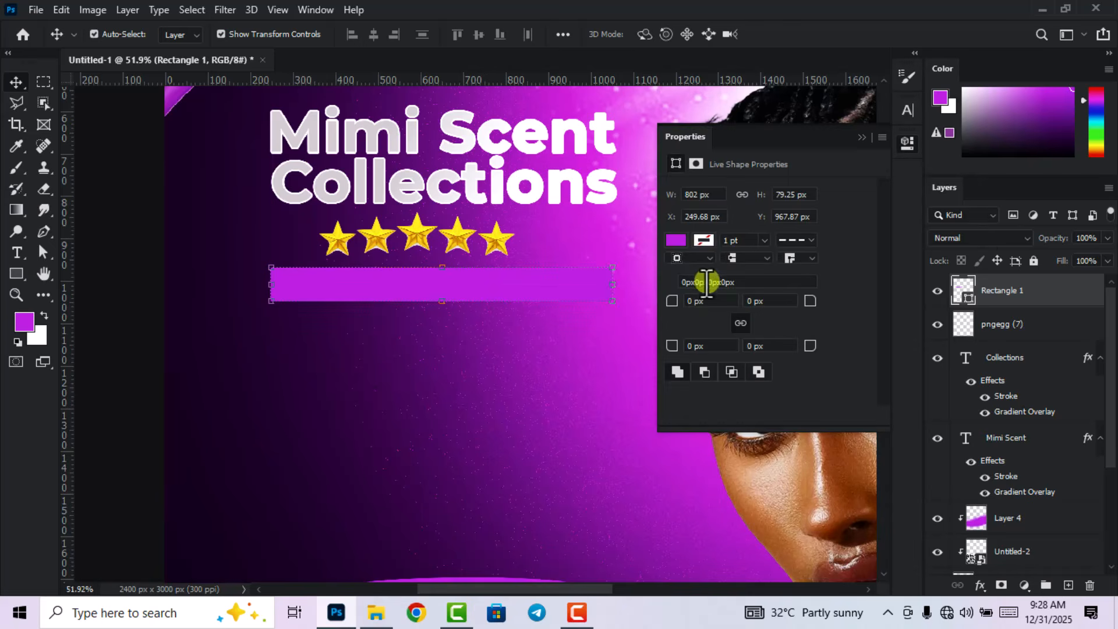
{"action": "left_click", "coordinate": [704, 241]}
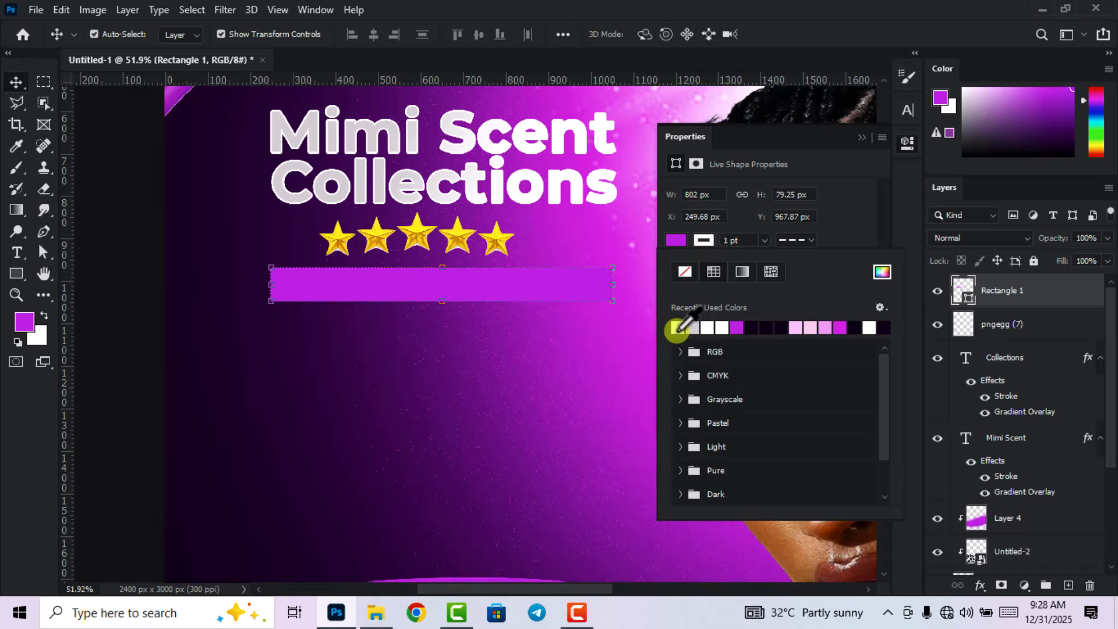
{"action": "left_click", "coordinate": [677, 327]}
{"action": "left_click", "coordinate": [808, 238]}
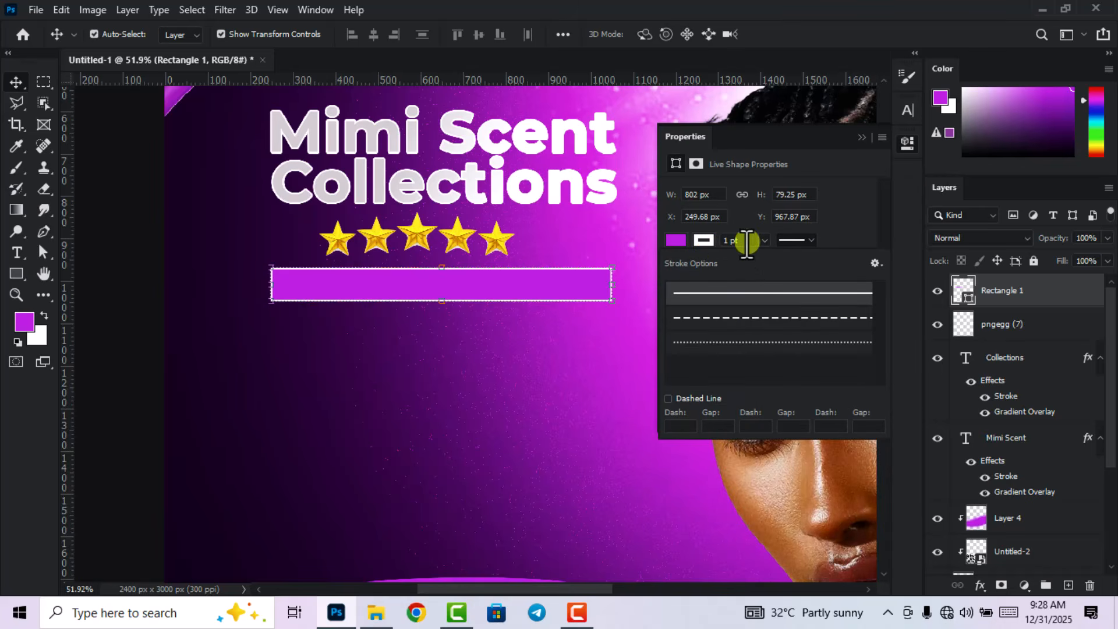
{"action": "left_click", "coordinate": [700, 238]}
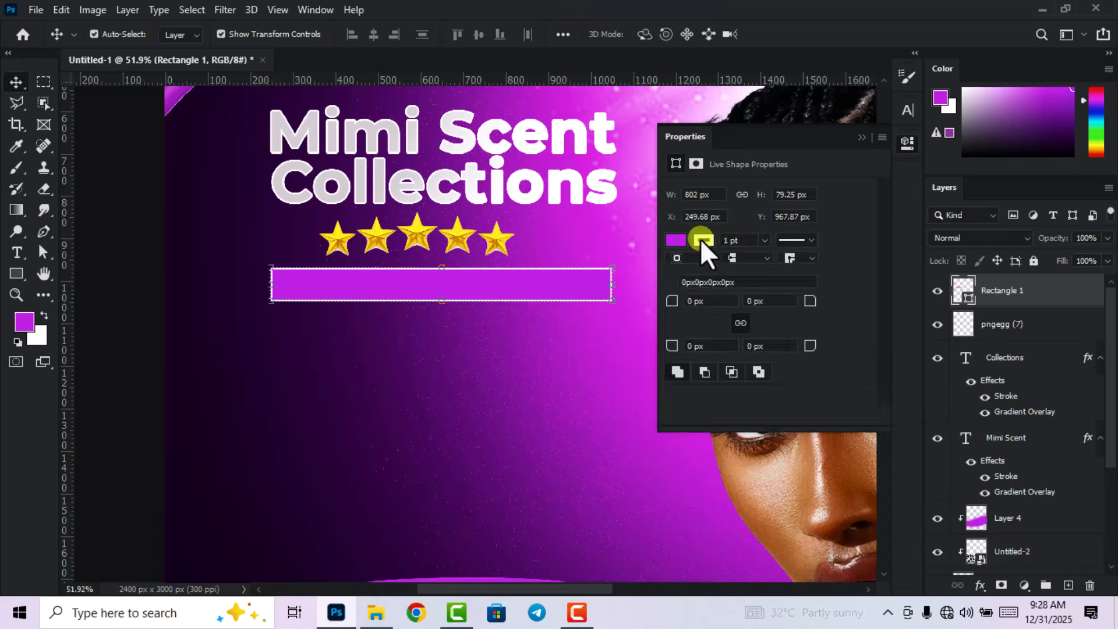
{"action": "left_click", "coordinate": [700, 239]}
{"action": "left_click", "coordinate": [700, 238]}
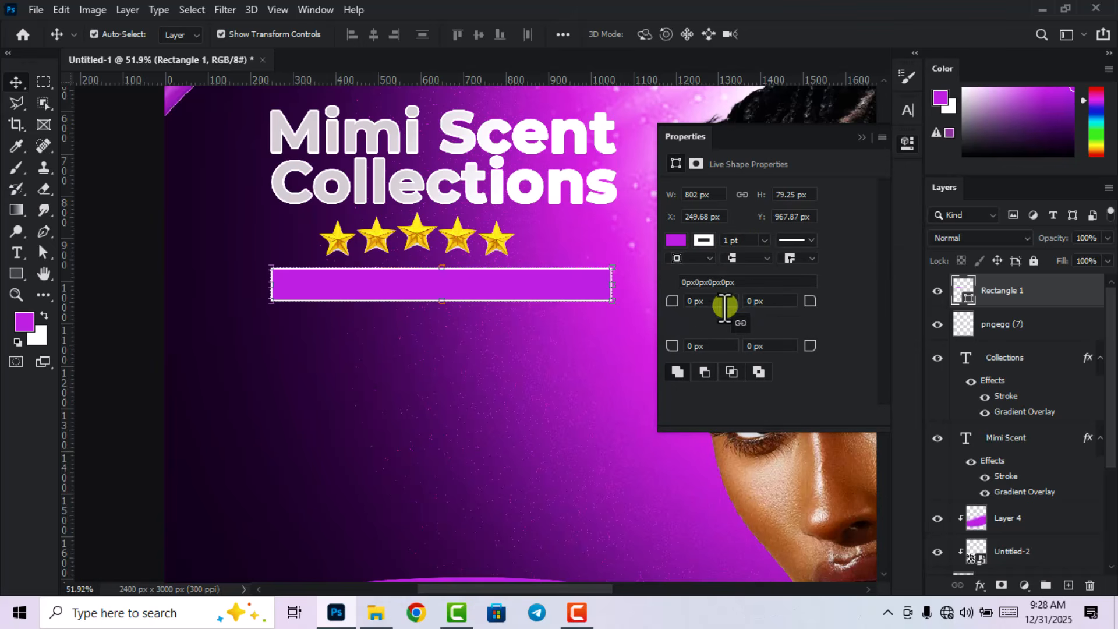
{"action": "left_click_drag", "start_coordinate": [716, 300], "coordinate": [674, 302]}
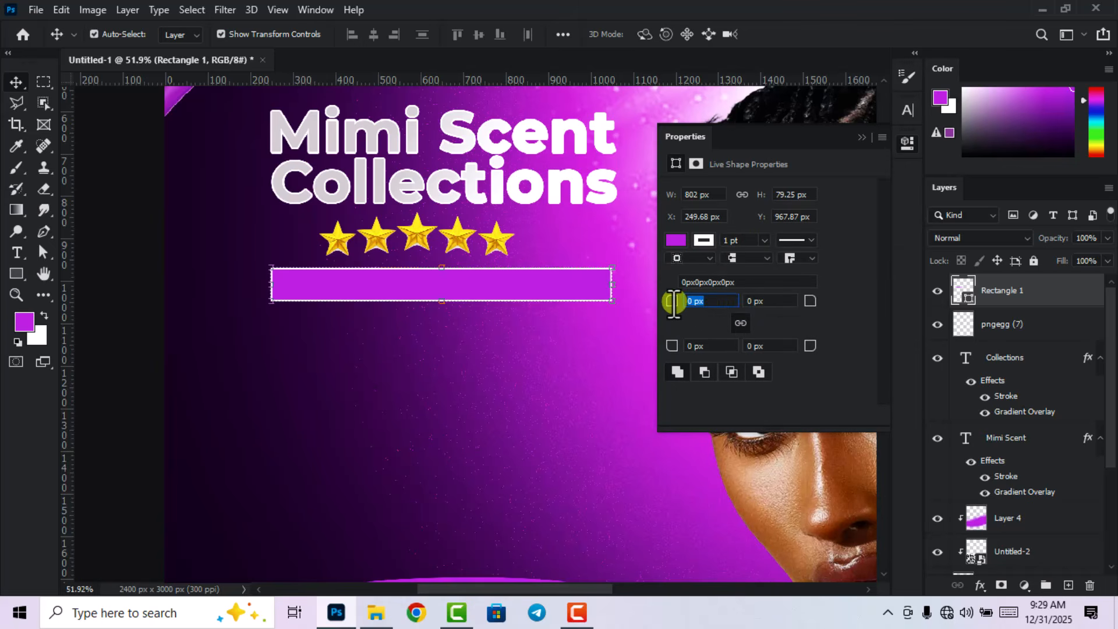
{"action": "key", "text": "Return"}
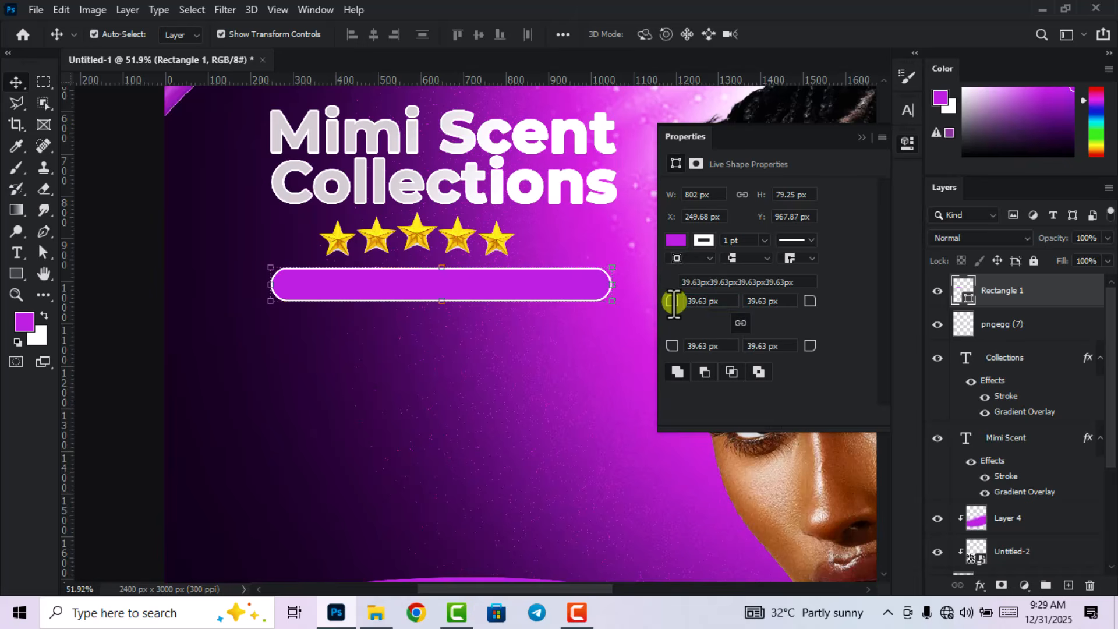
{"action": "left_click_drag", "start_coordinate": [724, 302], "coordinate": [650, 303]}
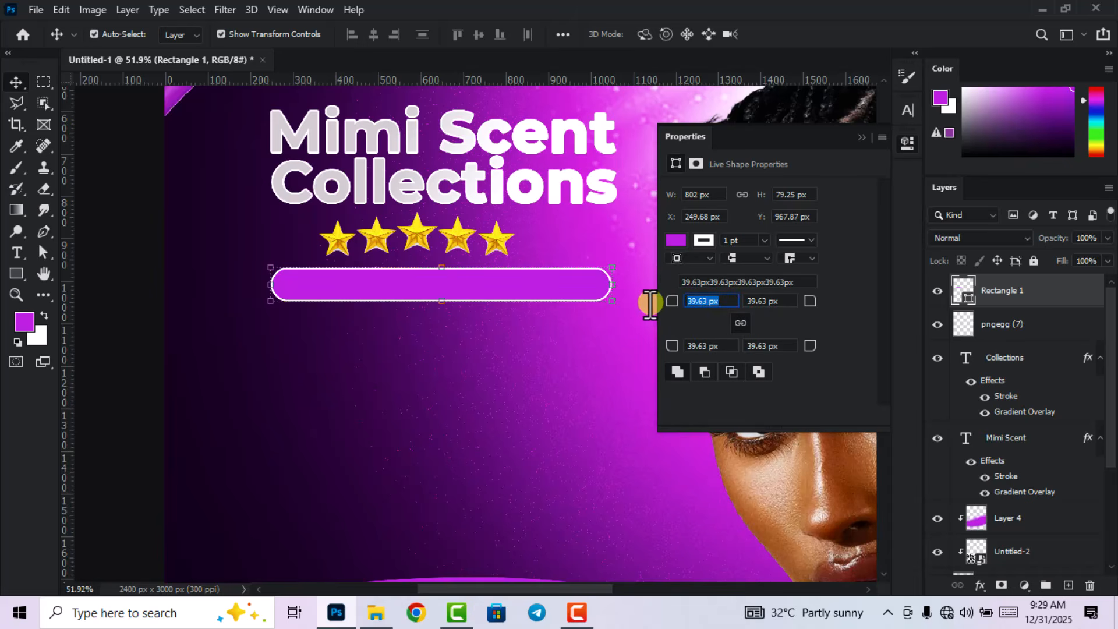
{"action": "key", "text": "Return"}
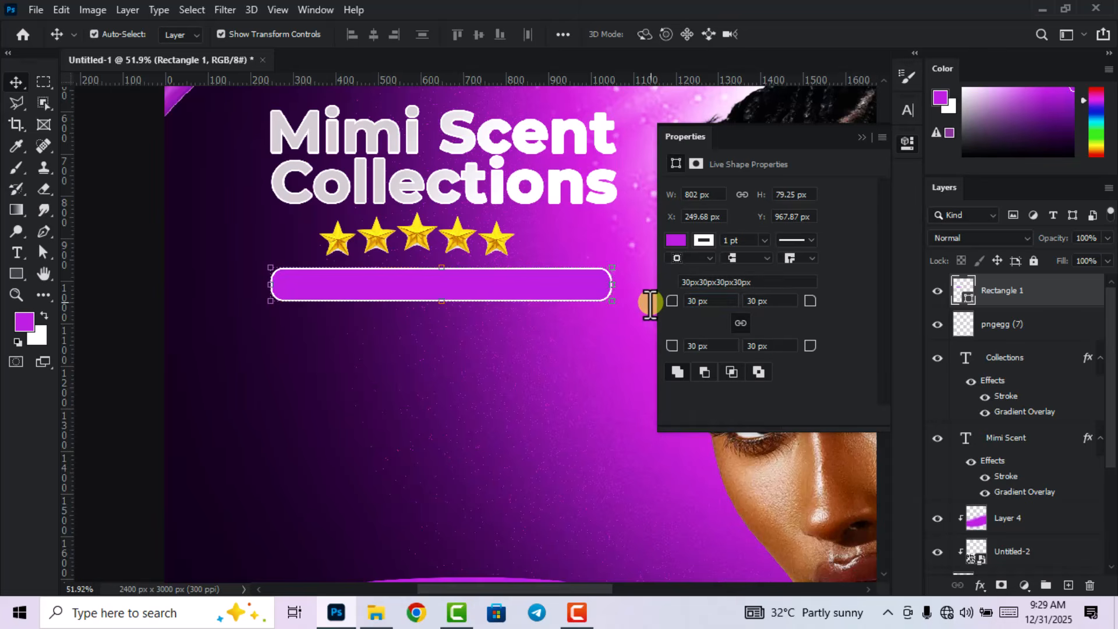
{"action": "left_click", "coordinate": [908, 144]}
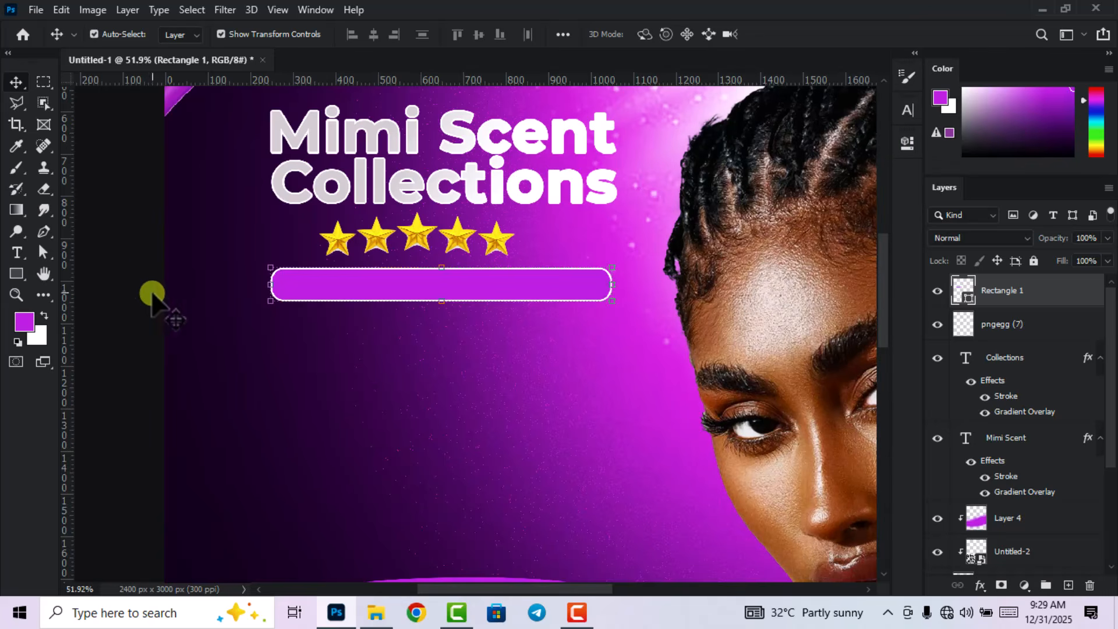
{"action": "left_click", "coordinate": [125, 274]}
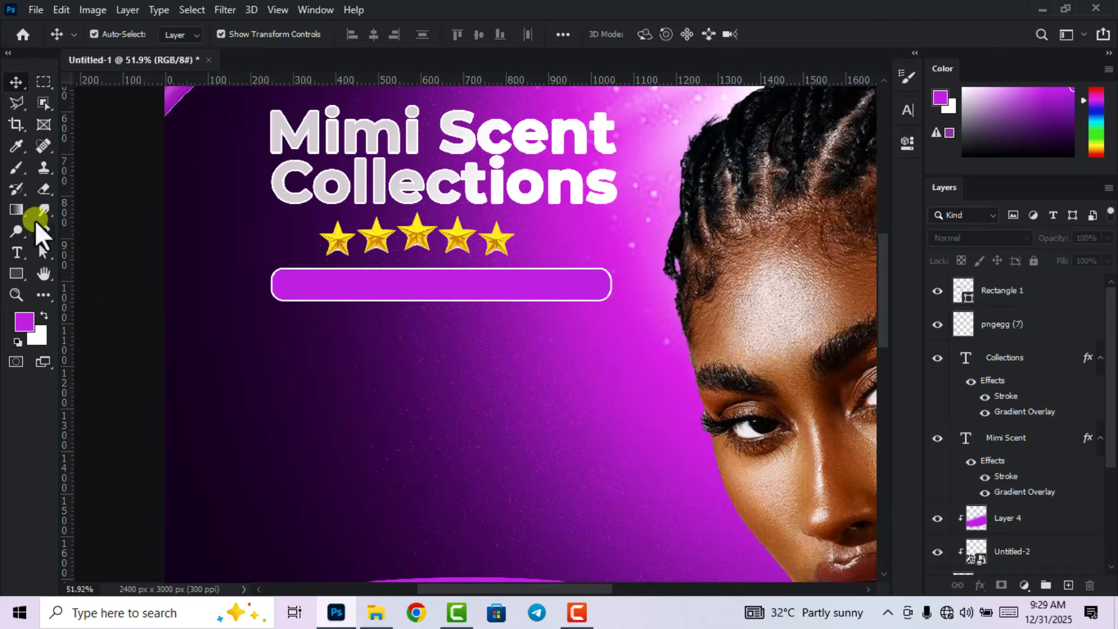
Type 'Elegant Meets Fragrance' below the bar, correcting the capital M in Meets.
{"action": "left_click", "coordinate": [15, 251]}
{"action": "left_click", "coordinate": [361, 386]}
{"action": "type", "text": "Eleg"}
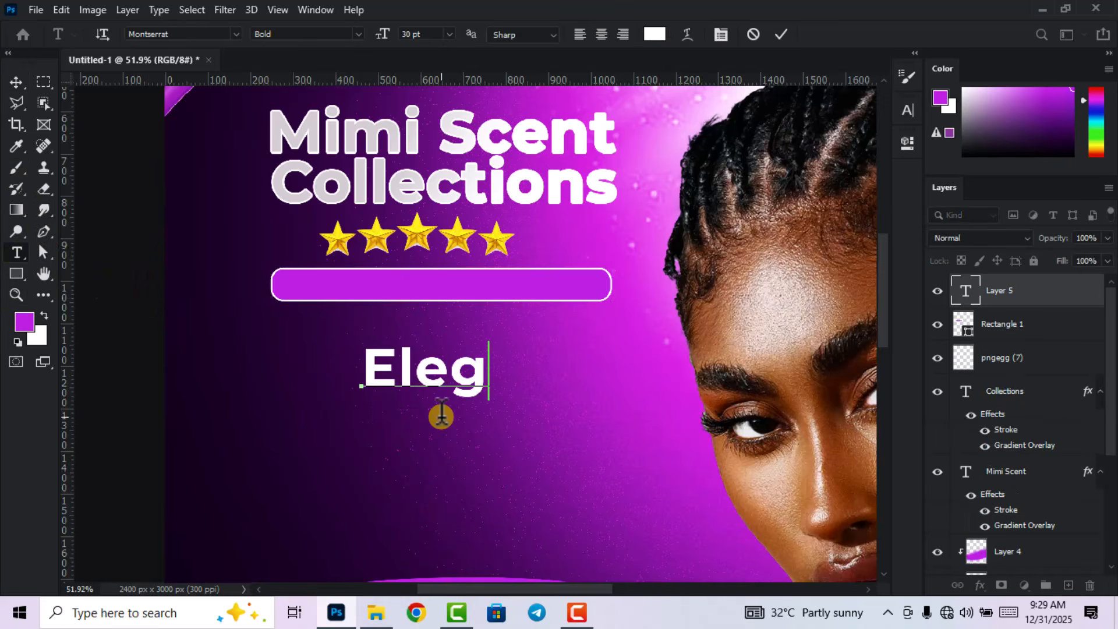
{"action": "type", "text": "ant meets Fra"}
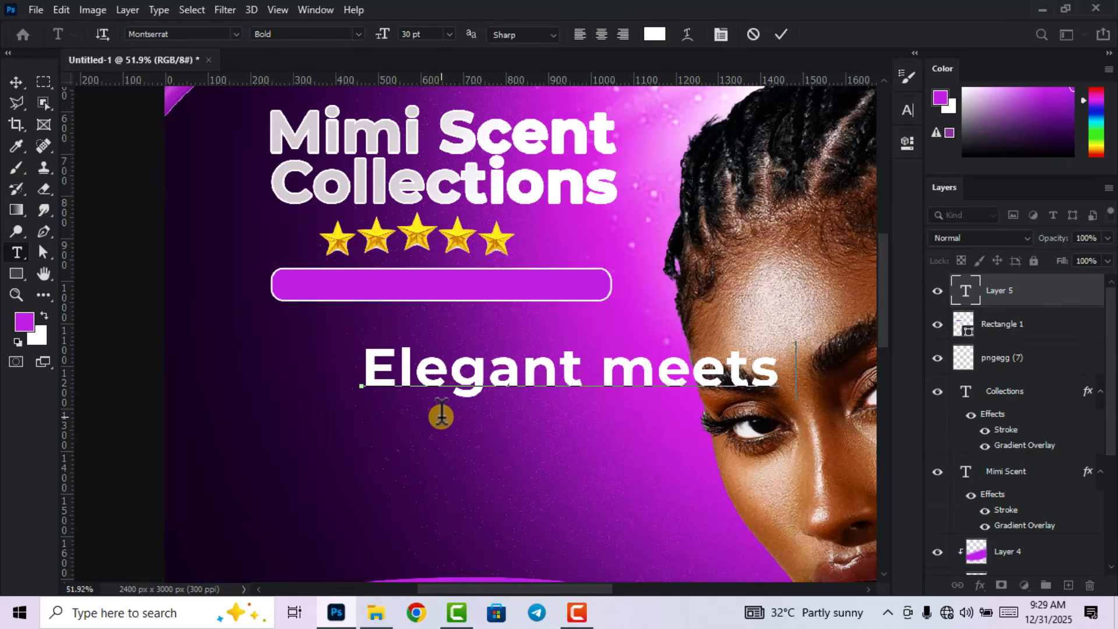
{"action": "key", "text": "Left"}
{"action": "key", "text": "Left"}
{"action": "key", "text": "Left"}
{"action": "key", "text": "Left"}
{"action": "key", "text": "Left"}
{"action": "key", "text": "Left"}
{"action": "key", "text": "Left"}
{"action": "key", "text": "Delete"}
{"action": "type", "text": "M"}
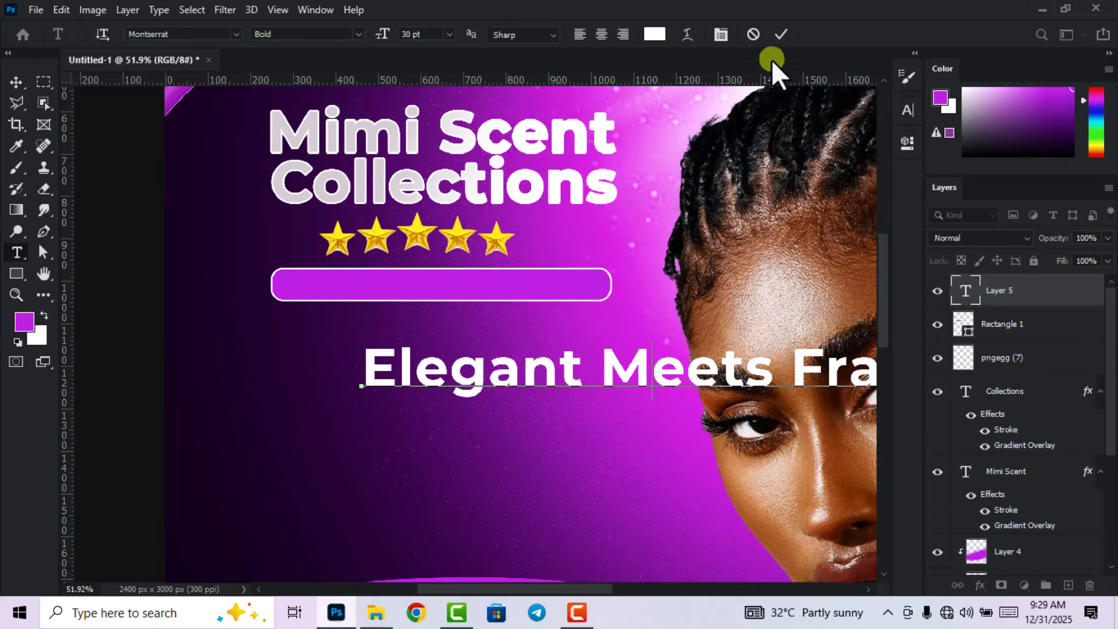
{"action": "left_click", "coordinate": [781, 34]}
Shrink the Elegant Meets Fragrance text and fit it inside the purple rounded bar.
{"action": "left_click", "coordinate": [16, 82]}
{"action": "left_click_drag", "start_coordinate": [664, 371], "coordinate": [573, 366]}
{"action": "left_click_drag", "start_coordinate": [634, 343], "coordinate": [587, 365]}
{"action": "left_click_drag", "start_coordinate": [626, 377], "coordinate": [485, 288]}
{"action": "left_click", "coordinate": [809, 34]}
{"action": "left_click", "coordinate": [665, 141]}
{"action": "scroll", "coordinate": [401, 326], "scroll_direction": "down", "scroll_amount": 10}
{"action": "scroll", "coordinate": [364, 303], "scroll_direction": "up", "scroll_amount": 5}
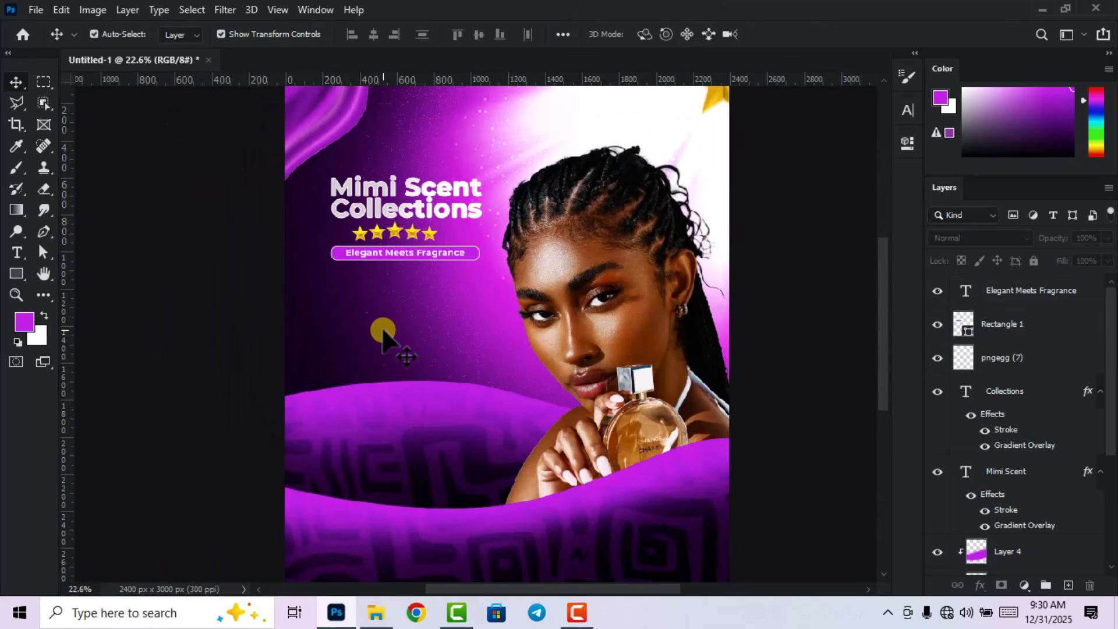
Draw a rectangle below the Elegant Meets Fragrance banner and nudge it into place.
{"action": "left_click", "coordinate": [16, 271]}
{"action": "left_click", "coordinate": [68, 275]}
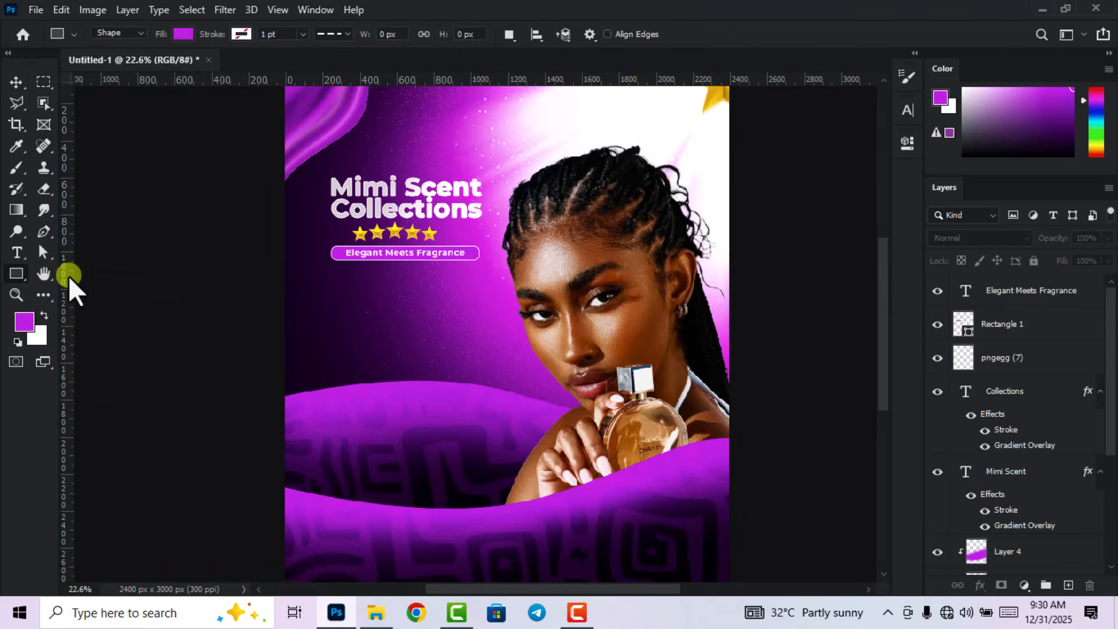
{"action": "left_click_drag", "start_coordinate": [330, 271], "coordinate": [480, 411]}
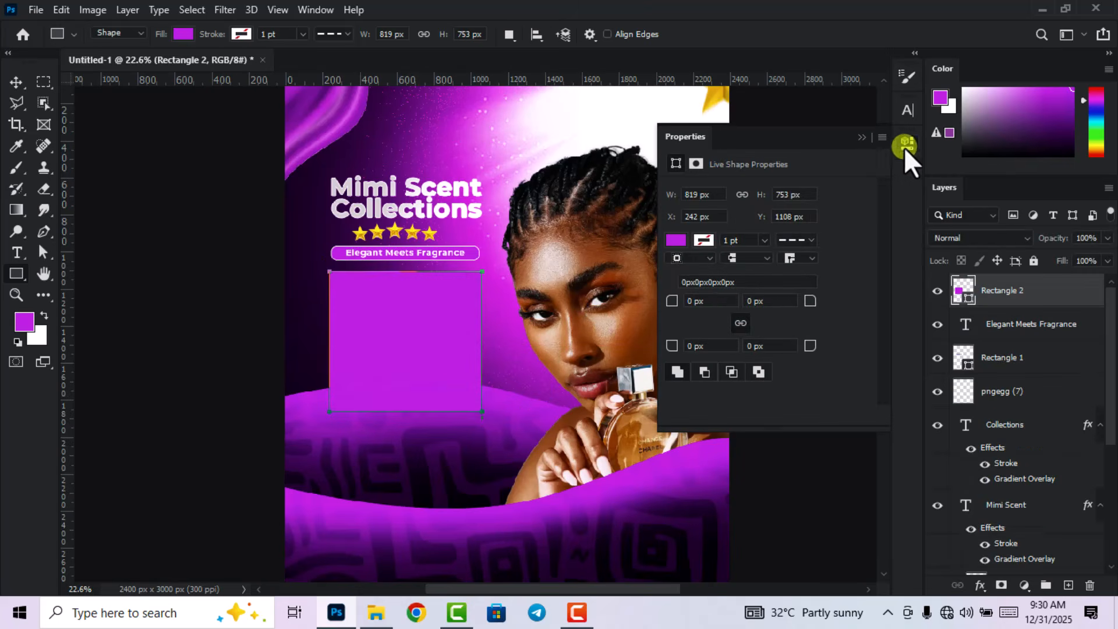
{"action": "left_click", "coordinate": [906, 144]}
{"action": "left_click", "coordinate": [17, 82]}
{"action": "scroll", "coordinate": [100, 207], "scroll_direction": "up", "scroll_amount": 1}
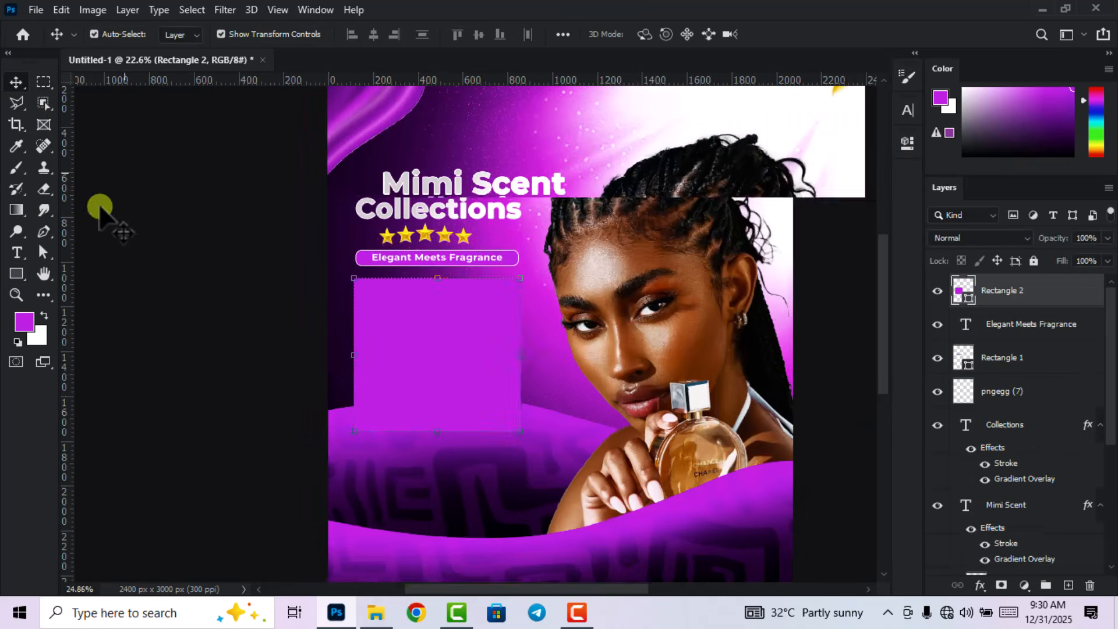
{"action": "scroll", "coordinate": [100, 207], "scroll_direction": "up", "scroll_amount": 1}
{"action": "left_click_drag", "start_coordinate": [451, 362], "coordinate": [457, 363]}
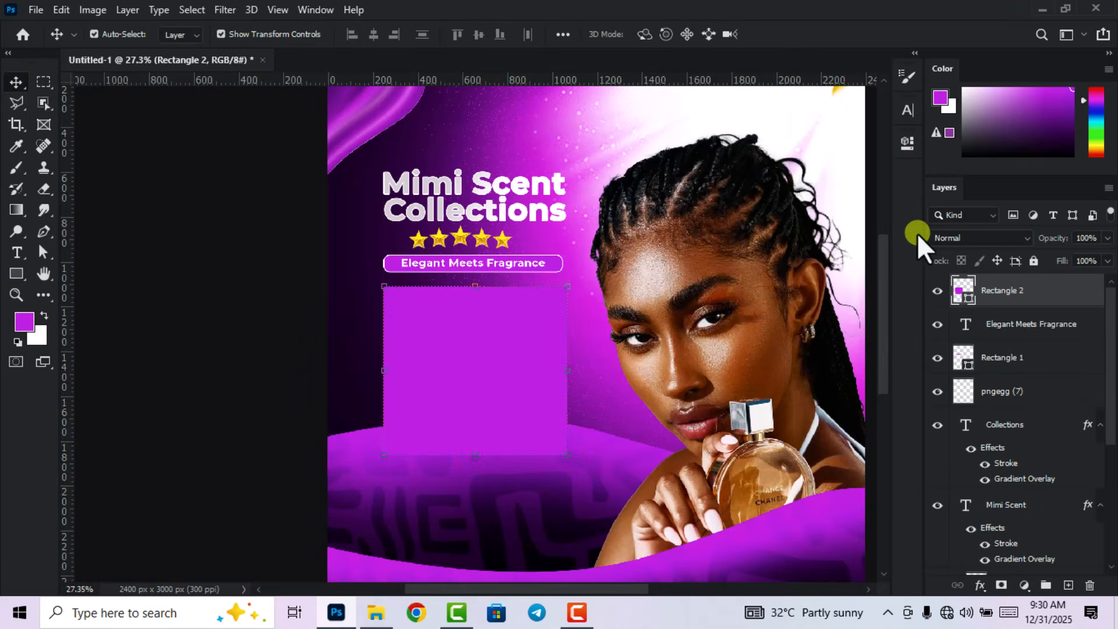
Fill the box with dark purple sampled from the poster and give it a white outline.
{"action": "left_click", "coordinate": [906, 143]}
{"action": "left_click", "coordinate": [673, 242]}
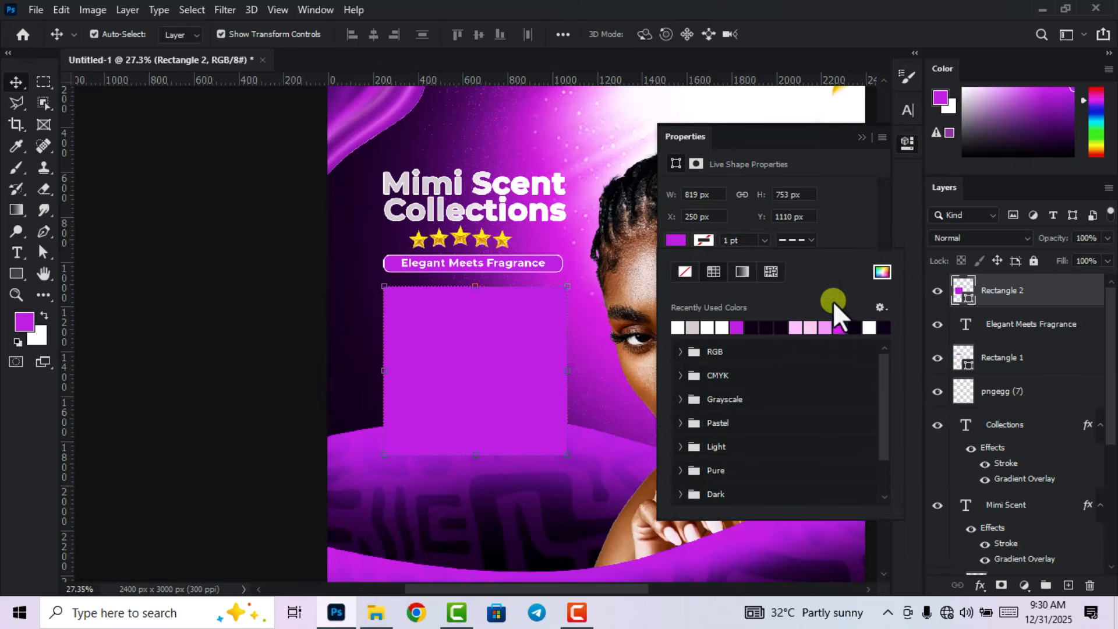
{"action": "left_click", "coordinate": [879, 273]}
{"action": "left_click", "coordinate": [341, 364]}
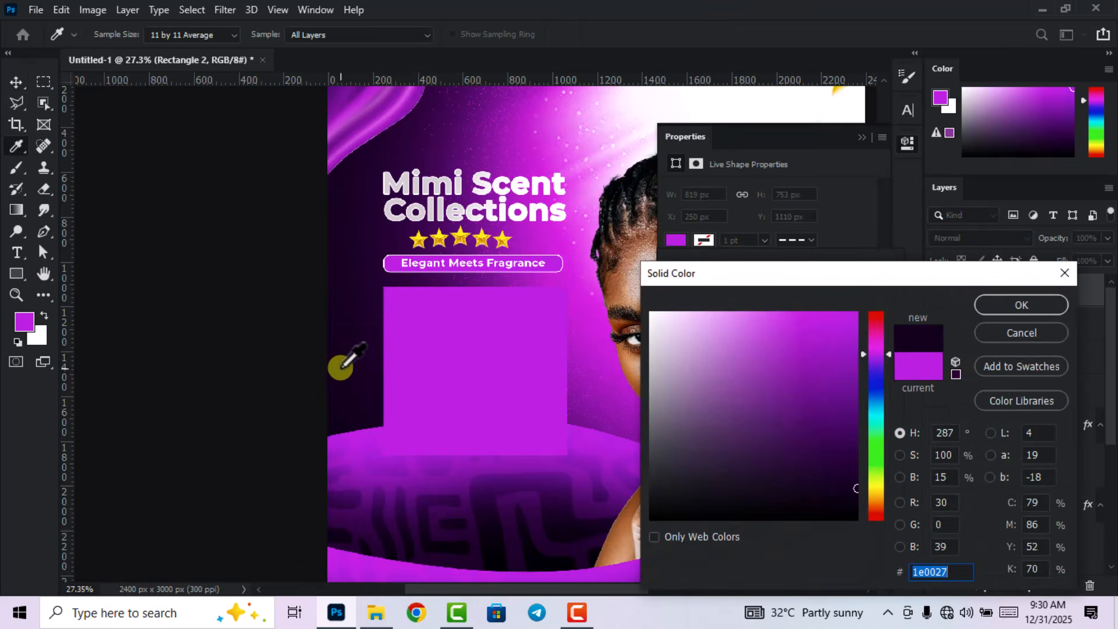
{"action": "left_click", "coordinate": [982, 313]}
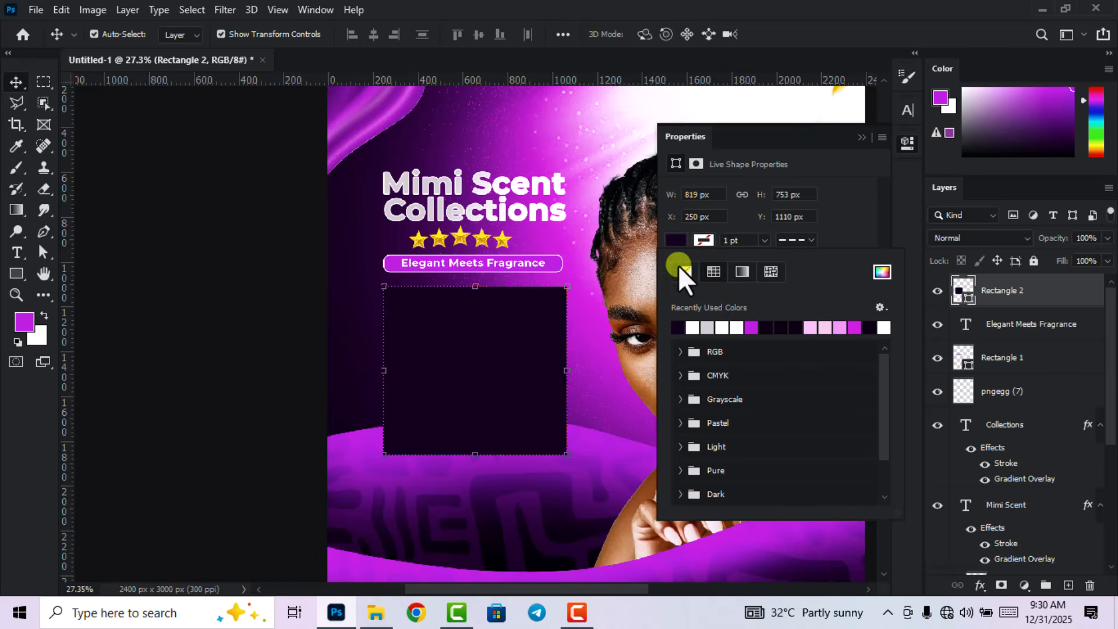
{"action": "left_click", "coordinate": [700, 239]}
{"action": "left_click", "coordinate": [693, 326]}
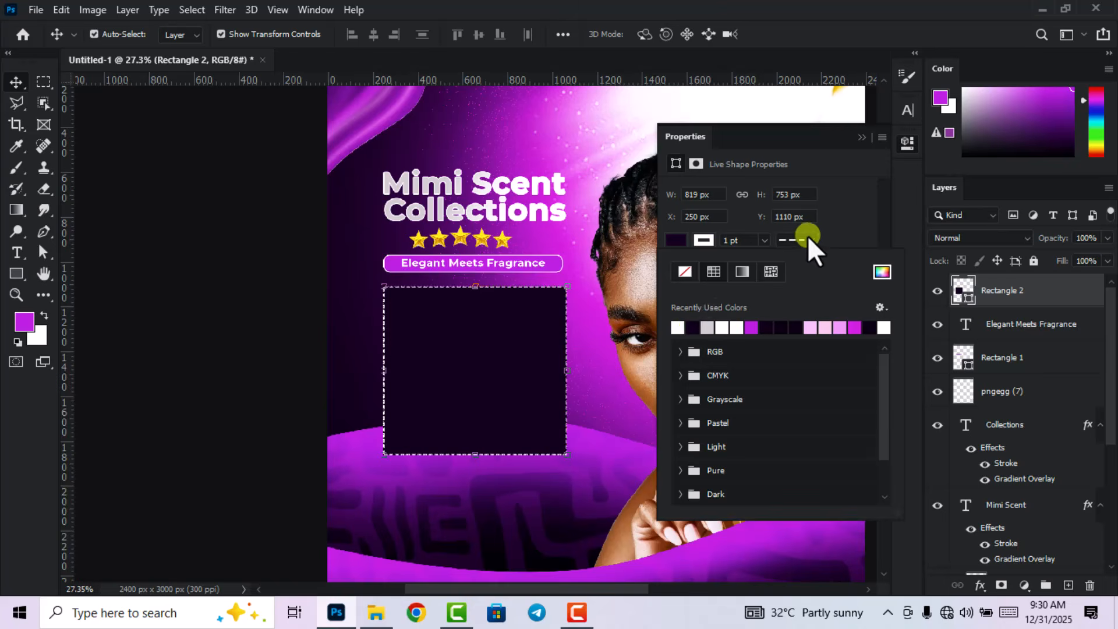
Make the box outline a solid line and round all its corners to 50 px.
{"action": "left_click", "coordinate": [808, 236]}
{"action": "left_click", "coordinate": [774, 293]}
{"action": "left_click", "coordinate": [676, 241]}
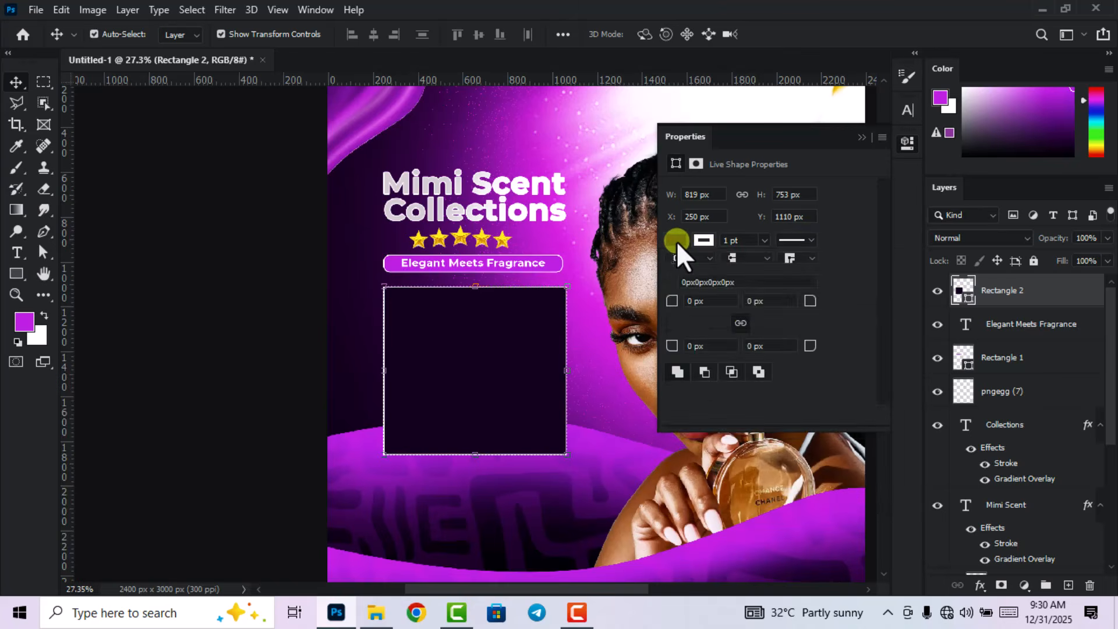
{"action": "left_click", "coordinate": [680, 238]}
{"action": "left_click", "coordinate": [698, 301]}
{"action": "type", "text": "20"}
{"action": "key", "text": "Return"}
{"action": "left_click", "coordinate": [703, 301]}
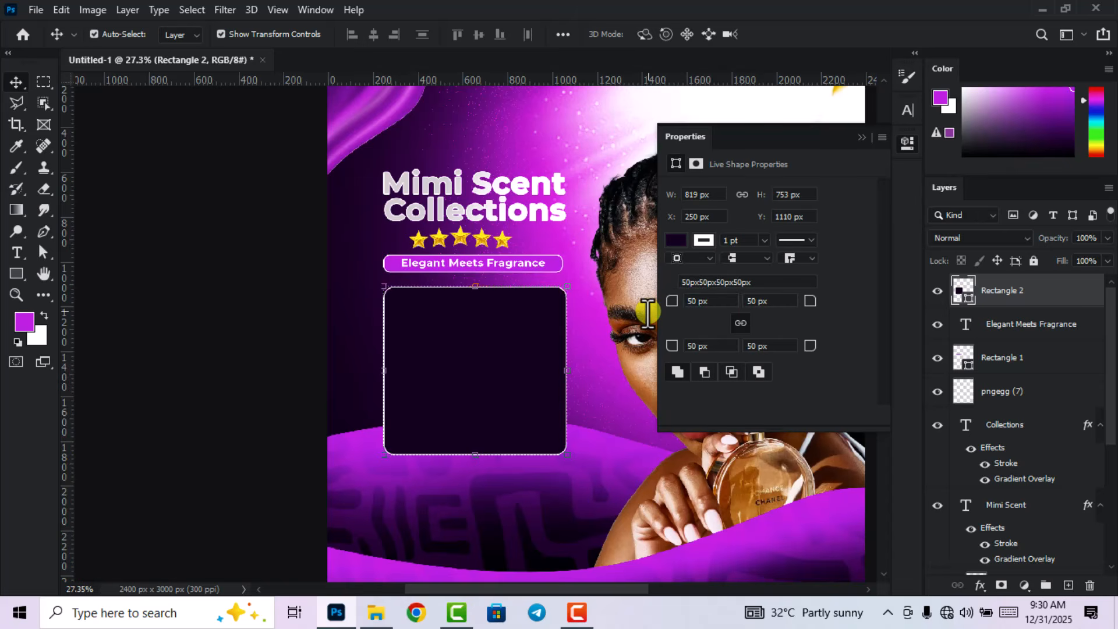
{"action": "left_click", "coordinate": [907, 142]}
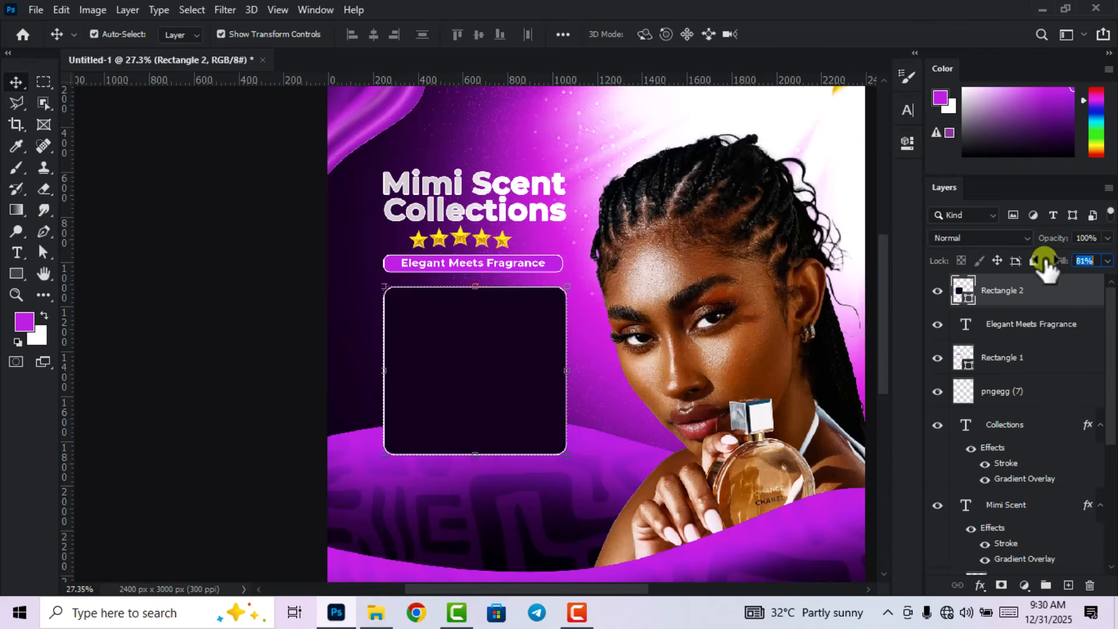
Lower the box's layer fill to 45% and switch it to an even darker purple.
{"action": "left_click_drag", "start_coordinate": [1060, 261], "coordinate": [1060, 264]}
{"action": "left_click", "coordinate": [963, 297]}
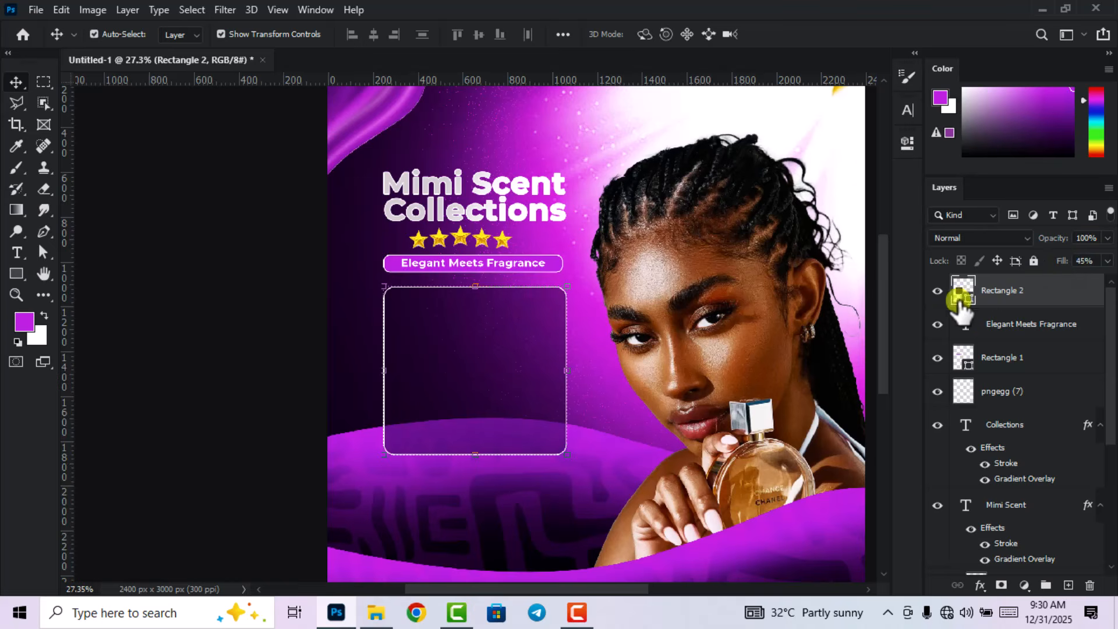
{"action": "double_click", "coordinate": [964, 293]}
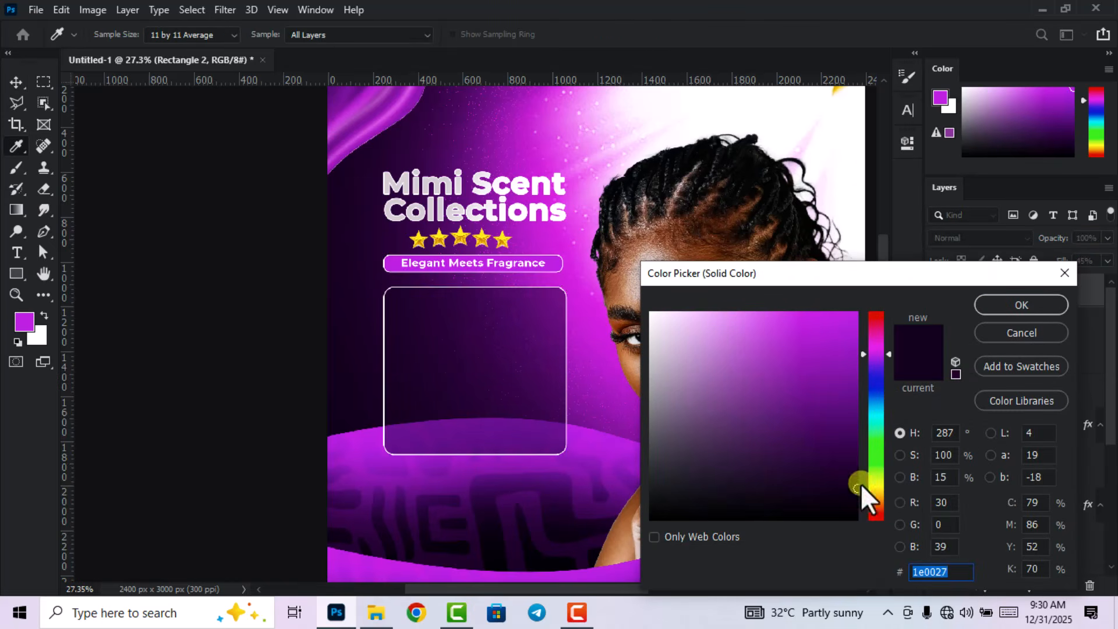
{"action": "left_click", "coordinate": [851, 508]}
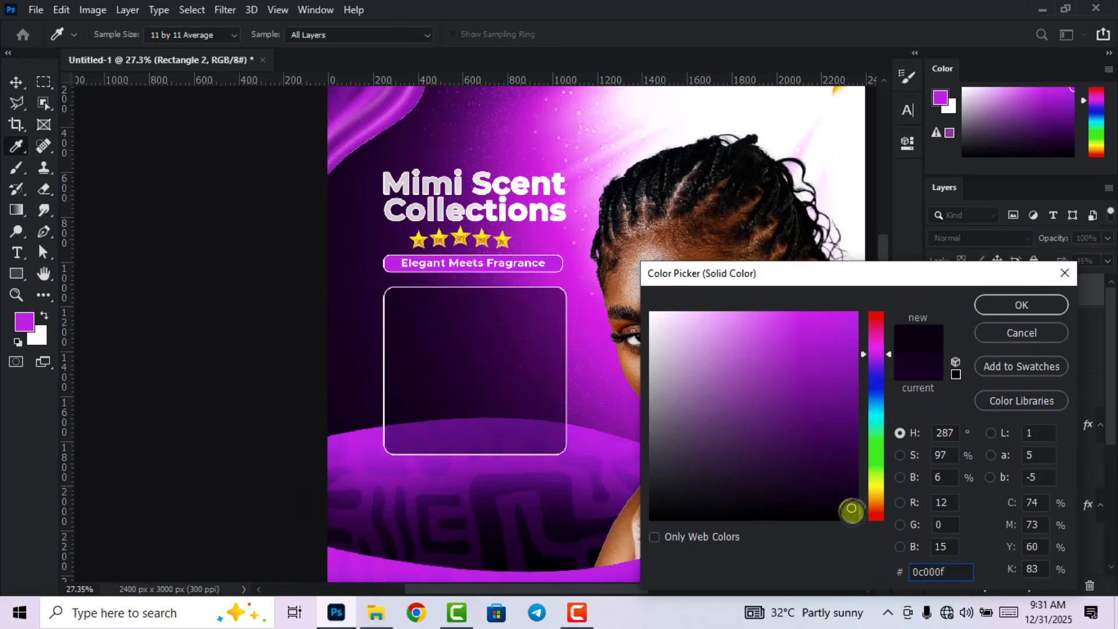
{"action": "left_click", "coordinate": [1021, 304]}
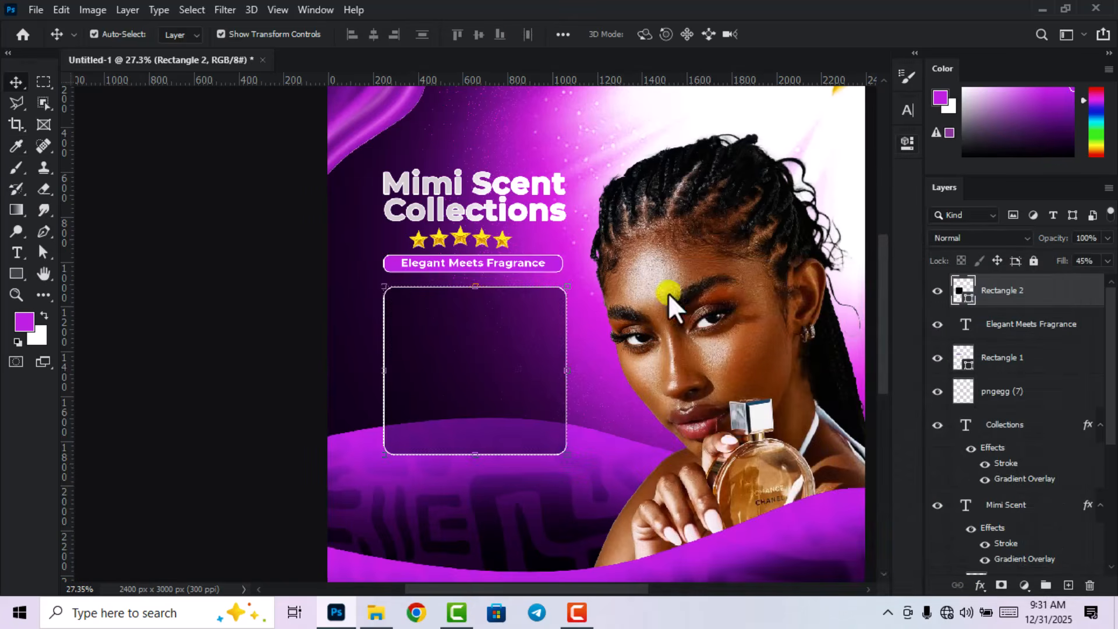
{"action": "scroll", "coordinate": [574, 366], "scroll_direction": "down", "scroll_amount": 3}
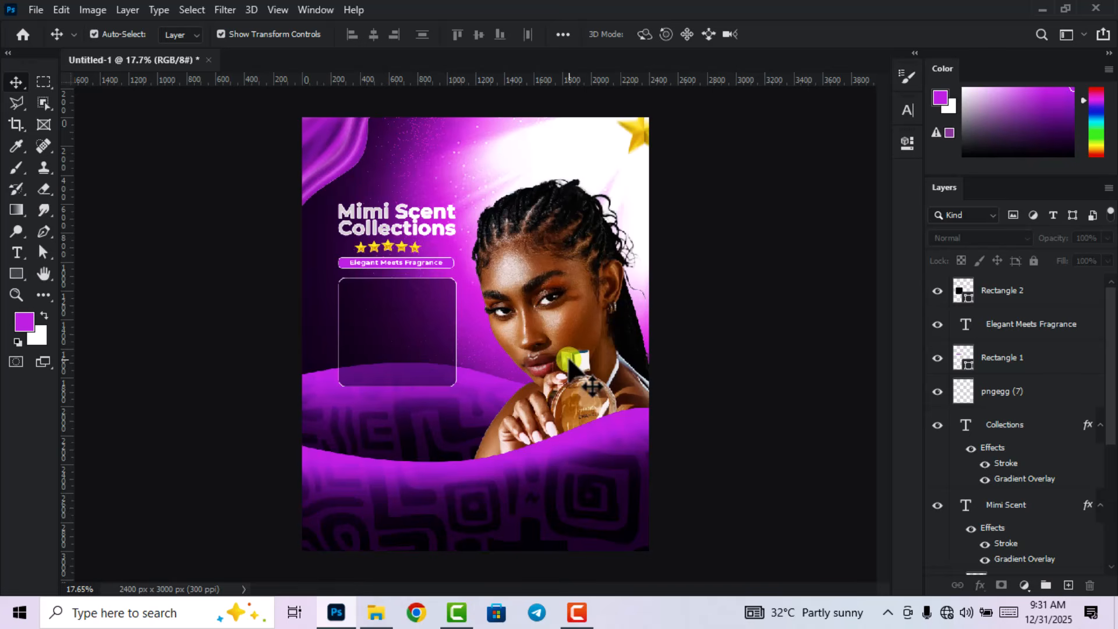
Place the pngegg (5) ribbon image, scaled down, on the box's top edge.
{"action": "scroll", "coordinate": [324, 344], "scroll_direction": "up", "scroll_amount": 3}
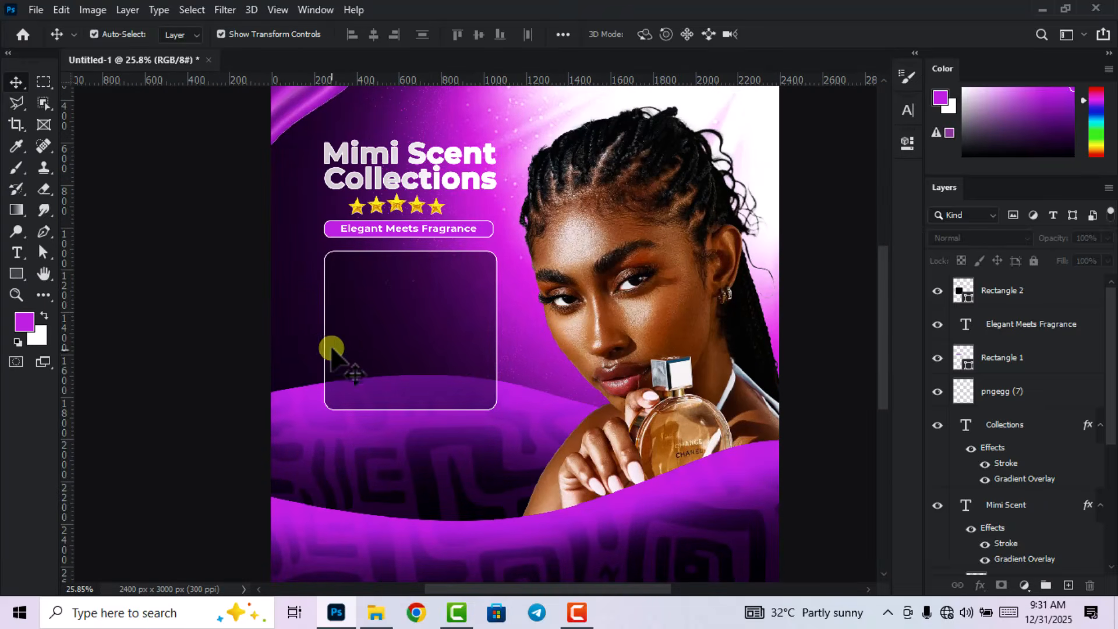
{"action": "left_click", "coordinate": [378, 613]}
{"action": "left_click_drag", "start_coordinate": [889, 124], "coordinate": [431, 396]}
{"action": "left_click_drag", "start_coordinate": [779, 334], "coordinate": [379, 338]}
{"action": "left_click_drag", "start_coordinate": [338, 324], "coordinate": [408, 264]}
{"action": "scroll", "coordinate": [410, 231], "scroll_direction": "up", "scroll_amount": 8}
{"action": "left_click_drag", "start_coordinate": [395, 311], "coordinate": [406, 300]}
{"action": "scroll", "coordinate": [487, 193], "scroll_direction": "down", "scroll_amount": 5}
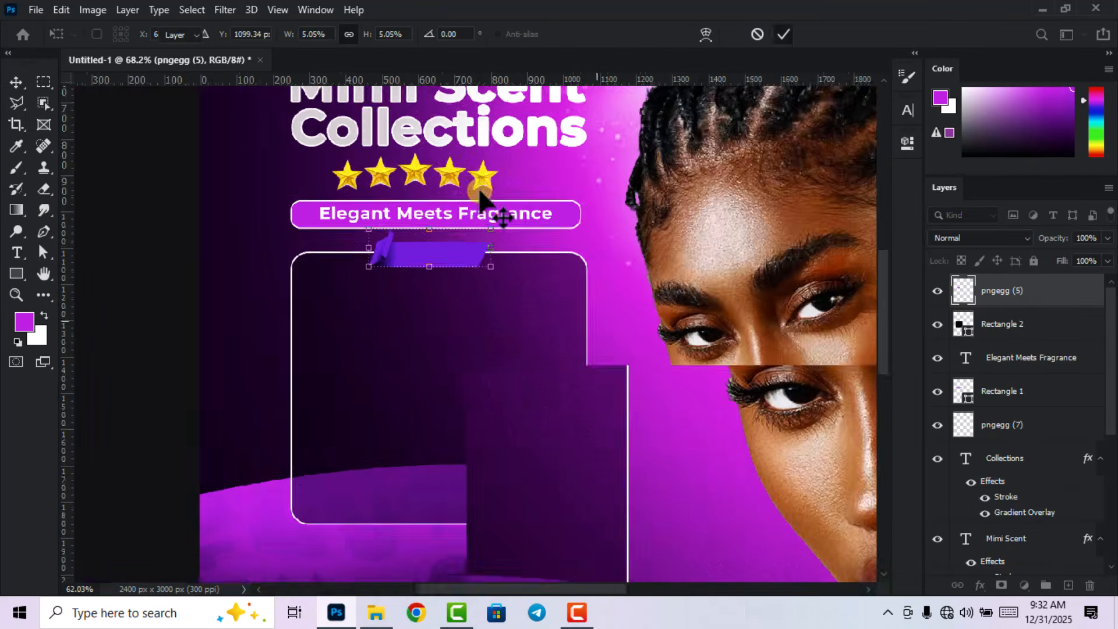
{"action": "key", "text": "Return"}
Duplicate the Elegant Meets Fragrance text into the box and move the copy to the top of the stack.
{"action": "left_click", "coordinate": [457, 207]}
{"action": "key", "text": "ctrl+j"}
{"action": "left_click_drag", "start_coordinate": [473, 210], "coordinate": [469, 279]}
{"action": "scroll", "coordinate": [1007, 326], "scroll_direction": "up", "scroll_amount": 2}
{"action": "left_click_drag", "start_coordinate": [1007, 329], "coordinate": [962, 290]}
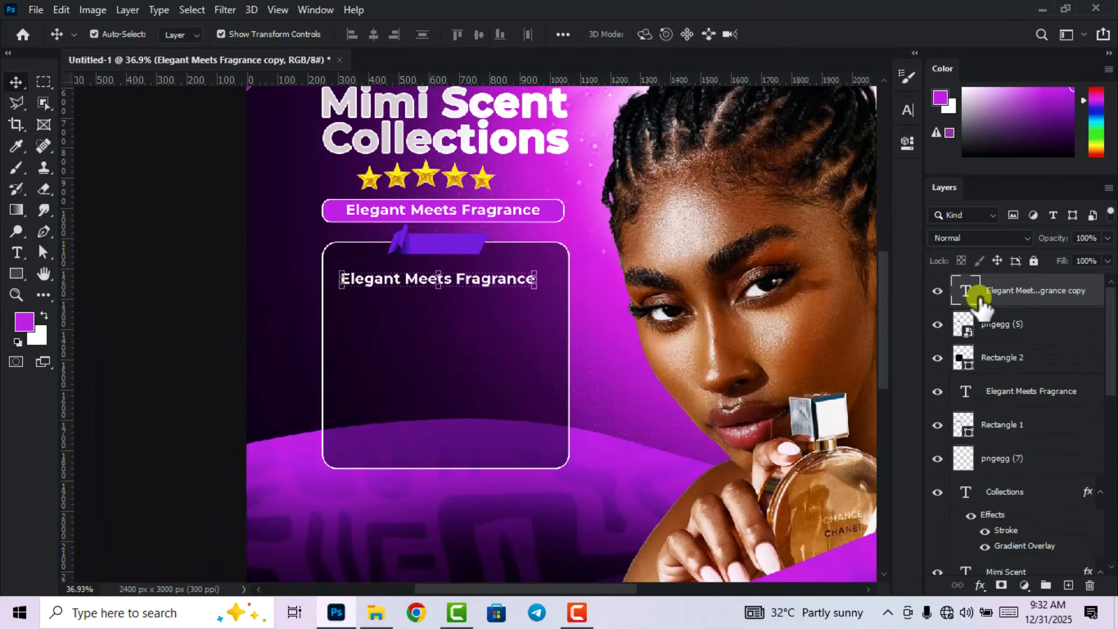
Replace the copied text with the list Diffusers, Perfumes, Body-mists, Roll-ons, Body Spray, Deodorant.
{"action": "double_click", "coordinate": [962, 290]}
{"action": "type", "text": "Diffusers Perfume"}
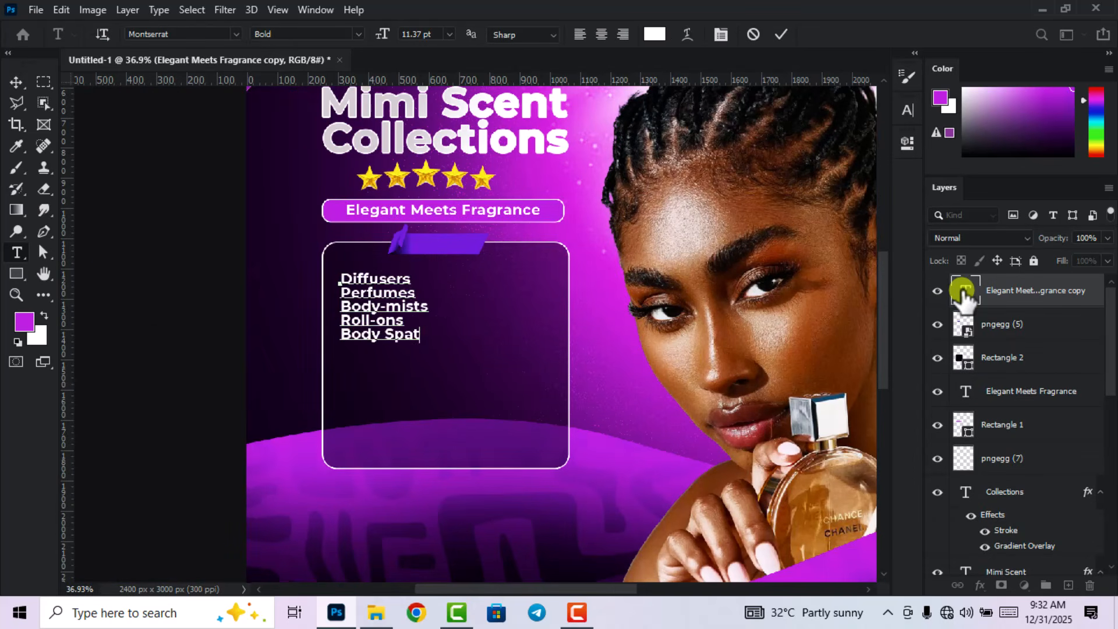
{"action": "type", "text": "Deodorant"}
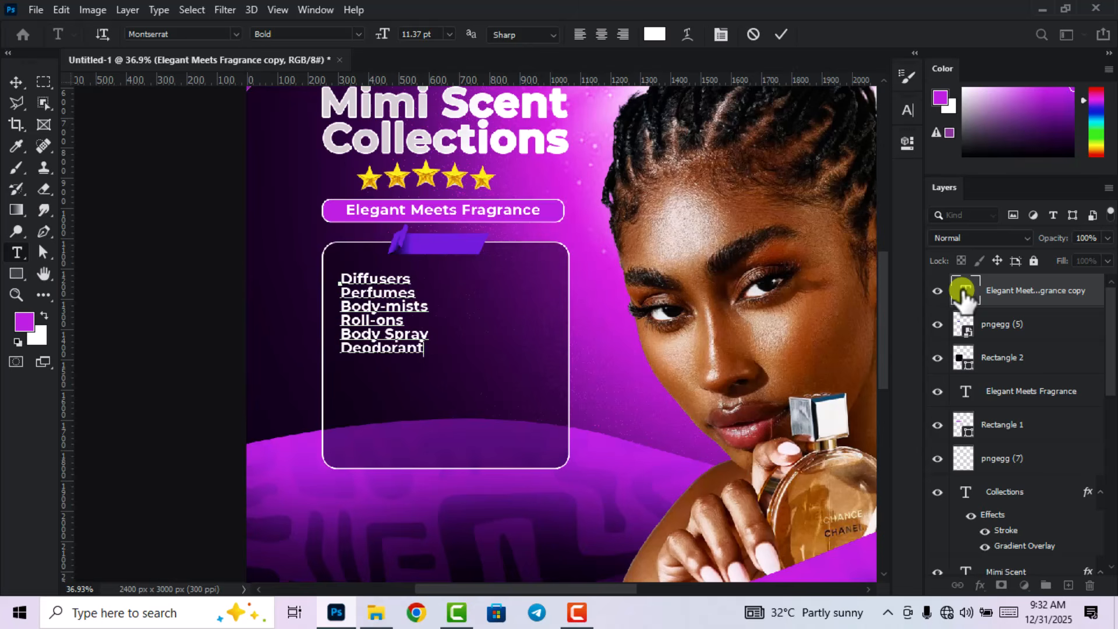
{"action": "left_click", "coordinate": [781, 34]}
{"action": "key", "text": "v"}
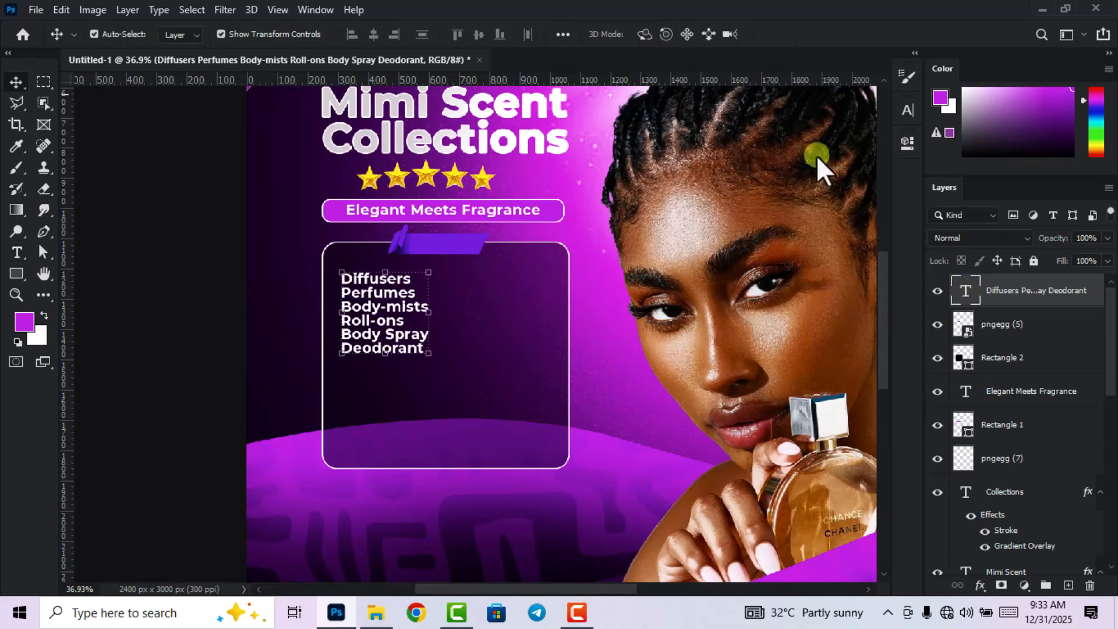
Set the list's leading to 17 pt and shift it right and down inside the box.
{"action": "double_click", "coordinate": [964, 289]}
{"action": "left_click", "coordinate": [908, 111]}
{"action": "left_click", "coordinate": [853, 153]}
{"action": "scroll", "coordinate": [854, 154], "scroll_direction": "up", "scroll_amount": 6}
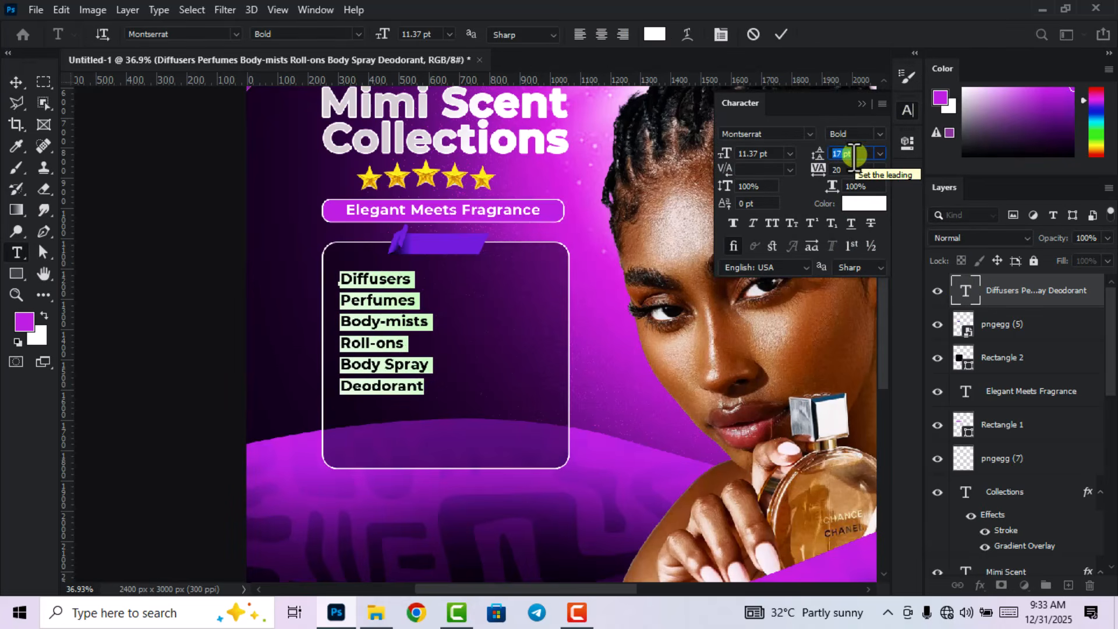
{"action": "left_click", "coordinate": [780, 35]}
{"action": "key", "text": "v"}
{"action": "left_click_drag", "start_coordinate": [432, 319], "coordinate": [460, 332]}
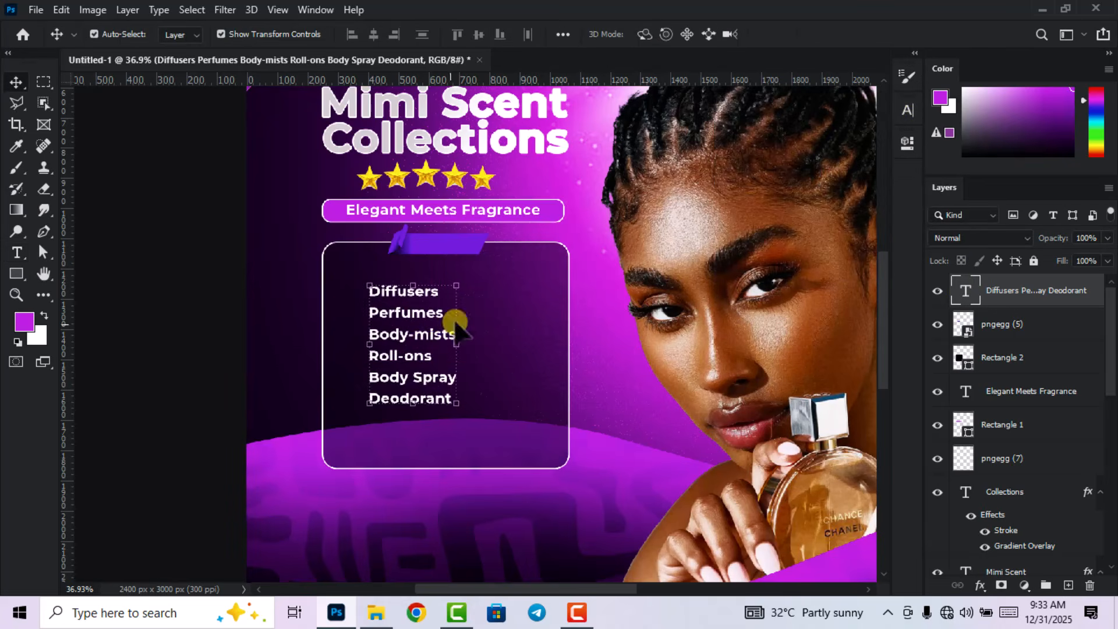
Make another copy of the Elegant Meets Fragrance text at the top of the layer stack.
{"action": "left_click", "coordinate": [170, 279]}
{"action": "scroll", "coordinate": [423, 308], "scroll_direction": "up", "scroll_amount": 3}
{"action": "key", "text": "t"}
{"action": "left_click", "coordinate": [581, 266]}
{"action": "left_click", "coordinate": [754, 35]}
{"action": "key", "text": "v"}
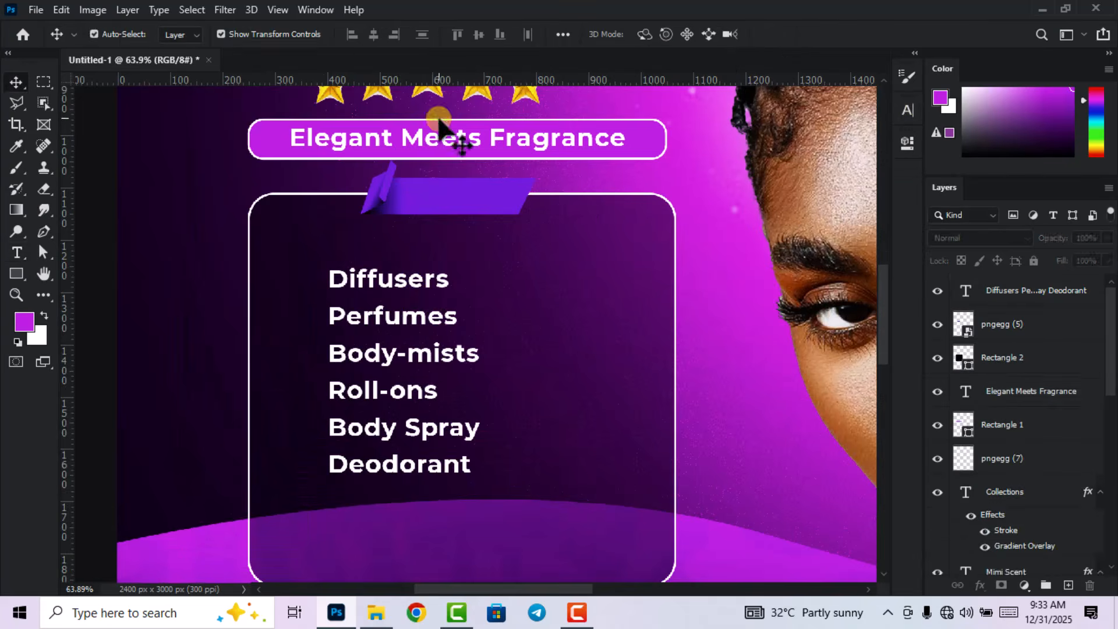
{"action": "left_click_drag", "start_coordinate": [443, 140], "coordinate": [602, 294]}
{"action": "left_click_drag", "start_coordinate": [1060, 391], "coordinate": [1029, 284]}
Change the new copy to 'WE HAVE' and move it onto the ribbon.
{"action": "double_click", "coordinate": [967, 291]}
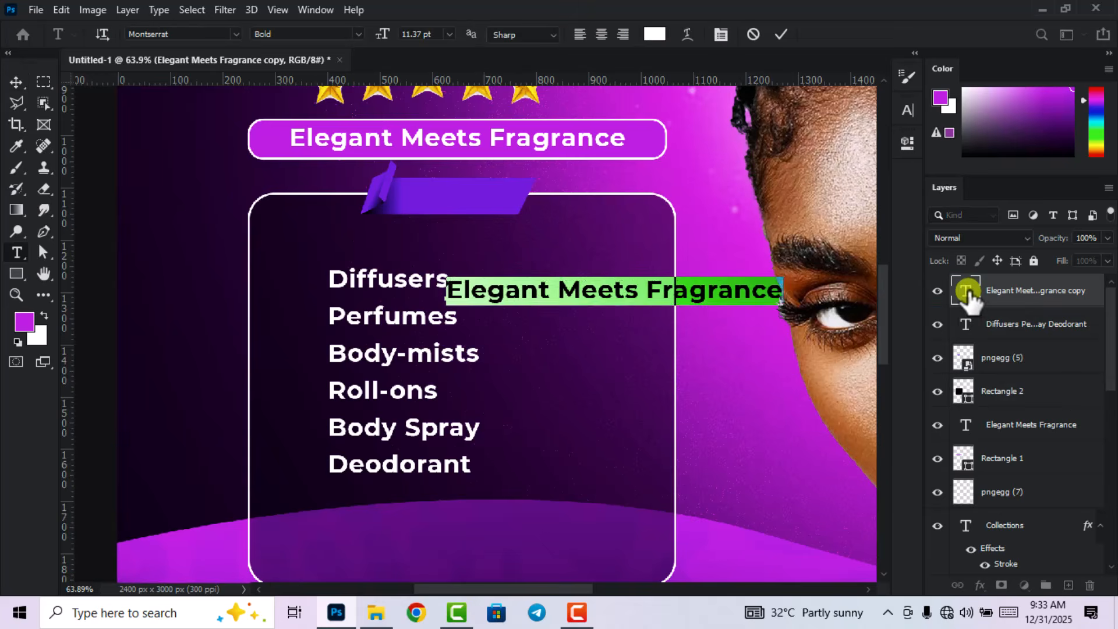
{"action": "type", "text": "WE HAVE"}
{"action": "left_click", "coordinate": [781, 36]}
{"action": "left_click", "coordinate": [15, 82]}
{"action": "left_click_drag", "start_coordinate": [536, 291], "coordinate": [475, 197]}
Scale the WE HAVE text to fit the ribbon.
{"action": "scroll", "coordinate": [476, 188], "scroll_direction": "up", "scroll_amount": 2}
{"action": "left_click_drag", "start_coordinate": [437, 184], "coordinate": [441, 198]}
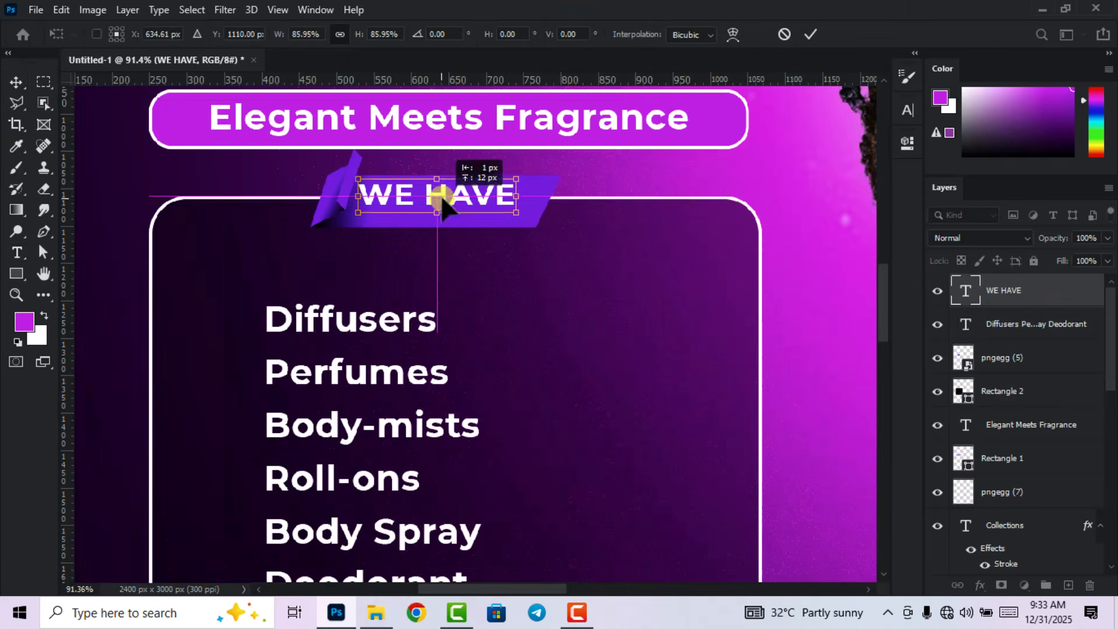
{"action": "left_click", "coordinate": [810, 35]}
{"action": "scroll", "coordinate": [768, 326], "scroll_direction": "down", "scroll_amount": 4}
{"action": "scroll", "coordinate": [385, 401], "scroll_direction": "up", "scroll_amount": 2}
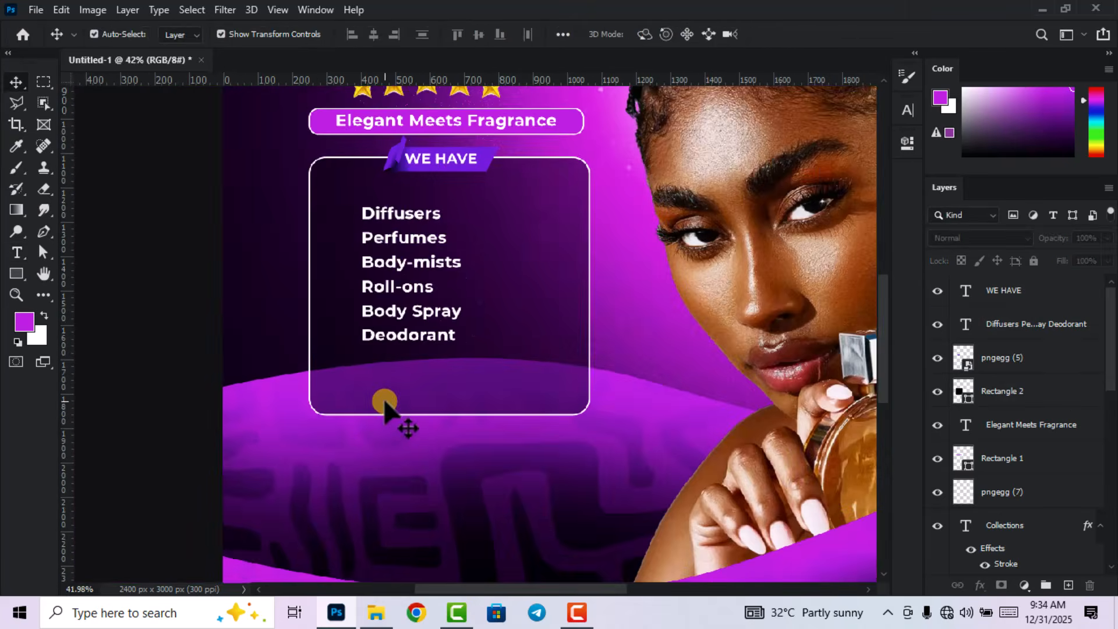
{"action": "scroll", "coordinate": [390, 240], "scroll_direction": "up", "scroll_amount": 2}
Draw a small pinkish-magenta ellipse dot beside Diffusers.
{"action": "right_click", "coordinate": [17, 274]}
{"action": "left_click", "coordinate": [65, 300]}
{"action": "scroll", "coordinate": [441, 179], "scroll_direction": "up", "scroll_amount": 3}
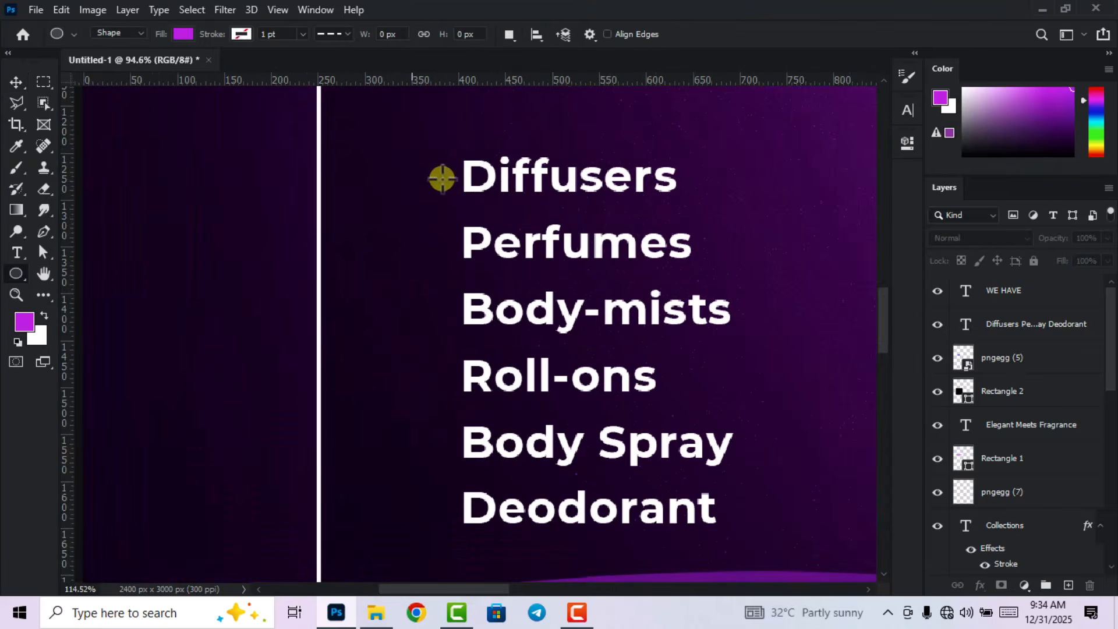
{"action": "mouse_move", "coordinate": [432, 179]}
{"action": "left_mouse_down"}
{"action": "mouse_move", "coordinate": [457, 199]}
{"action": "mouse_move", "coordinate": [440, 168]}
{"action": "left_mouse_up"}
{"action": "left_click", "coordinate": [673, 267]}
{"action": "left_click", "coordinate": [881, 298]}
{"action": "left_click", "coordinate": [874, 348]}
{"action": "left_click", "coordinate": [1020, 305]}
{"action": "left_click", "coordinate": [861, 137]}
Copy the dot beside Perfumes, Body-mists, Roll-ons, Body Spray and Deodorant.
{"action": "key", "text": "v"}
{"action": "scroll", "coordinate": [445, 213], "scroll_direction": "up", "scroll_amount": 2}
{"action": "left_click_drag", "start_coordinate": [443, 245], "coordinate": [444, 245]}
{"action": "left_click_drag", "start_coordinate": [443, 245], "coordinate": [447, 323]}
{"action": "left_click_drag", "start_coordinate": [444, 323], "coordinate": [444, 411]}
{"action": "left_click_drag", "start_coordinate": [881, 318], "coordinate": [882, 332]}
{"action": "key", "text": "ctrl+j"}
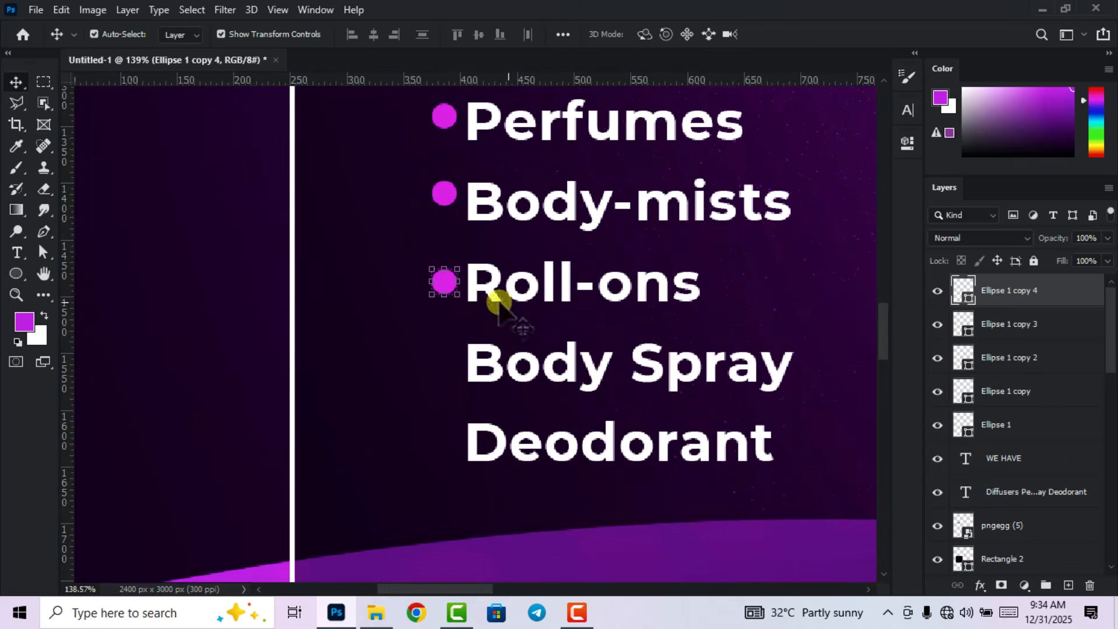
{"action": "left_click_drag", "start_coordinate": [447, 280], "coordinate": [453, 447]}
{"action": "key", "text": "ctrl+j"}
{"action": "scroll", "coordinate": [499, 402], "scroll_direction": "down", "scroll_amount": 6}
{"action": "scroll", "coordinate": [499, 403], "scroll_direction": "down", "scroll_amount": 4}
{"action": "left_click", "coordinate": [408, 285]}
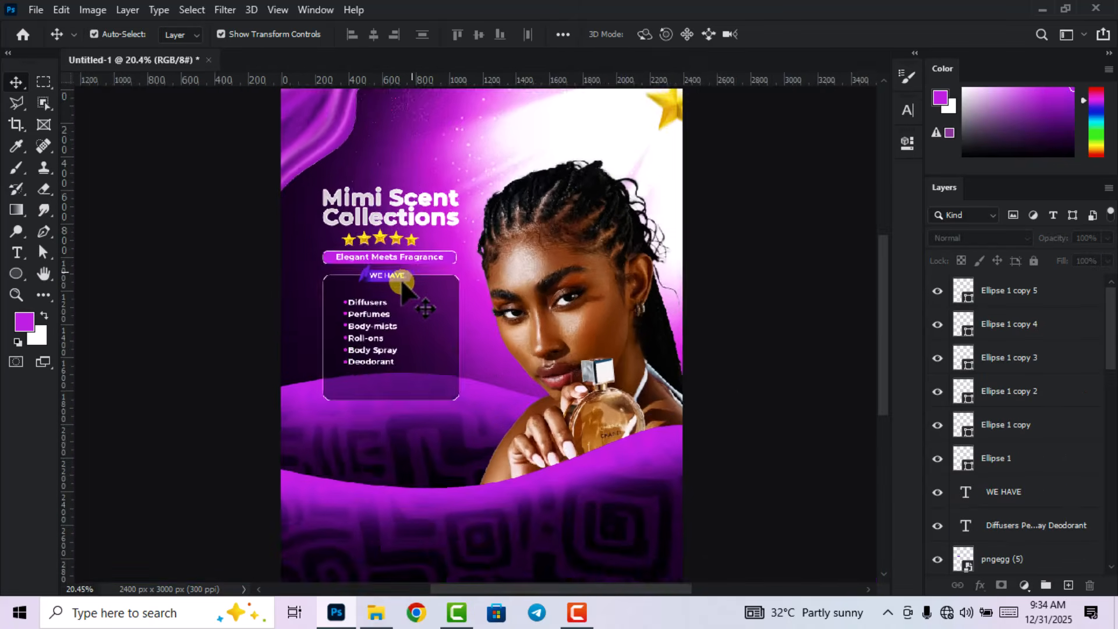
Zoom in and select the WE HAVE ribbon graphic (pngegg (5) layer).
{"action": "scroll", "coordinate": [382, 302], "scroll_direction": "up", "scroll_amount": 3}
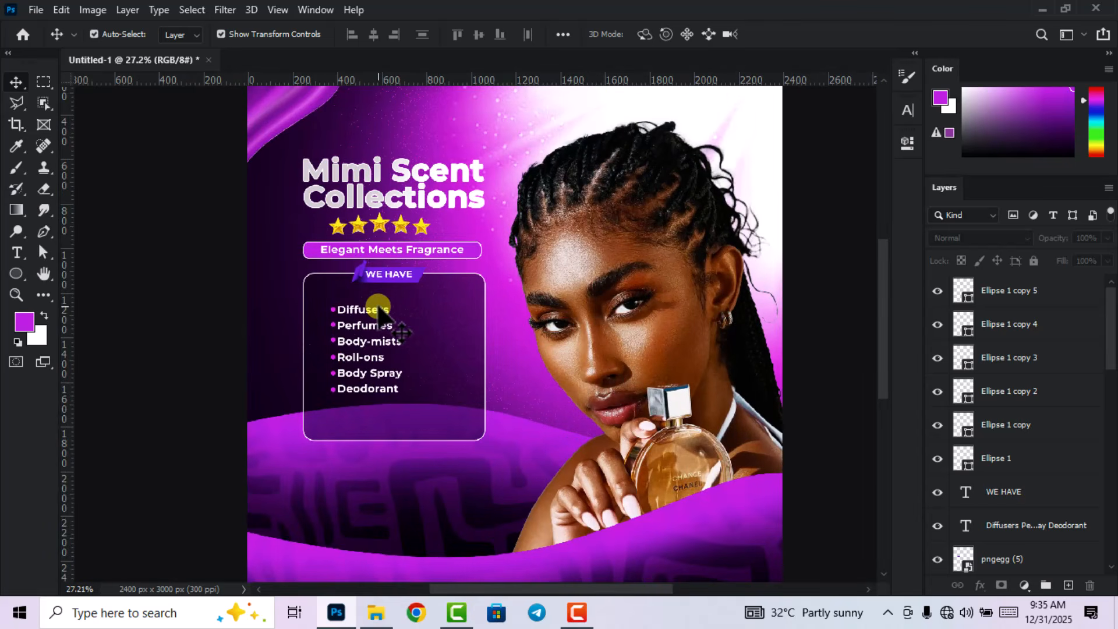
{"action": "scroll", "coordinate": [364, 274], "scroll_direction": "up", "scroll_amount": 5}
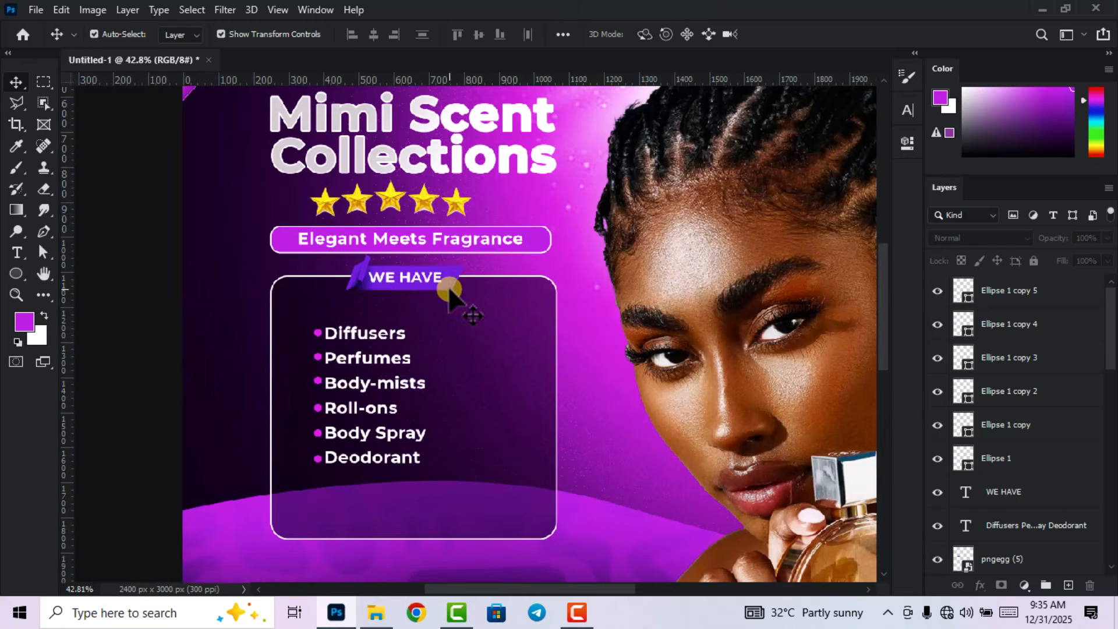
{"action": "left_click", "coordinate": [454, 278]}
{"action": "scroll", "coordinate": [446, 280], "scroll_direction": "up", "scroll_amount": 2}
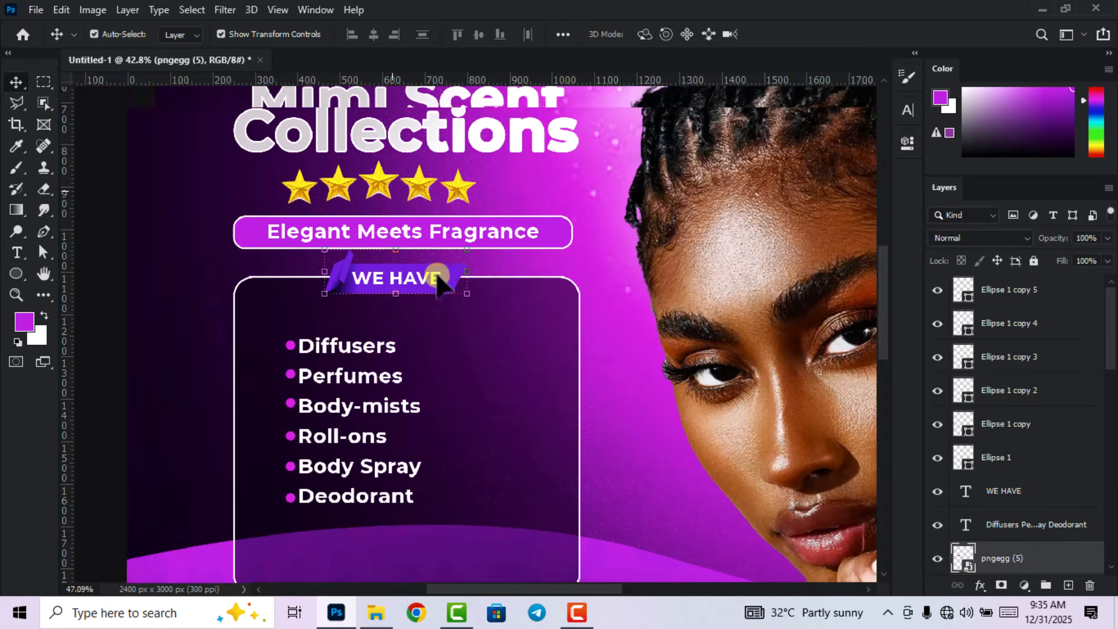
Apply Color Balance to the ribbon with levels +64, -73, 0.
{"action": "left_click", "coordinate": [91, 10]}
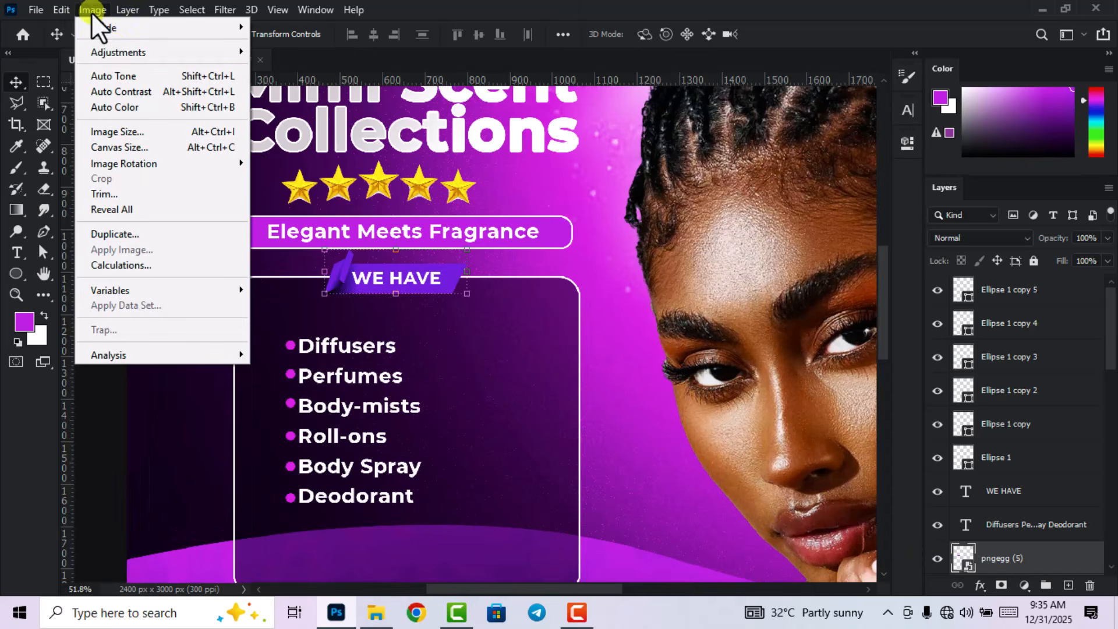
{"action": "mouse_move", "coordinate": [114, 47]}
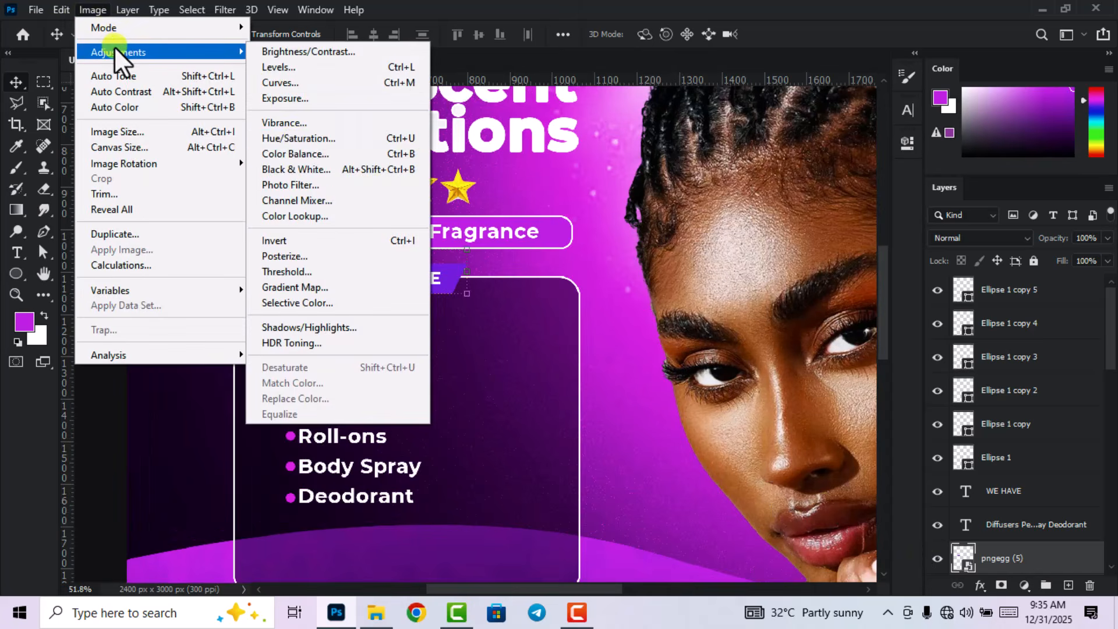
{"action": "left_click", "coordinate": [296, 154]}
{"action": "left_click_drag", "start_coordinate": [512, 116], "coordinate": [694, 136]}
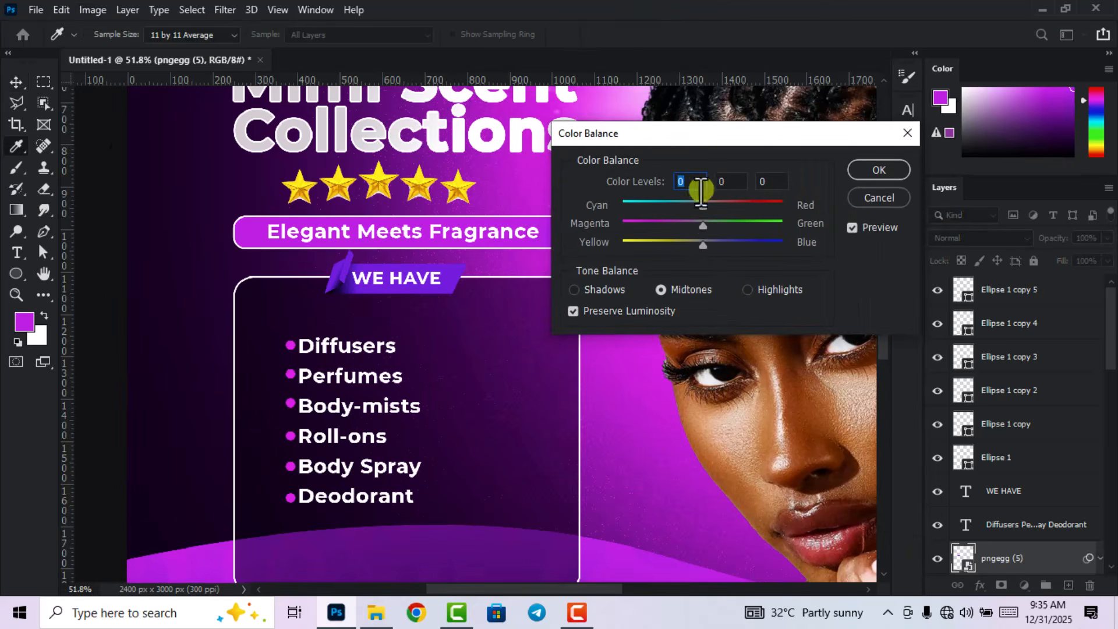
{"action": "left_click_drag", "start_coordinate": [707, 225], "coordinate": [648, 227]}
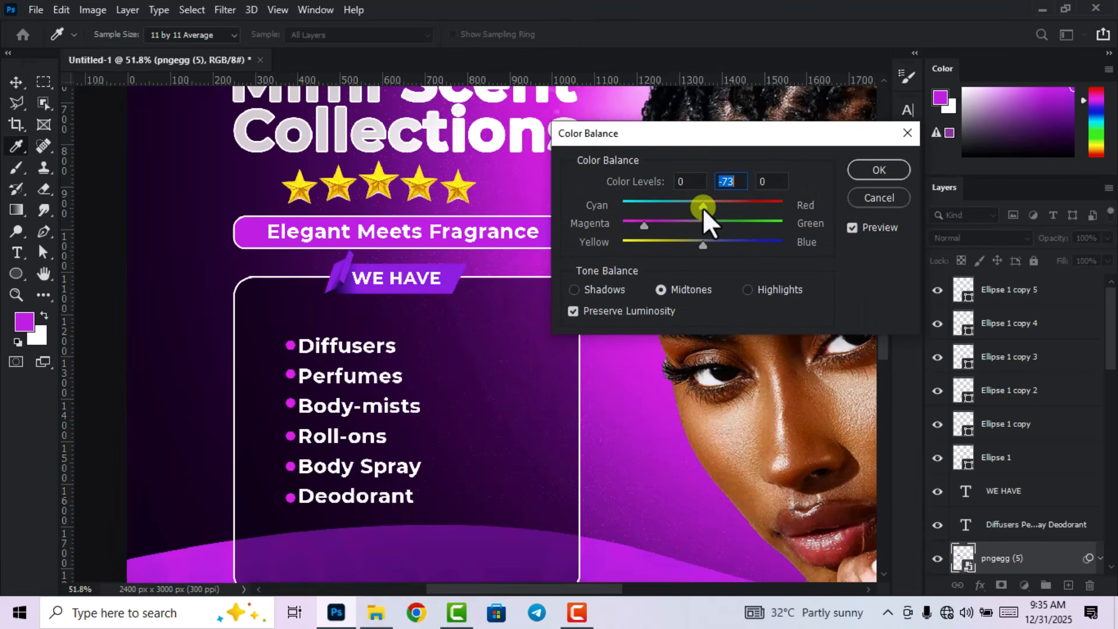
{"action": "mouse_move", "coordinate": [738, 207]}
{"action": "left_mouse_down"}
{"action": "mouse_move", "coordinate": [769, 207]}
{"action": "mouse_move", "coordinate": [755, 208]}
{"action": "left_mouse_up"}
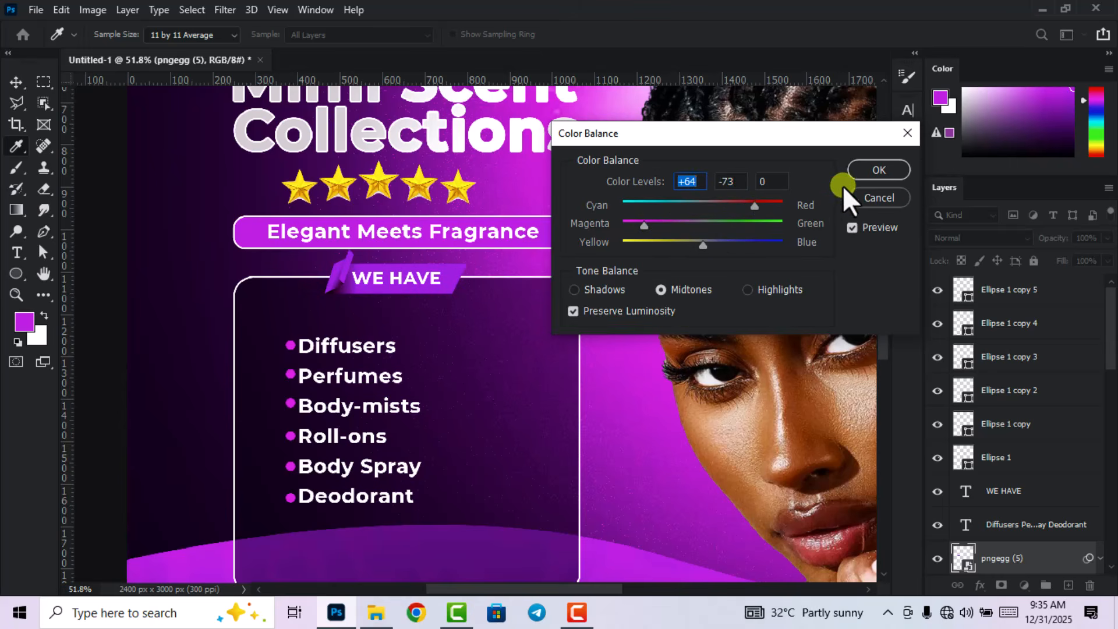
{"action": "left_click", "coordinate": [878, 171]}
{"action": "key", "text": "v"}
Drag IMG_6662 from the perfume flyer resources folder onto the poster.
{"action": "scroll", "coordinate": [540, 362], "scroll_direction": "down", "scroll_amount": 5}
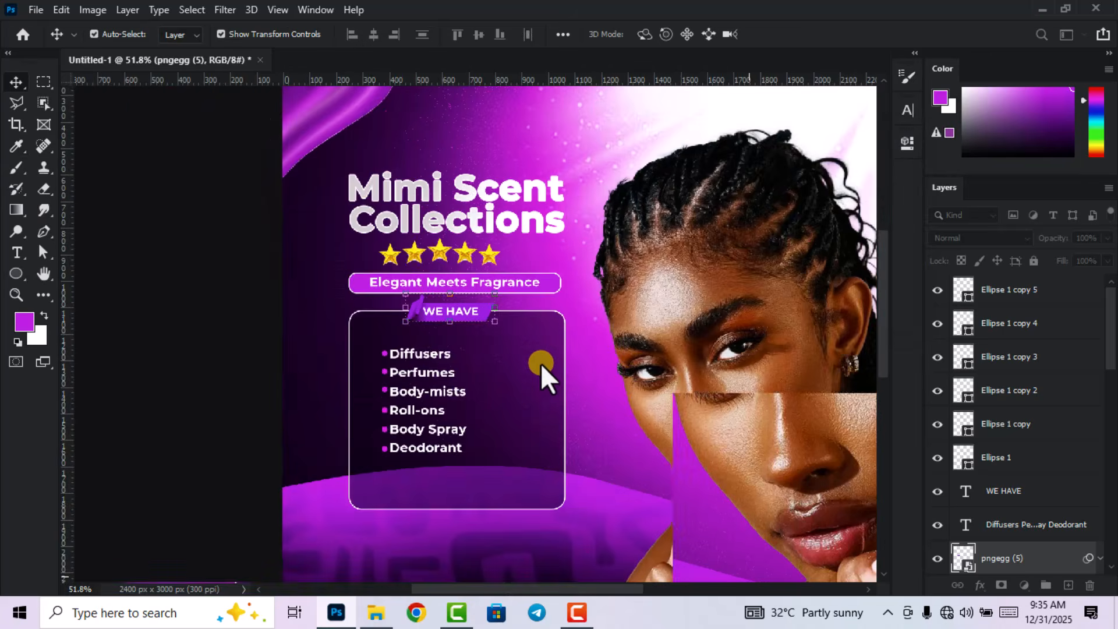
{"action": "scroll", "coordinate": [461, 355], "scroll_direction": "up", "scroll_amount": 2}
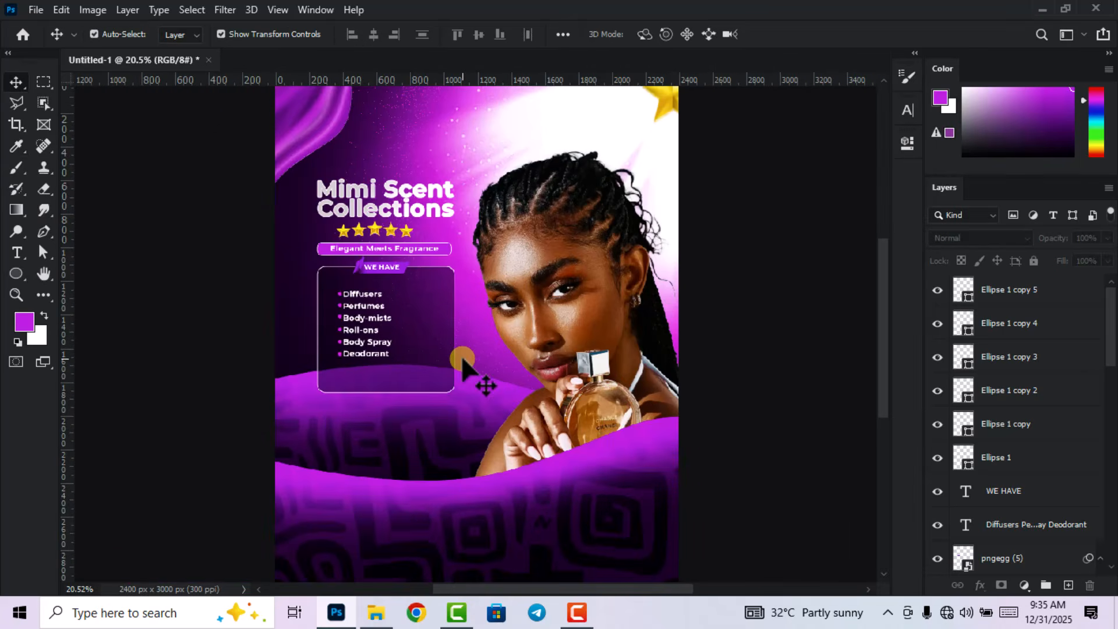
{"action": "scroll", "coordinate": [571, 382], "scroll_direction": "down", "scroll_amount": 2}
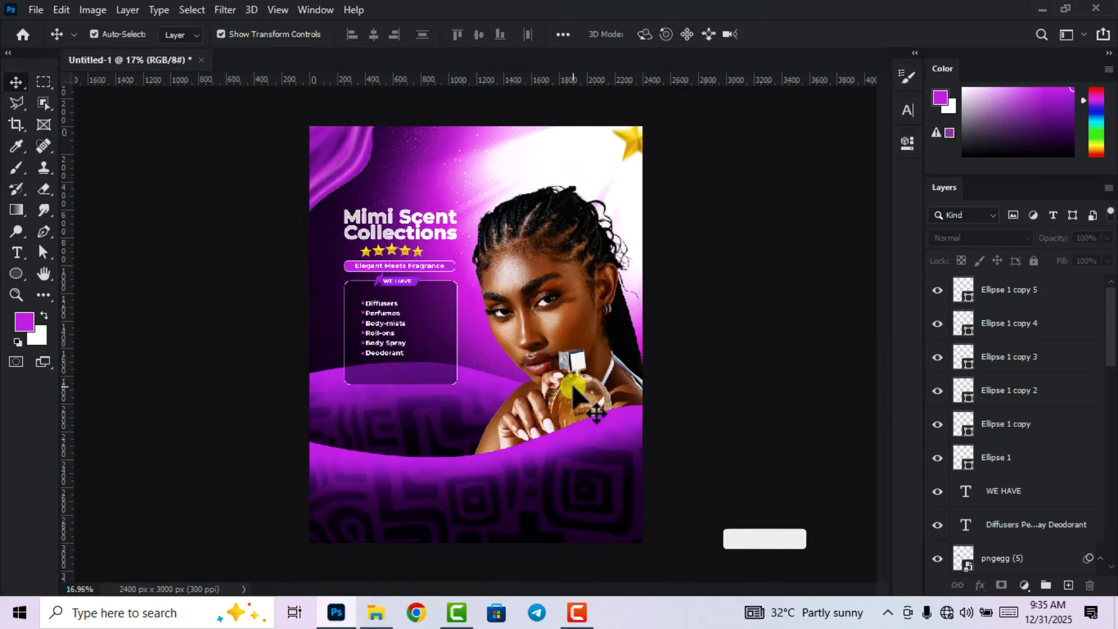
{"action": "scroll", "coordinate": [572, 386], "scroll_direction": "down", "scroll_amount": 1}
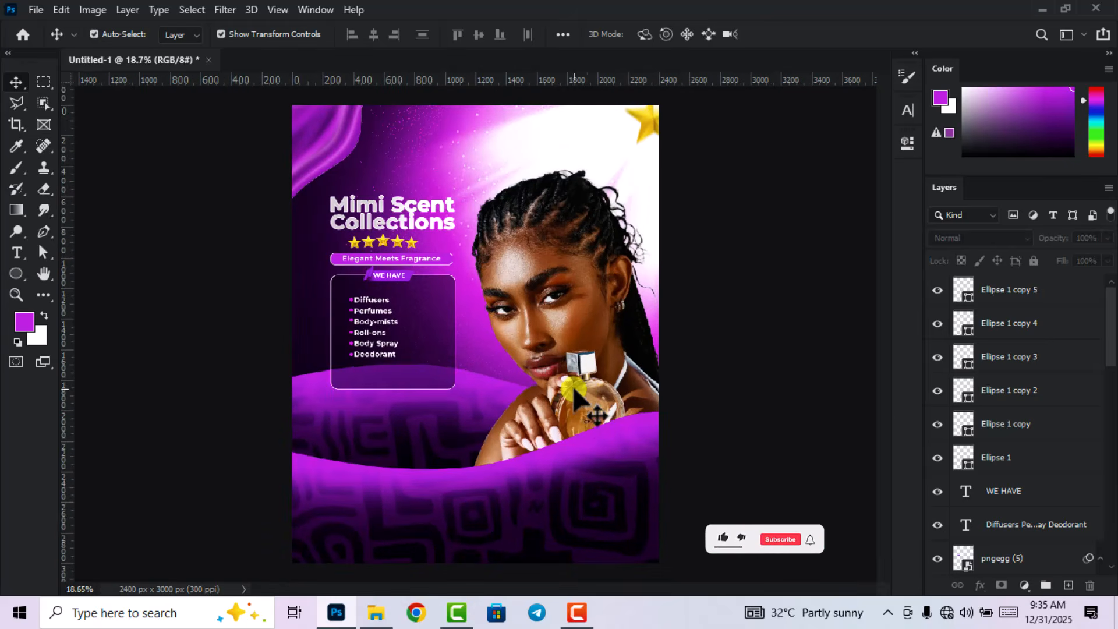
{"action": "left_click", "coordinate": [376, 613]}
{"action": "left_click", "coordinate": [526, 341]}
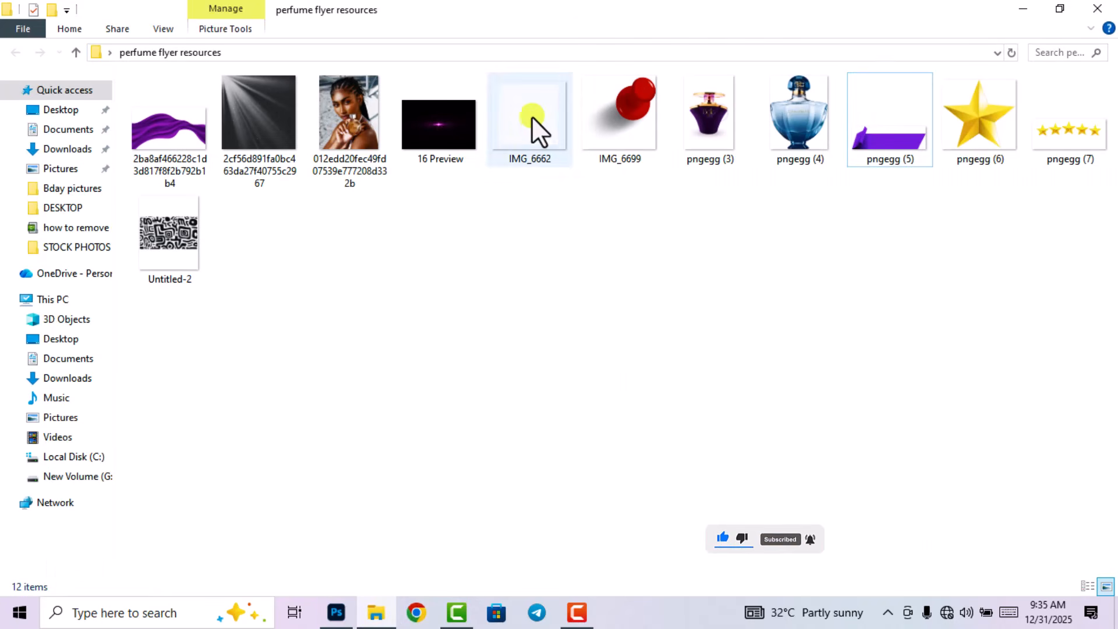
{"action": "left_click_drag", "start_coordinate": [531, 125], "coordinate": [488, 431]}
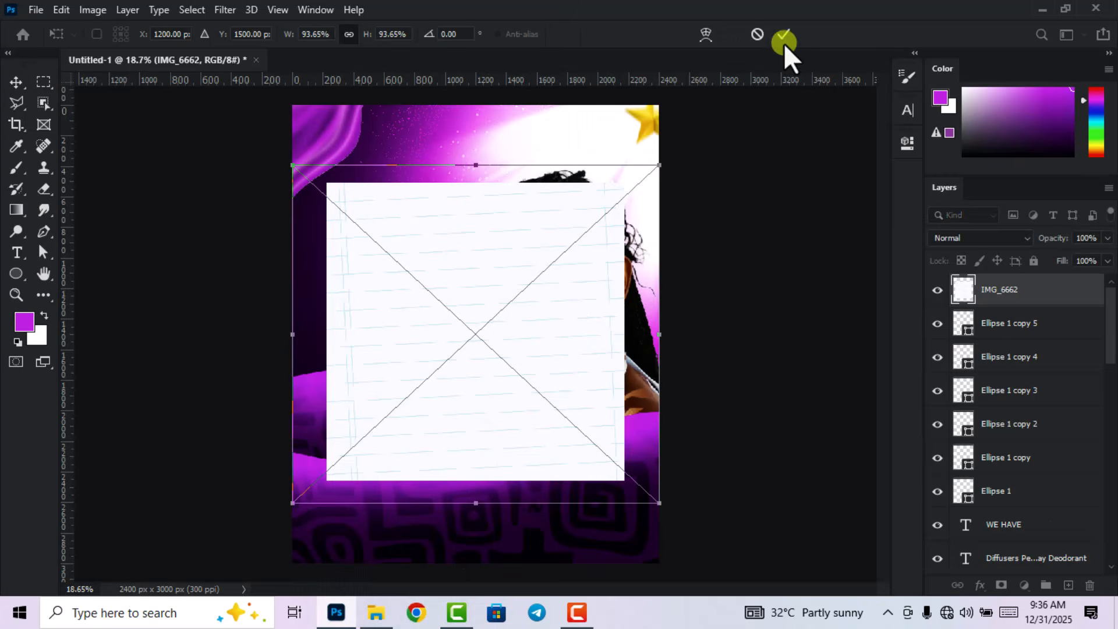
Commit the IMG_6662 placement, rasterize the layer and hide it.
{"action": "key", "text": "Return"}
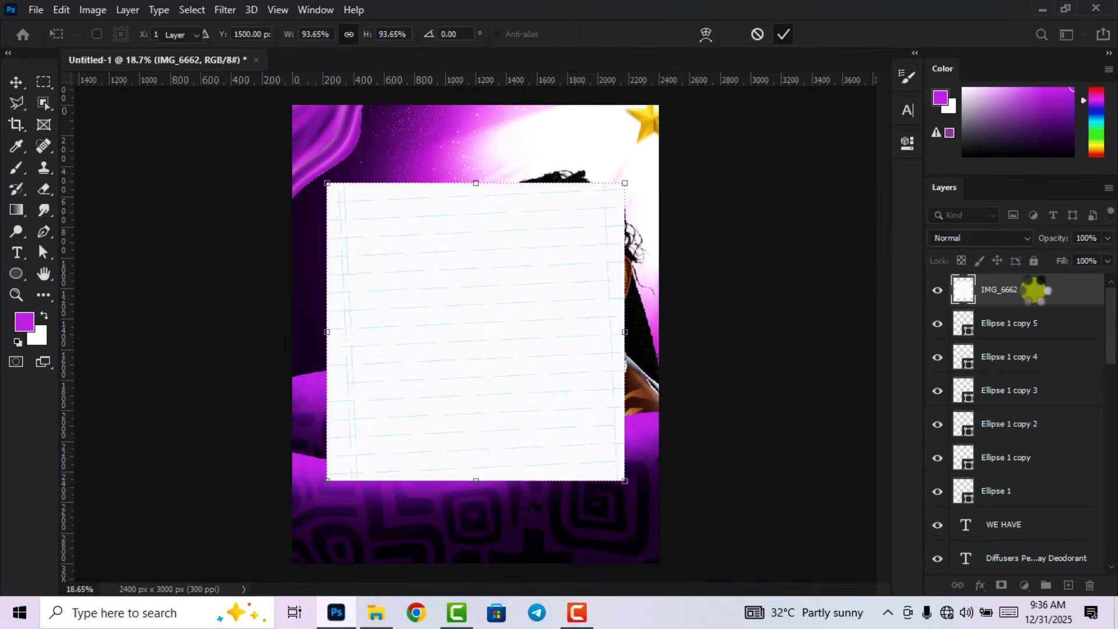
{"action": "right_click", "coordinate": [1031, 291]}
{"action": "left_click", "coordinate": [886, 304]}
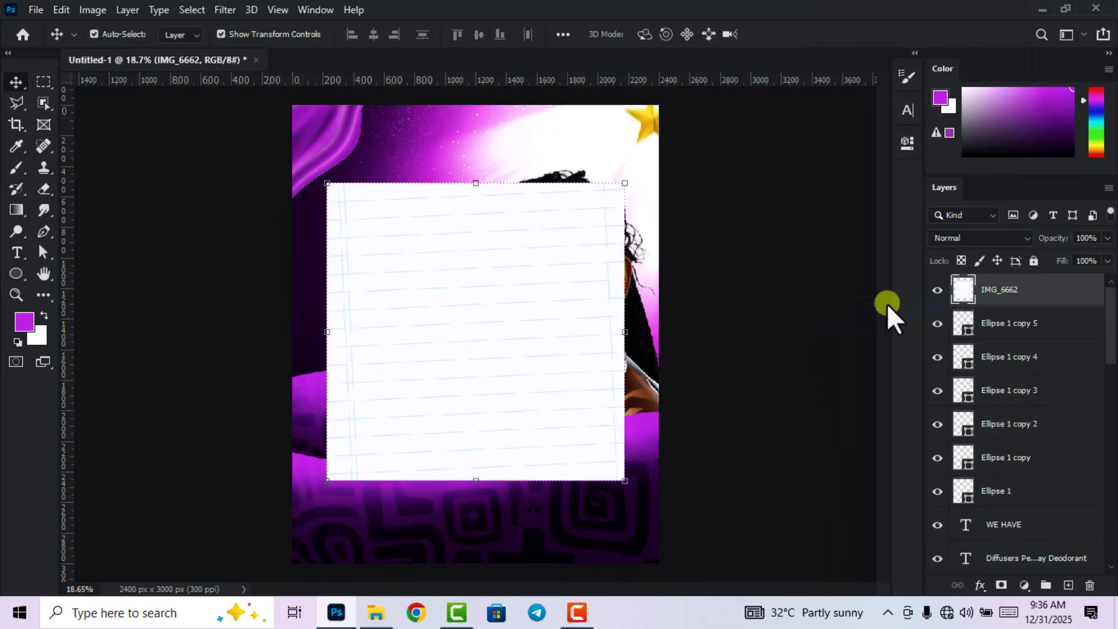
{"action": "left_click", "coordinate": [937, 289]}
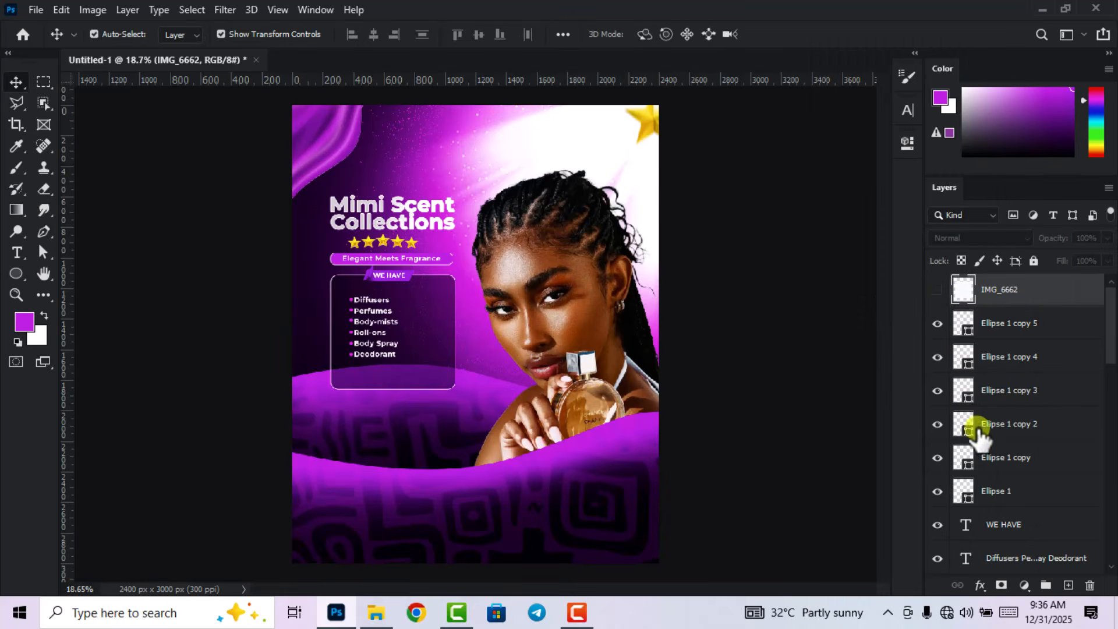
Group the layers from Ellipse 1 copy 5 to Mimi Scent into a visible Group 3.
{"action": "scroll", "coordinate": [1011, 483], "scroll_direction": "down", "scroll_amount": 6}
{"action": "scroll", "coordinate": [1012, 485], "scroll_direction": "down", "scroll_amount": 5}
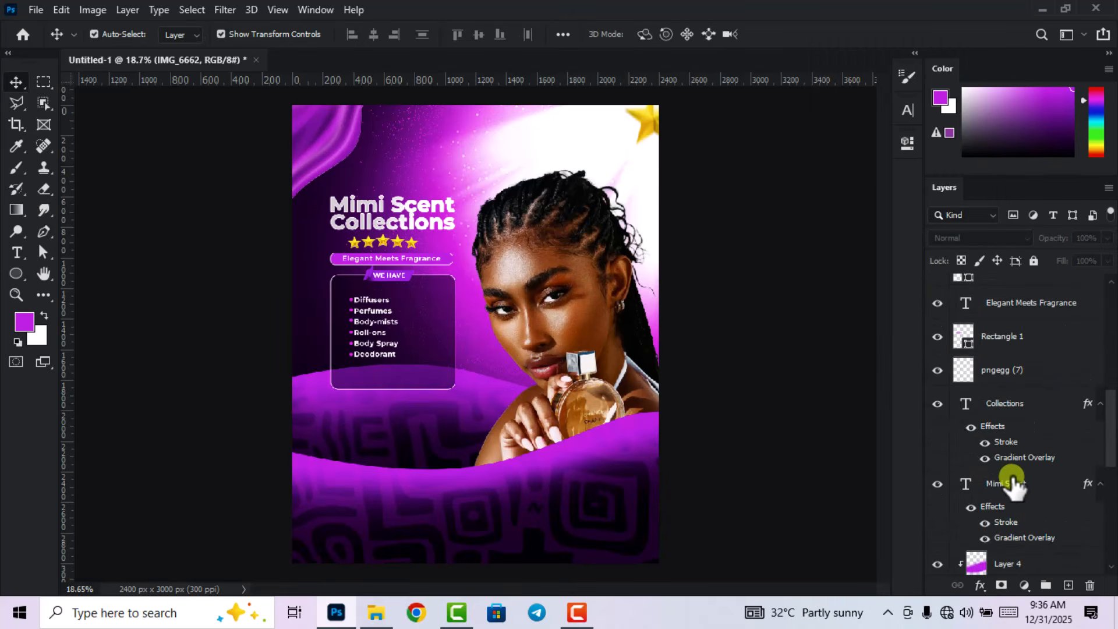
{"action": "left_click", "coordinate": [1100, 417]}
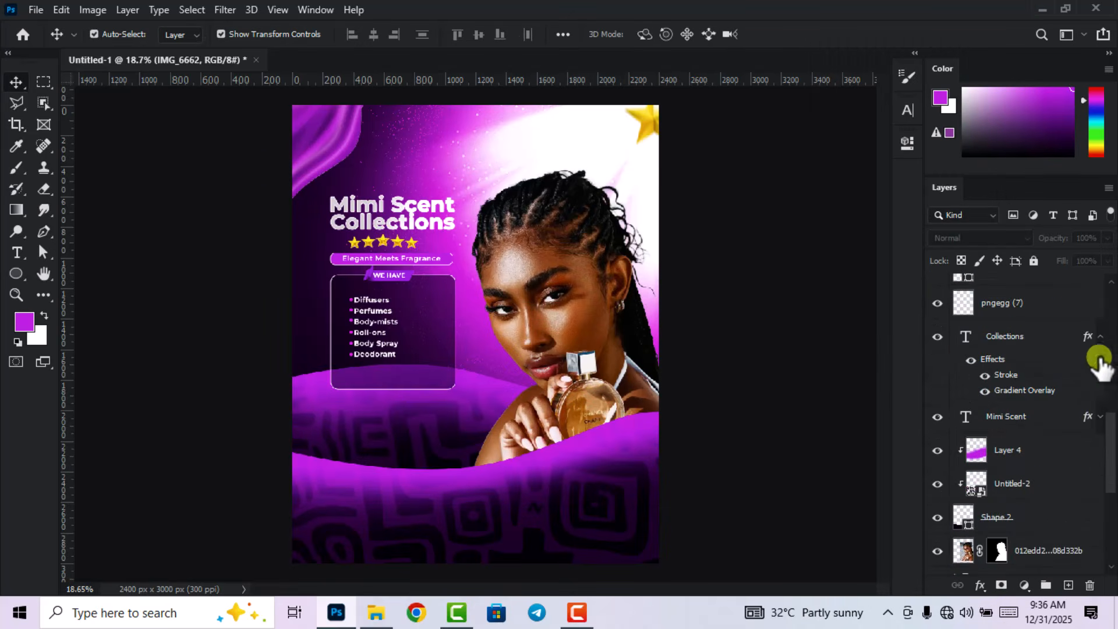
{"action": "left_click", "coordinate": [1100, 336]}
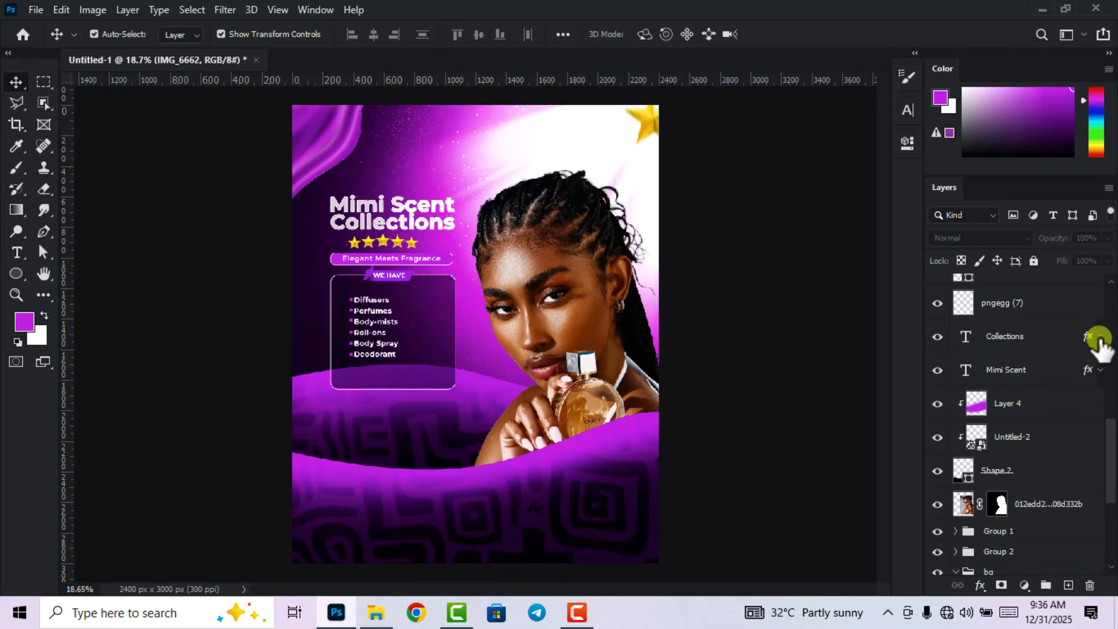
{"action": "left_click", "coordinate": [1016, 379]}
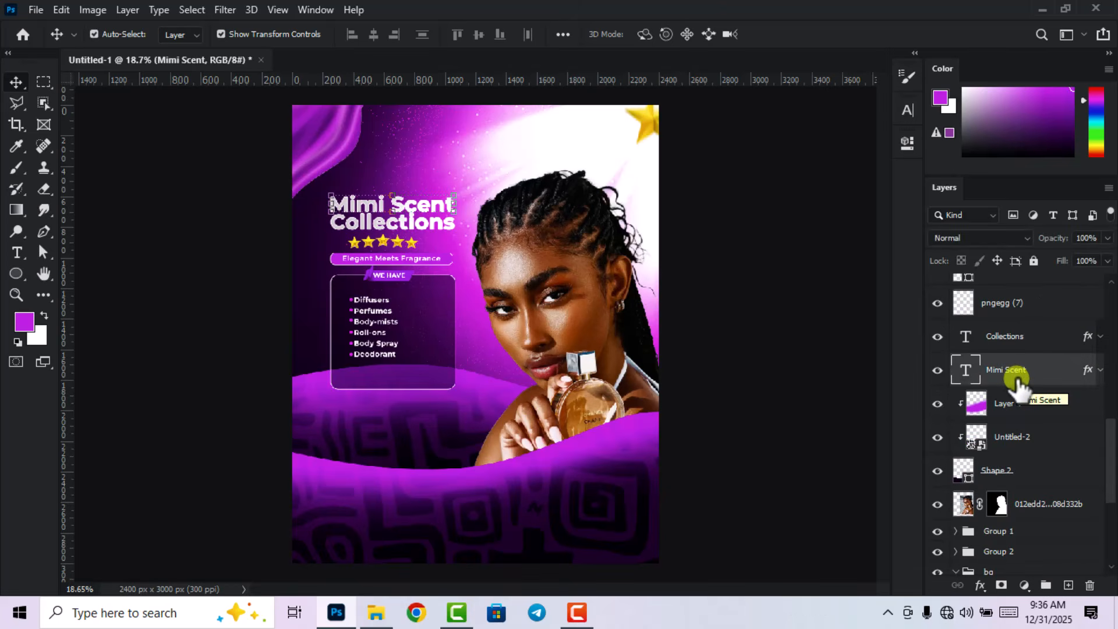
{"action": "scroll", "coordinate": [1018, 381], "scroll_direction": "up", "scroll_amount": 5}
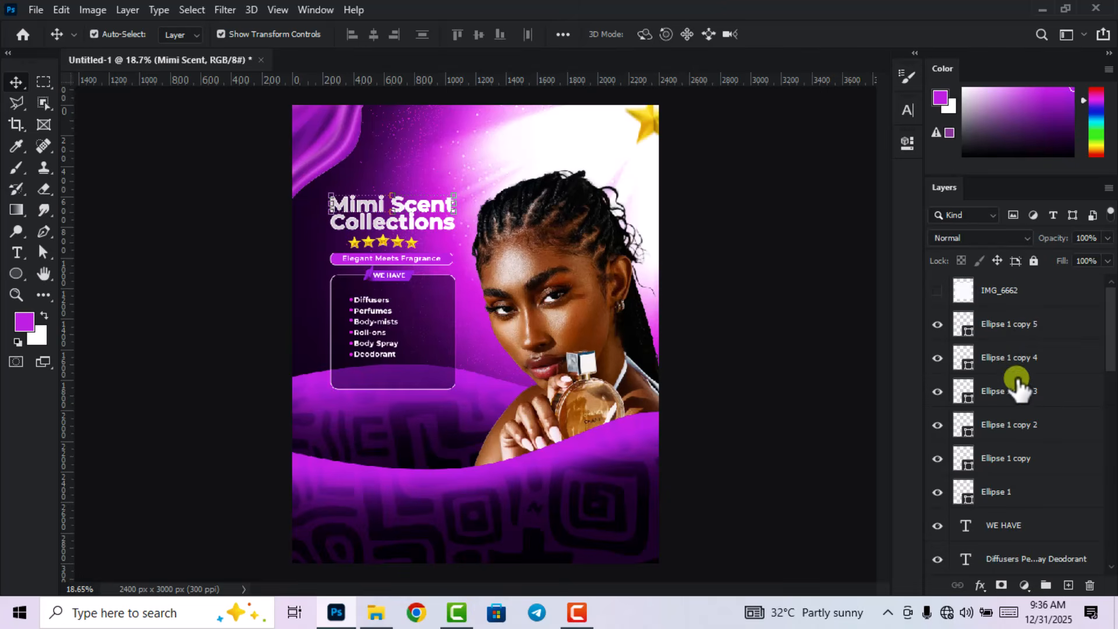
{"action": "left_click", "coordinate": [1019, 324], "text": "shift"}
{"action": "left_click_drag", "start_coordinate": [1020, 329], "coordinate": [1047, 581]}
{"action": "left_click", "coordinate": [936, 319]}
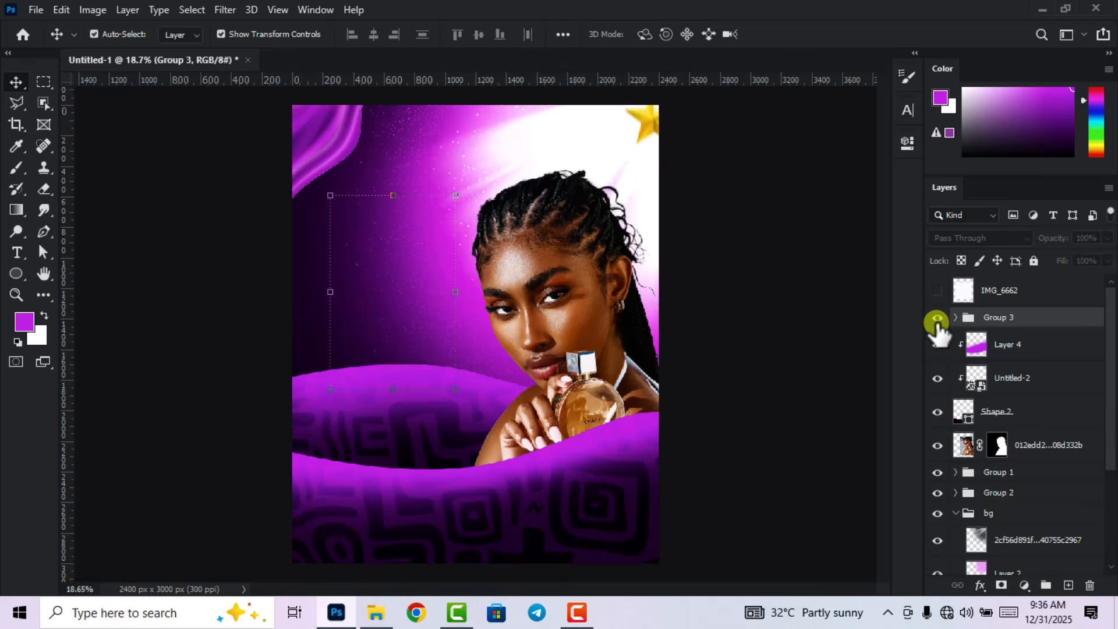
Group Layer 4, Untitled-2 and Shape 2 into Group 4, then select IMG_6662.
{"action": "left_click", "coordinate": [1023, 414]}
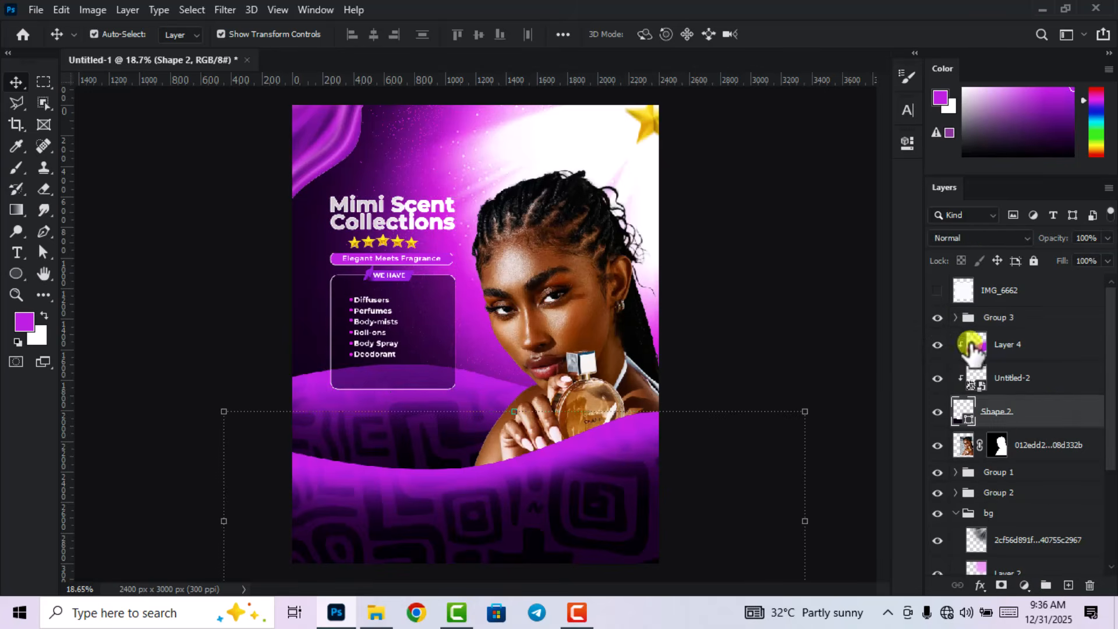
{"action": "left_click", "coordinate": [1026, 346], "text": "shift"}
{"action": "left_click_drag", "start_coordinate": [1026, 346], "coordinate": [1047, 585]}
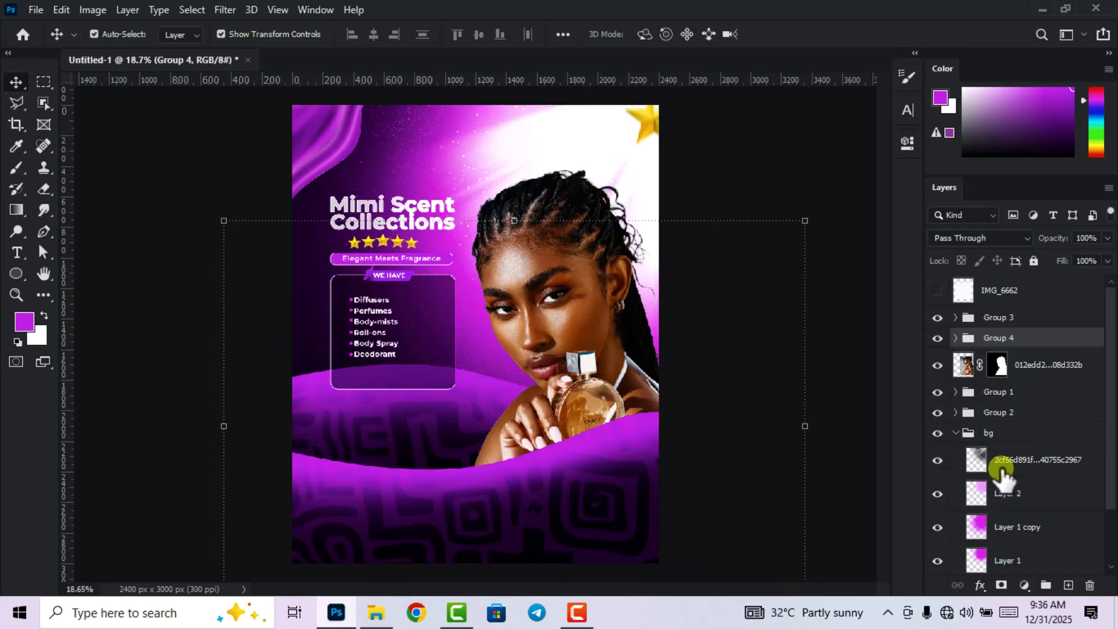
{"action": "left_click", "coordinate": [956, 433]}
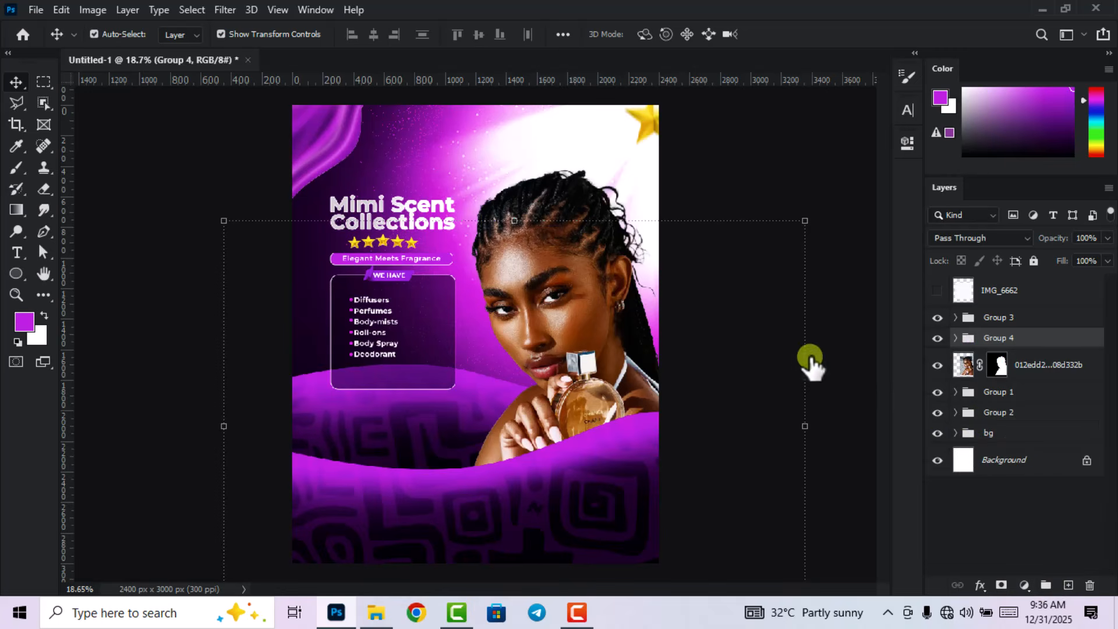
{"action": "left_click", "coordinate": [809, 357]}
{"action": "scroll", "coordinate": [614, 365], "scroll_direction": "down", "scroll_amount": 1}
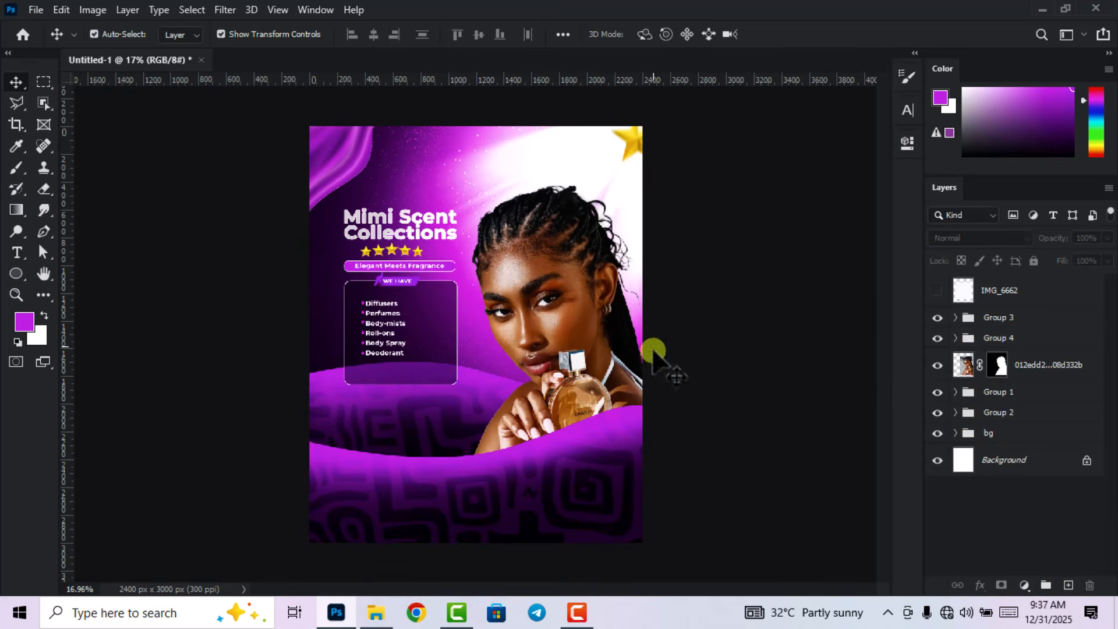
{"action": "left_click", "coordinate": [1007, 295]}
Draw an angled Polygonal Lasso selection around a strip of the lined-paper image.
{"action": "left_click", "coordinate": [938, 291]}
{"action": "scroll", "coordinate": [932, 304], "scroll_direction": "up", "scroll_amount": 1}
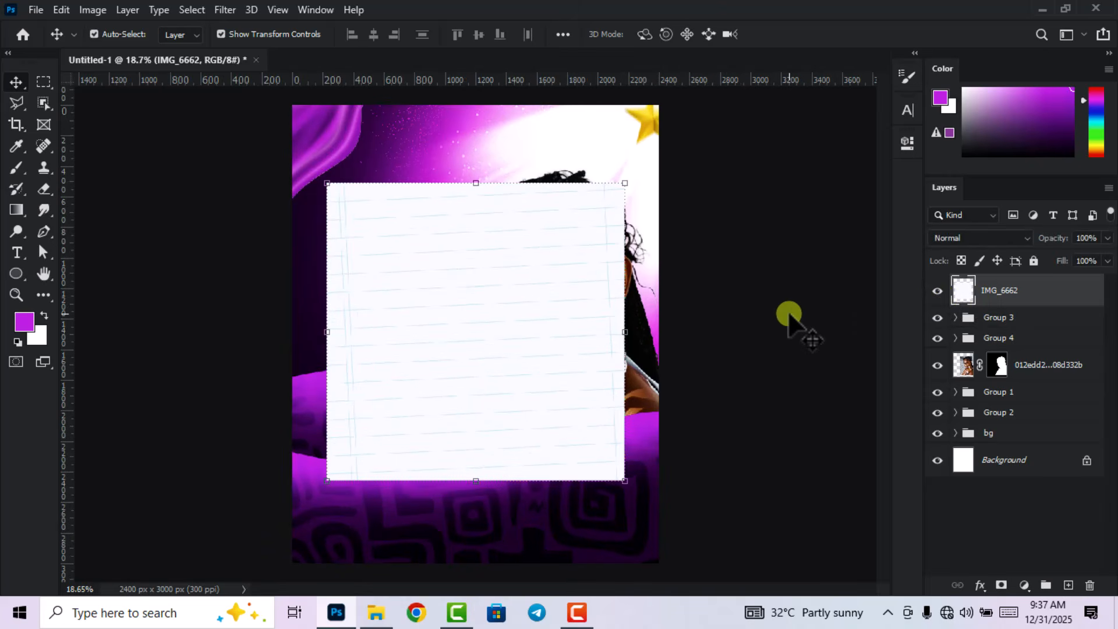
{"action": "left_click", "coordinate": [18, 104]}
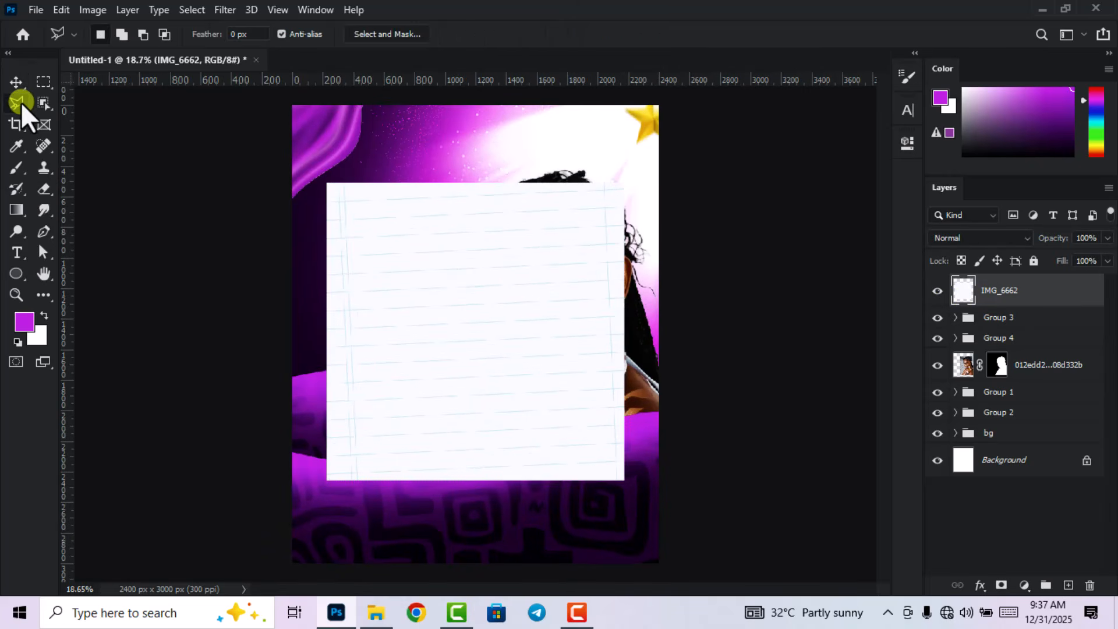
{"action": "scroll", "coordinate": [639, 310], "scroll_direction": "up", "scroll_amount": 1}
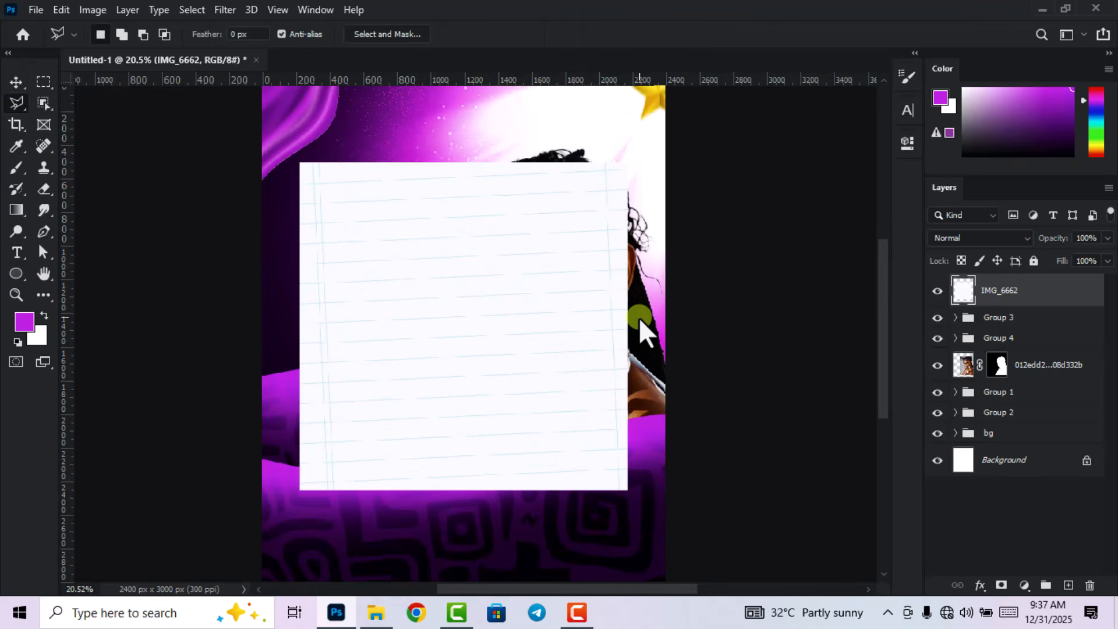
{"action": "left_click", "coordinate": [638, 317]}
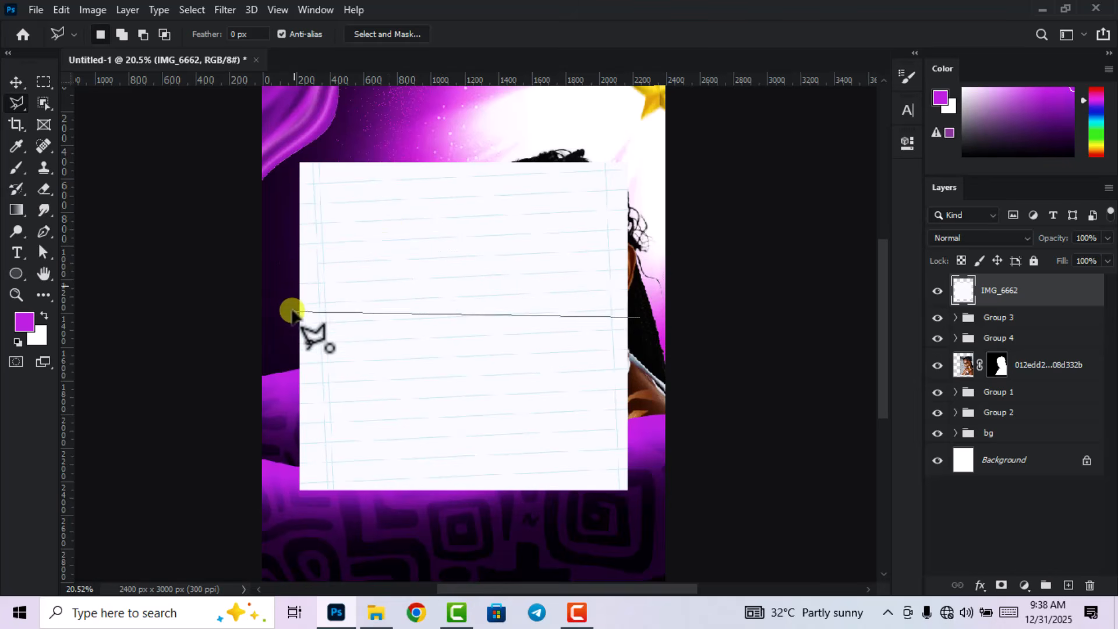
{"action": "left_click", "coordinate": [284, 359]}
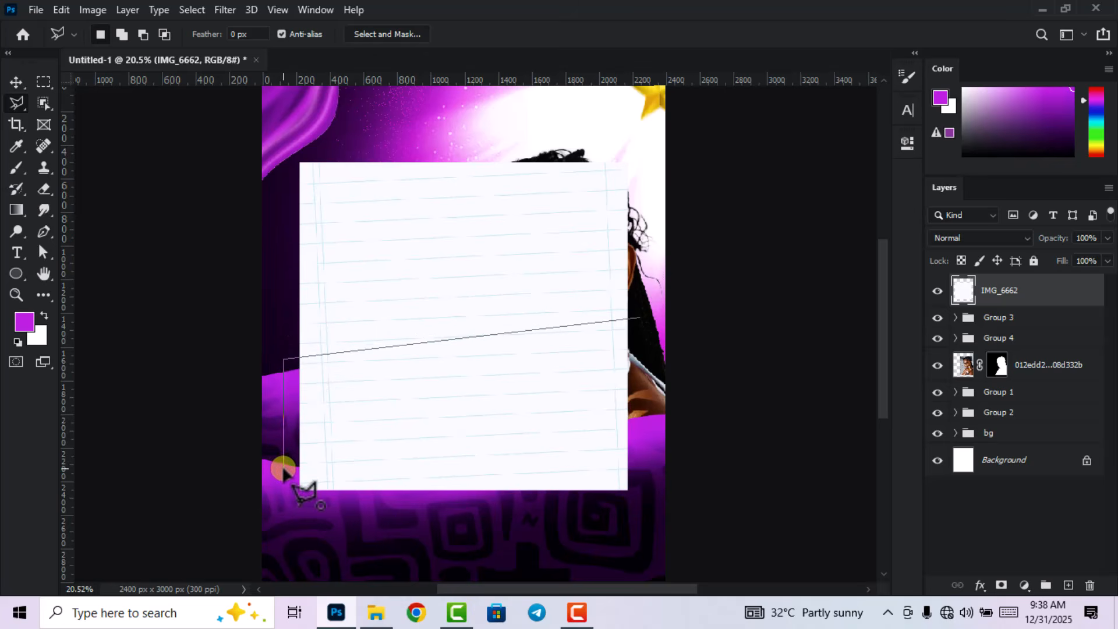
{"action": "left_click", "coordinate": [283, 458]}
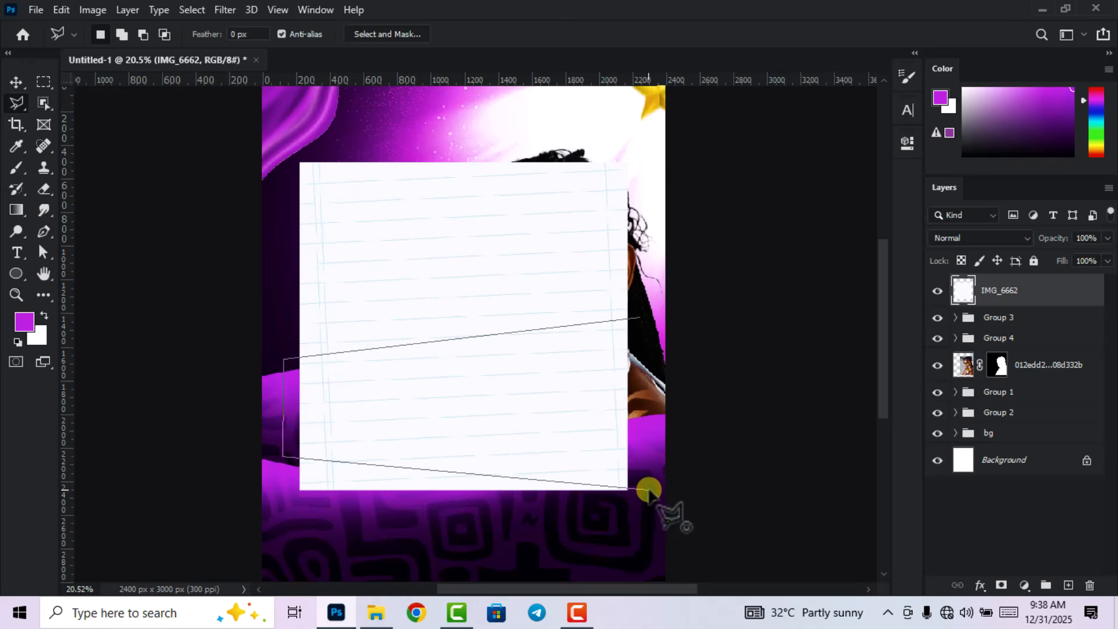
{"action": "left_click", "coordinate": [647, 488]}
{"action": "left_click", "coordinate": [639, 319]}
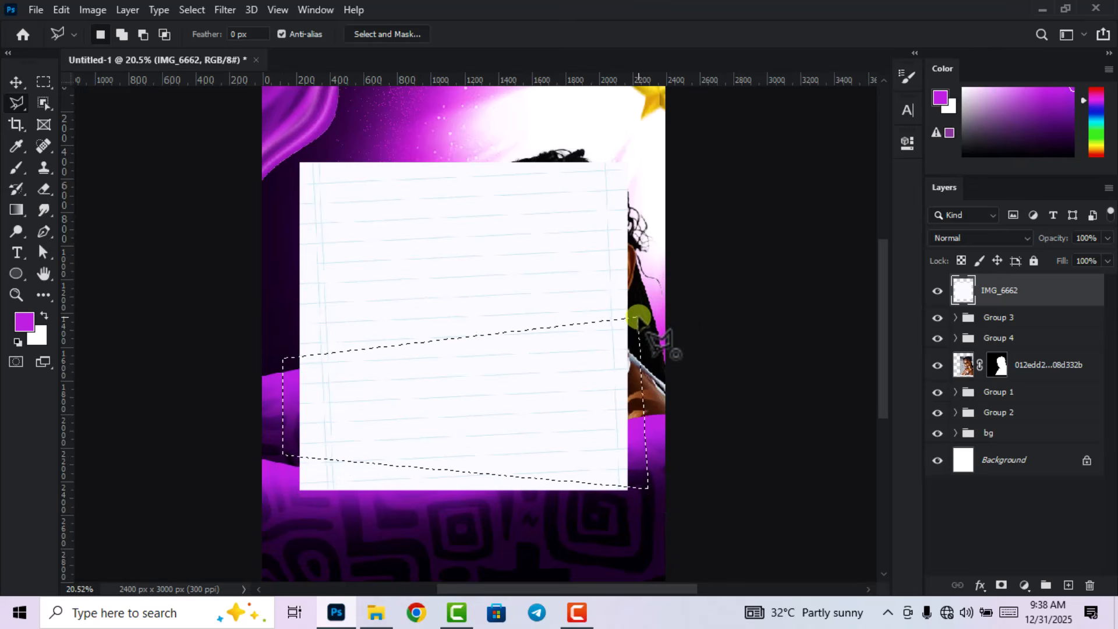
Cut the strip to its own layer with Layer Via Cut and delete the original IMG_6662 layer.
{"action": "right_click", "coordinate": [548, 380]}
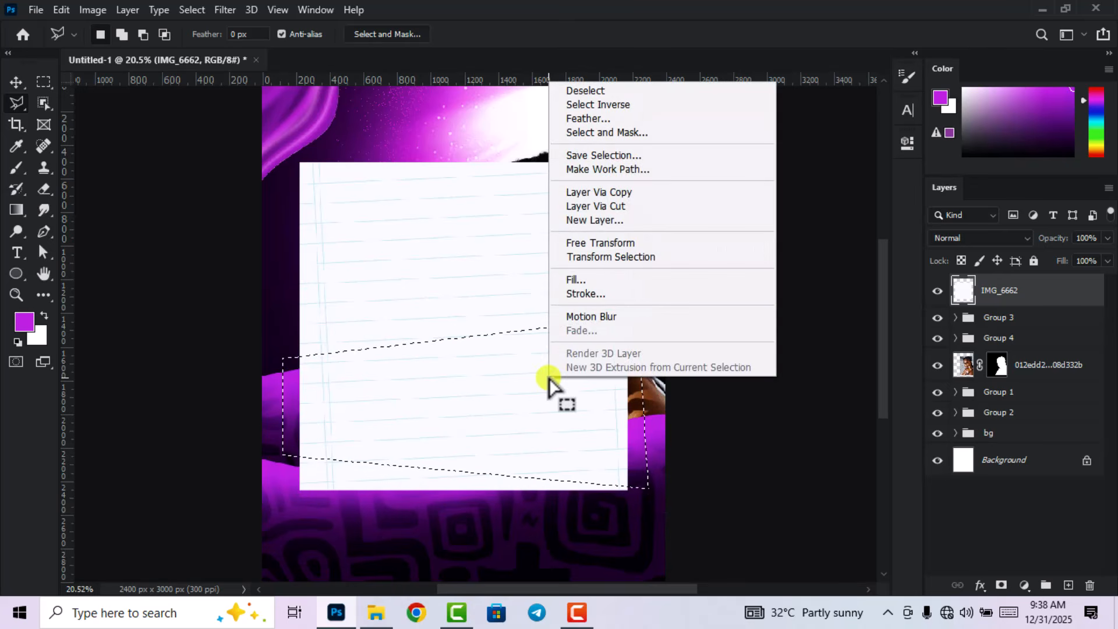
{"action": "left_click", "coordinate": [627, 207]}
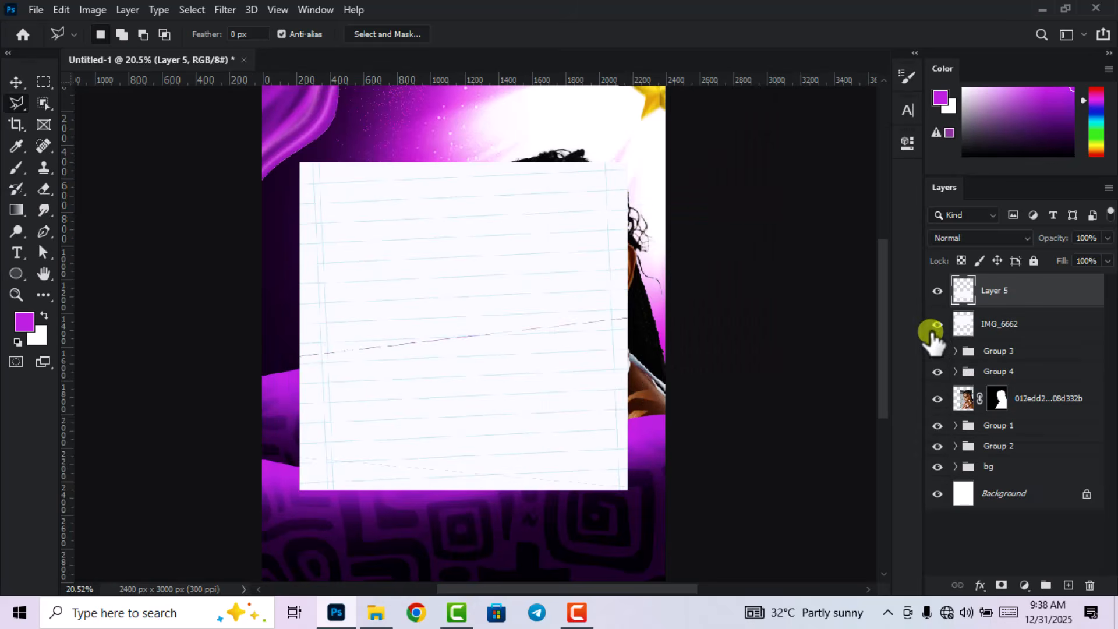
{"action": "left_click", "coordinate": [935, 331]}
{"action": "left_click_drag", "start_coordinate": [1013, 322], "coordinate": [1089, 585]}
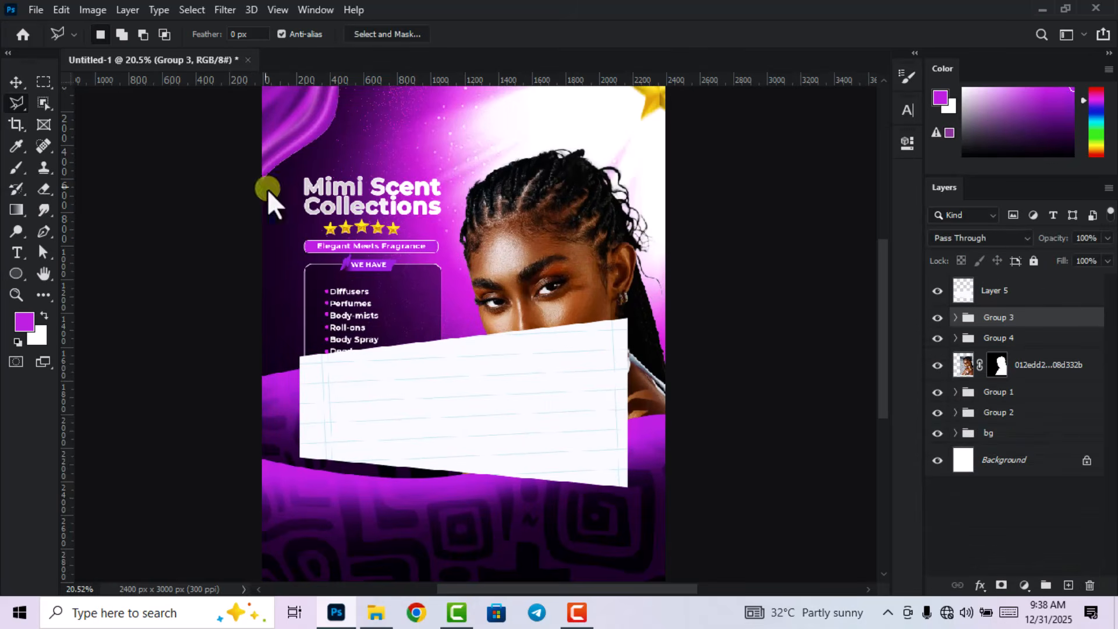
Shrink the paper strip with Free Transform and move it beside the perfume bottle at lower right.
{"action": "left_click", "coordinate": [16, 82]}
{"action": "left_click", "coordinate": [534, 375]}
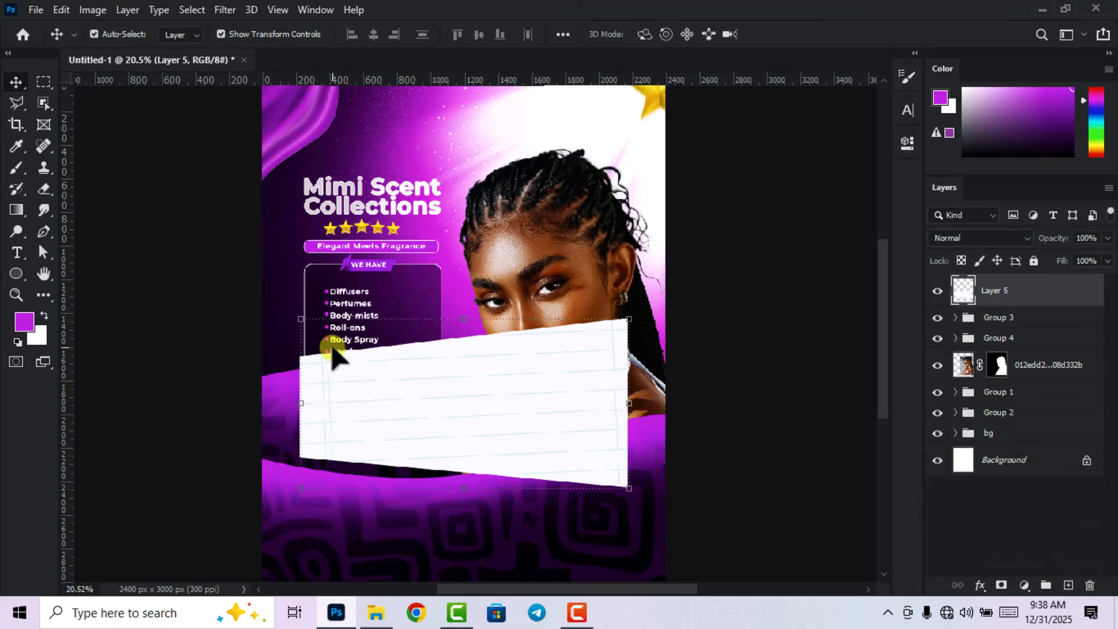
{"action": "key", "text": "ctrl+t"}
{"action": "left_click_drag", "start_coordinate": [307, 321], "coordinate": [507, 427]}
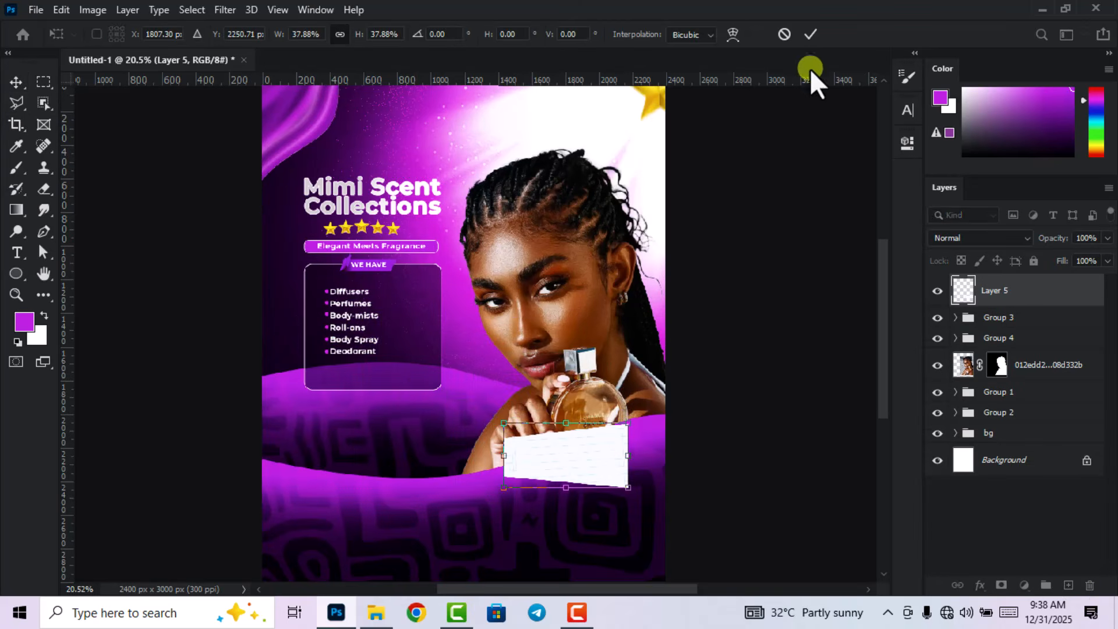
{"action": "left_click", "coordinate": [809, 34]}
{"action": "scroll", "coordinate": [746, 332], "scroll_direction": "down", "scroll_amount": 2}
{"action": "scroll", "coordinate": [579, 466], "scroll_direction": "up", "scroll_amount": 1}
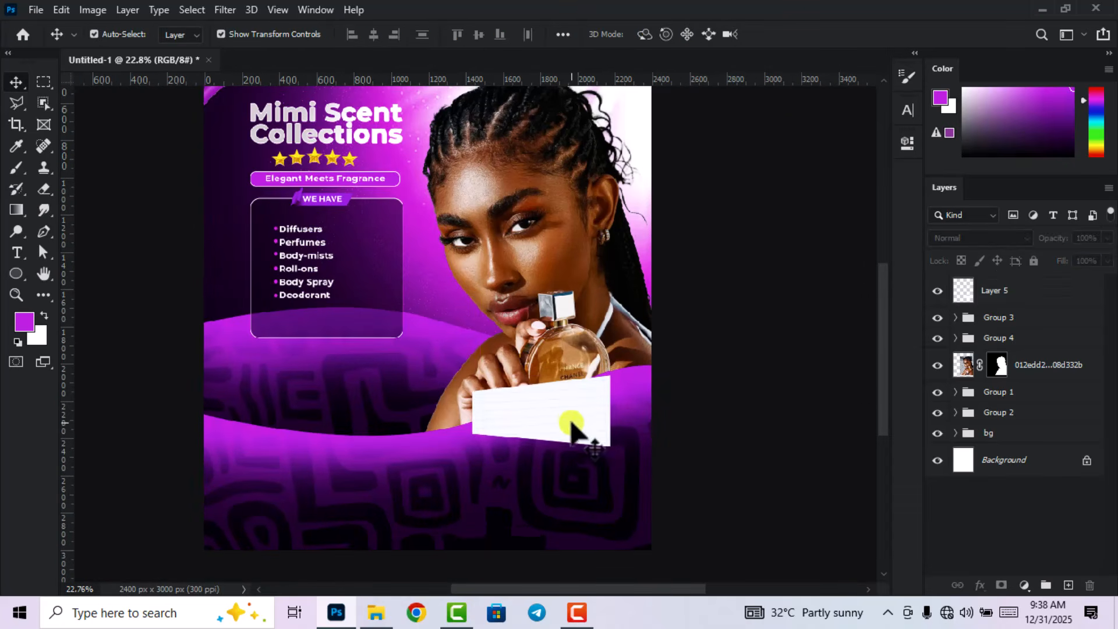
{"action": "left_click_drag", "start_coordinate": [574, 430], "coordinate": [602, 438]}
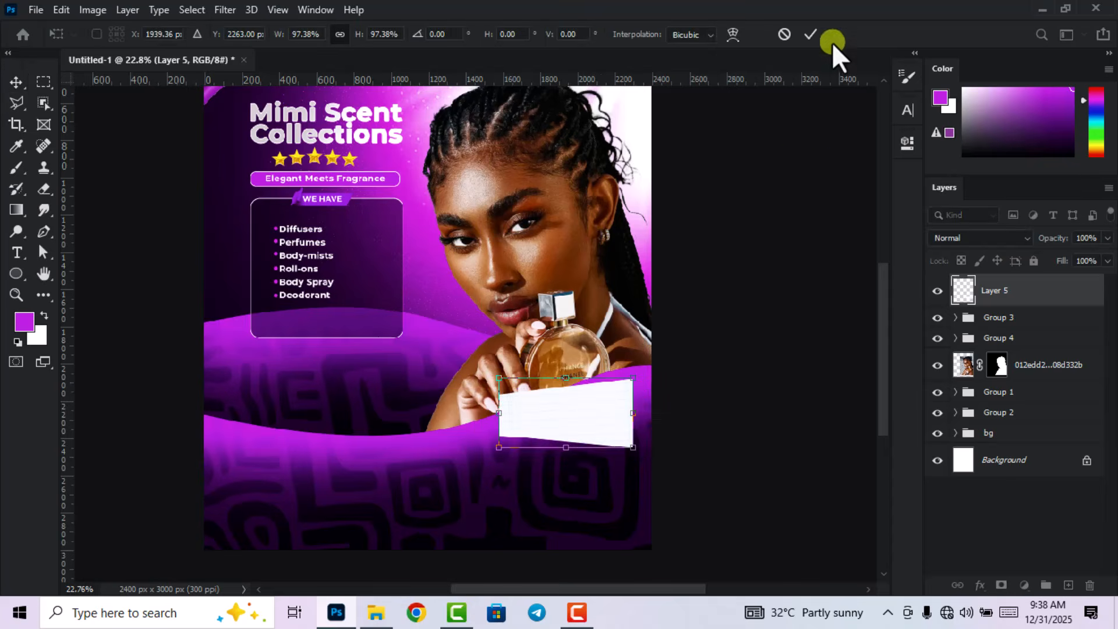
{"action": "left_click", "coordinate": [801, 38]}
{"action": "scroll", "coordinate": [751, 274], "scroll_direction": "down", "scroll_amount": 3}
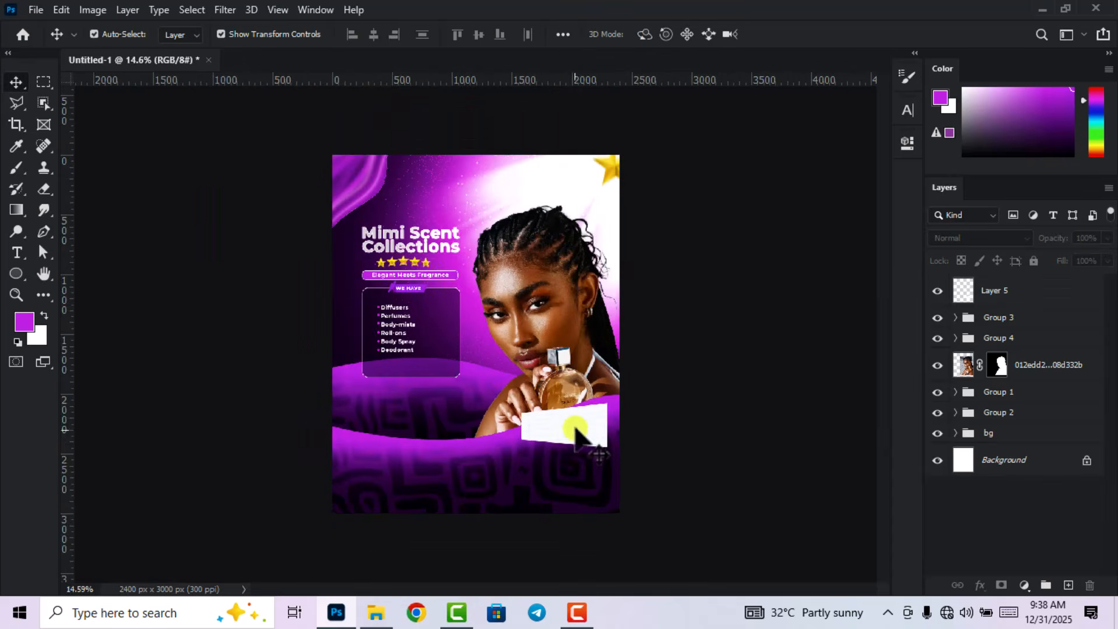
{"action": "scroll", "coordinate": [583, 442], "scroll_direction": "up", "scroll_amount": 2}
Type a black 'CONTACT' line followed by the phone number below the paper strip.
{"action": "scroll", "coordinate": [606, 460], "scroll_direction": "up", "scroll_amount": 1}
{"action": "key", "text": "t"}
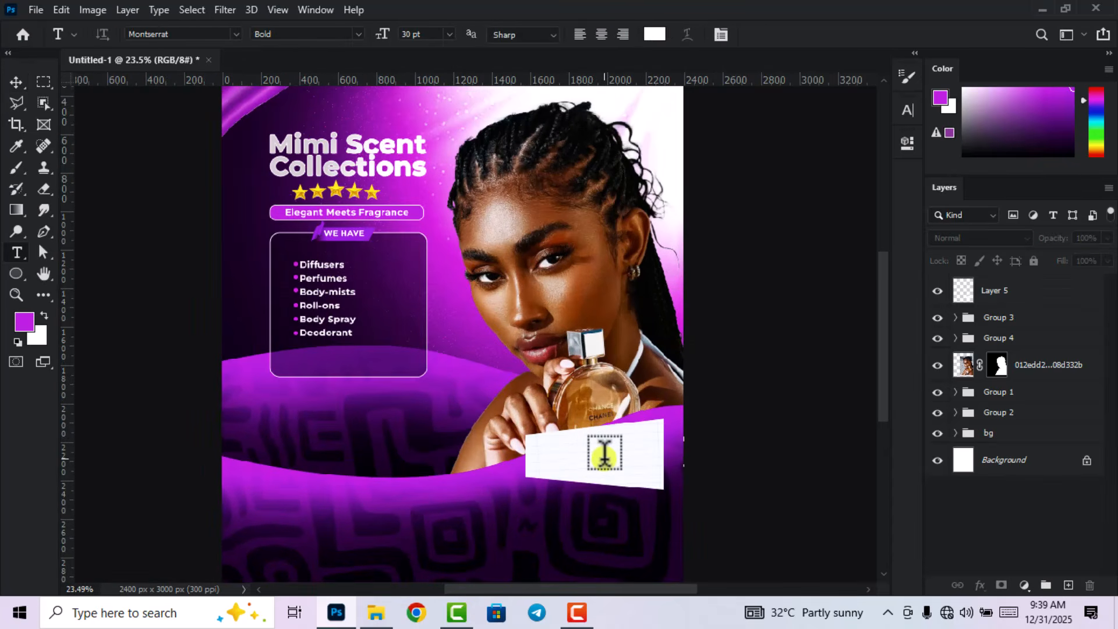
{"action": "scroll", "coordinate": [604, 451], "scroll_direction": "down", "scroll_amount": 1}
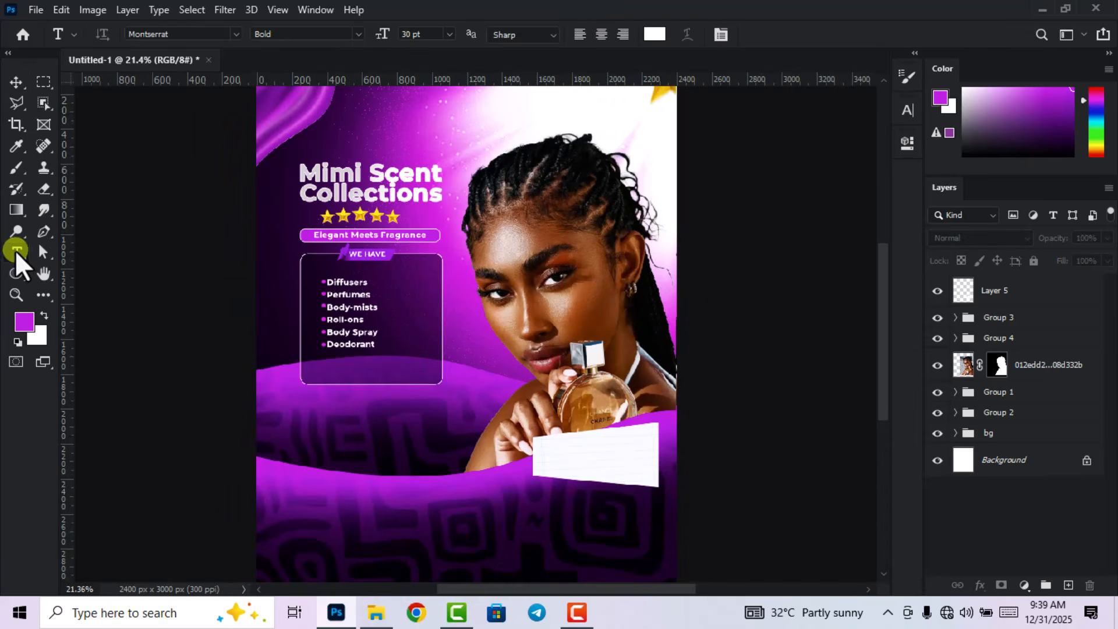
{"action": "left_click", "coordinate": [412, 492]}
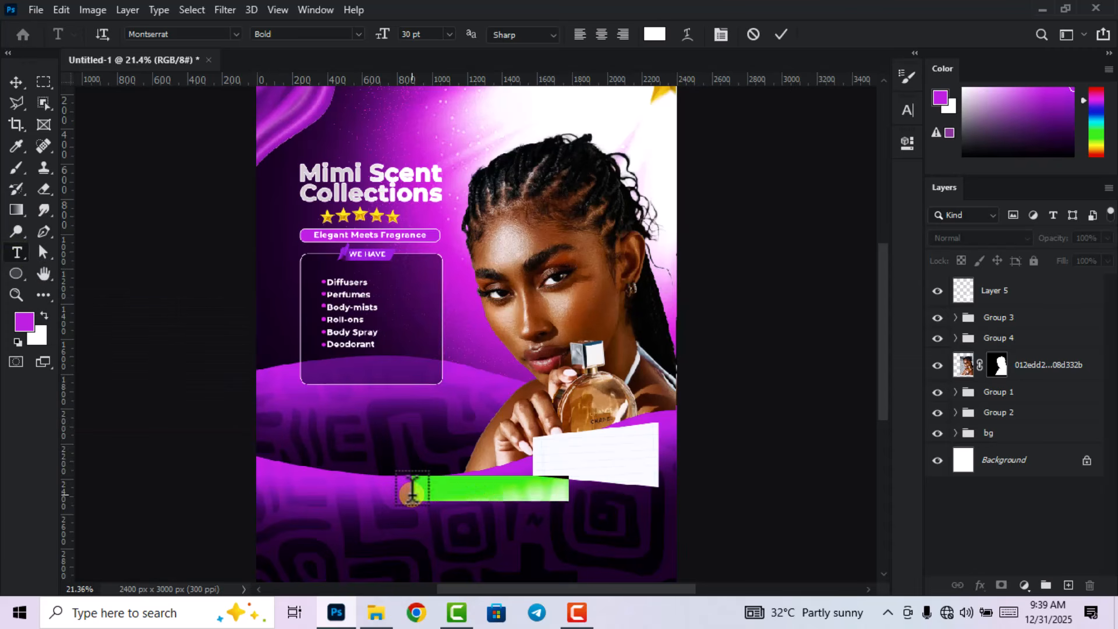
{"action": "left_click", "coordinate": [654, 35]}
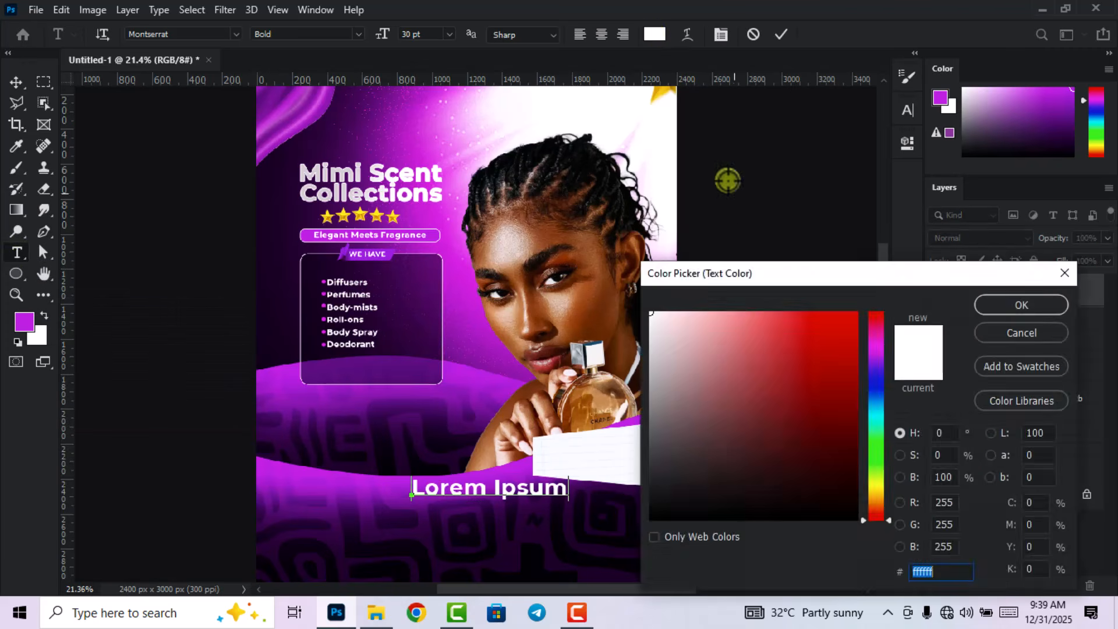
{"action": "left_click_drag", "start_coordinate": [723, 392], "coordinate": [654, 561]}
{"action": "left_click", "coordinate": [1013, 305]}
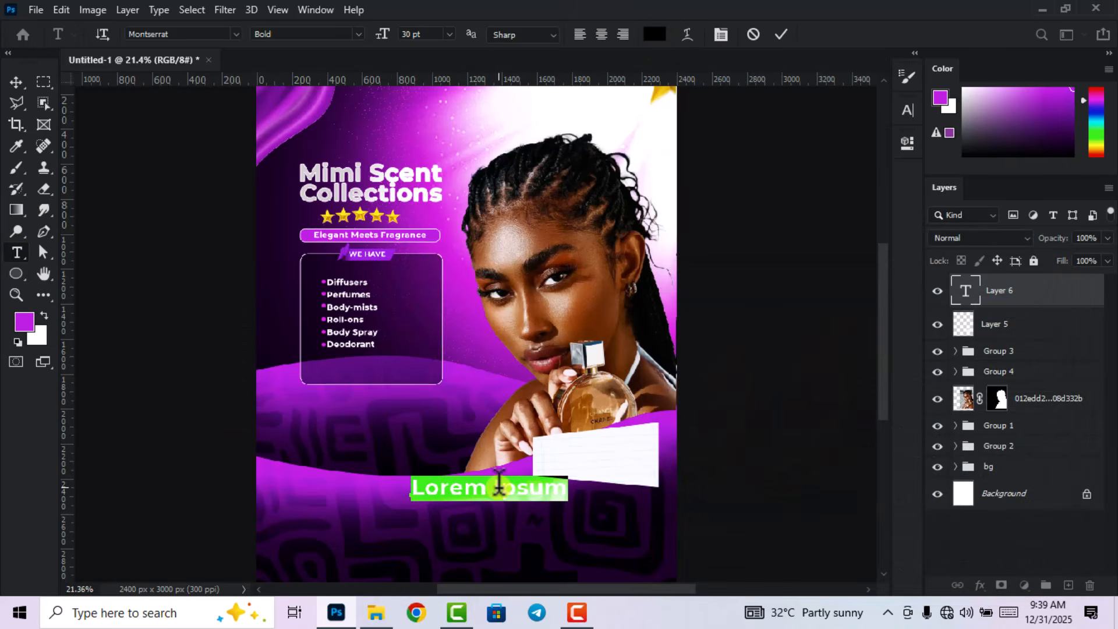
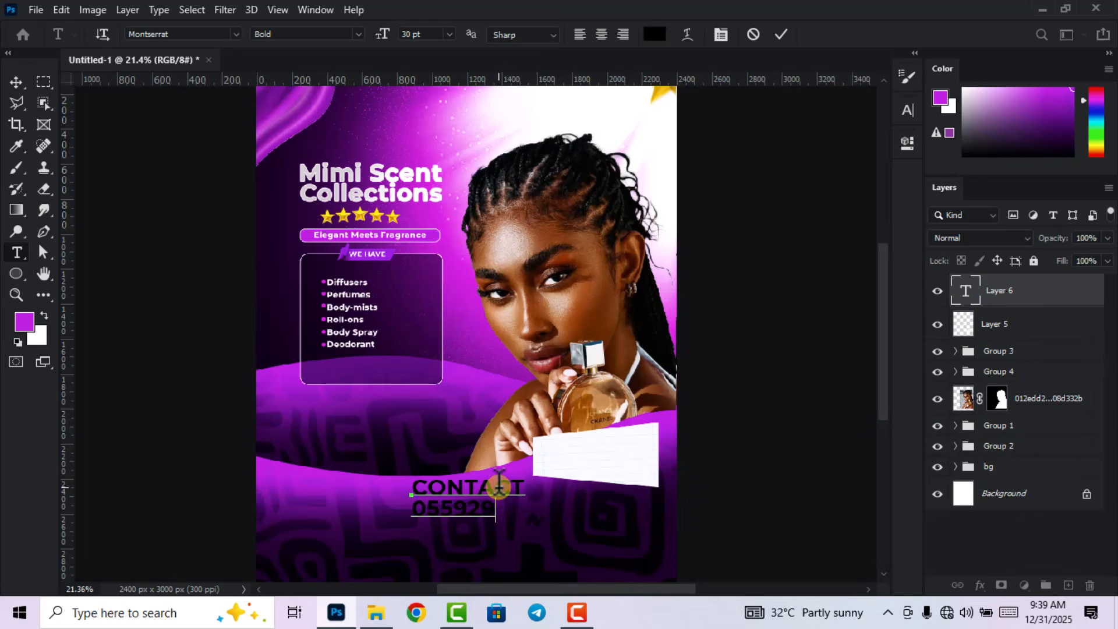
{"action": "left_click", "coordinate": [784, 37]}
Centre-align the contact text and move it onto the paper strip.
{"action": "key", "text": "v"}
{"action": "scroll", "coordinate": [554, 520], "scroll_direction": "up", "scroll_amount": 2}
{"action": "left_click_drag", "start_coordinate": [554, 498], "coordinate": [613, 446]}
{"action": "left_click", "coordinate": [811, 35]}
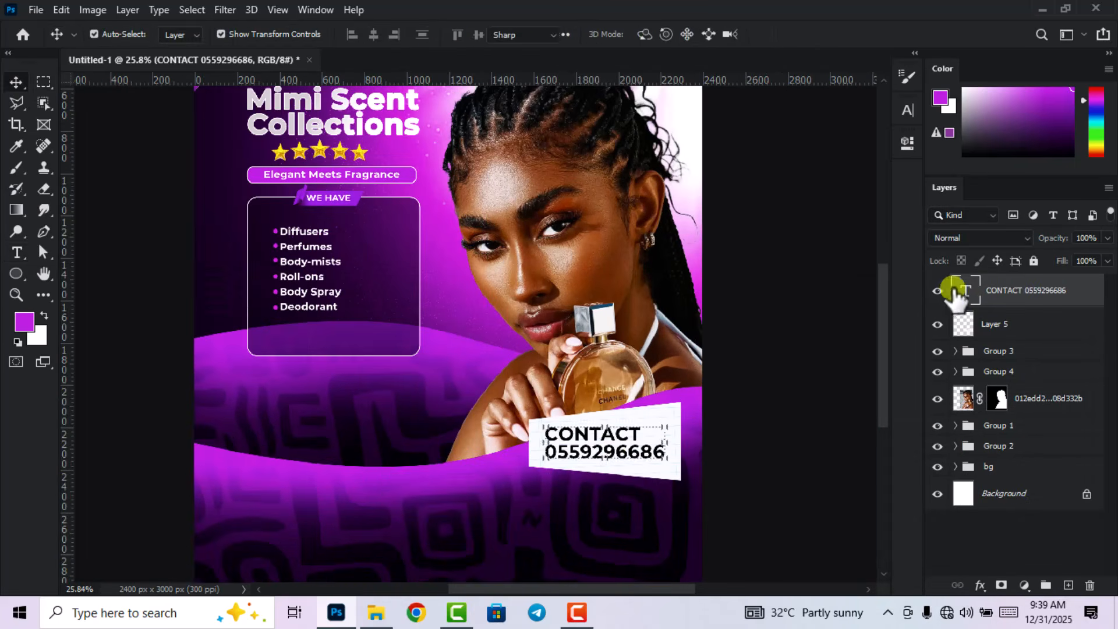
{"action": "double_click", "coordinate": [955, 291]}
{"action": "left_click", "coordinate": [597, 34]}
{"action": "left_click", "coordinate": [781, 34]}
{"action": "key", "text": "v"}
{"action": "left_click", "coordinate": [717, 440]}
{"action": "scroll", "coordinate": [642, 475], "scroll_direction": "up", "scroll_amount": 3}
{"action": "left_click", "coordinate": [588, 438]}
{"action": "left_click_drag", "start_coordinate": [545, 441], "coordinate": [520, 421]}
Set the word CONTACT to the Black font style and shrink the text to fit the strip.
{"action": "key", "text": "t"}
{"action": "left_click", "coordinate": [907, 110]}
{"action": "left_click", "coordinate": [876, 133]}
{"action": "left_click", "coordinate": [875, 362]}
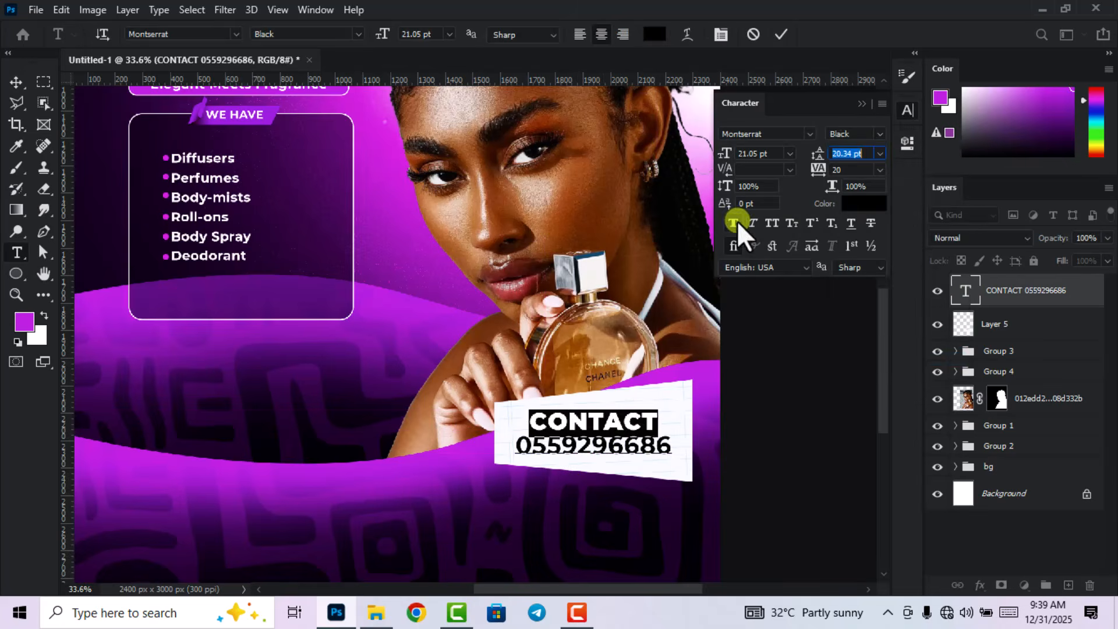
{"action": "key", "text": "ctrl+Return"}
{"action": "left_click", "coordinate": [907, 110]}
{"action": "key", "text": "v"}
{"action": "scroll", "coordinate": [637, 479], "scroll_direction": "down", "scroll_amount": 5}
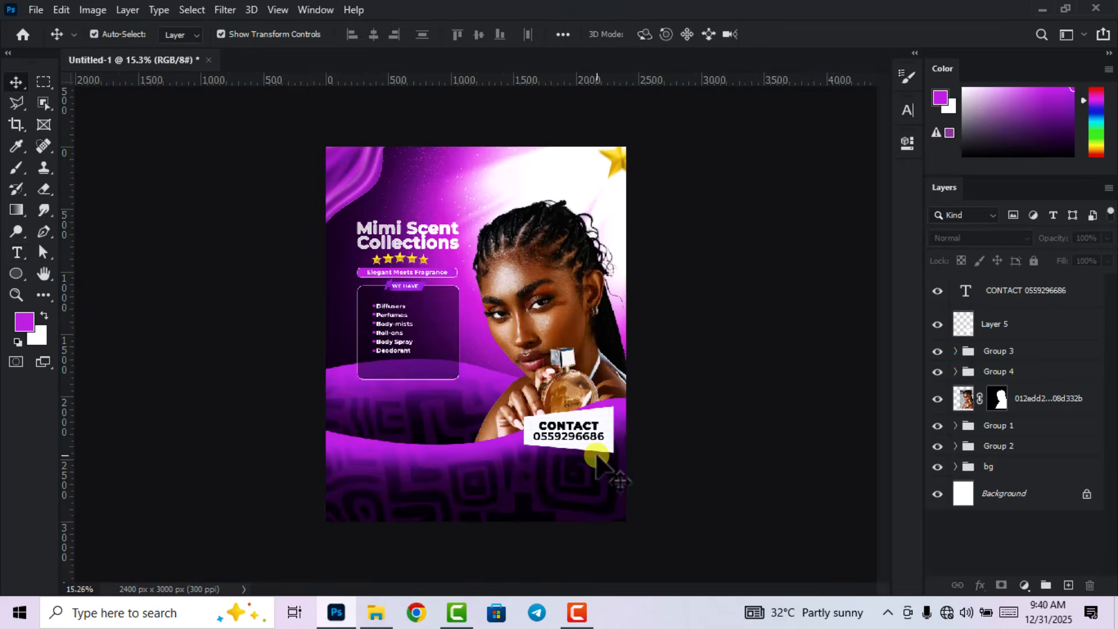
{"action": "scroll", "coordinate": [606, 456], "scroll_direction": "up", "scroll_amount": 4}
{"action": "left_click_drag", "start_coordinate": [568, 420], "coordinate": [577, 441]}
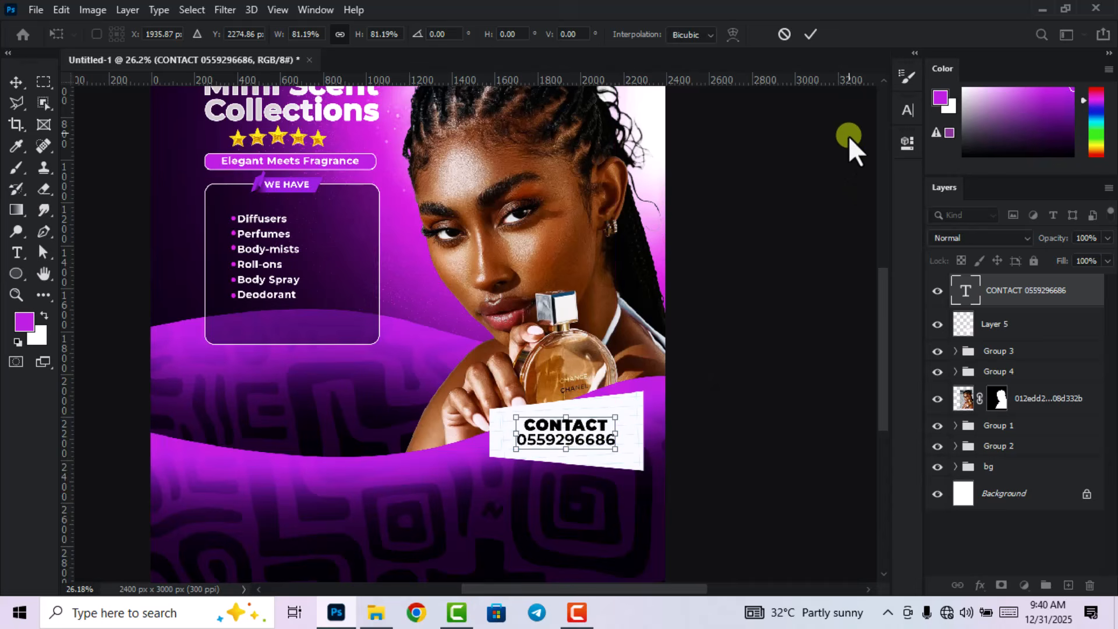
{"action": "left_click", "coordinate": [812, 34]}
Fit the poster in view and drag the pin image IMG_6699 from the flyer resources folder onto it.
{"action": "left_click", "coordinate": [771, 330]}
{"action": "key", "text": "ctrl+0"}
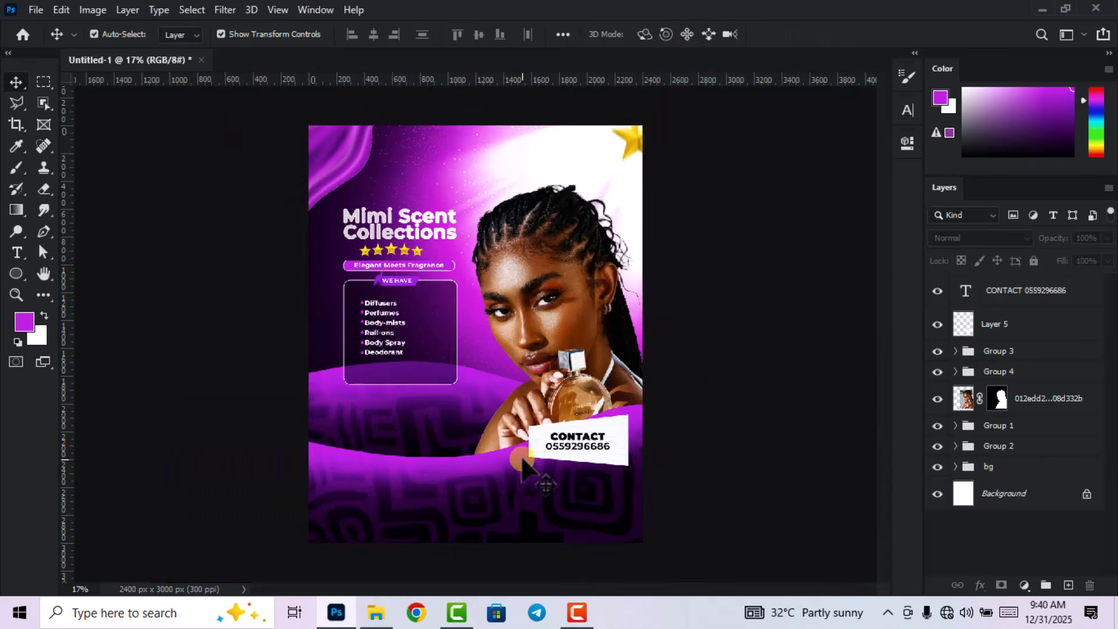
{"action": "left_click", "coordinate": [375, 612]}
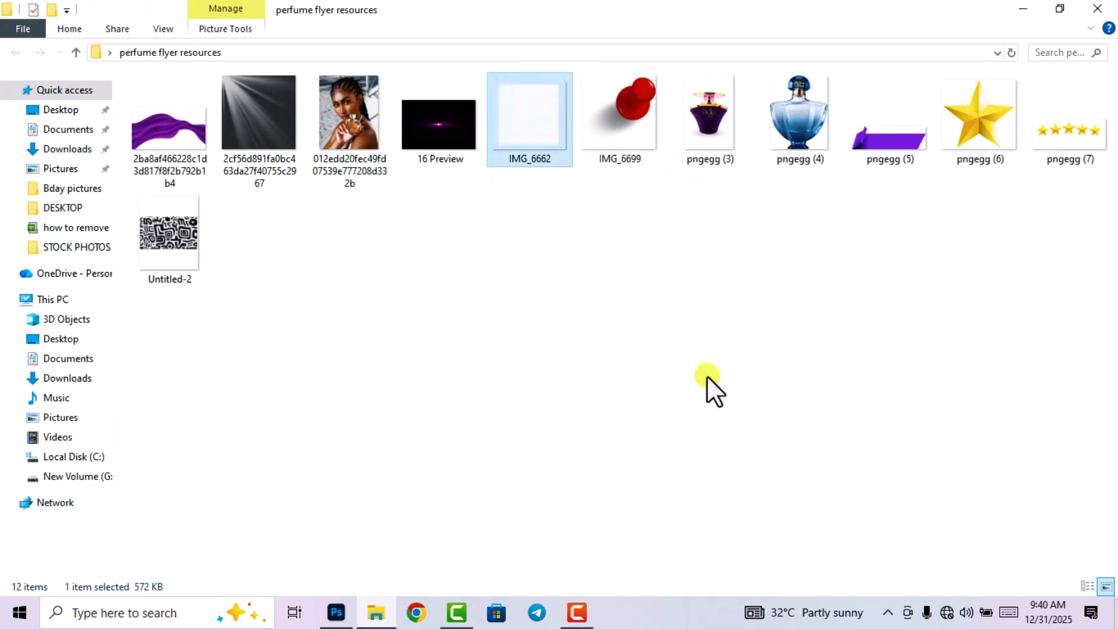
{"action": "left_click_drag", "start_coordinate": [653, 113], "coordinate": [495, 376]}
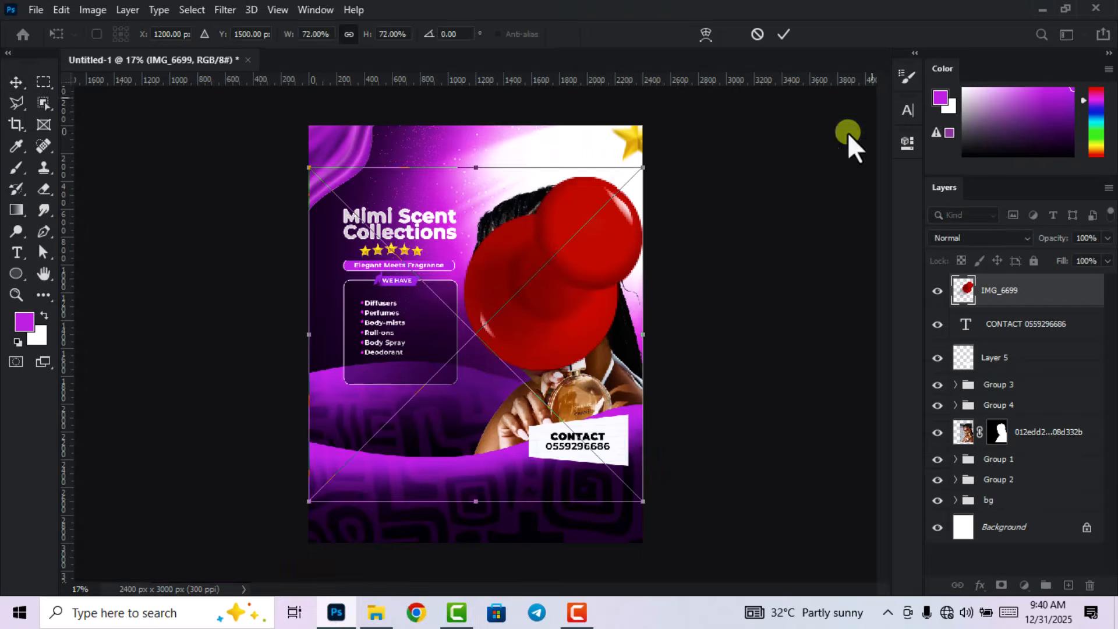
Place the IMG_6699 pin, shrink it, and set it on the CONTACT card's top-right corner.
{"action": "left_click", "coordinate": [787, 34]}
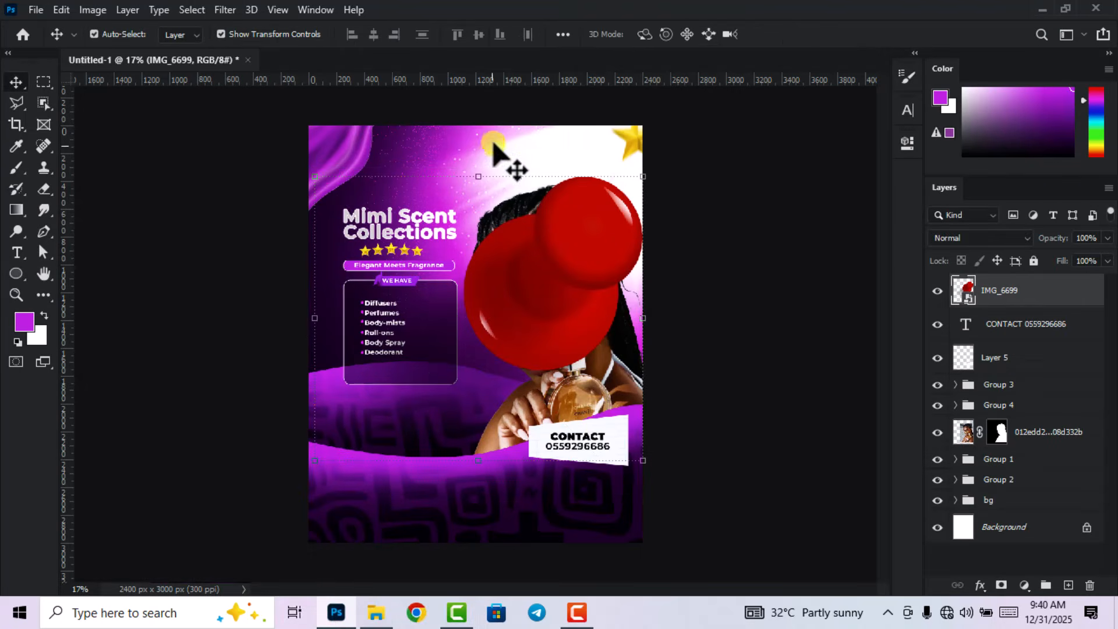
{"action": "left_click_drag", "start_coordinate": [479, 176], "coordinate": [476, 477]}
{"action": "left_click", "coordinate": [777, 33]}
{"action": "scroll", "coordinate": [478, 489], "scroll_direction": "up", "scroll_amount": 4}
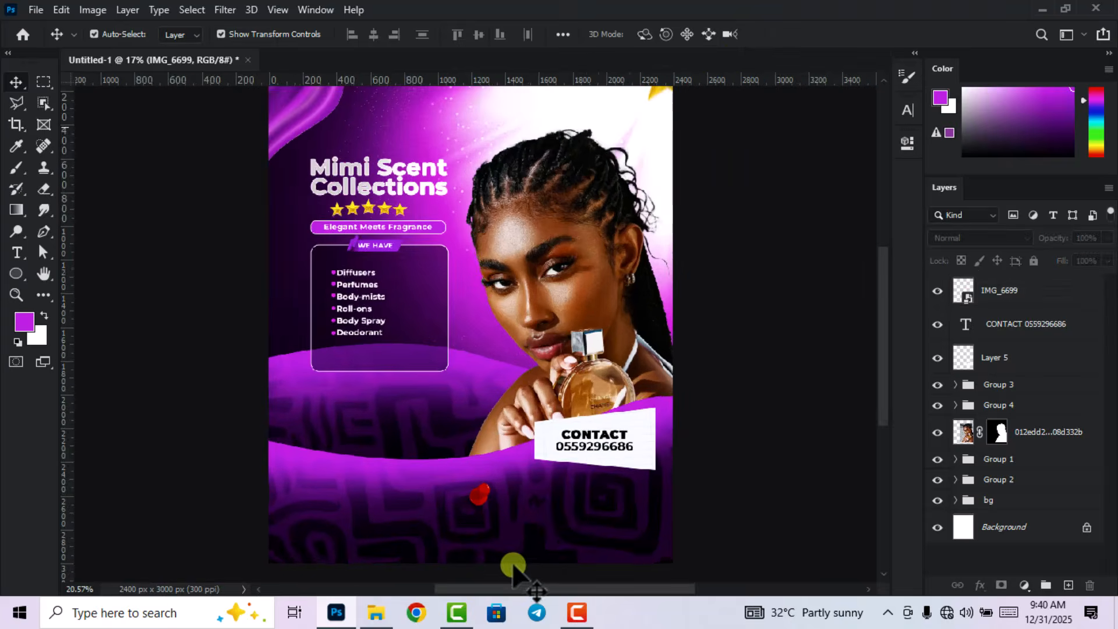
{"action": "left_click_drag", "start_coordinate": [463, 458], "coordinate": [699, 333]}
{"action": "scroll", "coordinate": [718, 337], "scroll_direction": "up", "scroll_amount": 3}
{"action": "left_click", "coordinate": [783, 34]}
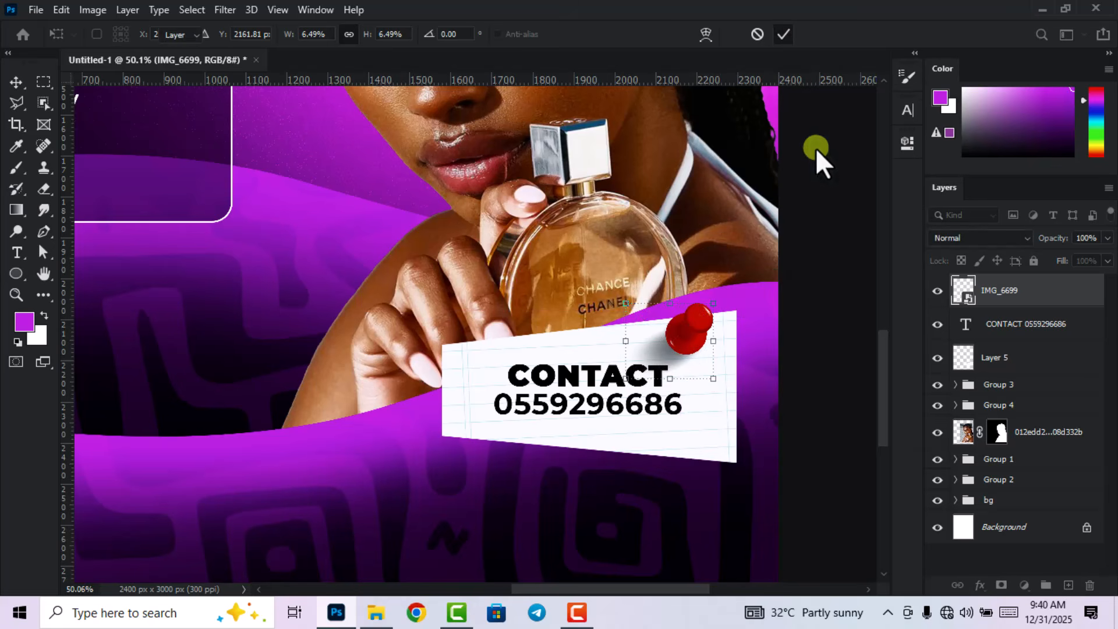
Select the pin layer and check its placement on the note.
{"action": "scroll", "coordinate": [823, 232], "scroll_direction": "down", "scroll_amount": 5}
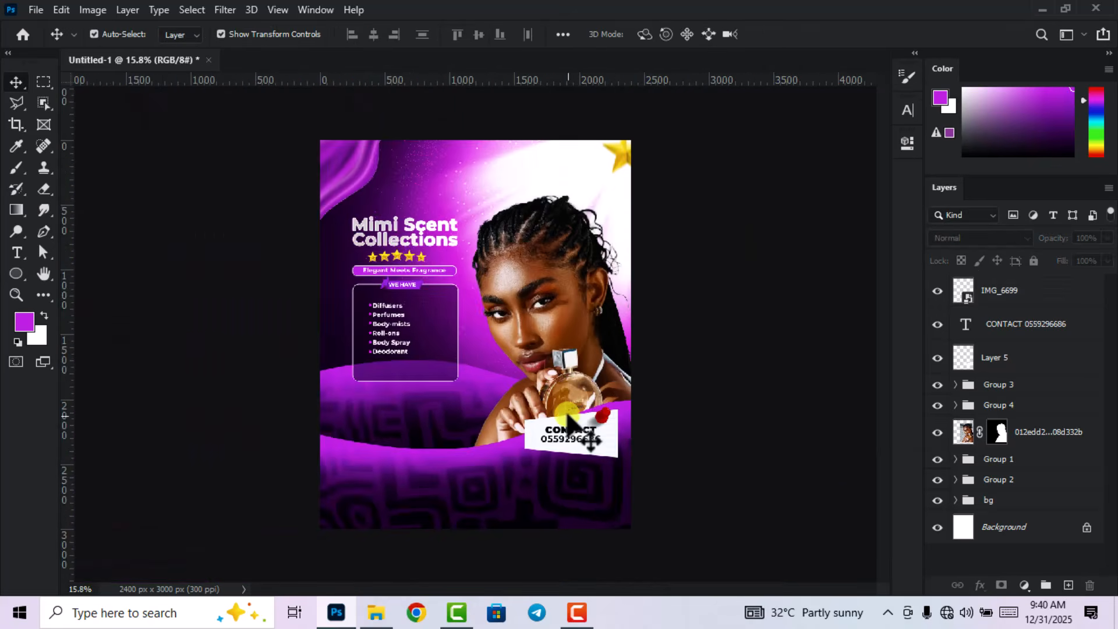
{"action": "scroll", "coordinate": [568, 418], "scroll_direction": "up", "scroll_amount": 1}
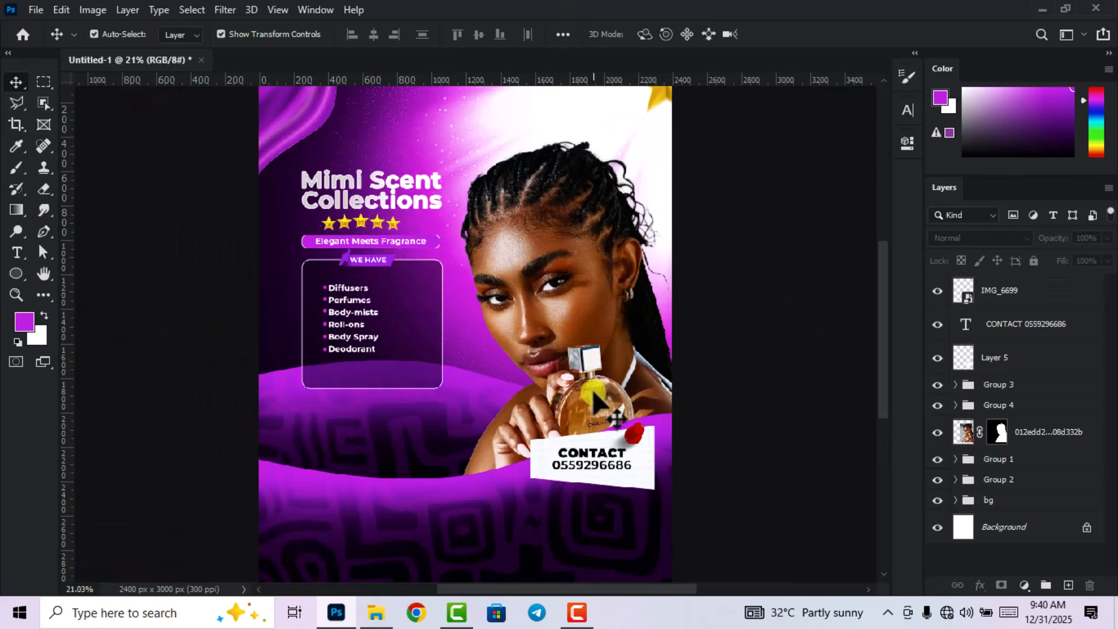
{"action": "scroll", "coordinate": [670, 477], "scroll_direction": "up", "scroll_amount": 2}
{"action": "left_click", "coordinate": [631, 419]}
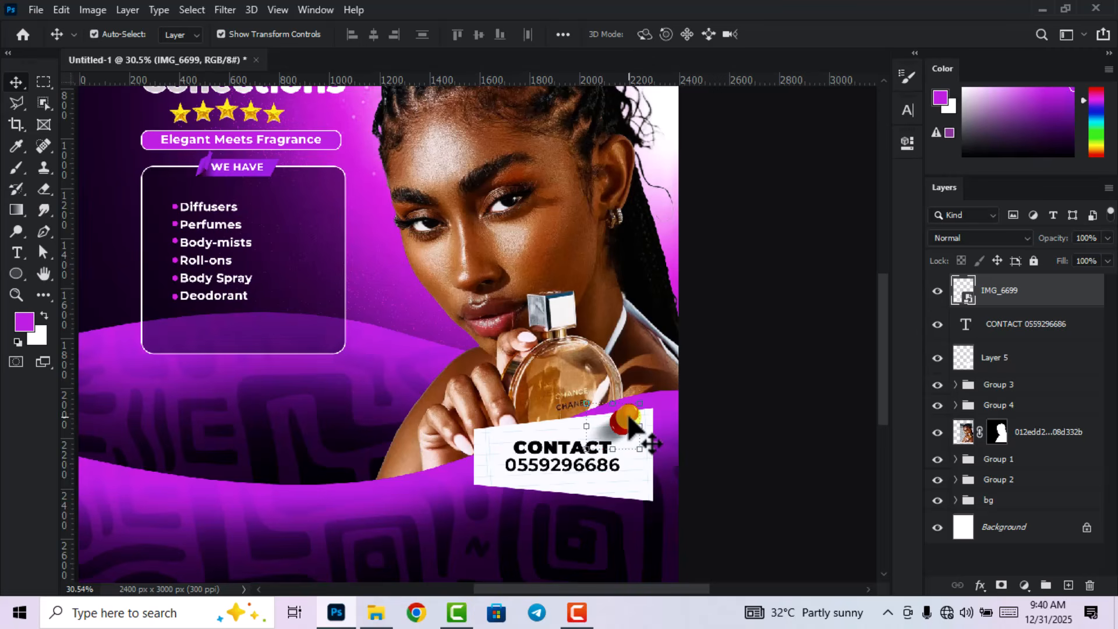
{"action": "scroll", "coordinate": [637, 444], "scroll_direction": "down", "scroll_amount": 3}
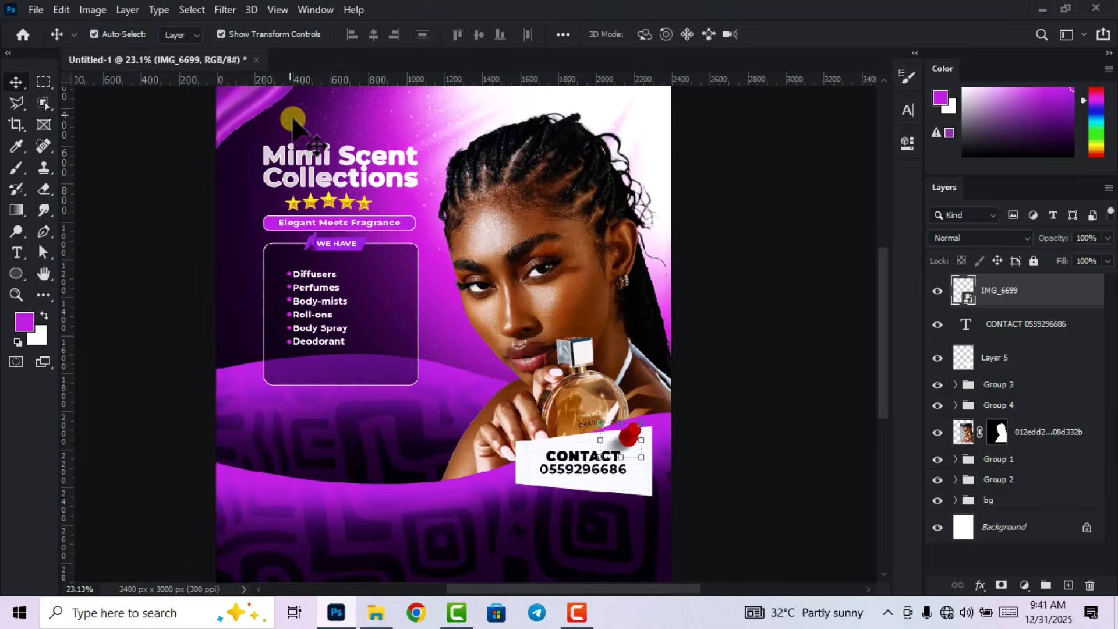
{"action": "scroll", "coordinate": [262, 94], "scroll_direction": "down", "scroll_amount": 2}
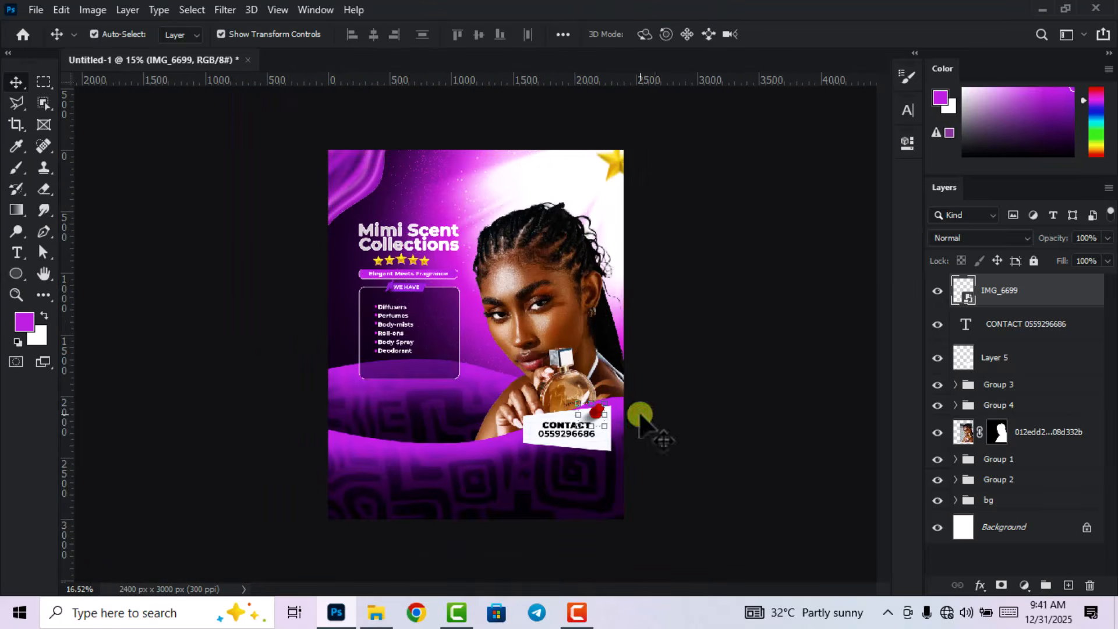
{"action": "scroll", "coordinate": [638, 422], "scroll_direction": "up", "scroll_amount": 3}
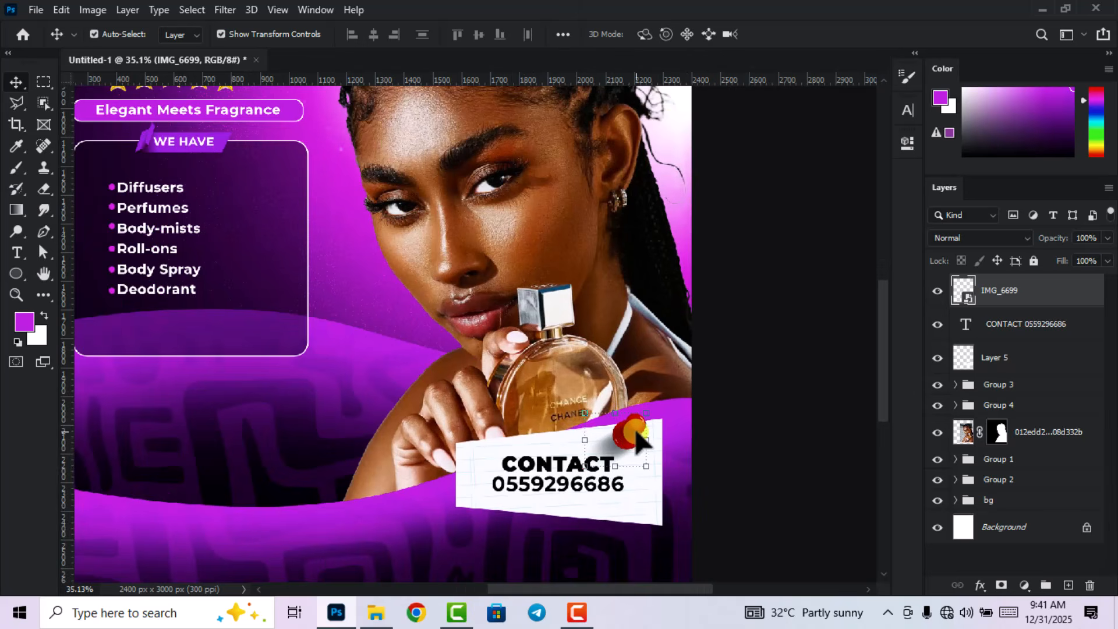
{"action": "left_click", "coordinate": [1084, 237]}
Rasterize the IMG_6699 pin layer and, in Color Balance, shift its midtones toward magenta and blue.
{"action": "right_click", "coordinate": [1065, 284]}
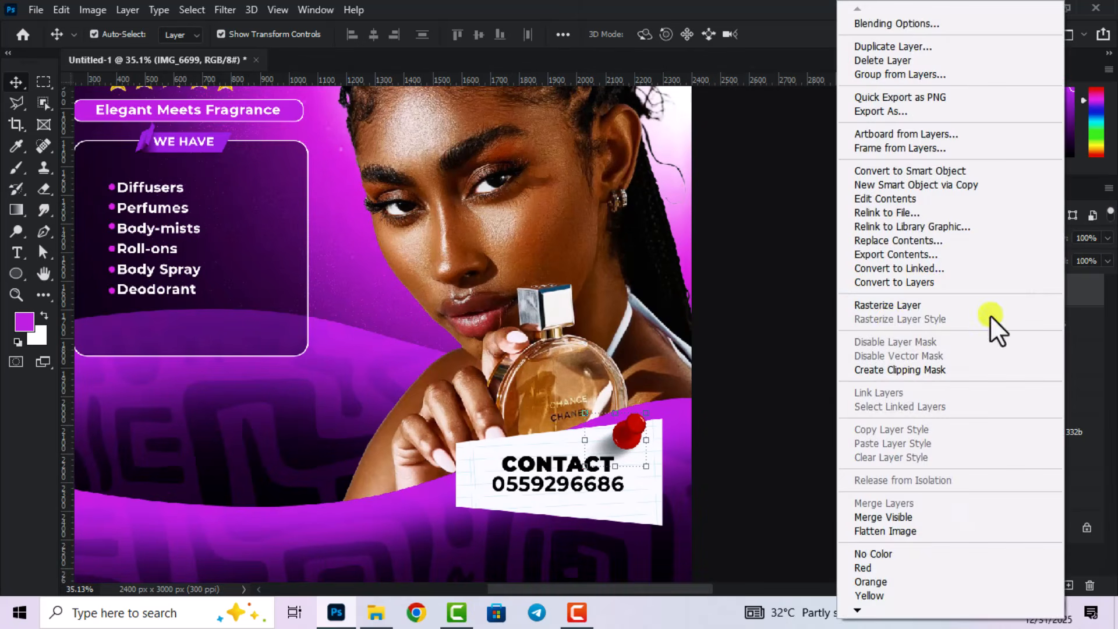
{"action": "left_click", "coordinate": [887, 308]}
{"action": "left_click", "coordinate": [92, 11]}
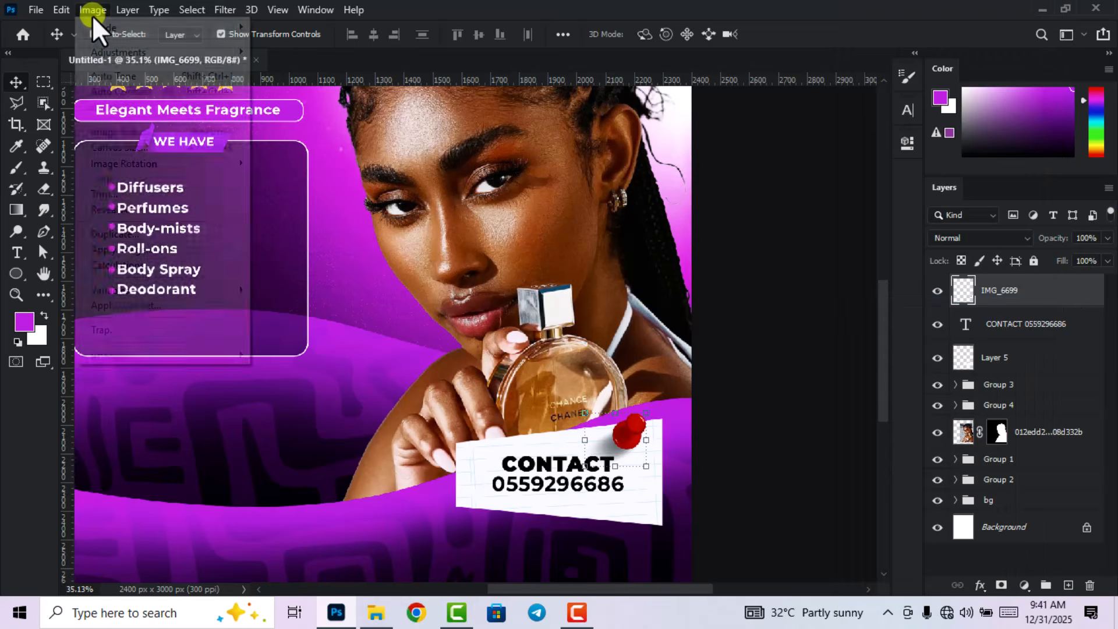
{"action": "mouse_move", "coordinate": [113, 50]}
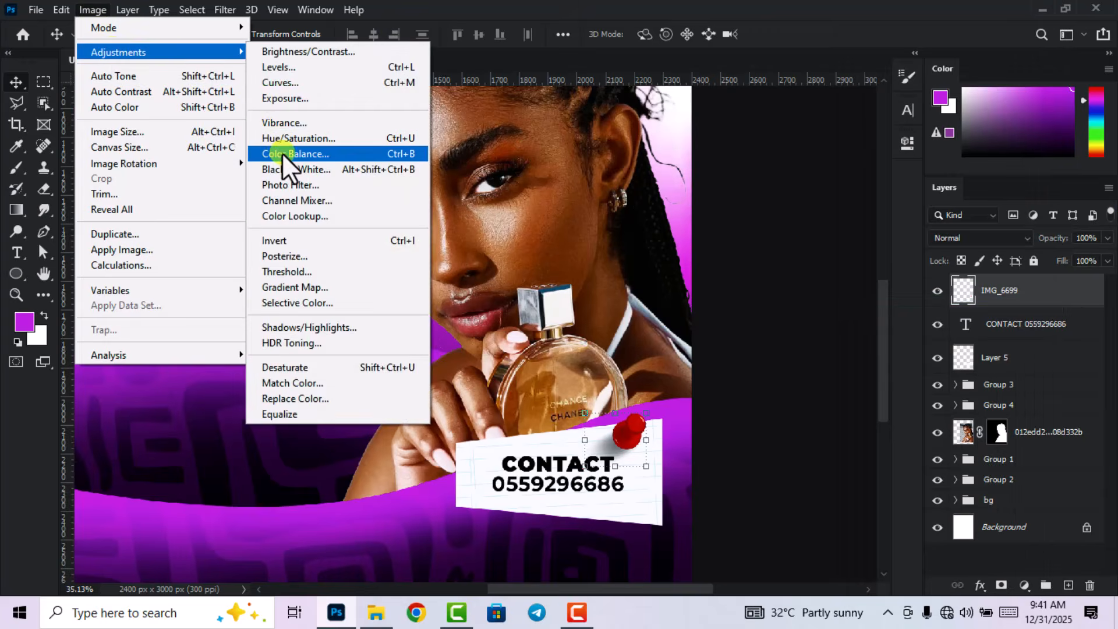
{"action": "left_click", "coordinate": [282, 152]}
{"action": "mouse_move", "coordinate": [838, 197]}
{"action": "left_mouse_down"}
{"action": "mouse_move", "coordinate": [767, 204]}
{"action": "mouse_move", "coordinate": [879, 175]}
{"action": "mouse_move", "coordinate": [750, 188]}
{"action": "left_mouse_up"}
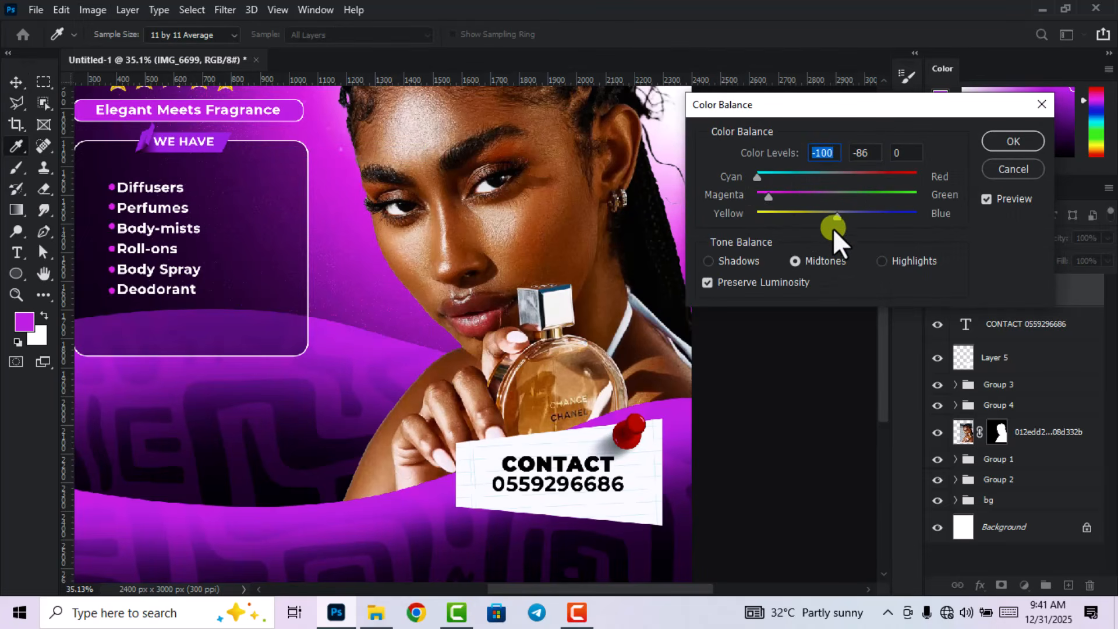
{"action": "left_click_drag", "start_coordinate": [836, 216], "coordinate": [798, 227]}
Tint the highlights toward green, blue and cyan, set the shadows to -53, -100, +56, and apply.
{"action": "left_click", "coordinate": [736, 262]}
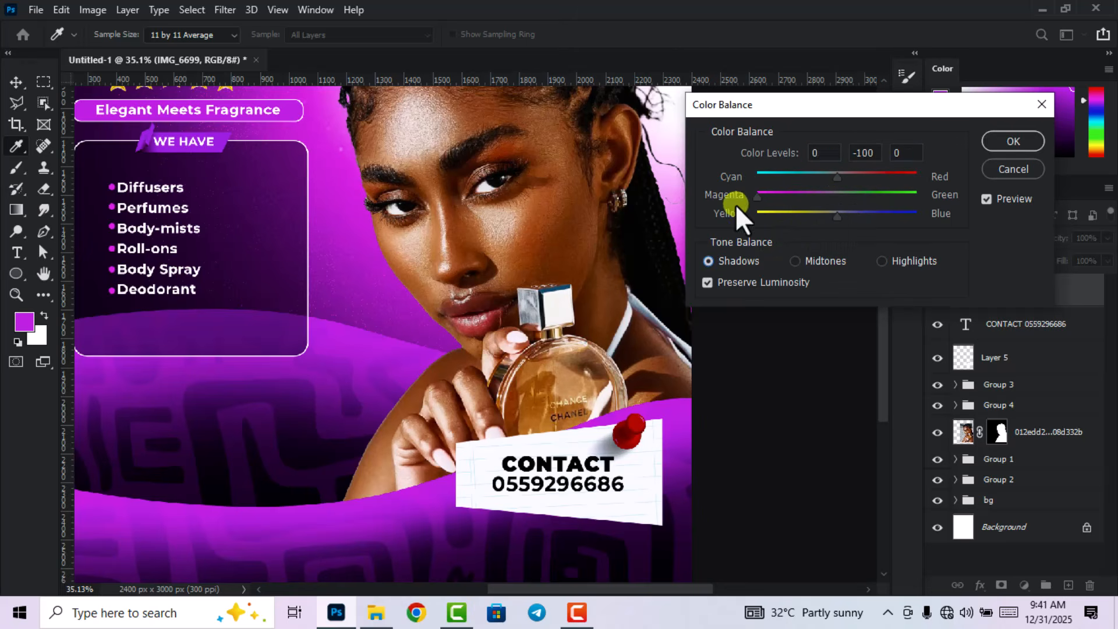
{"action": "left_click_drag", "start_coordinate": [735, 204], "coordinate": [735, 205]}
{"action": "left_click", "coordinate": [880, 261]}
{"action": "left_click_drag", "start_coordinate": [836, 198], "coordinate": [848, 219]}
{"action": "left_click_drag", "start_coordinate": [837, 177], "coordinate": [881, 217]}
{"action": "left_click", "coordinate": [735, 260]}
{"action": "left_click_drag", "start_coordinate": [837, 177], "coordinate": [788, 181]}
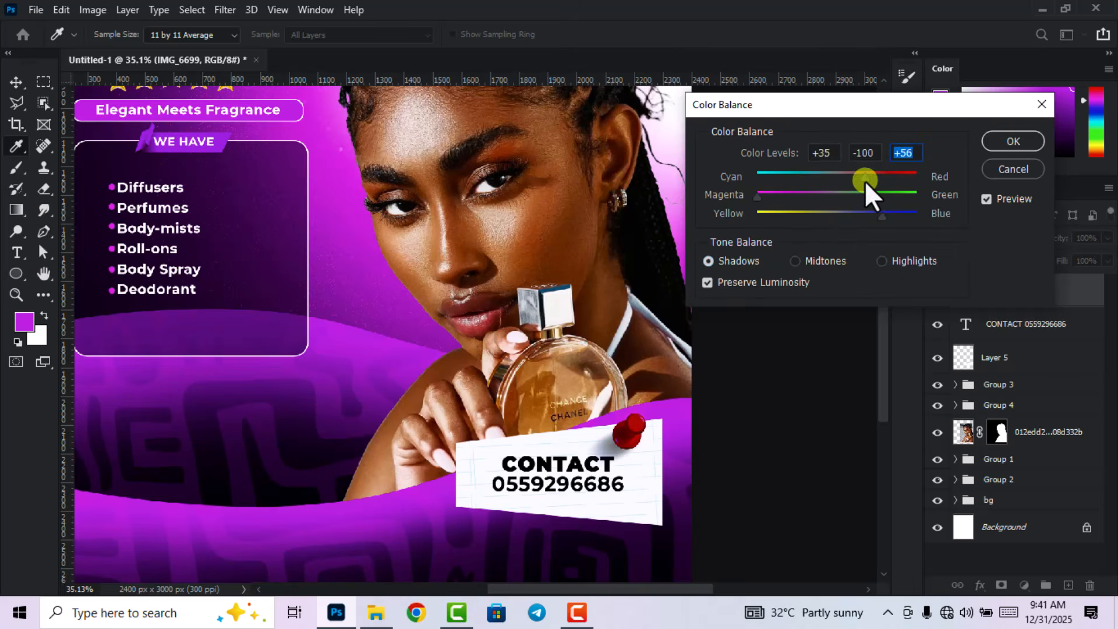
{"action": "left_click_drag", "start_coordinate": [865, 181], "coordinate": [794, 180]}
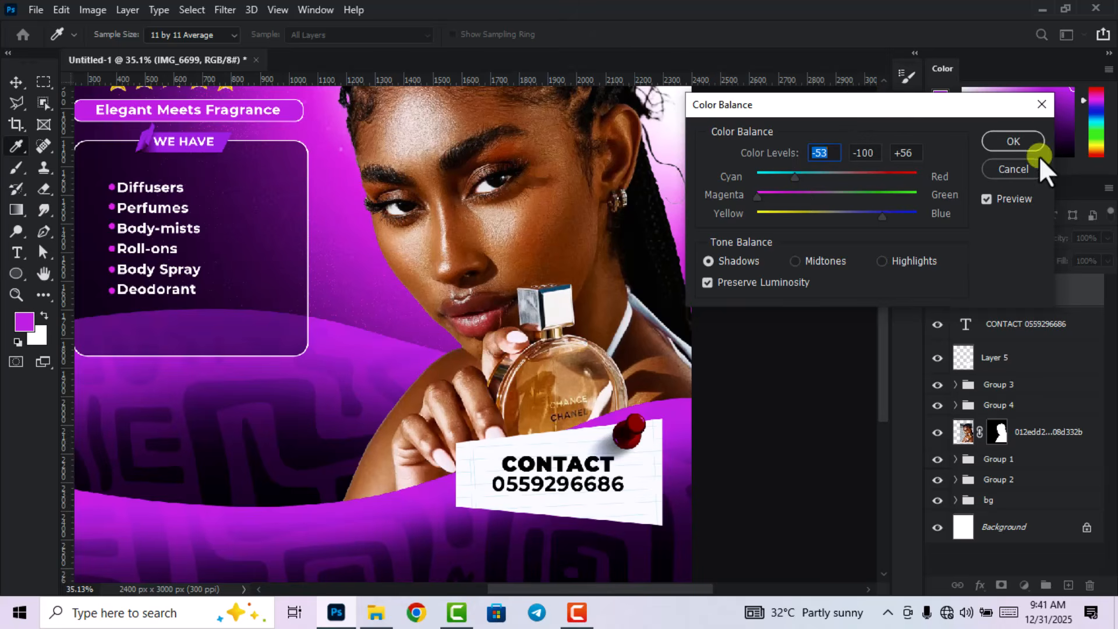
{"action": "left_click", "coordinate": [1026, 146]}
{"action": "scroll", "coordinate": [516, 325], "scroll_direction": "down", "scroll_amount": 5}
Nudge the model photo layer up three steps with the Up arrow key.
{"action": "left_click", "coordinate": [683, 352]}
{"action": "scroll", "coordinate": [649, 353], "scroll_direction": "down", "scroll_amount": 4}
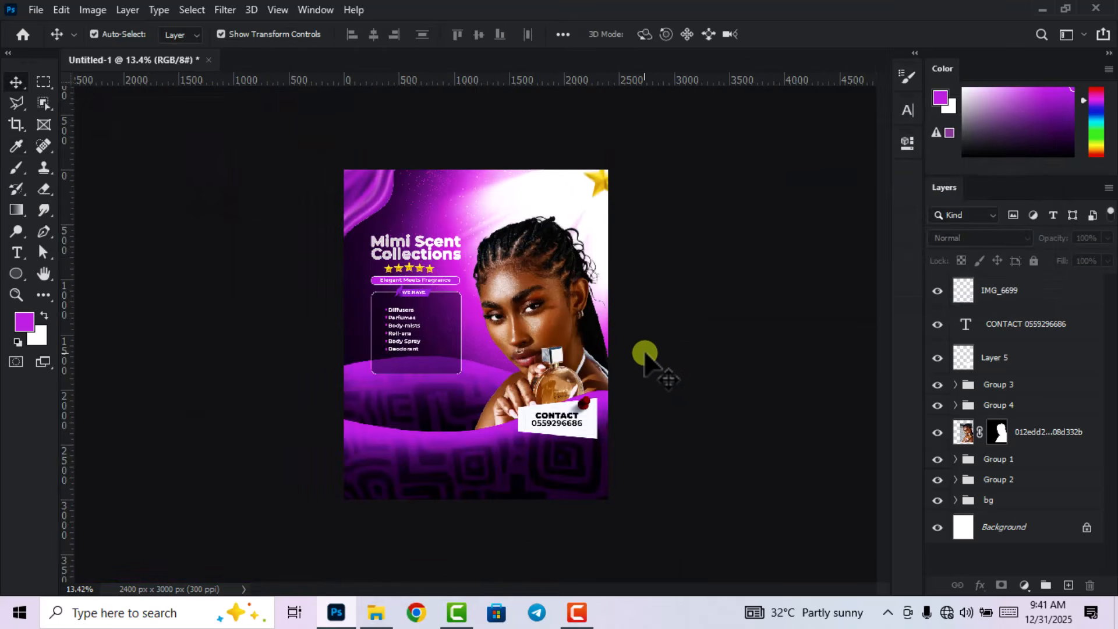
{"action": "scroll", "coordinate": [644, 356], "scroll_direction": "up", "scroll_amount": 4}
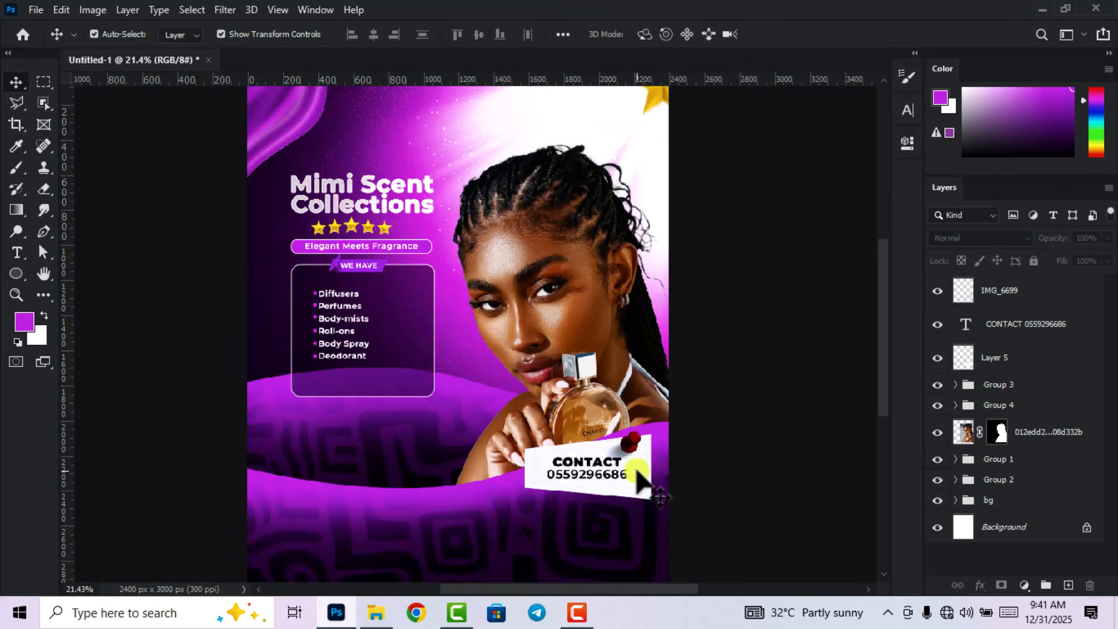
{"action": "scroll", "coordinate": [639, 477], "scroll_direction": "down", "scroll_amount": 3}
{"action": "scroll", "coordinate": [522, 474], "scroll_direction": "up", "scroll_amount": 2}
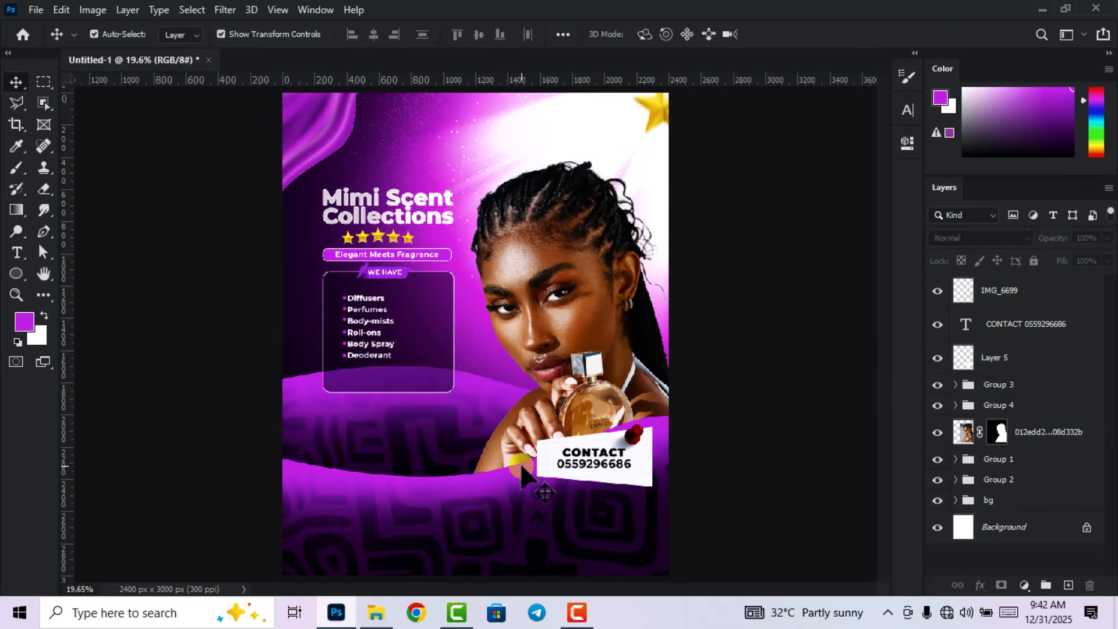
{"action": "scroll", "coordinate": [518, 401], "scroll_direction": "up", "scroll_amount": 1}
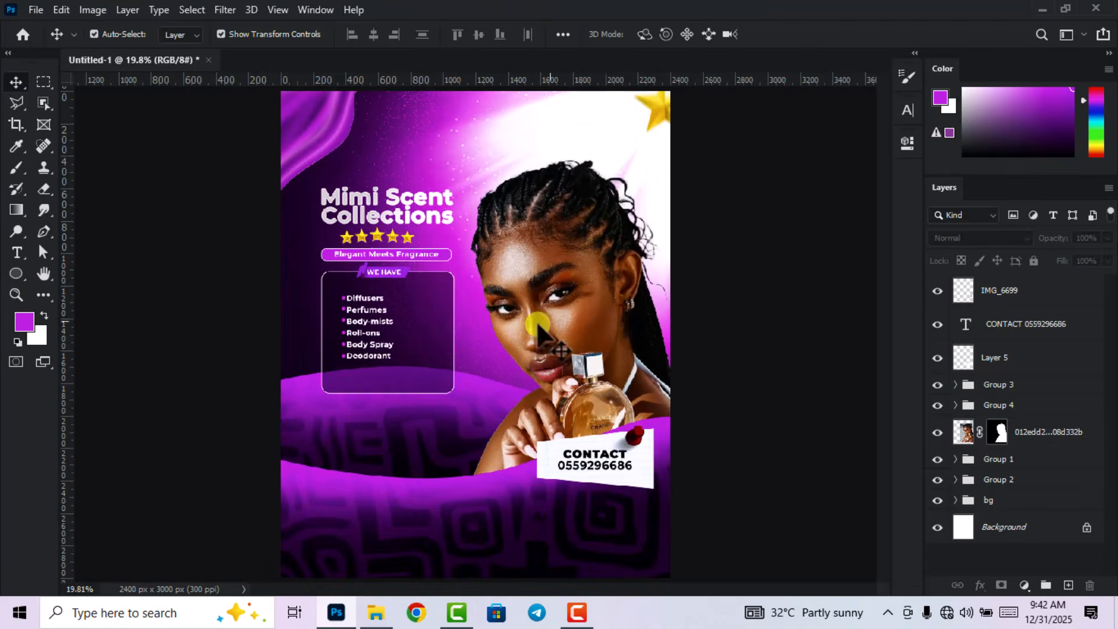
{"action": "left_click", "coordinate": [605, 307]}
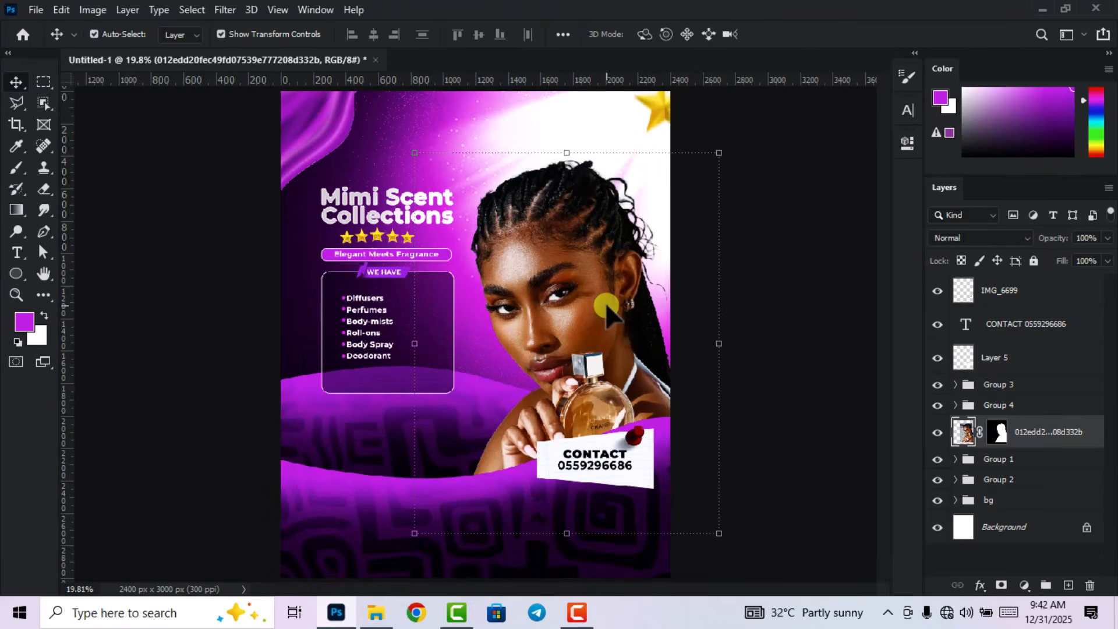
{"action": "key", "text": "Up"}
{"action": "key", "text": "Up"}
{"action": "key", "text": "Up"}
{"action": "key", "text": "Up"}
{"action": "key", "text": "Up"}
{"action": "key", "text": "Up"}
{"action": "key", "text": "Up"}
{"action": "key", "text": "Up"}
{"action": "key", "text": "Up"}
{"action": "key", "text": "Up"}
{"action": "key", "text": "Up"}
{"action": "key", "text": "Up"}
{"action": "key", "text": "Up"}
{"action": "key", "text": "Up"}
{"action": "key", "text": "Up"}
{"action": "key", "text": "Up"}
{"action": "key", "text": "Up"}
{"action": "key", "text": "Up"}
{"action": "key", "text": "Up"}
{"action": "key", "text": "Up"}
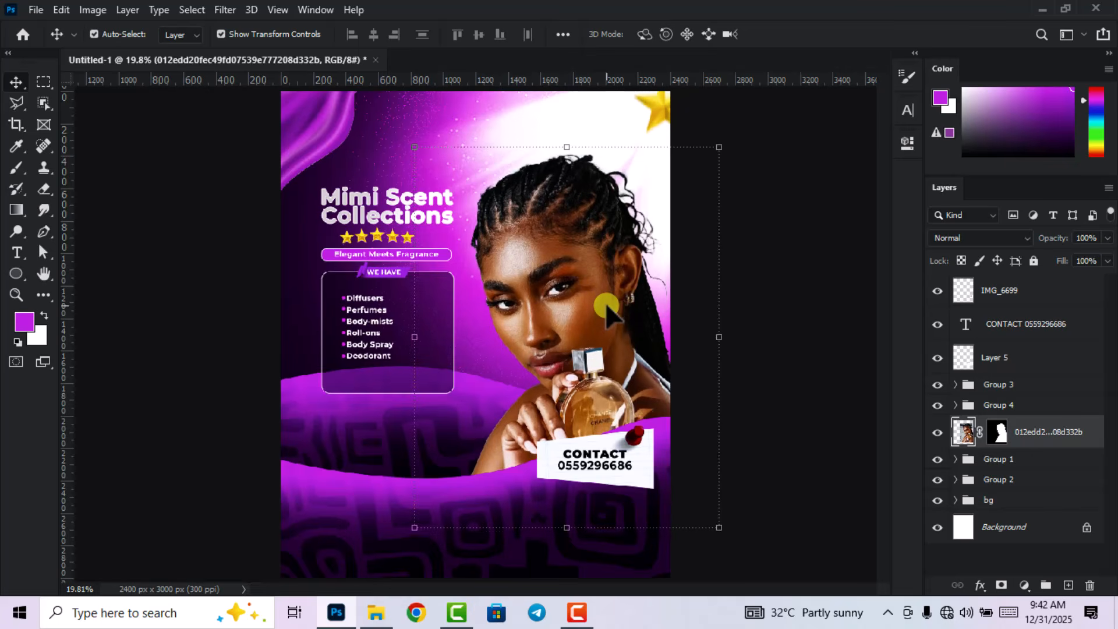
{"action": "key", "text": "Up"}
{"action": "key", "text": "Up"}
{"action": "key", "text": "Up"}
{"action": "key", "text": "Up"}
{"action": "key", "text": "Up"}
{"action": "key", "text": "Up"}
{"action": "key", "text": "Up"}
{"action": "key", "text": "Up"}
{"action": "key", "text": "Up"}
{"action": "key", "text": "Up"}
{"action": "key", "text": "Up"}
{"action": "key", "text": "Up"}
{"action": "key", "text": "Up"}
{"action": "key", "text": "Up"}
{"action": "key", "text": "Up"}
{"action": "key", "text": "Up"}
{"action": "key", "text": "Up"}
{"action": "key", "text": "Up"}
{"action": "key", "text": "Up"}
{"action": "key", "text": "Up"}
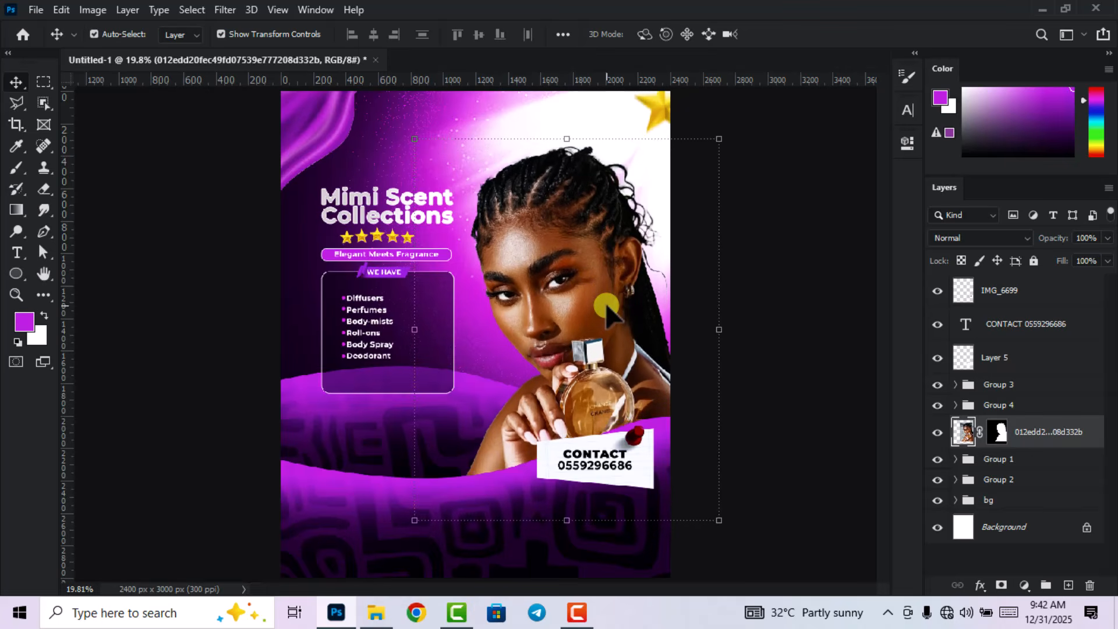
{"action": "key", "text": "Up"}
{"action": "key", "text": "Up"}
{"action": "key", "text": "Up"}
{"action": "key", "text": "Up"}
{"action": "key", "text": "Up"}
{"action": "key", "text": "Up"}
{"action": "key", "text": "Up"}
{"action": "key", "text": "Up"}
{"action": "key", "text": "Up"}
{"action": "key", "text": "Up"}
{"action": "key", "text": "Up"}
{"action": "key", "text": "Up"}
{"action": "key", "text": "Up"}
{"action": "key", "text": "Up"}
{"action": "key", "text": "Up"}
{"action": "key", "text": "Up"}
{"action": "key", "text": "Up"}
{"action": "key", "text": "Up"}
{"action": "key", "text": "Up"}
{"action": "key", "text": "Up"}
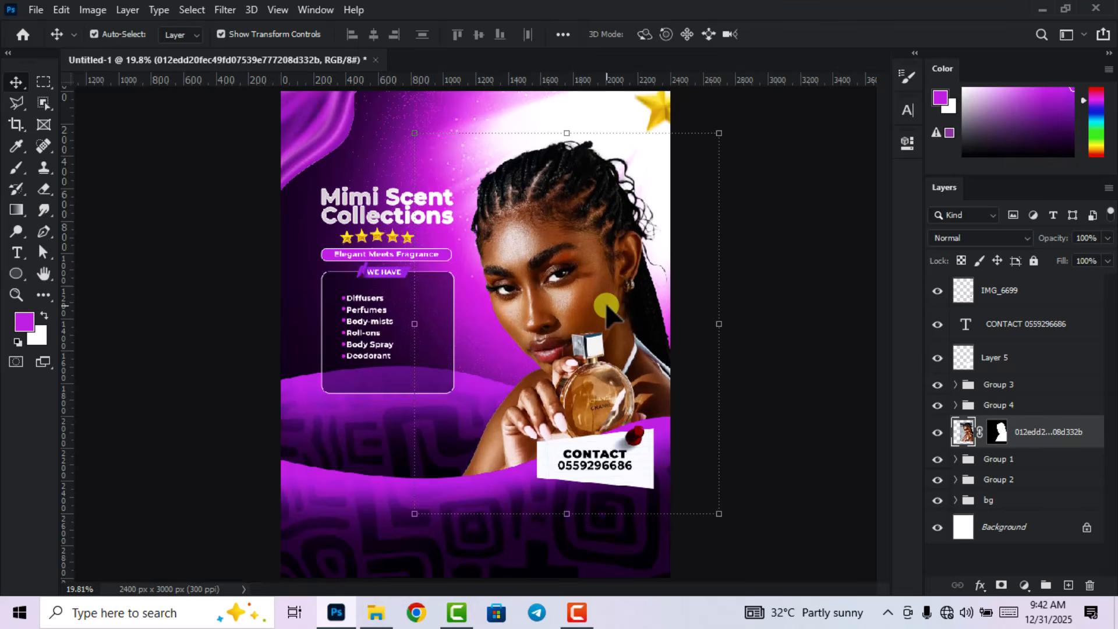
{"action": "scroll", "coordinate": [775, 271], "scroll_direction": "down", "scroll_amount": 5}
{"action": "left_click", "coordinate": [774, 270]}
{"action": "scroll", "coordinate": [538, 322], "scroll_direction": "up", "scroll_amount": 2}
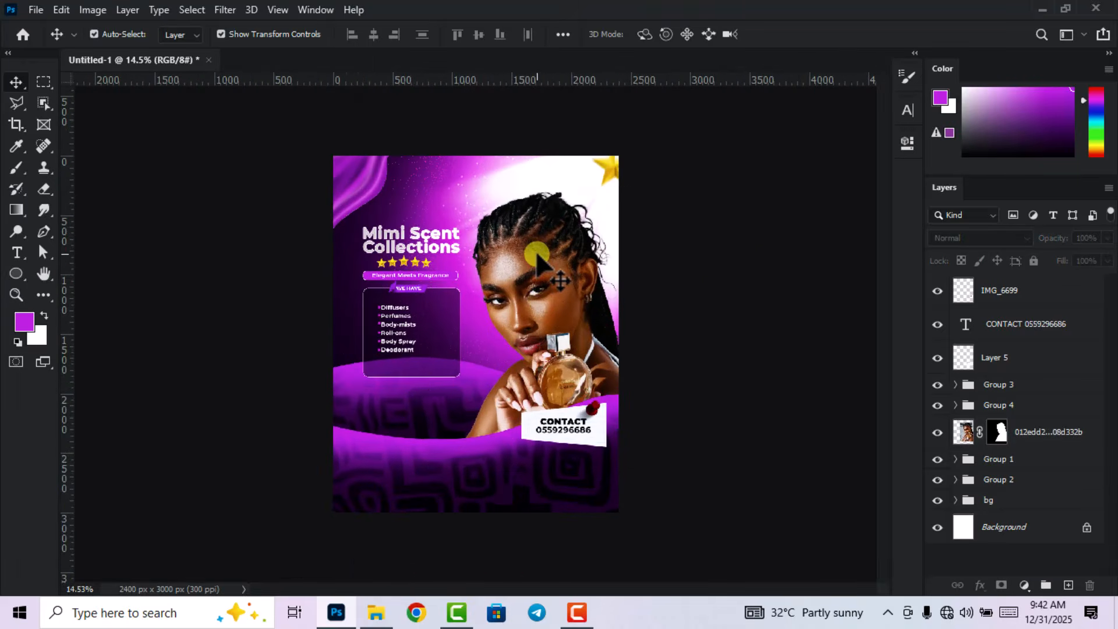
Convert the model photo layer to a Smart Object.
{"action": "left_click", "coordinate": [537, 256]}
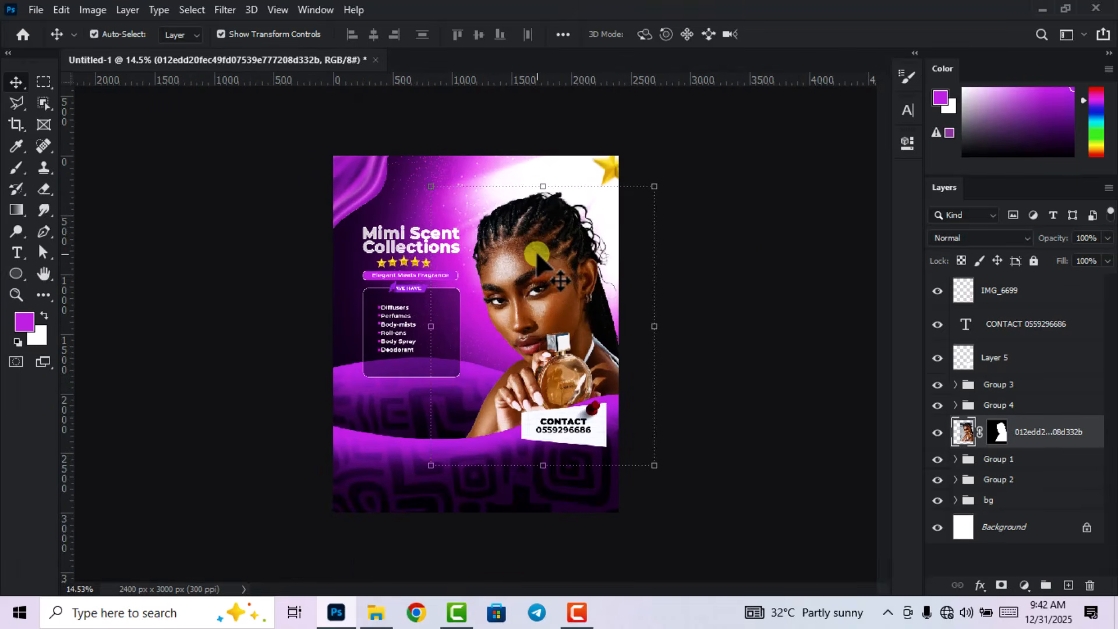
{"action": "scroll", "coordinate": [537, 256], "scroll_direction": "up", "scroll_amount": 1}
{"action": "right_click", "coordinate": [1059, 430]}
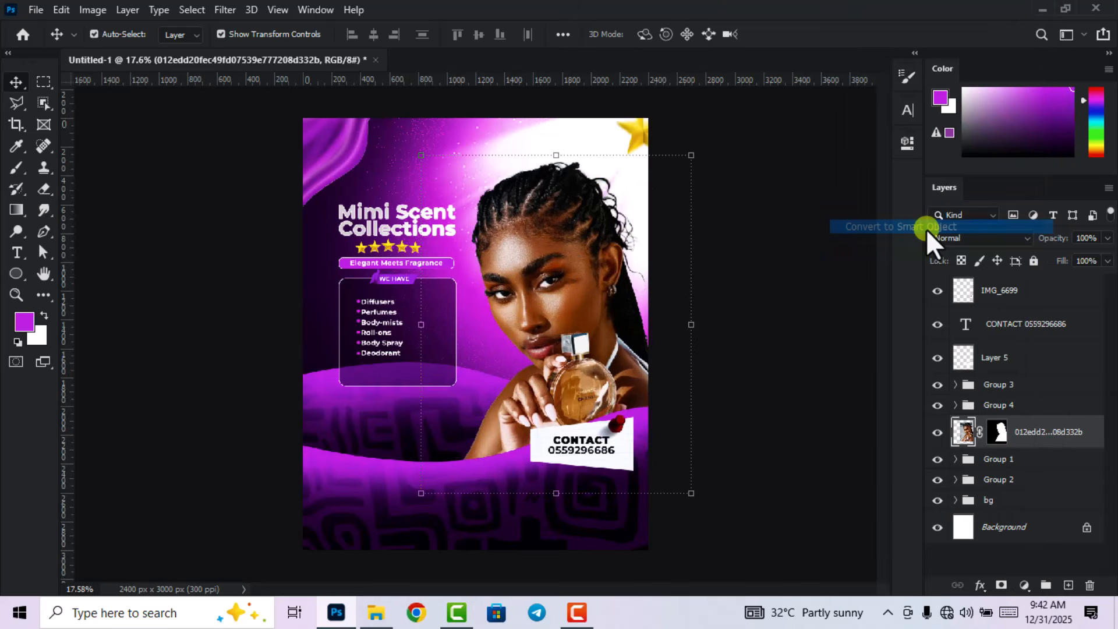
{"action": "left_click", "coordinate": [926, 229]}
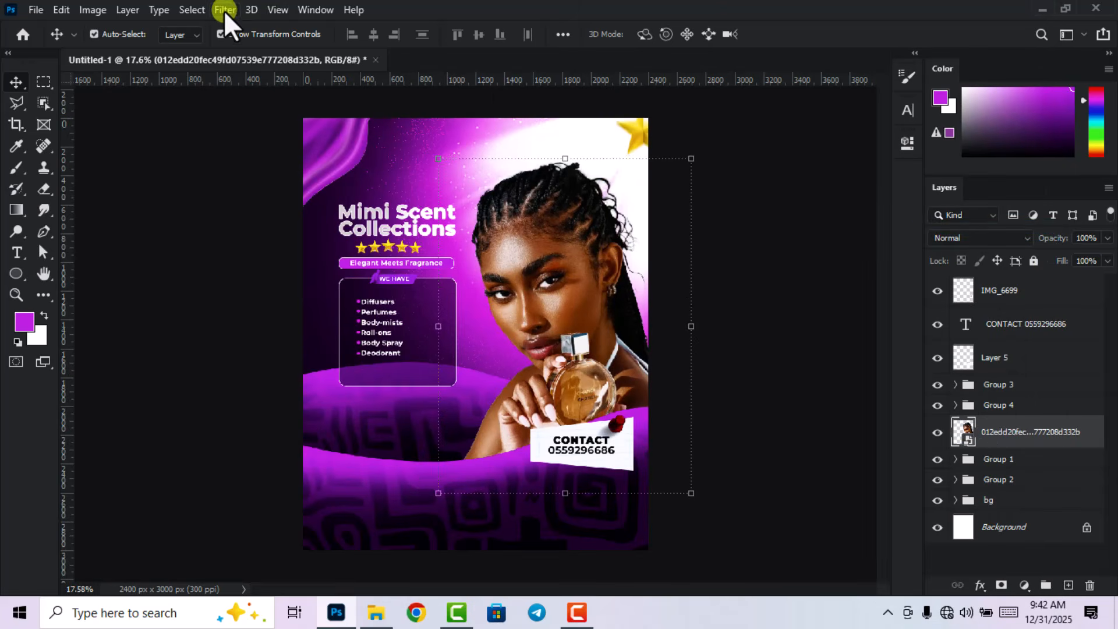
{"action": "left_click", "coordinate": [224, 11]}
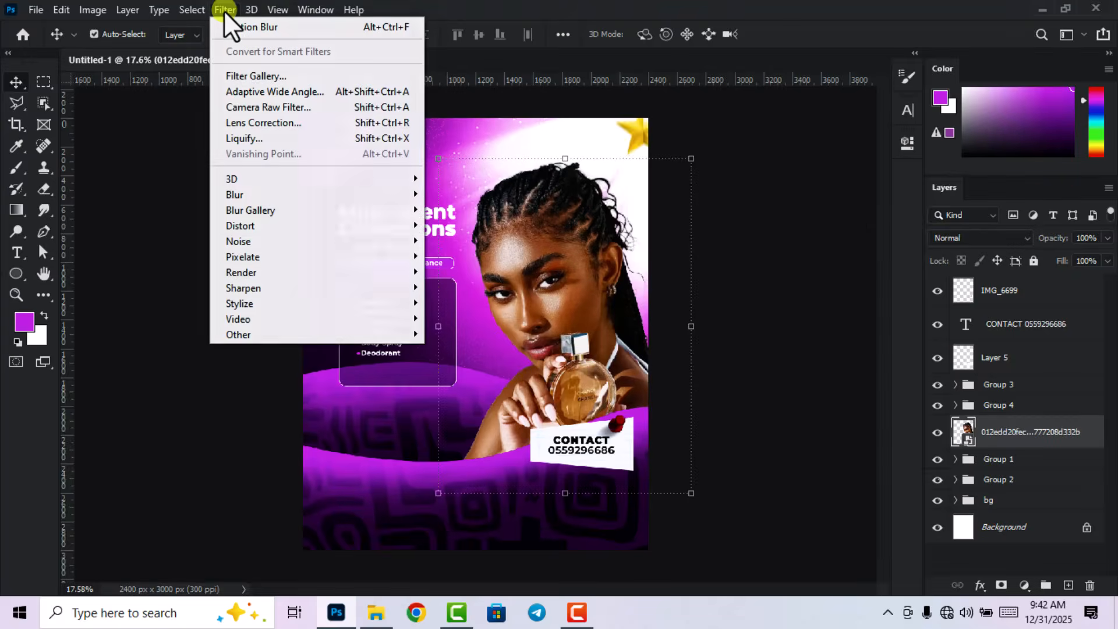
In the Camera Raw Filter, set Exposure +0.60, Contrast +20, Highlights +2, Shadows +20, Blacks -25, Saturation +9.
{"action": "left_click", "coordinate": [258, 108]}
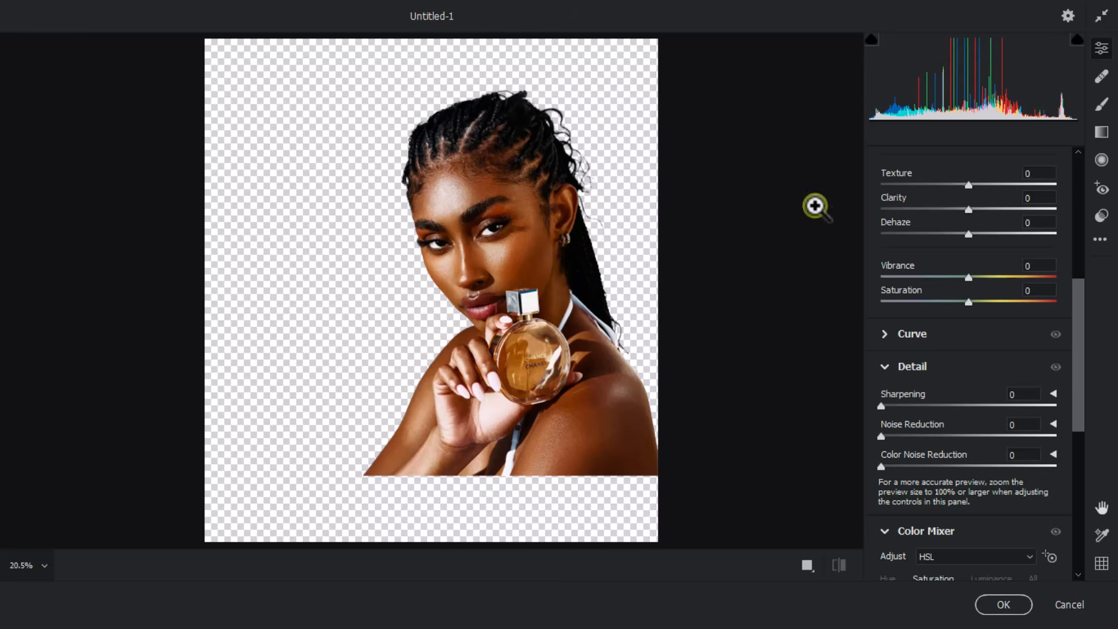
{"action": "scroll", "coordinate": [990, 291], "scroll_direction": "up", "scroll_amount": 3}
{"action": "scroll", "coordinate": [988, 286], "scroll_direction": "up", "scroll_amount": 5}
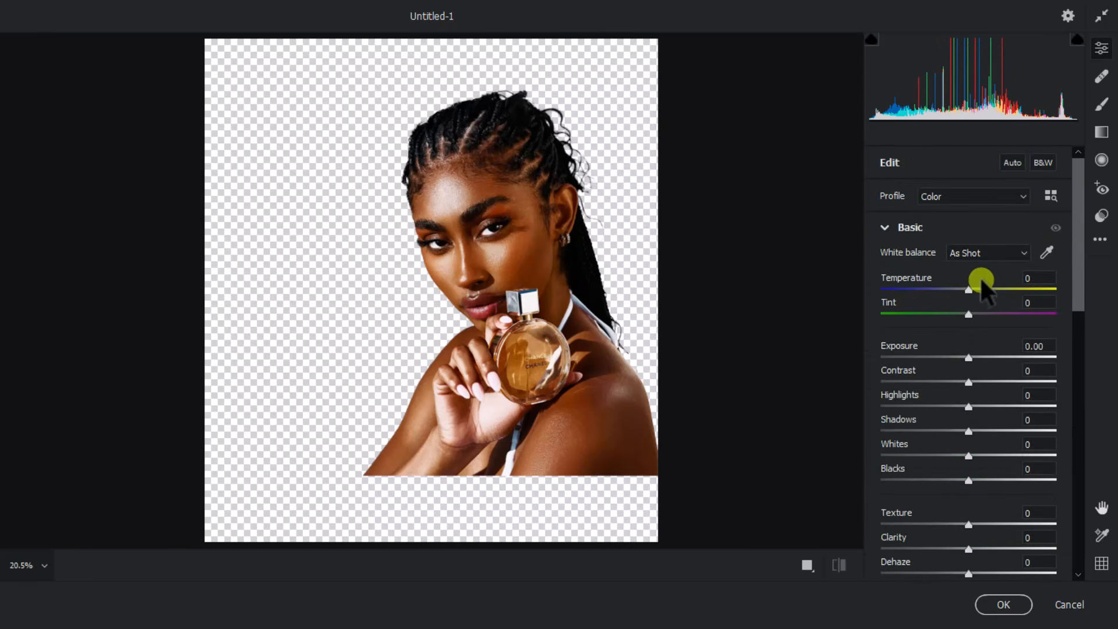
{"action": "scroll", "coordinate": [978, 291], "scroll_direction": "down", "scroll_amount": 1}
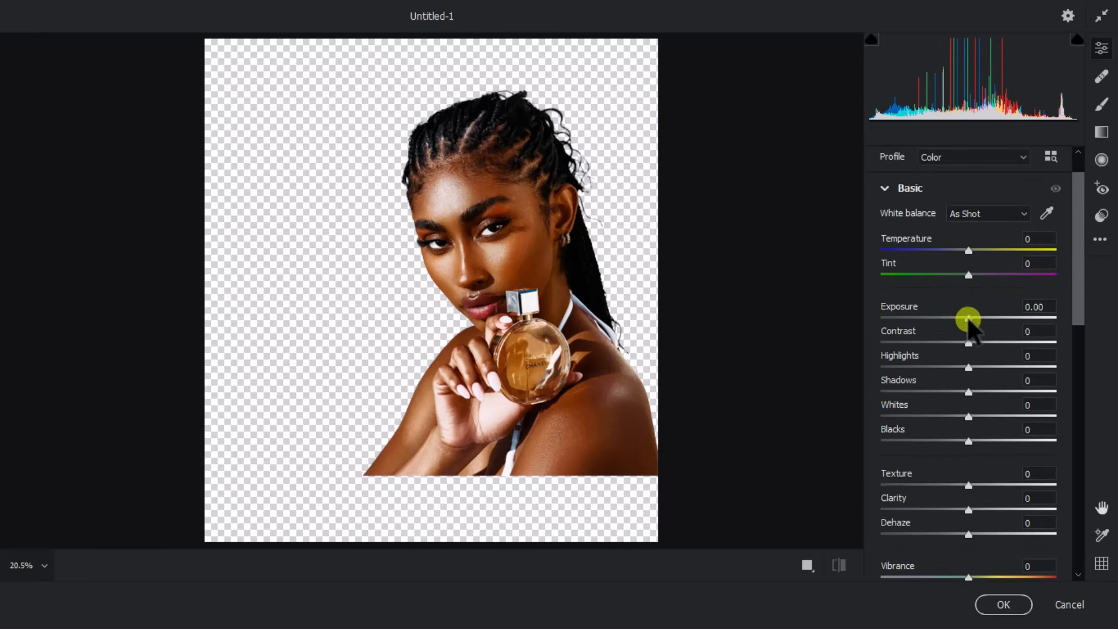
{"action": "left_click_drag", "start_coordinate": [966, 317], "coordinate": [978, 319]}
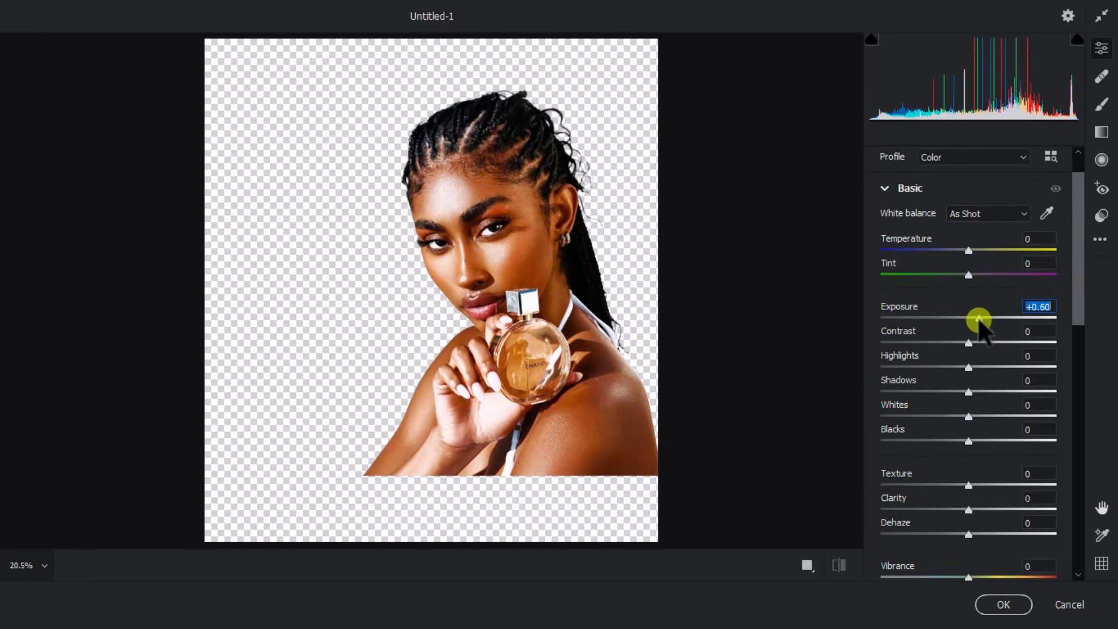
{"action": "left_click_drag", "start_coordinate": [968, 348], "coordinate": [985, 393]}
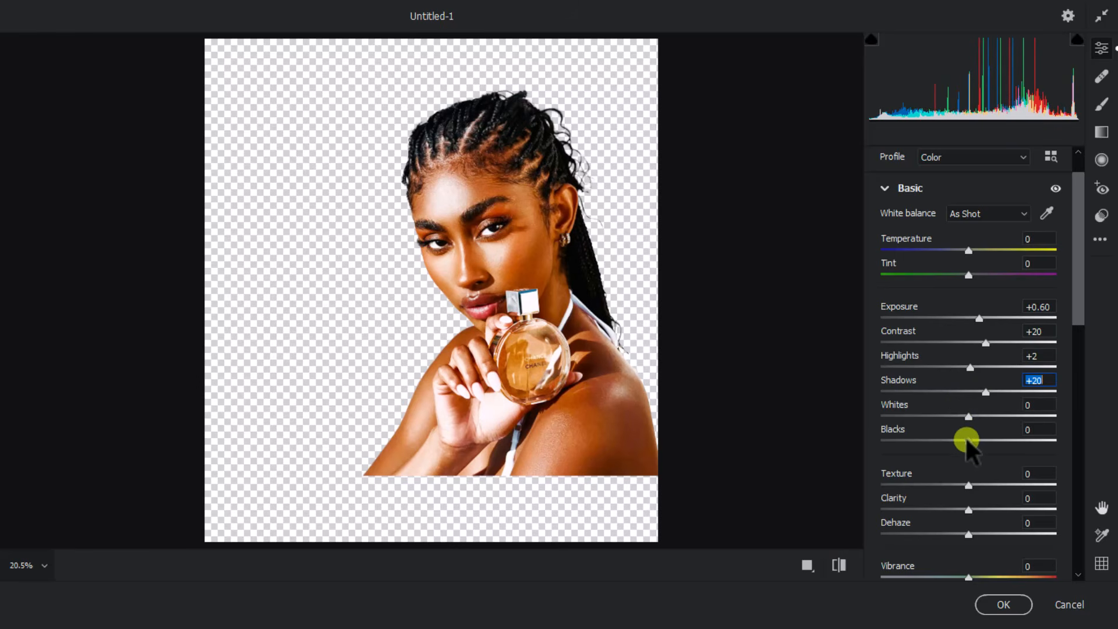
{"action": "mouse_move", "coordinate": [967, 441]}
{"action": "left_mouse_down"}
{"action": "mouse_move", "coordinate": [955, 444]}
{"action": "mouse_move", "coordinate": [980, 444]}
{"action": "mouse_move", "coordinate": [946, 446]}
{"action": "left_mouse_up"}
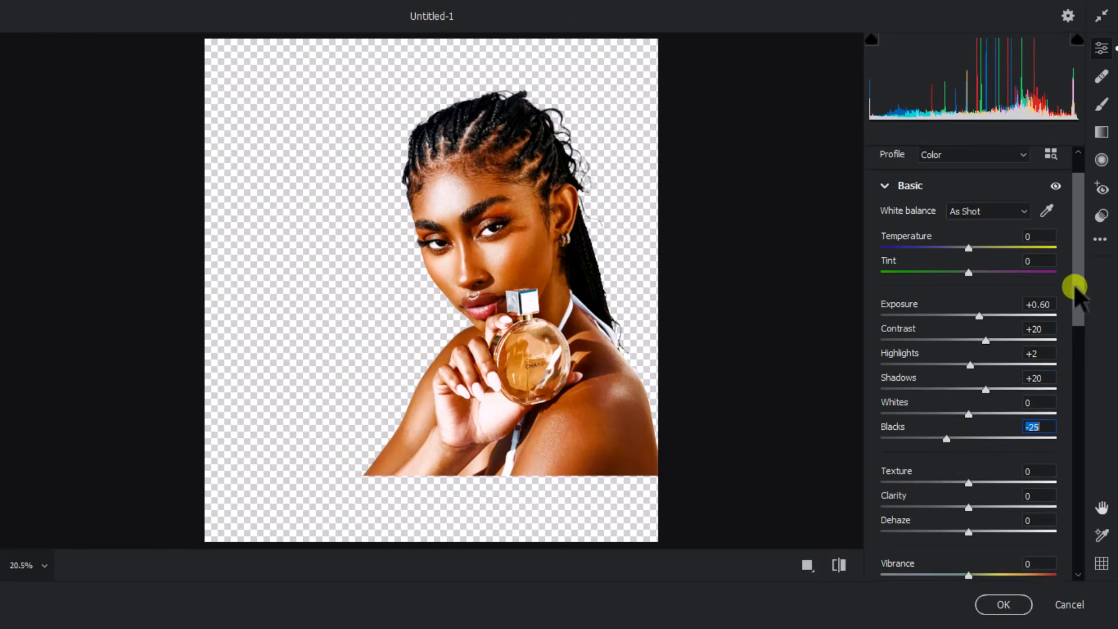
{"action": "left_click_drag", "start_coordinate": [1075, 287], "coordinate": [1065, 336]}
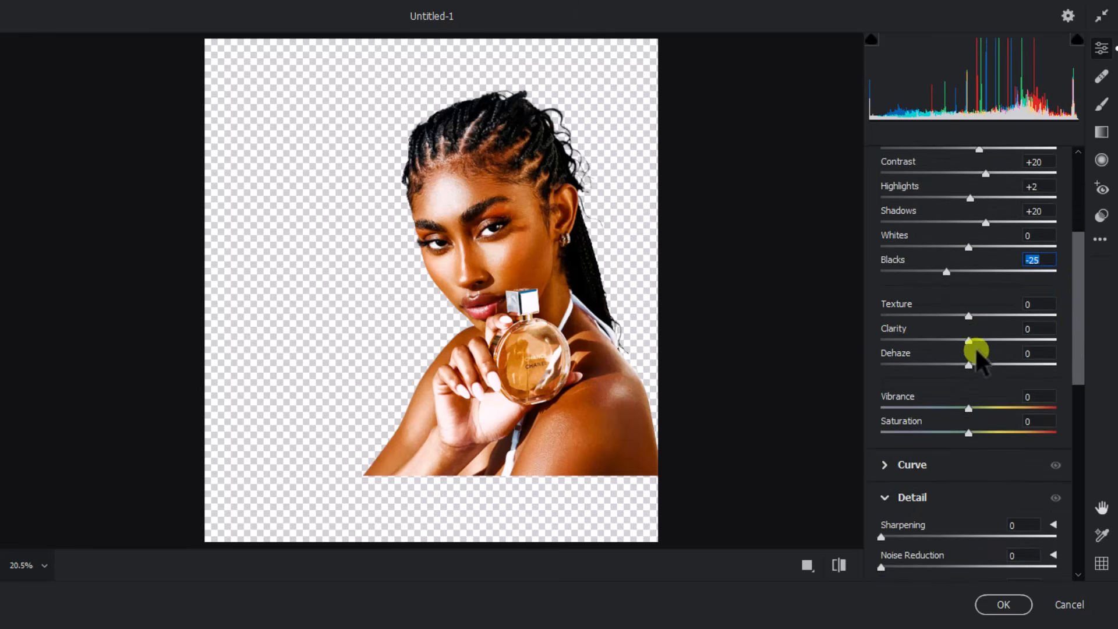
{"action": "left_click_drag", "start_coordinate": [966, 441], "coordinate": [976, 436]}
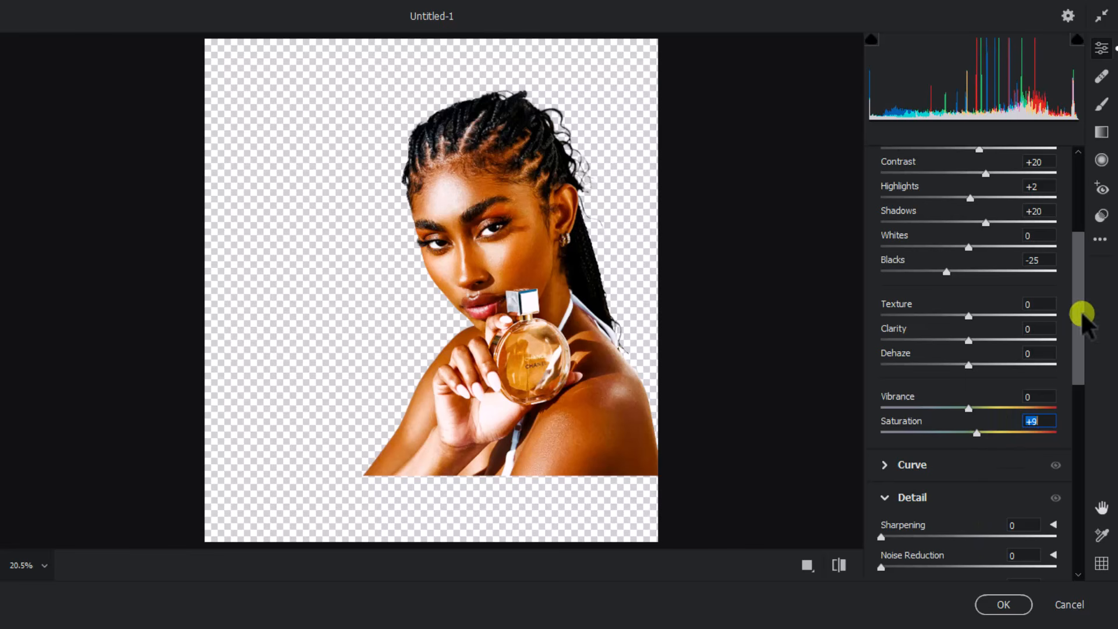
{"action": "left_click", "coordinate": [996, 605]}
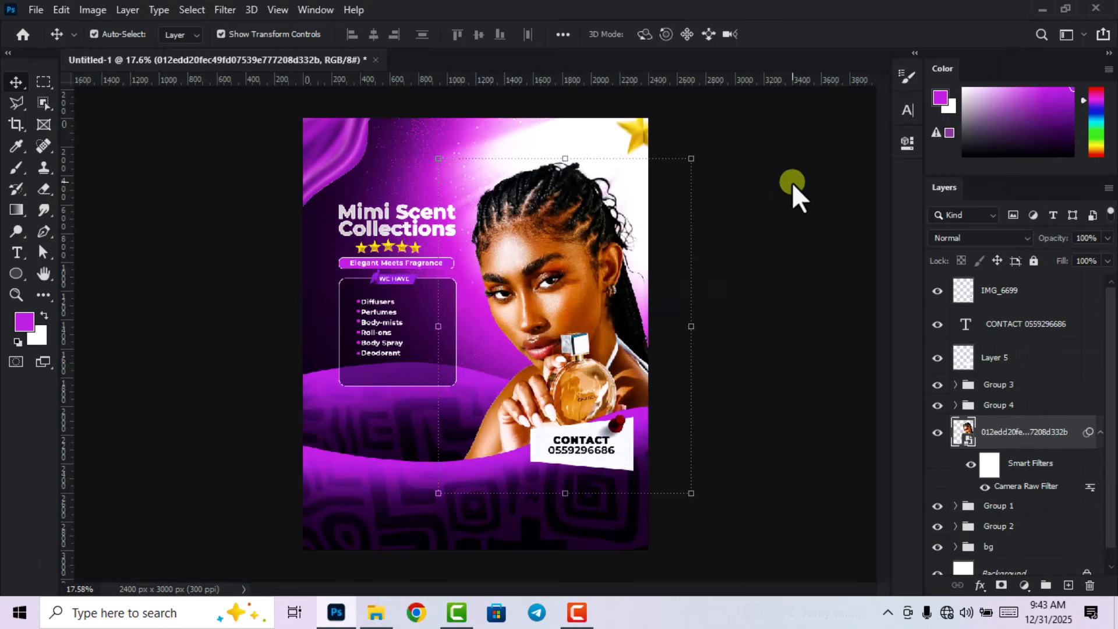
Add a new empty layer above the model photo and make it a clipping mask onto the photo.
{"action": "left_click", "coordinate": [792, 183]}
{"action": "scroll", "coordinate": [786, 256], "scroll_direction": "down", "scroll_amount": 4}
{"action": "scroll", "coordinate": [585, 250], "scroll_direction": "up", "scroll_amount": 3}
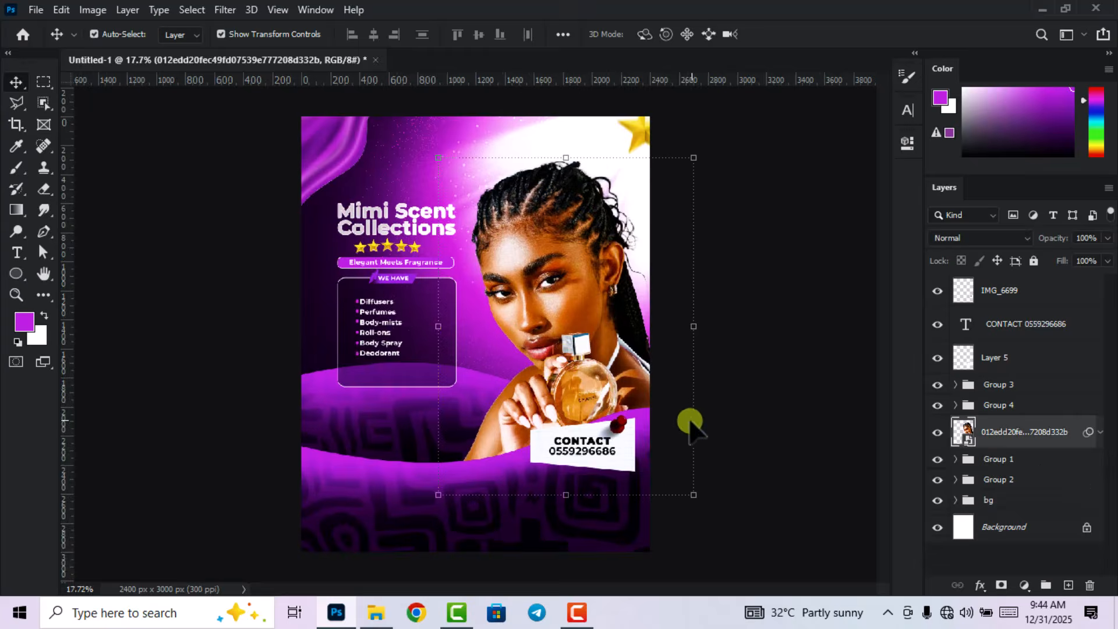
{"action": "scroll", "coordinate": [690, 408], "scroll_direction": "down", "scroll_amount": 1}
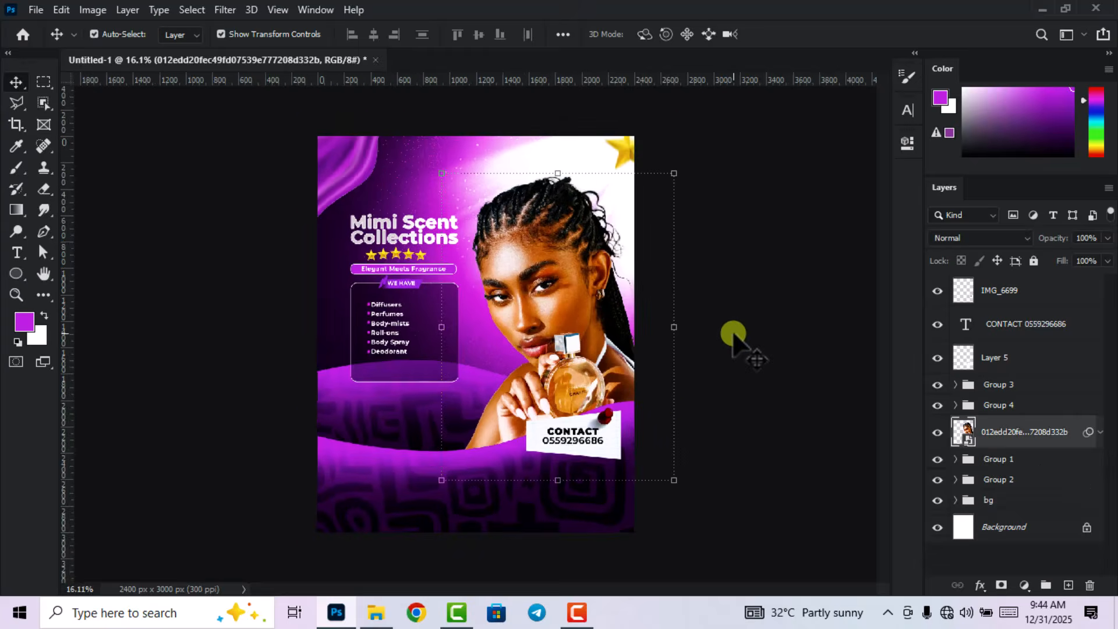
{"action": "left_click", "coordinate": [733, 334]}
{"action": "scroll", "coordinate": [704, 340], "scroll_direction": "up", "scroll_amount": 1}
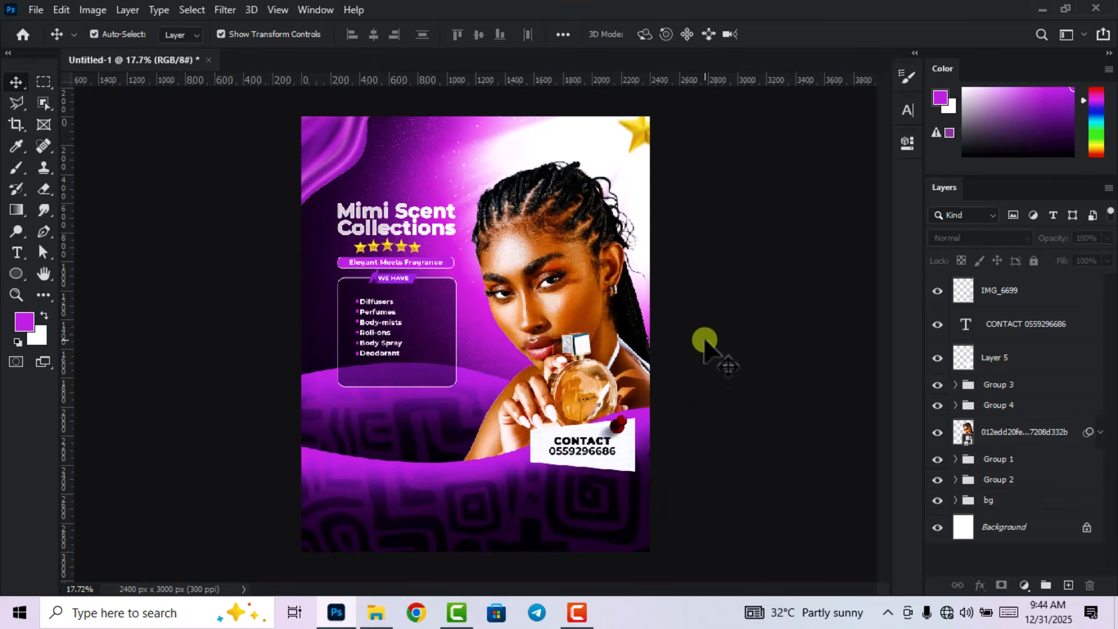
{"action": "left_click", "coordinate": [1020, 436]}
{"action": "left_click", "coordinate": [1071, 583]}
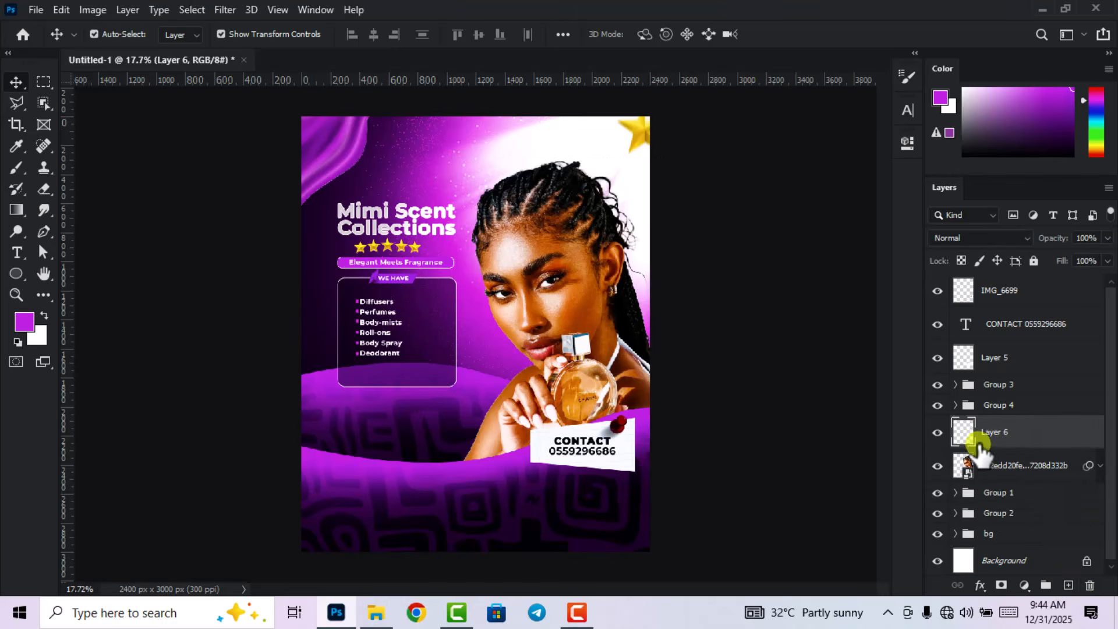
{"action": "right_click", "coordinate": [1041, 437]}
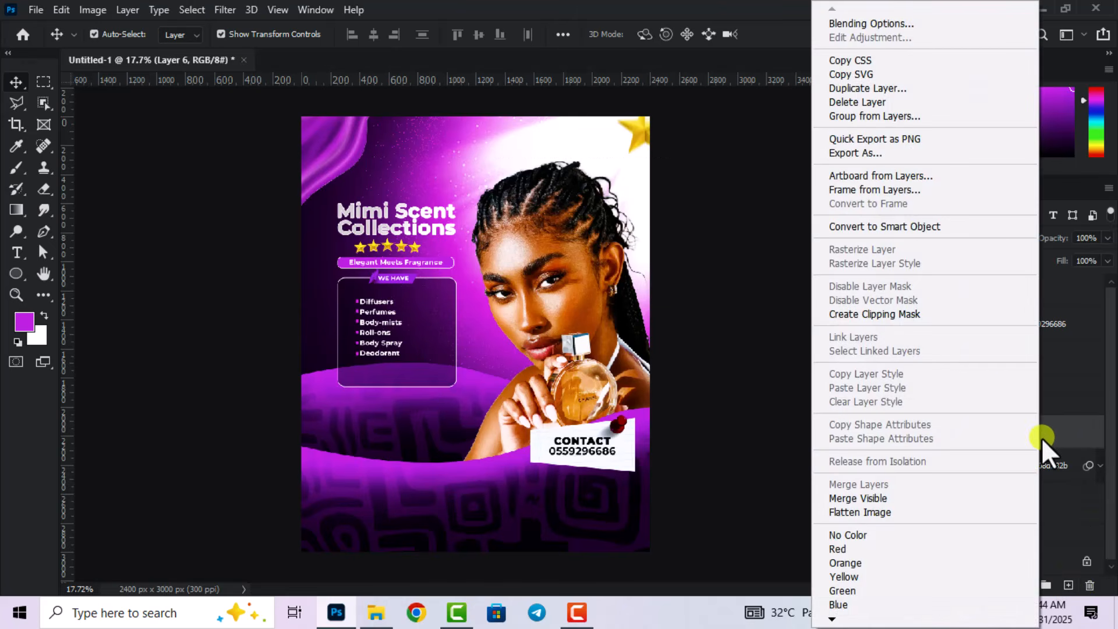
{"action": "left_click", "coordinate": [916, 322]}
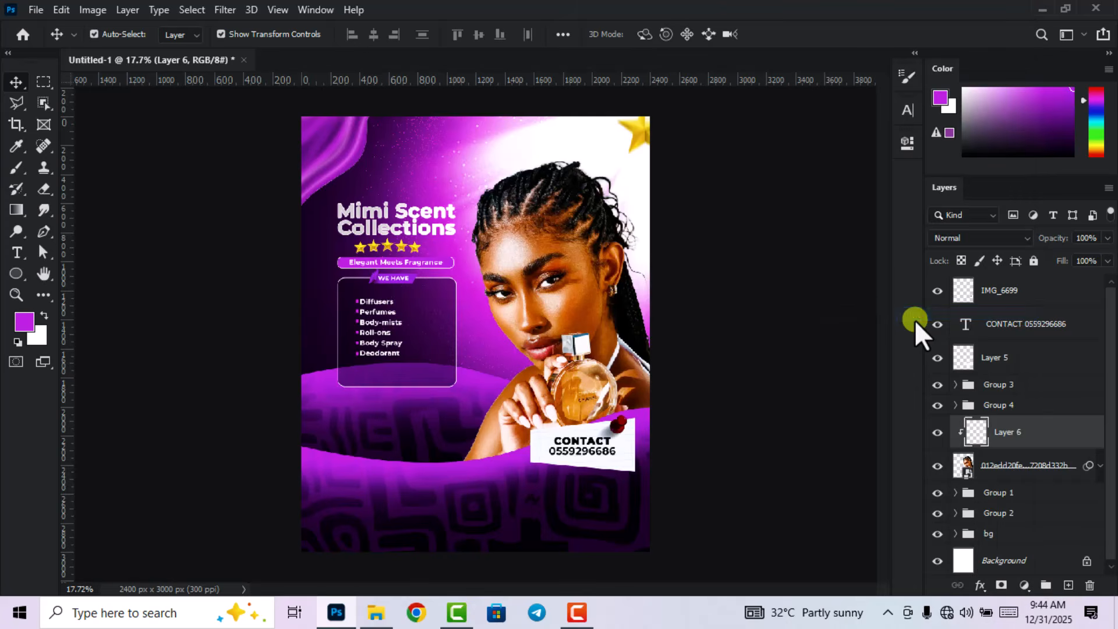
Rasterize the model photo layer and reselect the clipped Layer 6.
{"action": "left_click", "coordinate": [1042, 466]}
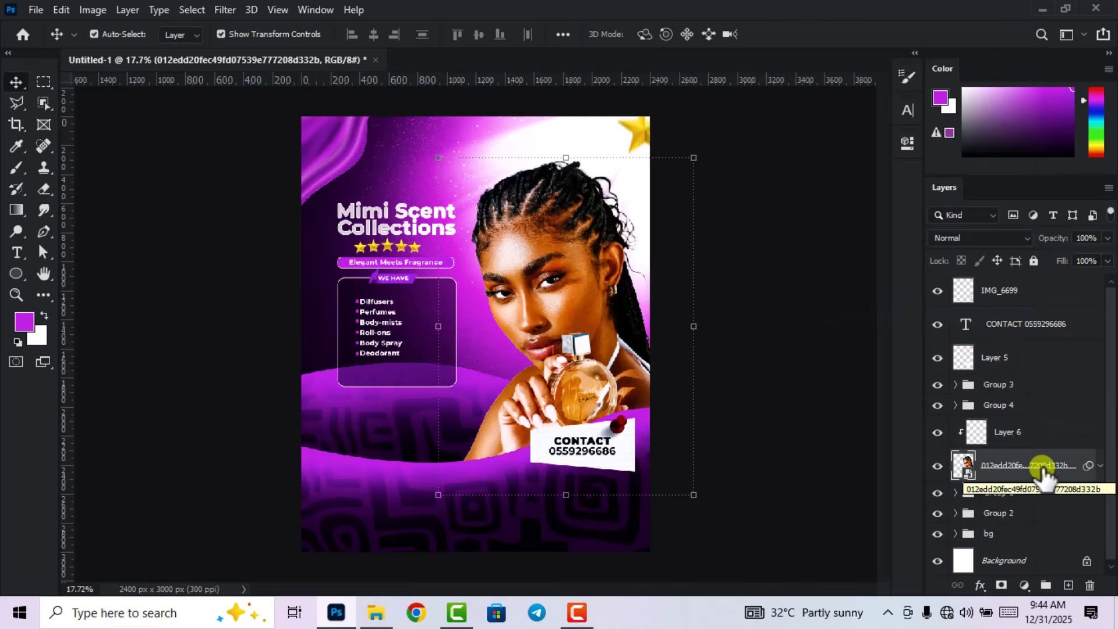
{"action": "right_click", "coordinate": [1042, 466]}
{"action": "left_click", "coordinate": [913, 304]}
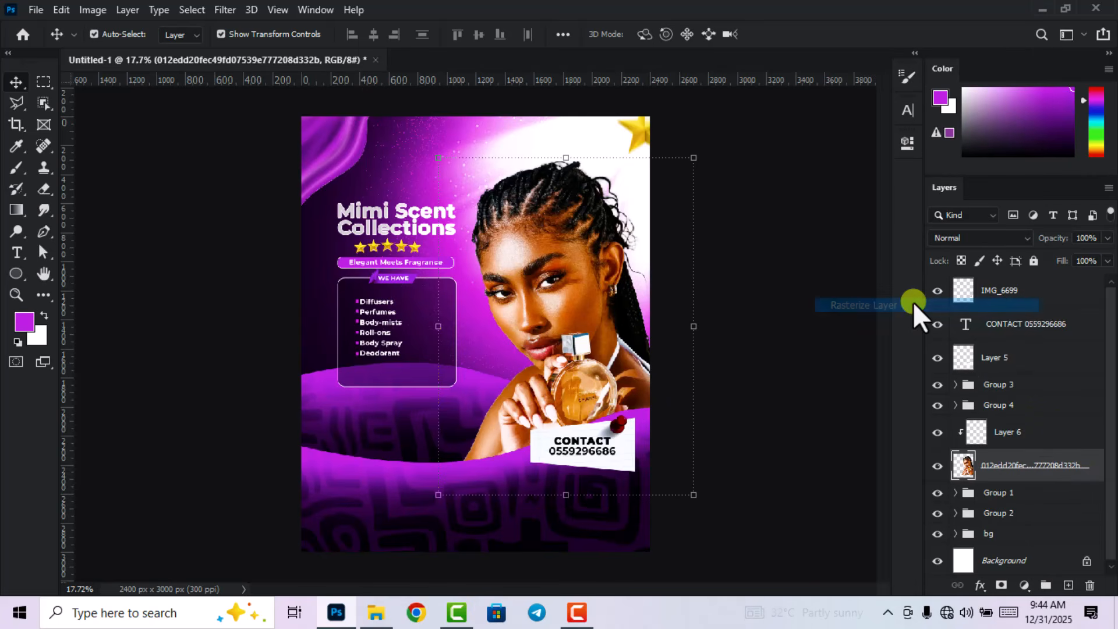
{"action": "left_click", "coordinate": [1041, 440]}
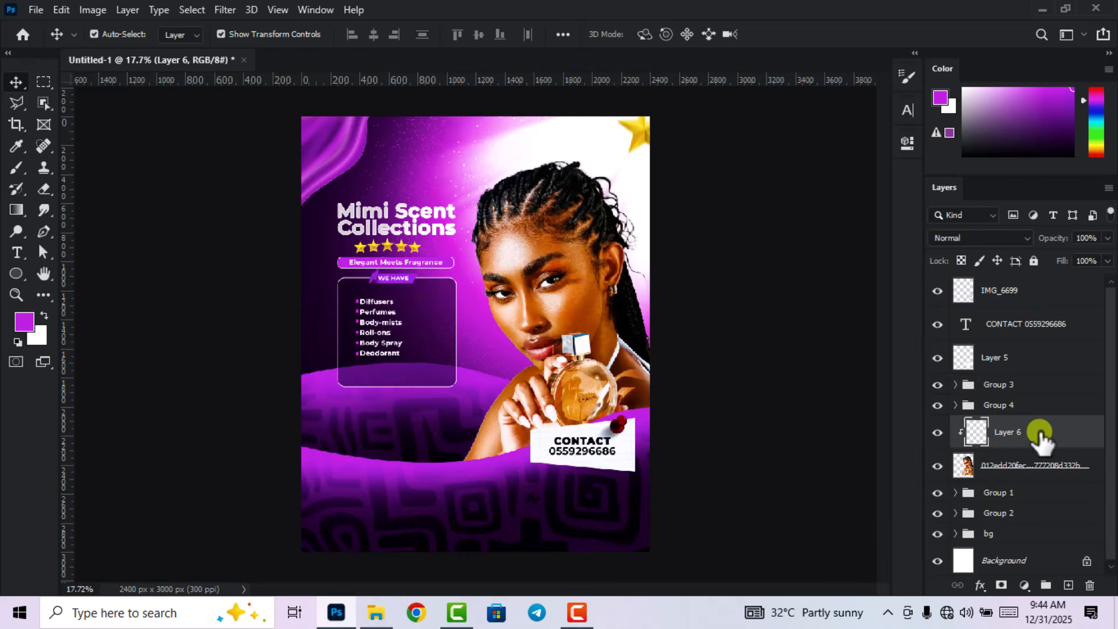
Paint purple on Layer 6 along the model's neck, shoulder edge and hair.
{"action": "left_click", "coordinate": [25, 322]}
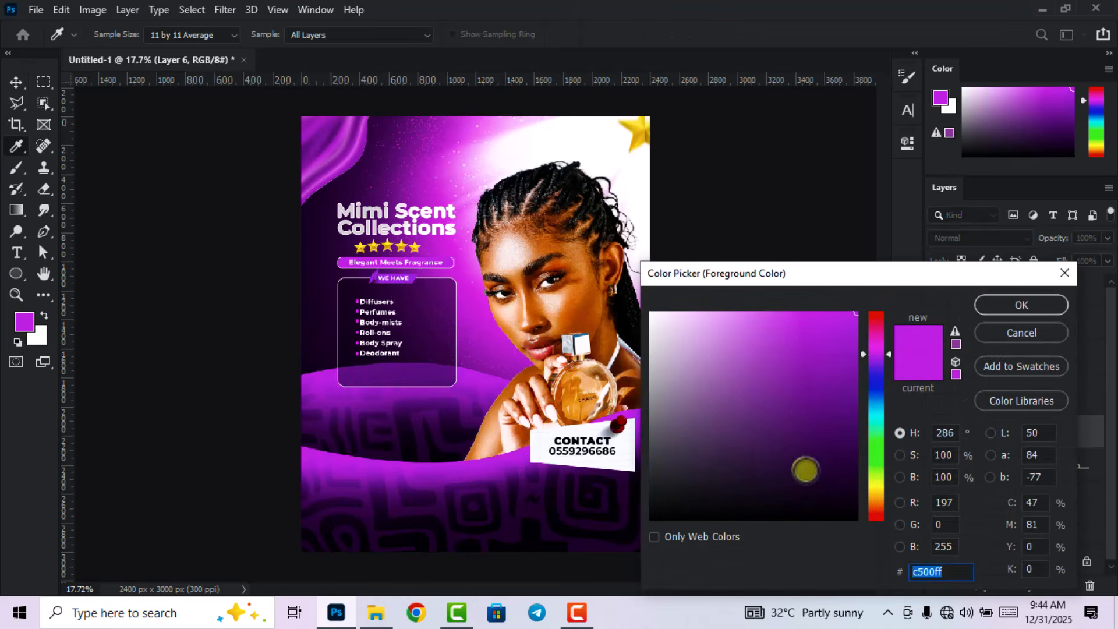
{"action": "left_click", "coordinate": [1052, 333]}
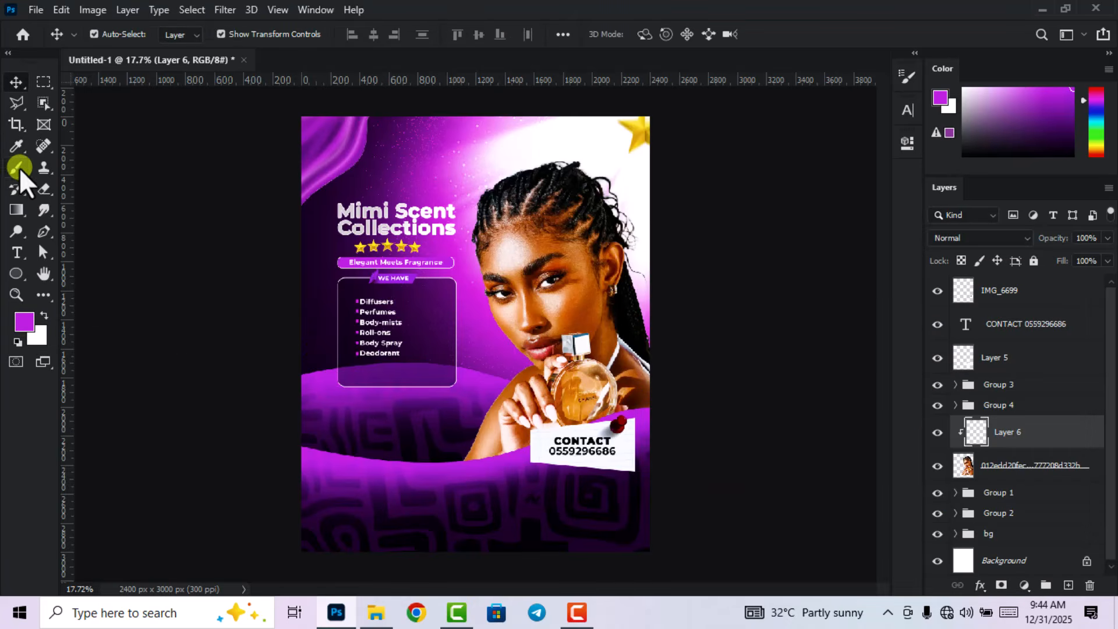
{"action": "left_click", "coordinate": [18, 168]}
{"action": "mouse_move", "coordinate": [654, 385]}
{"action": "left_mouse_down"}
{"action": "mouse_move", "coordinate": [631, 347]}
{"action": "mouse_move", "coordinate": [631, 311]}
{"action": "left_mouse_up"}
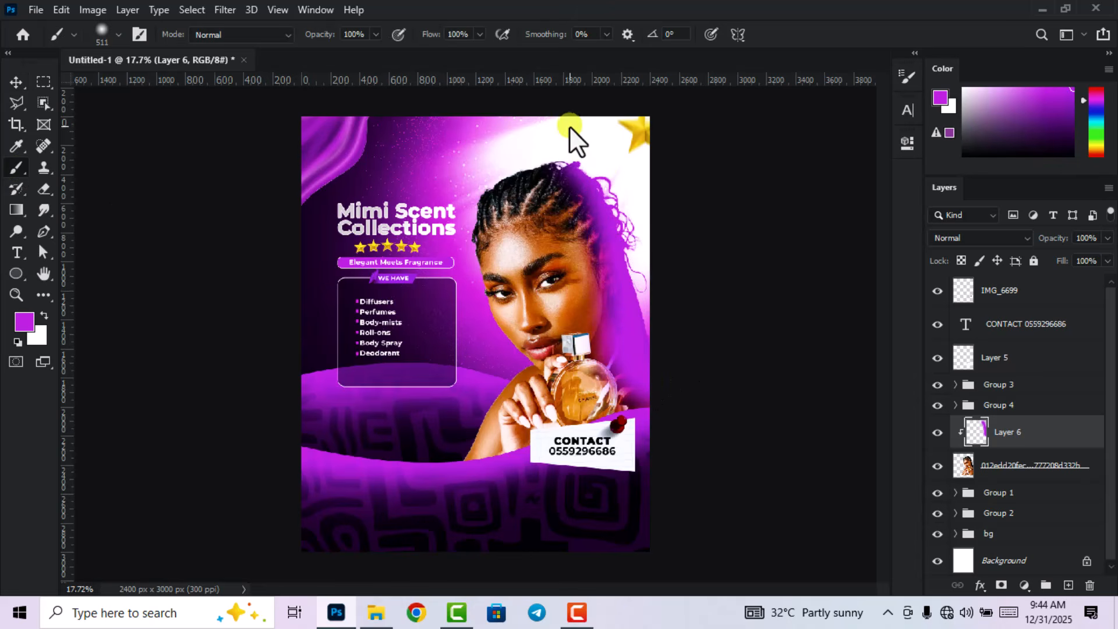
{"action": "left_click_drag", "start_coordinate": [577, 187], "coordinate": [587, 197]}
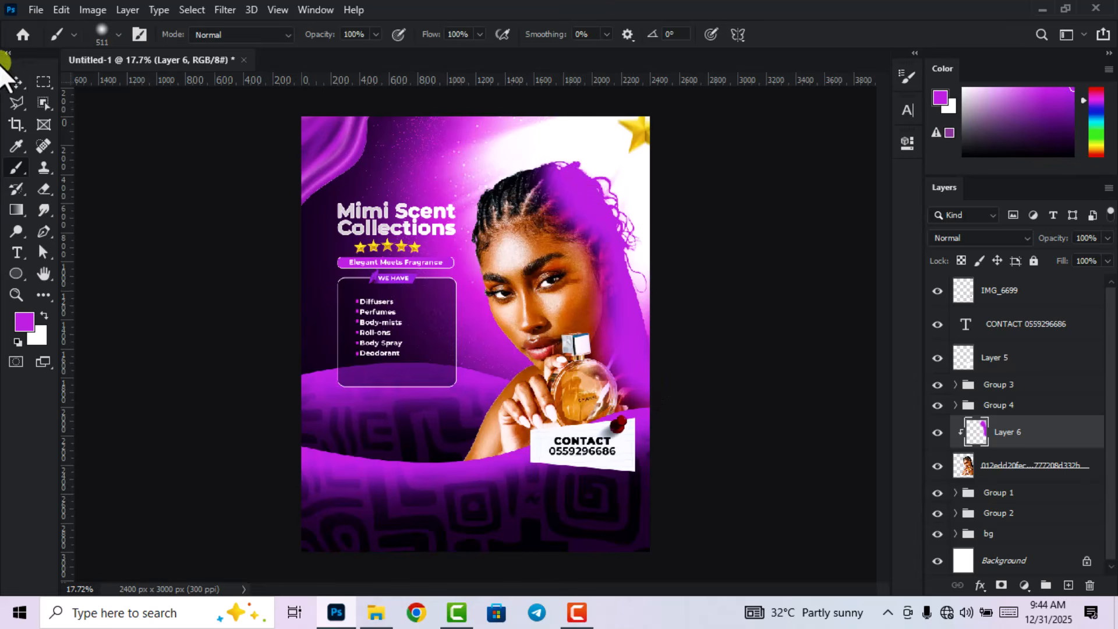
Set the purple paint layer to Screen blend mode at 50% opacity.
{"action": "left_click", "coordinate": [16, 82]}
{"action": "left_click", "coordinate": [997, 238]}
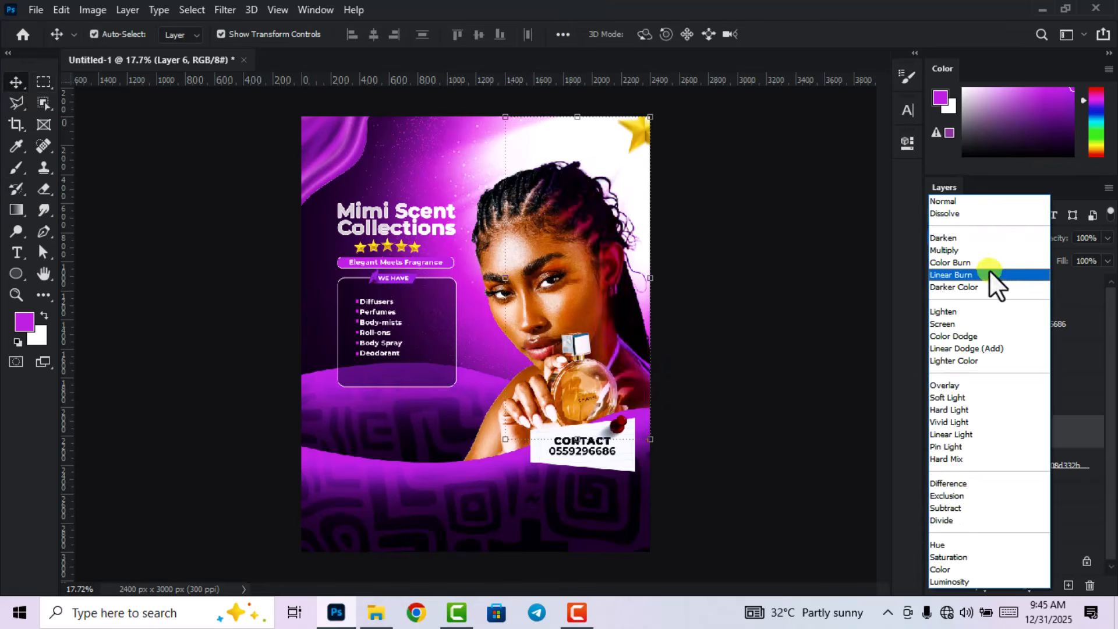
{"action": "left_click", "coordinate": [946, 323]}
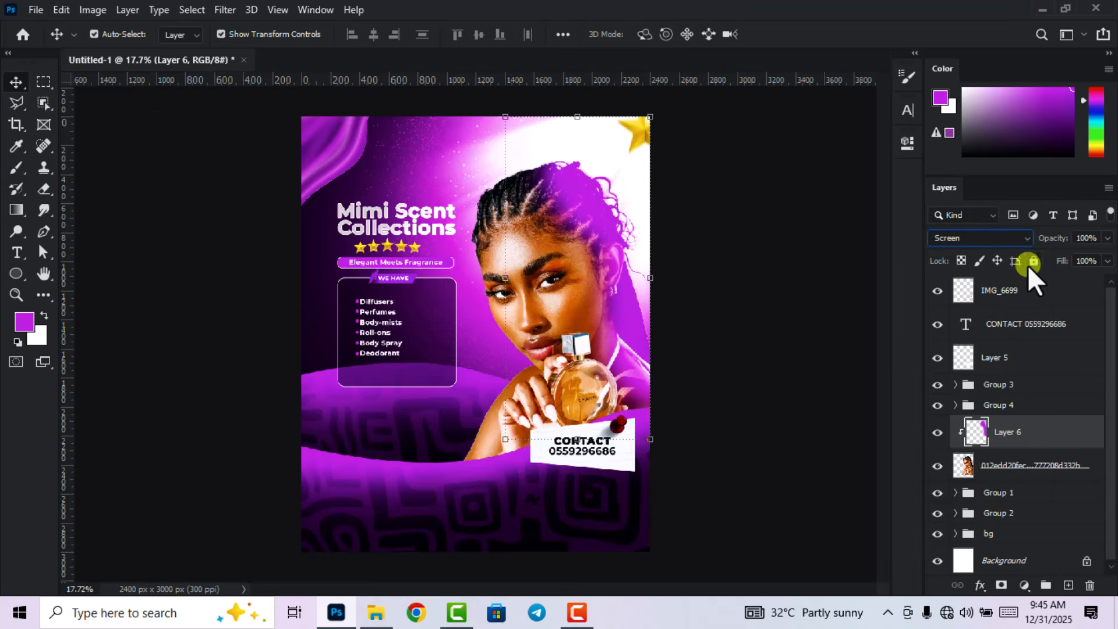
{"action": "mouse_move", "coordinate": [1067, 239]}
{"action": "left_mouse_down"}
{"action": "mouse_move", "coordinate": [1041, 241]}
{"action": "mouse_move", "coordinate": [1052, 244]}
{"action": "left_mouse_up"}
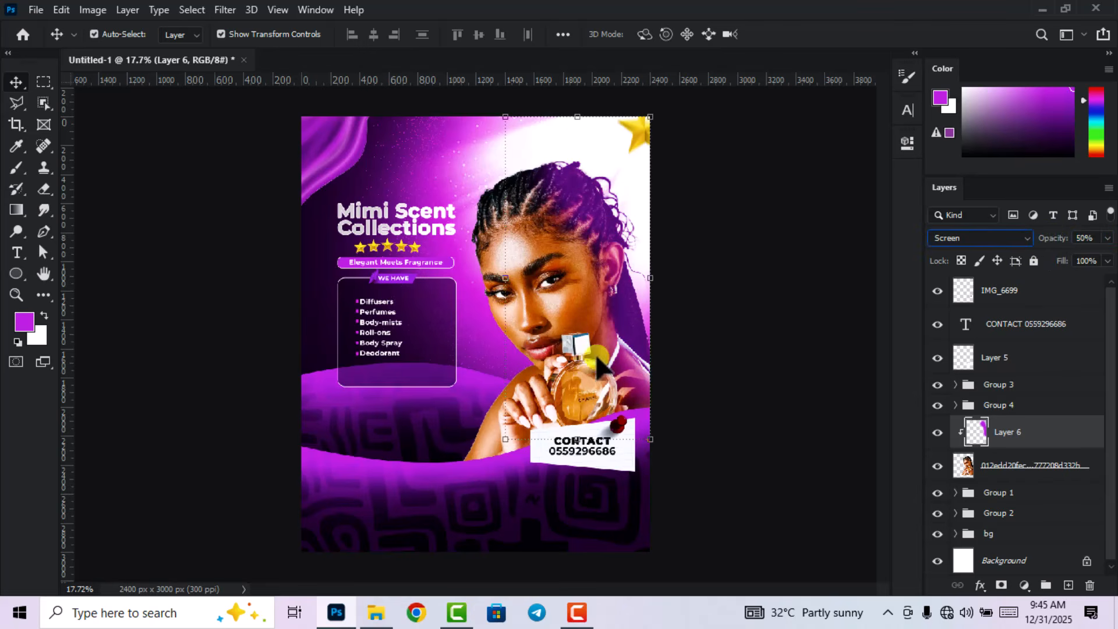
Scale the purple paint layer up to about 112% and commit.
{"action": "left_click_drag", "start_coordinate": [506, 278], "coordinate": [489, 275]}
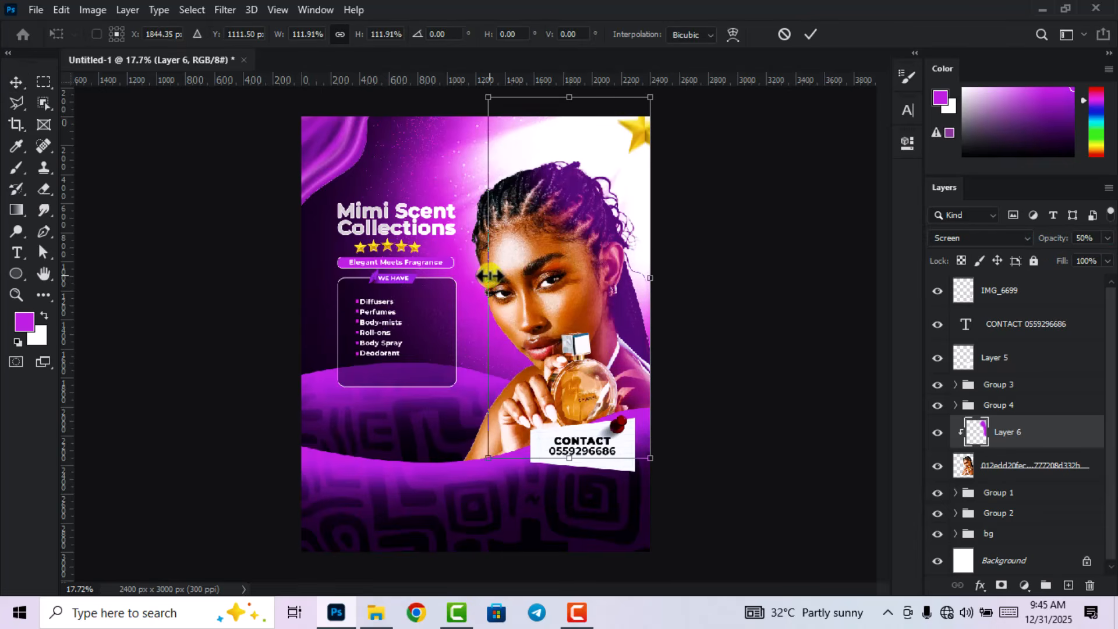
{"action": "left_click", "coordinate": [806, 30]}
{"action": "left_click", "coordinate": [805, 252]}
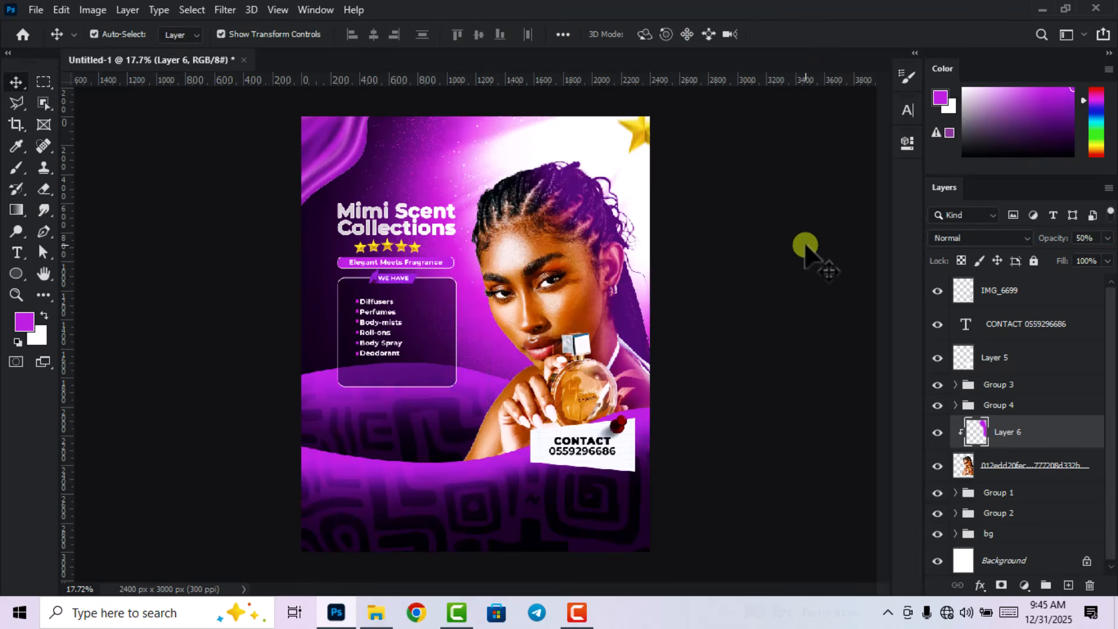
{"action": "scroll", "coordinate": [698, 317], "scroll_direction": "down", "scroll_amount": 2}
{"action": "scroll", "coordinate": [462, 387], "scroll_direction": "up", "scroll_amount": 1}
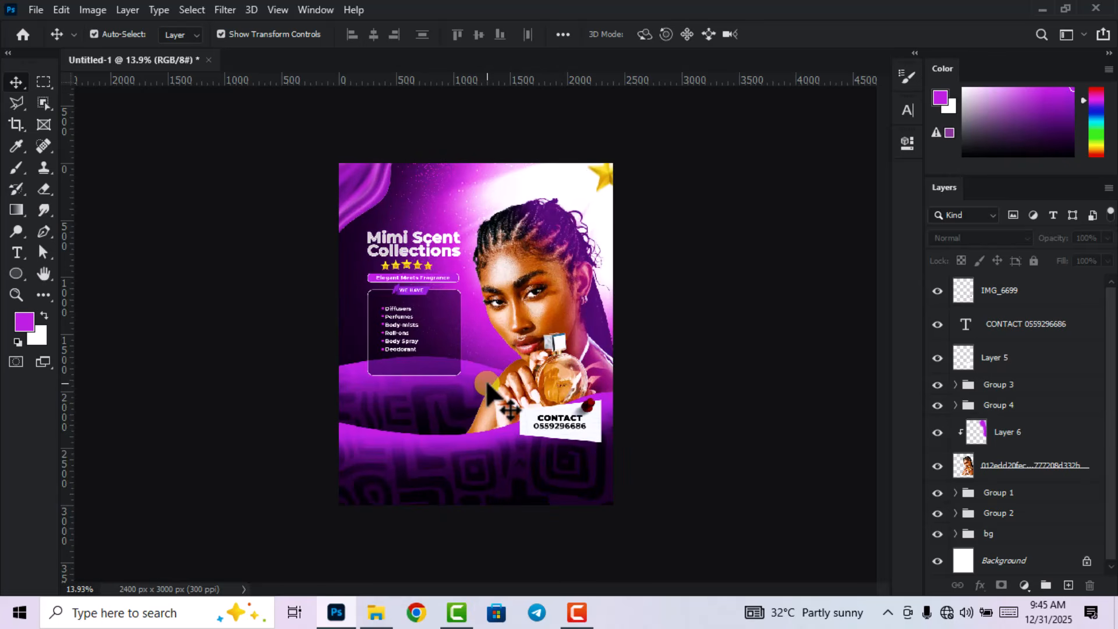
Place the 16 Preview flare image from the resources folder into the poster.
{"action": "scroll", "coordinate": [415, 343], "scroll_direction": "up", "scroll_amount": 3}
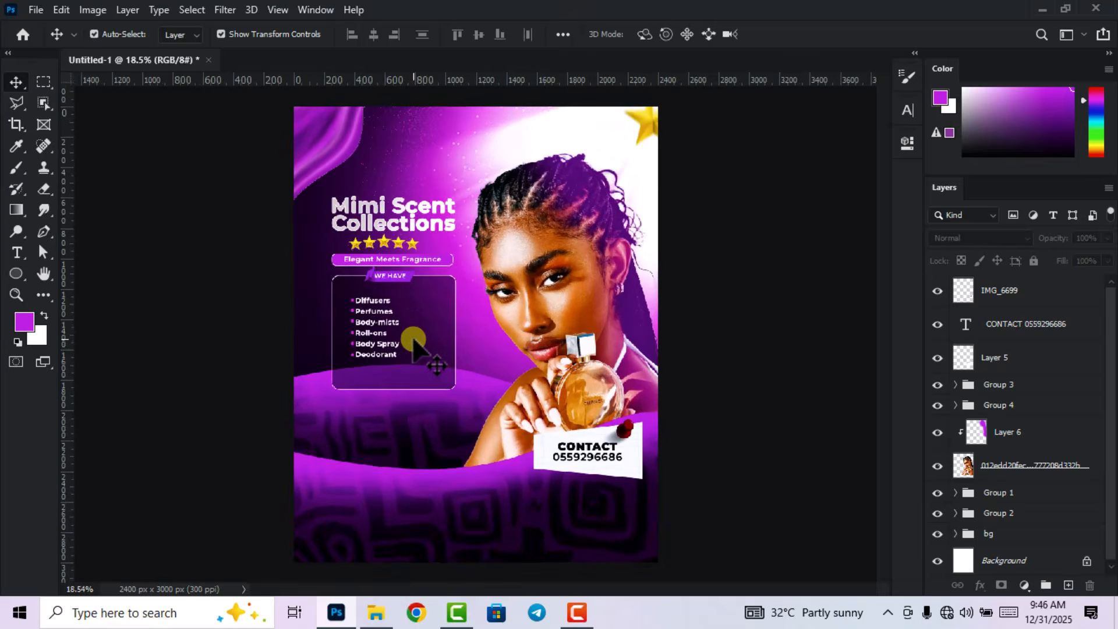
{"action": "scroll", "coordinate": [415, 344], "scroll_direction": "up", "scroll_amount": 1}
{"action": "scroll", "coordinate": [409, 336], "scroll_direction": "down", "scroll_amount": 2}
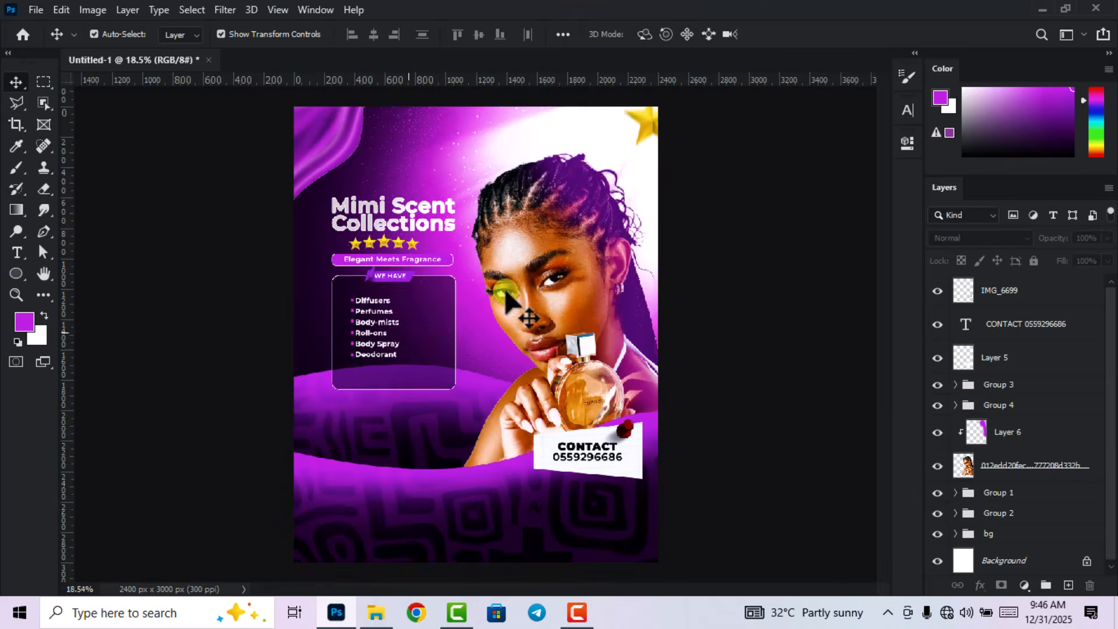
{"action": "key", "text": "alt+Tab"}
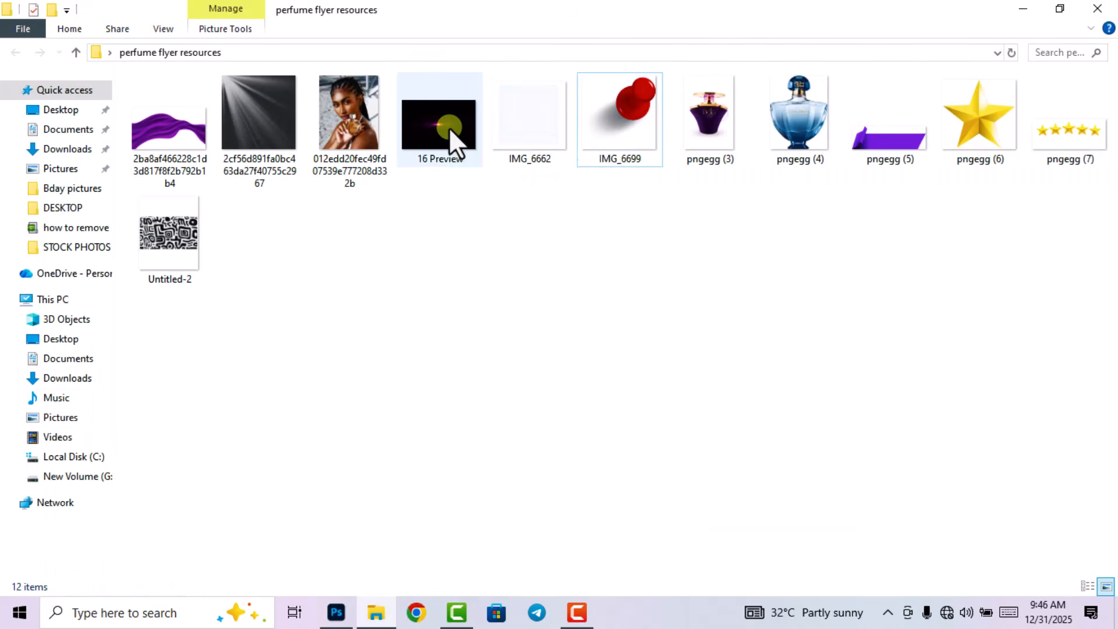
{"action": "left_click_drag", "start_coordinate": [448, 127], "coordinate": [446, 399]}
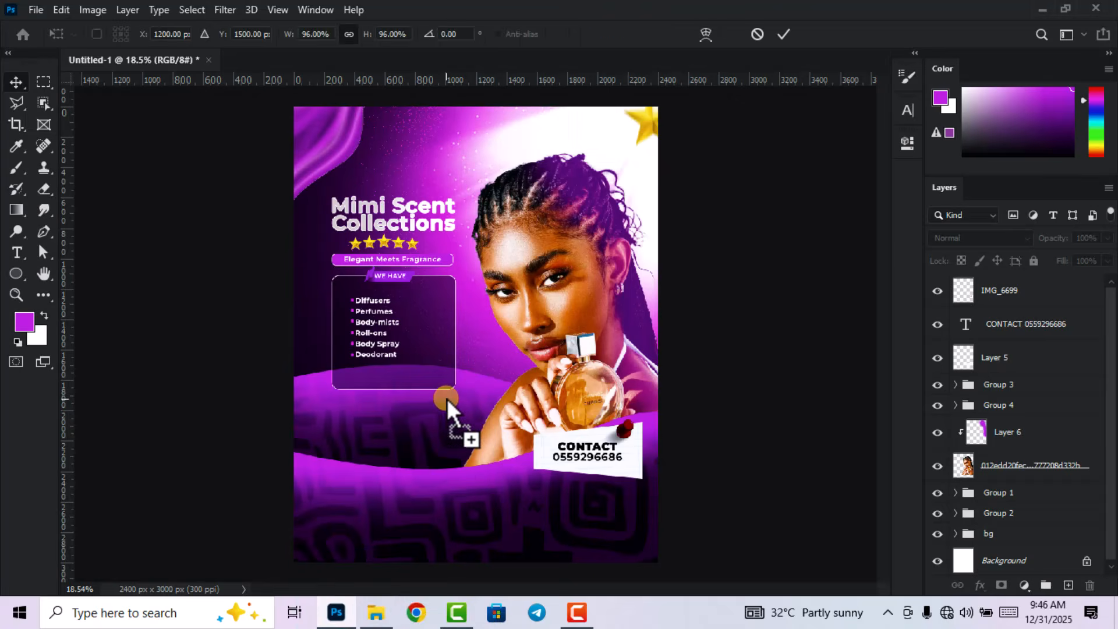
{"action": "left_click", "coordinate": [780, 37]}
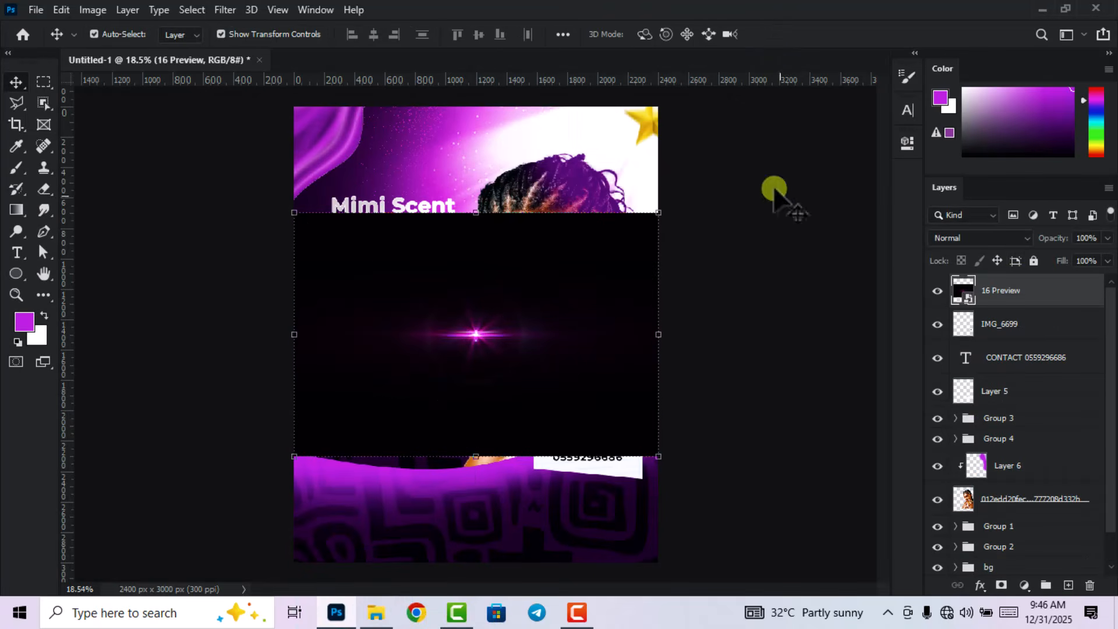
Blend the flare in Screen mode to drop the black, then rotate it.
{"action": "left_click", "coordinate": [983, 237]}
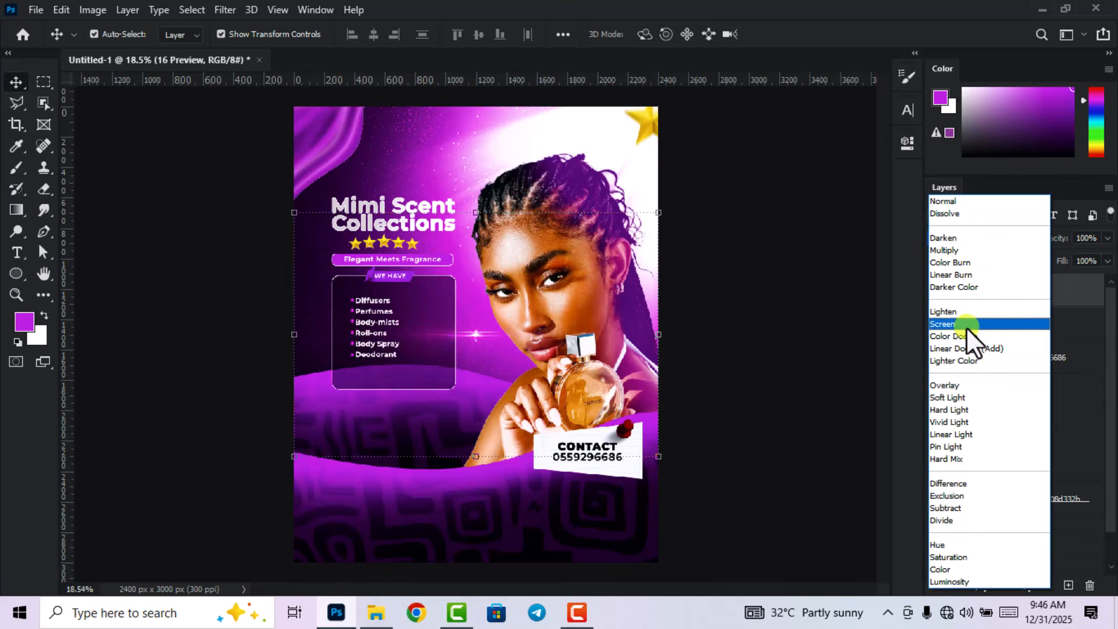
{"action": "left_click", "coordinate": [966, 327]}
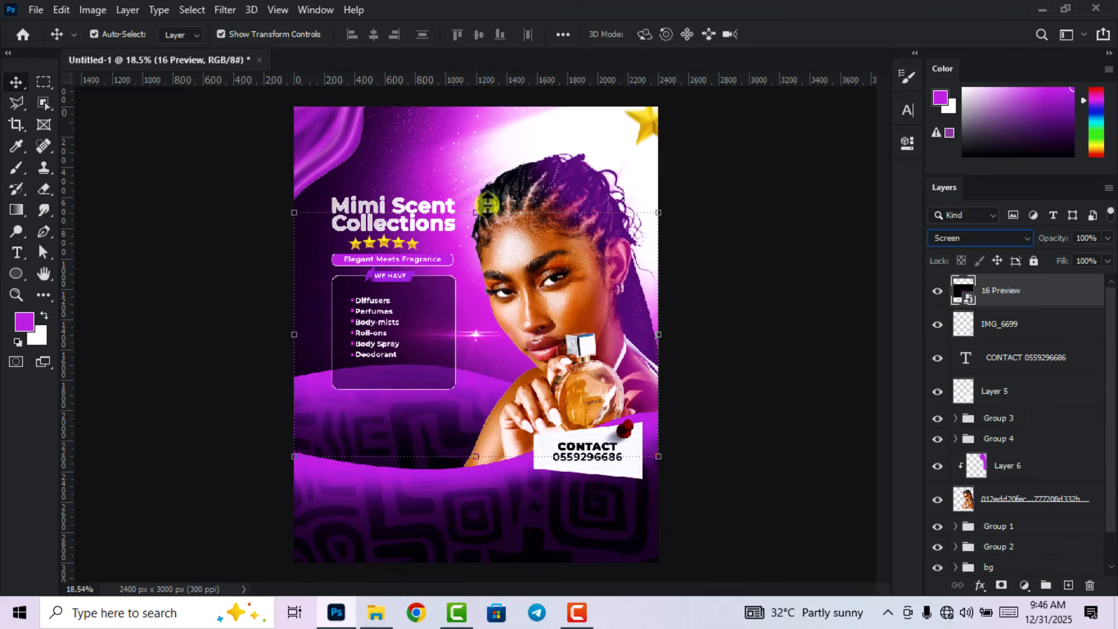
{"action": "left_click_drag", "start_coordinate": [489, 205], "coordinate": [603, 341]}
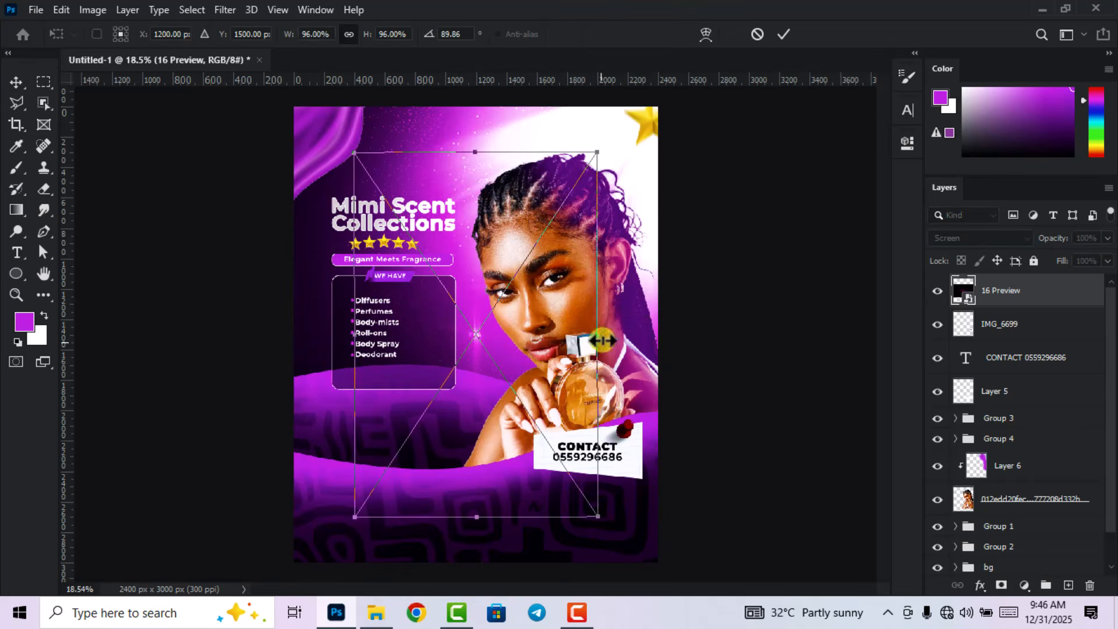
{"action": "left_click", "coordinate": [783, 34]}
Position the flare on the product box's right edge and a duplicate on its left.
{"action": "scroll", "coordinate": [433, 416], "scroll_direction": "up", "scroll_amount": 1}
{"action": "scroll", "coordinate": [434, 416], "scroll_direction": "up", "scroll_amount": 4}
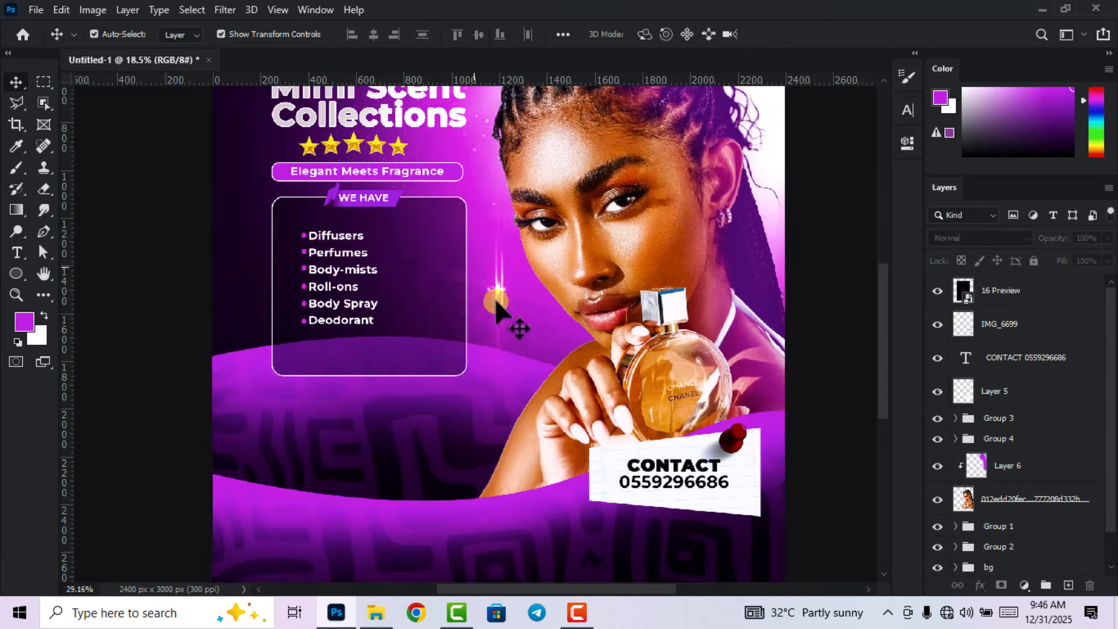
{"action": "left_click_drag", "start_coordinate": [518, 312], "coordinate": [469, 289]}
{"action": "key", "text": "Left"}
{"action": "key", "text": "Left"}
{"action": "key", "text": "Left"}
{"action": "key", "text": "Left"}
{"action": "key", "text": "Left"}
{"action": "key", "text": "Left"}
{"action": "key", "text": "Left"}
{"action": "key", "text": "Left"}
{"action": "key", "text": "Left"}
{"action": "key", "text": "Left"}
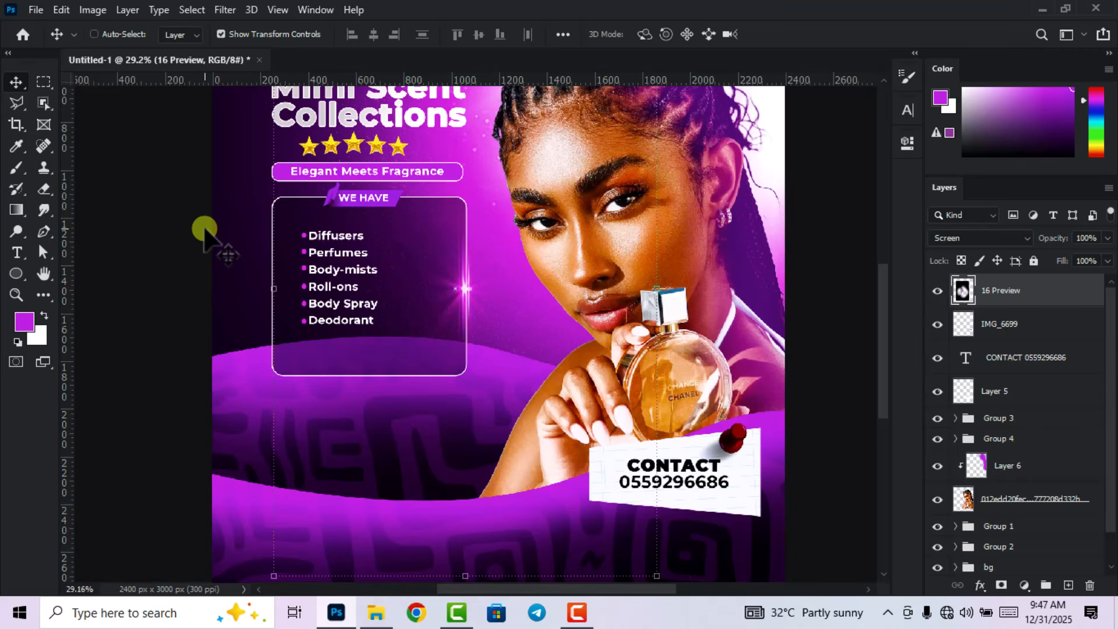
{"action": "key", "text": "ctrl+j"}
{"action": "left_click_drag", "start_coordinate": [473, 339], "coordinate": [273, 261]}
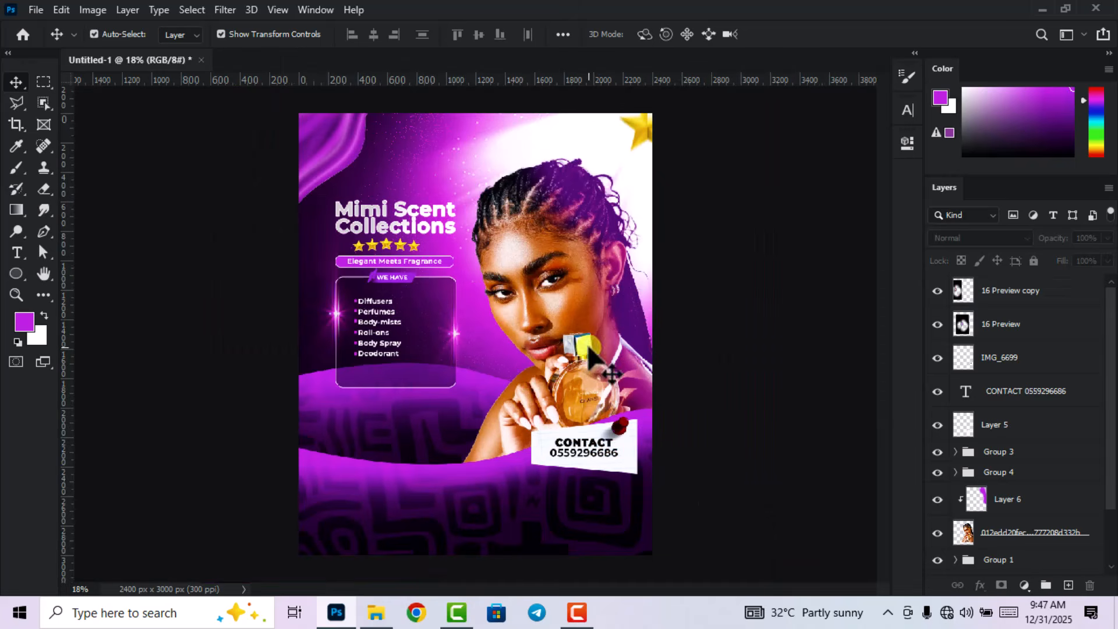